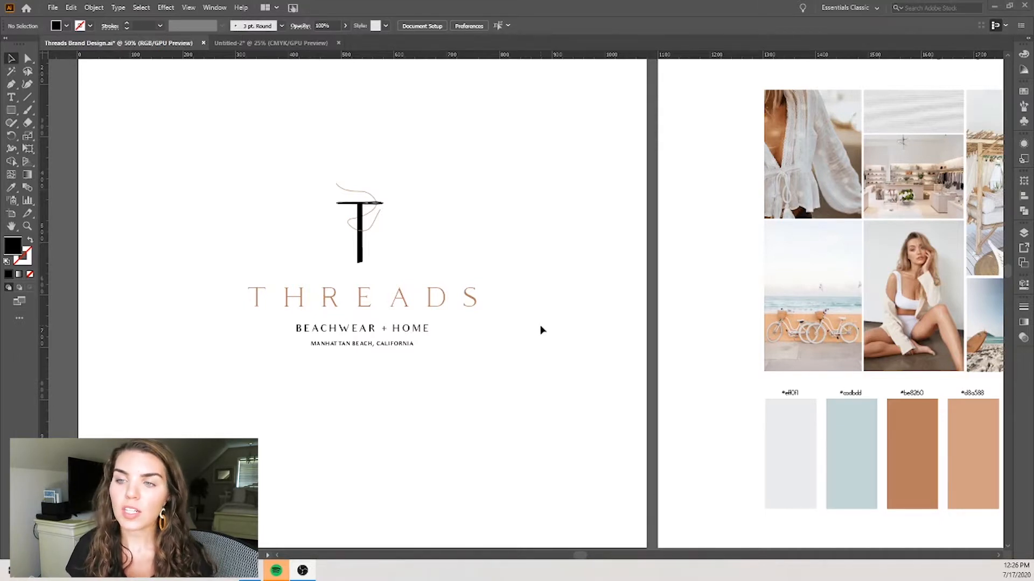
Step: Examine the Threads main logo and the theme board with its photos and color swatches
scroll(542, 330, "up", 2)
scroll(540, 330, "left", 3)
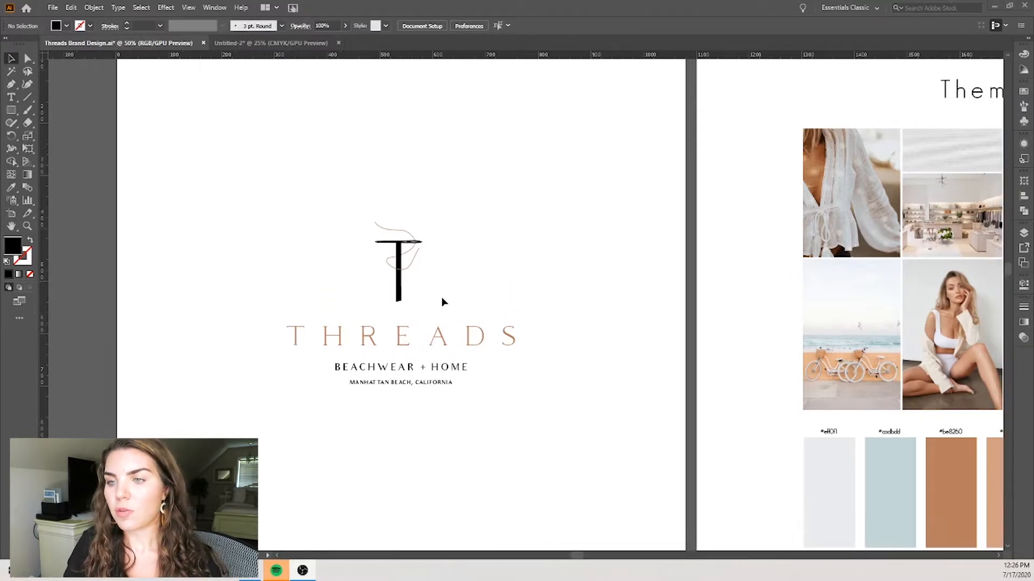
scroll(449, 300, "up", 1)
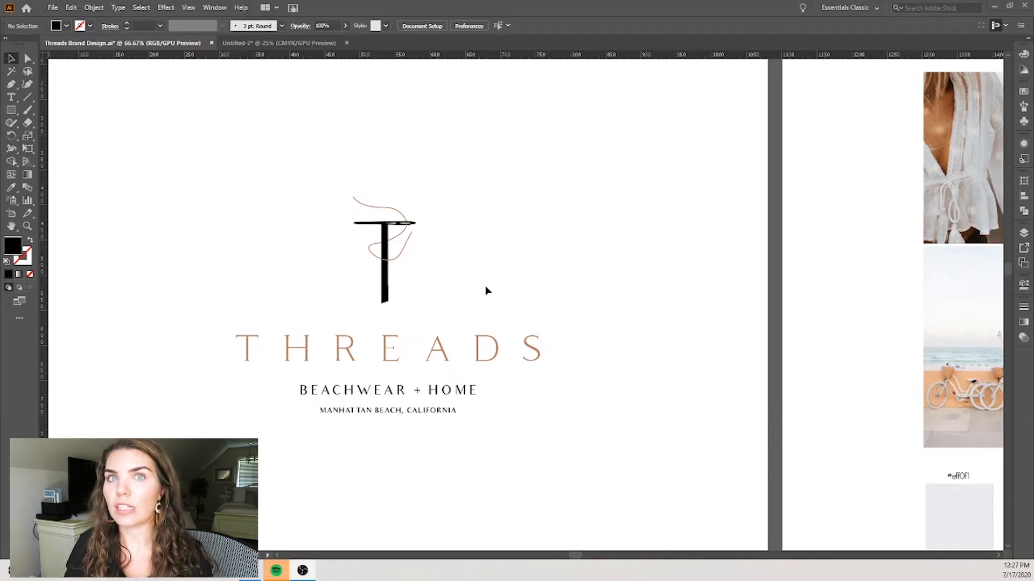
scroll(486, 291, "down", 2)
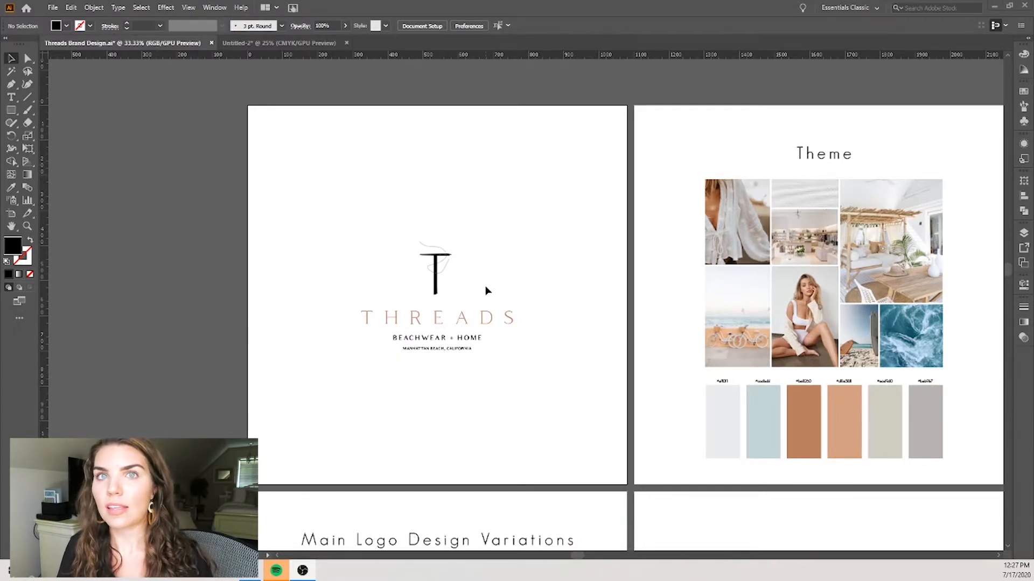
scroll(486, 291, "right", 2)
scroll(485, 291, "right", 10)
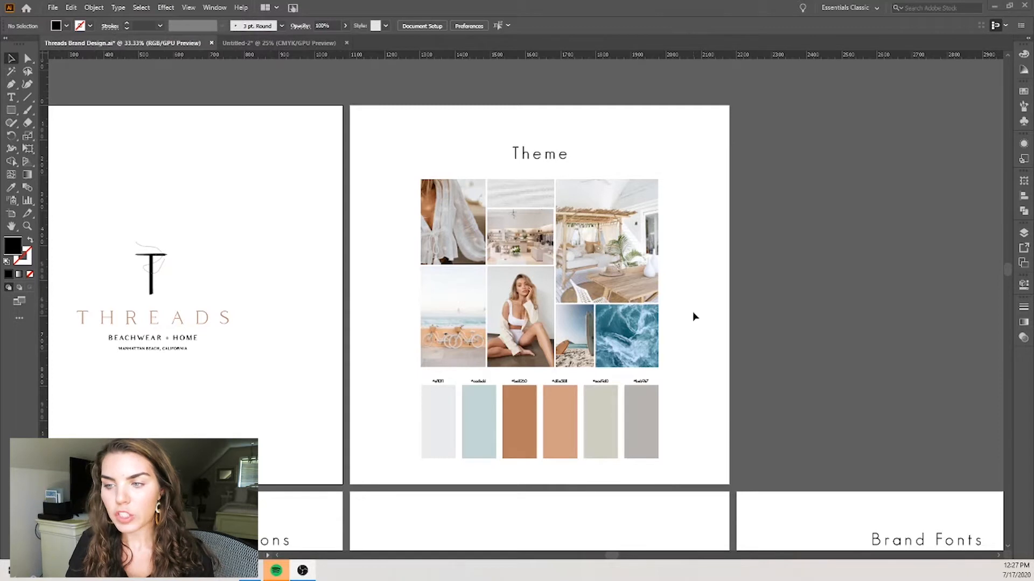
scroll(692, 311, "down", 1)
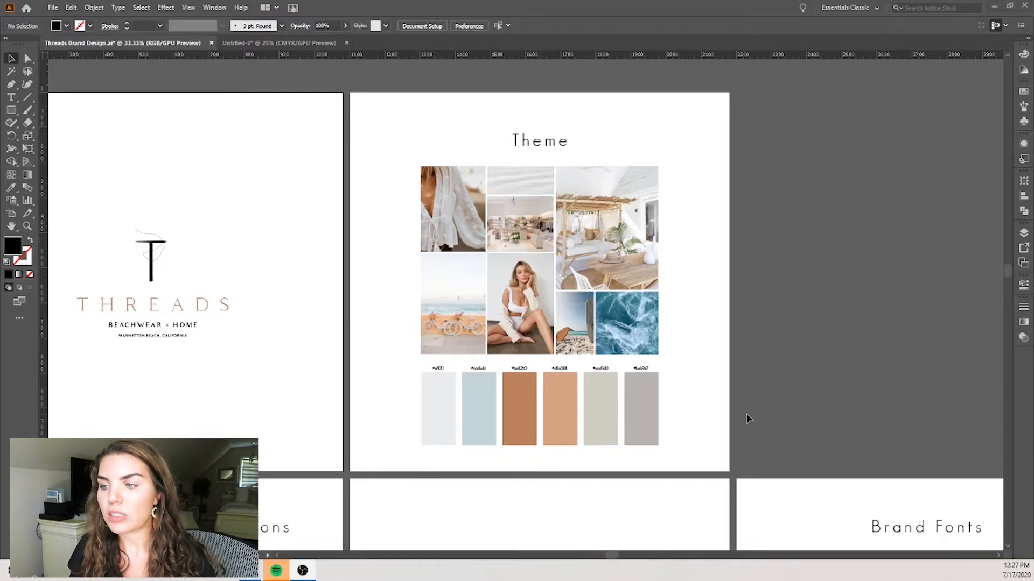
Step: Examine the main logo design variations on the grey, beach, blue and terracotta backgrounds
scroll(747, 415, "down", 3)
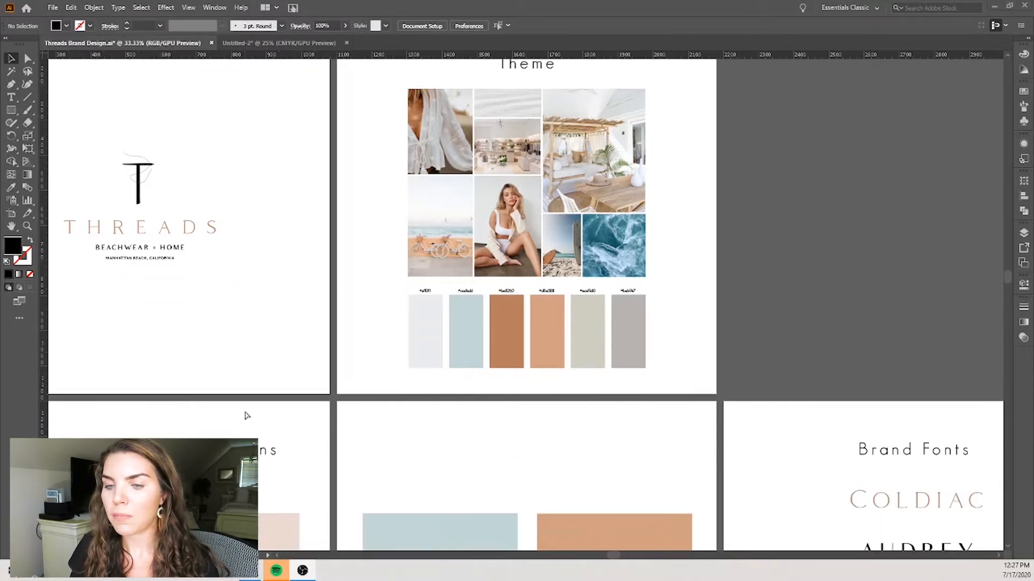
scroll(245, 422, "left", 3)
scroll(245, 423, "left", 1)
scroll(245, 422, "down", 8)
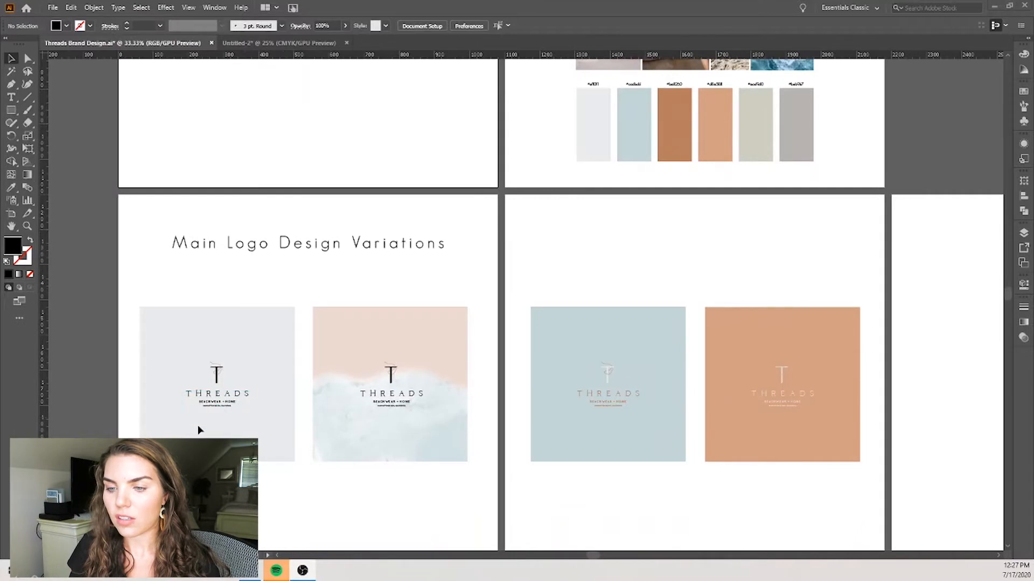
scroll(199, 431, "up", 1)
scroll(199, 430, "up", 1)
scroll(202, 434, "left", 1)
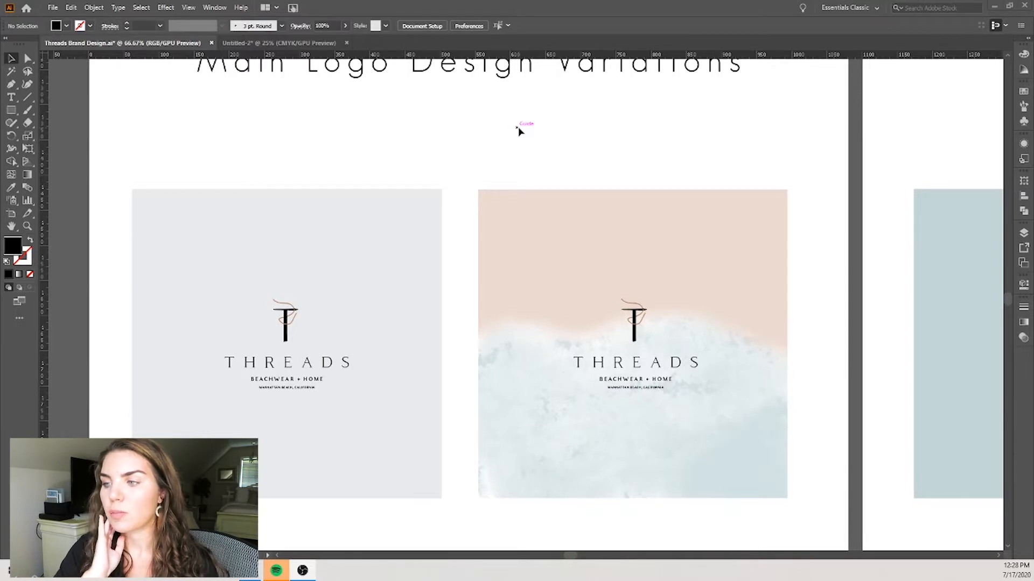
scroll(518, 127, "down", 1)
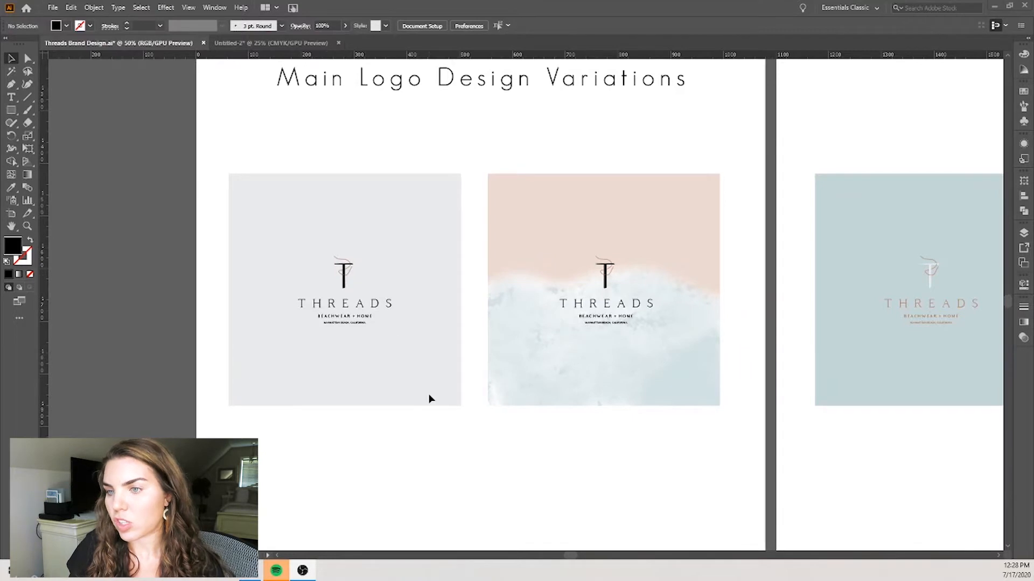
scroll(429, 398, "right", 4)
scroll(429, 399, "right", 3)
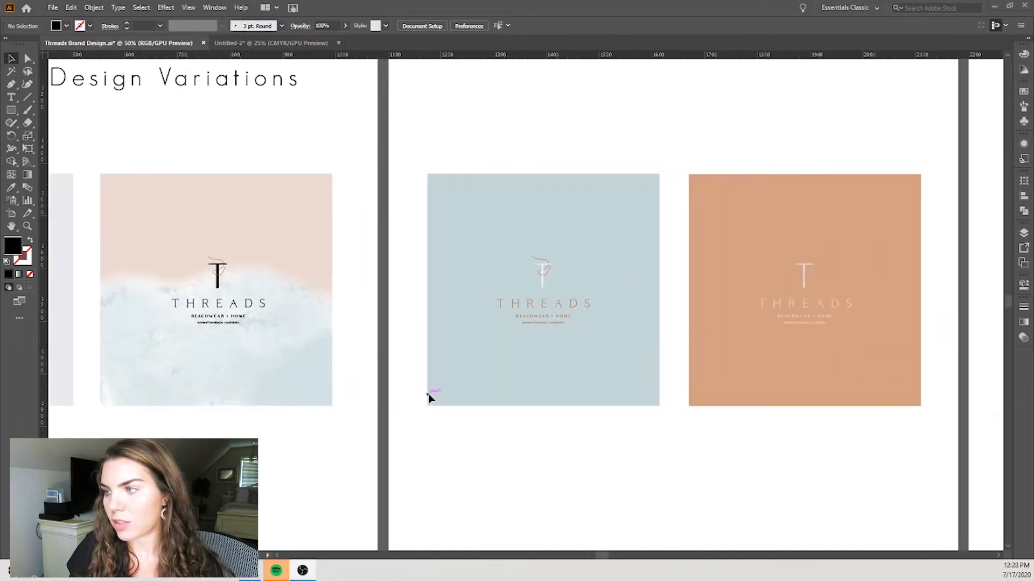
scroll(429, 398, "right", 4)
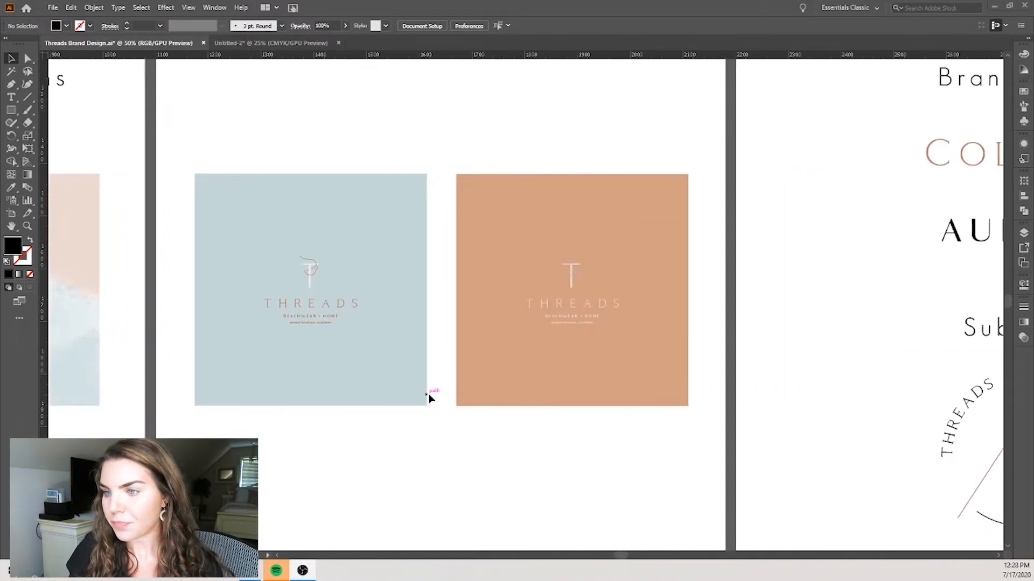
Step: Examine the brand fonts, the submark and the bag and tag mockups, and return to the main logo artboard
scroll(429, 399, "down", 1, "alt")
scroll(429, 399, "right", 4)
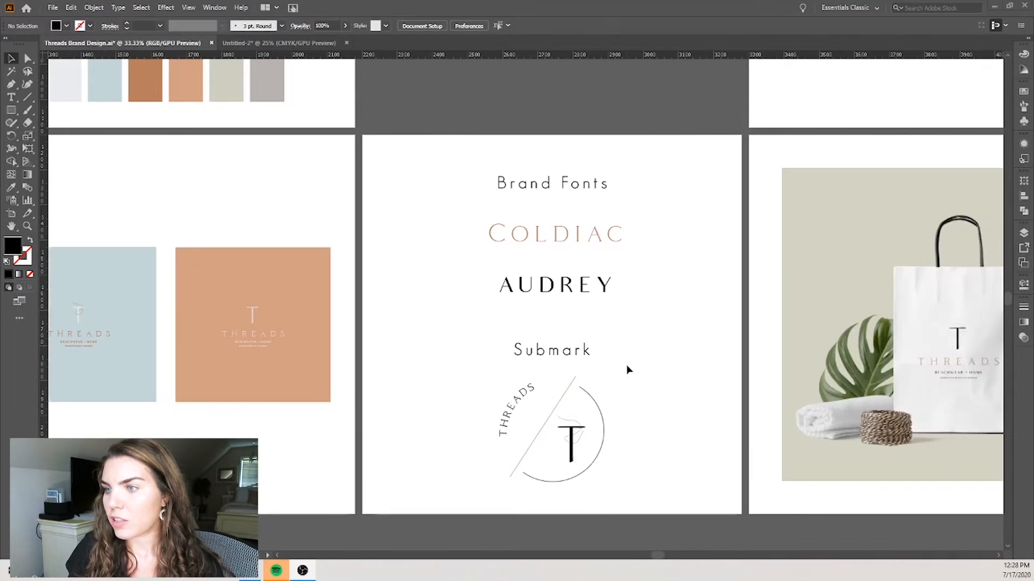
scroll(627, 369, "up", 1, "alt")
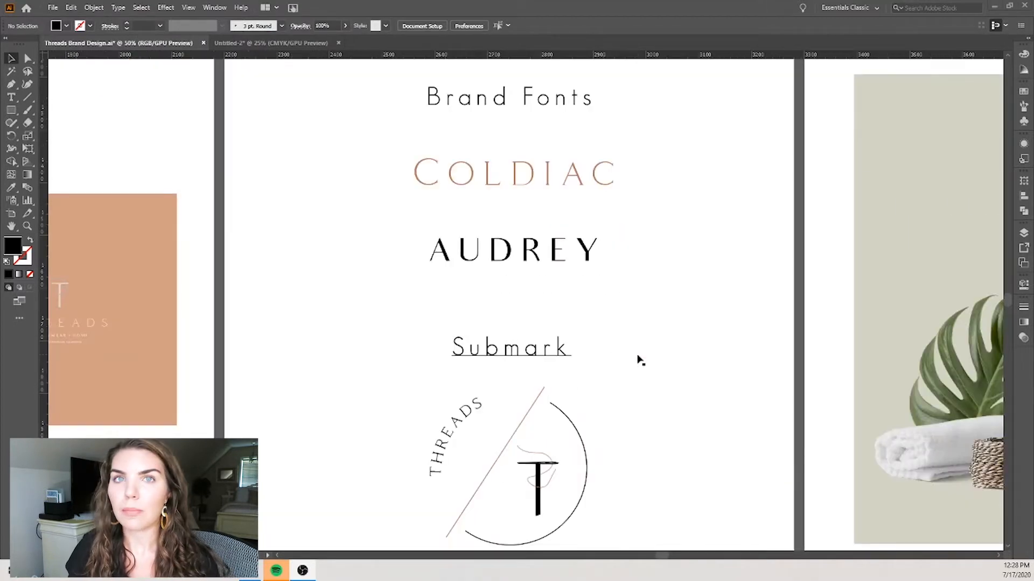
scroll(638, 360, "down", 2)
scroll(637, 360, "down", 1, "alt")
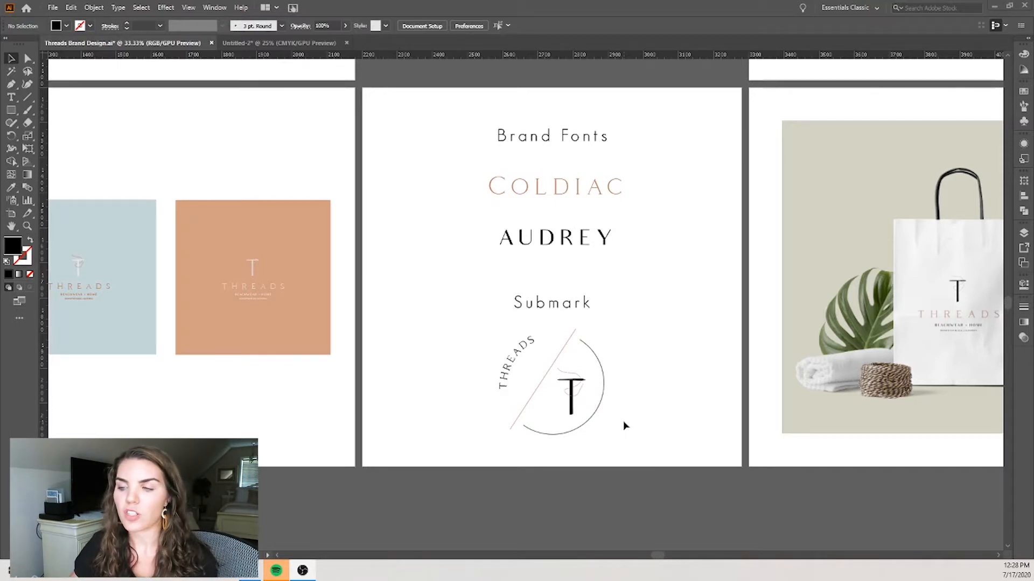
scroll(623, 421, "down", 1)
scroll(623, 421, "right", 5)
scroll(622, 422, "right", 3)
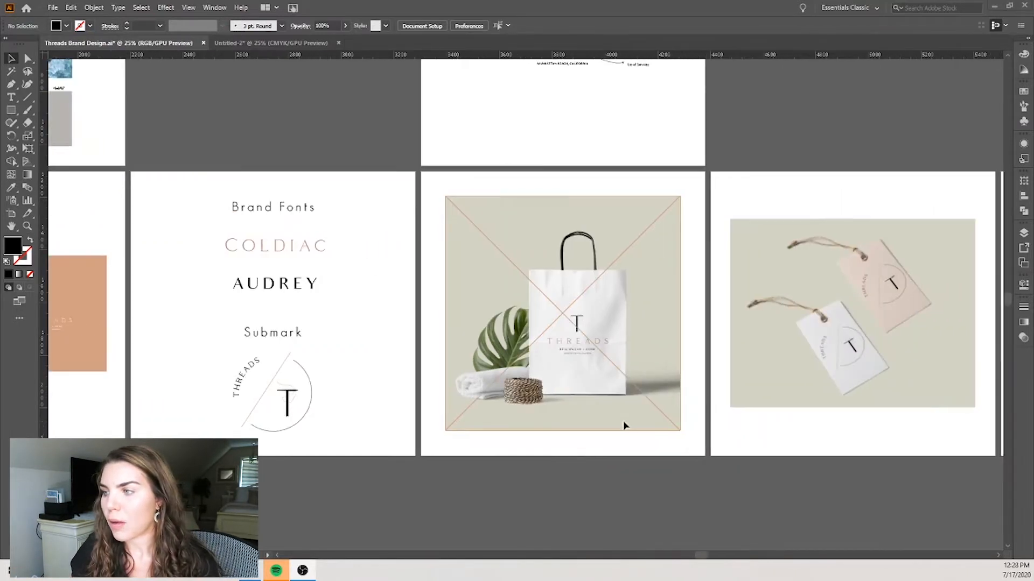
scroll(793, 503, "right", 2)
scroll(794, 503, "right", 4)
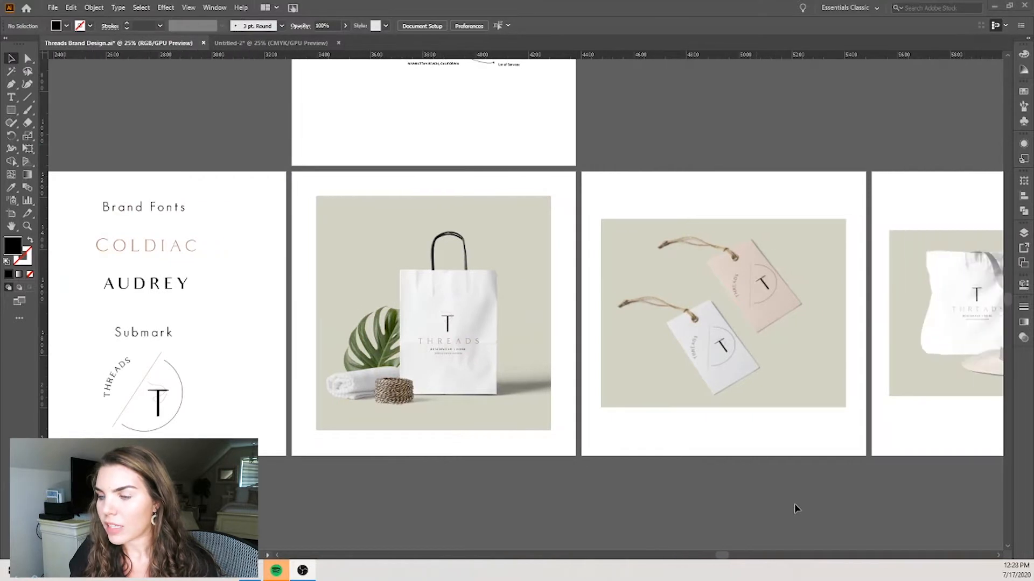
scroll(797, 508, "right", 1)
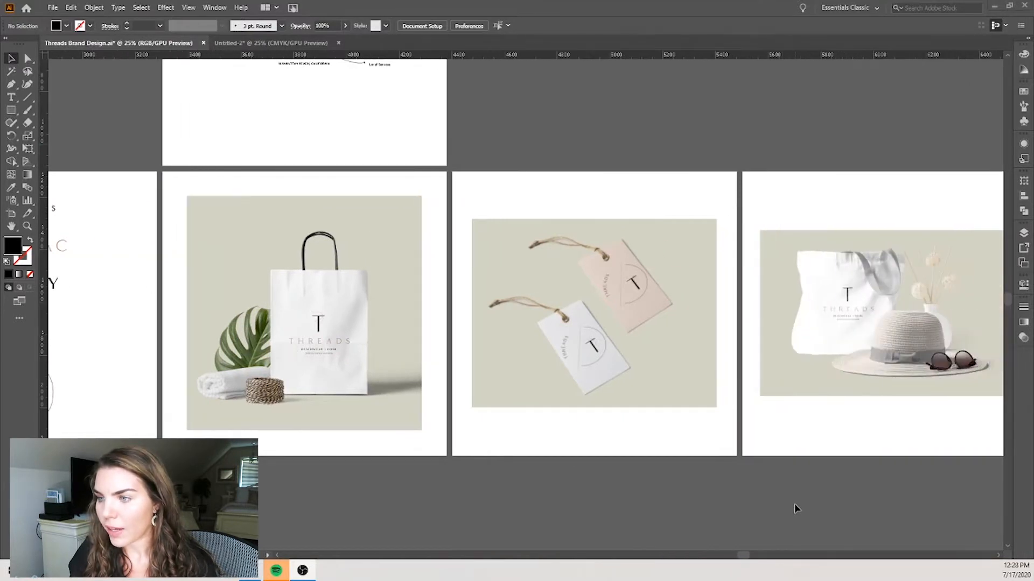
scroll(794, 503, "down", 1)
scroll(614, 328, "up", 1)
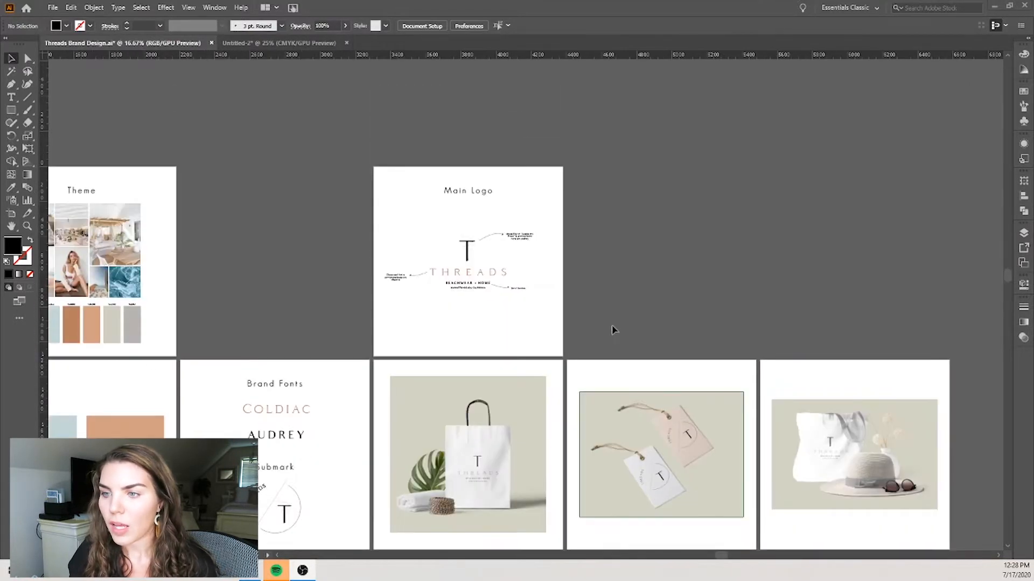
scroll(612, 328, "left", 2)
scroll(612, 328, "left", 12)
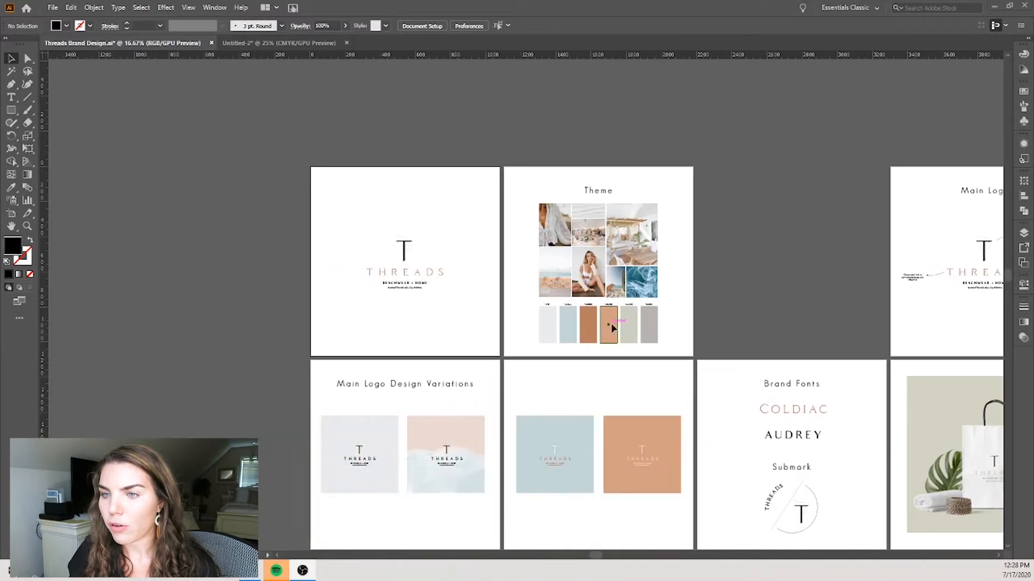
scroll(525, 268, "up", 3)
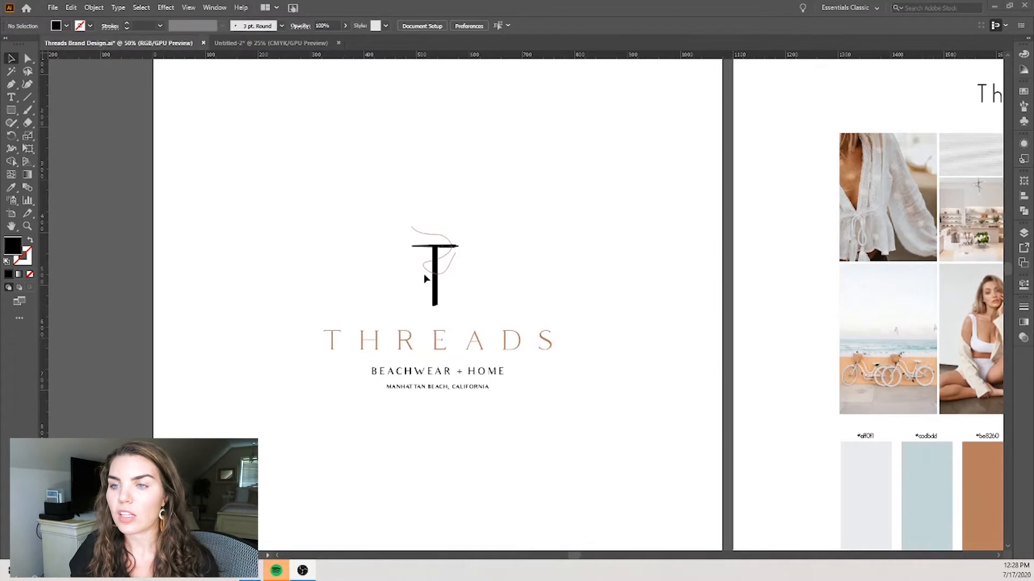
Step: In the Untitled-2 document, move the whole Threads logo off the artboard onto the pasteboard beside its left edge
left_click(276, 44)
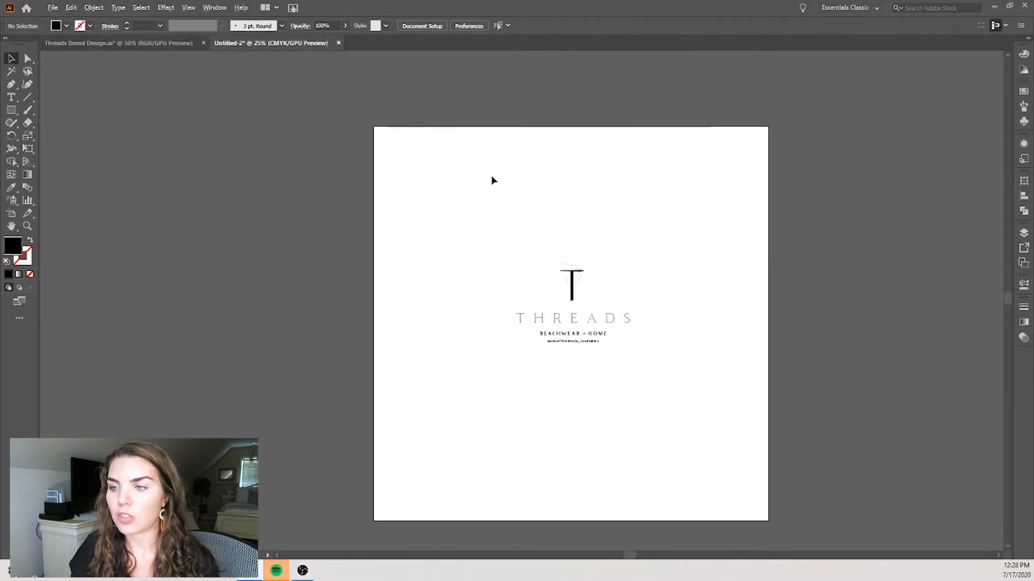
left_click_drag(597, 199, 430, 340)
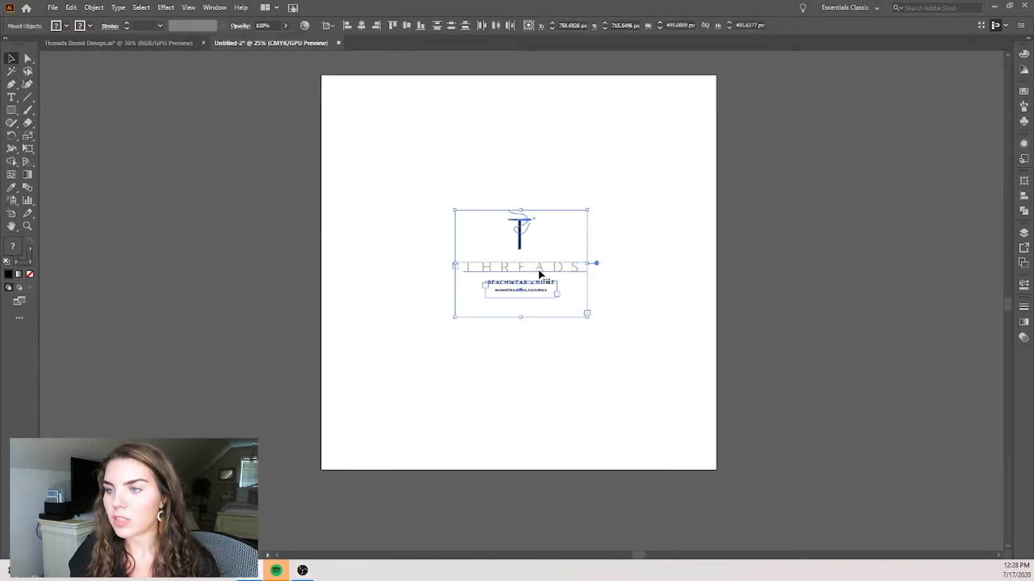
left_click_drag(516, 274, 235, 280)
left_click(377, 265)
key("ctrl+=")
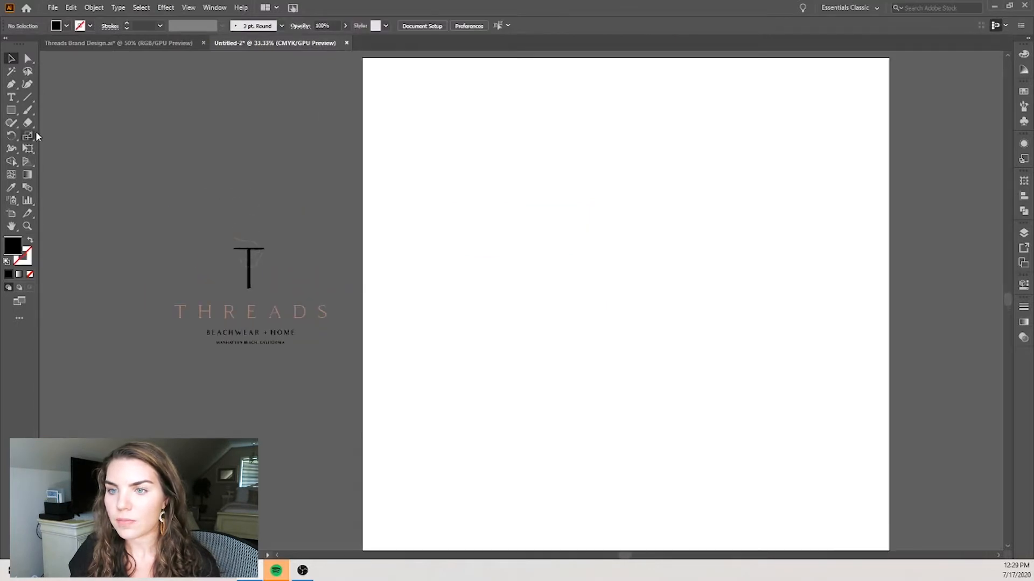
Step: Add a text box near the middle of the empty artboard containing only the letter T at 200 pt
left_click(12, 97)
left_click_drag(601, 227, 697, 320)
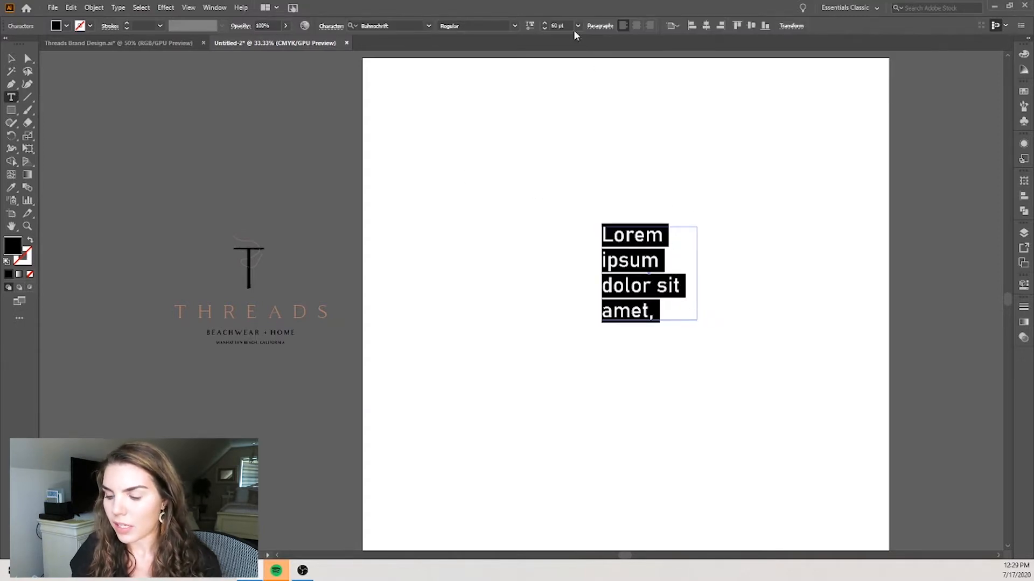
key("BackSpace")
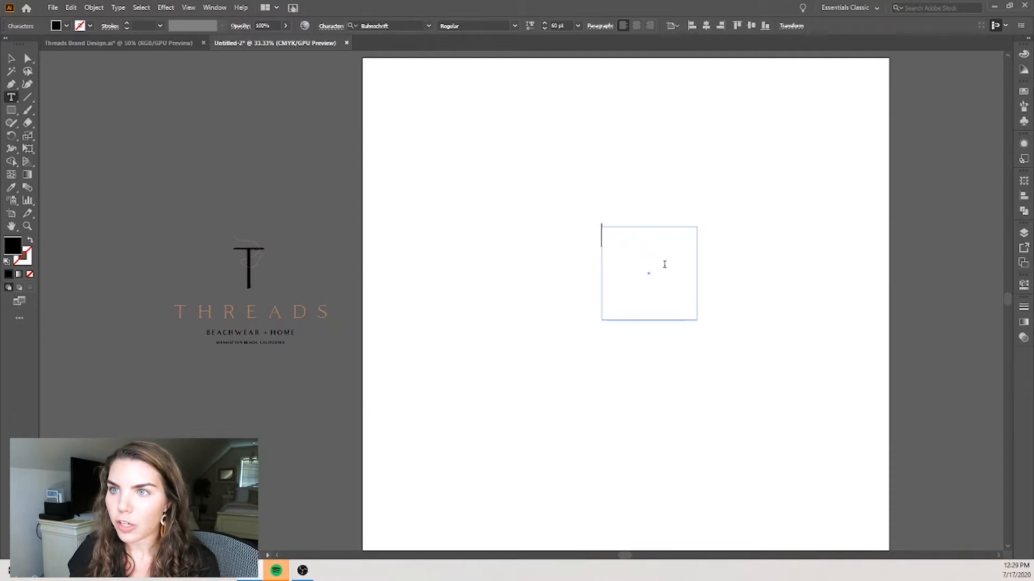
type("T")
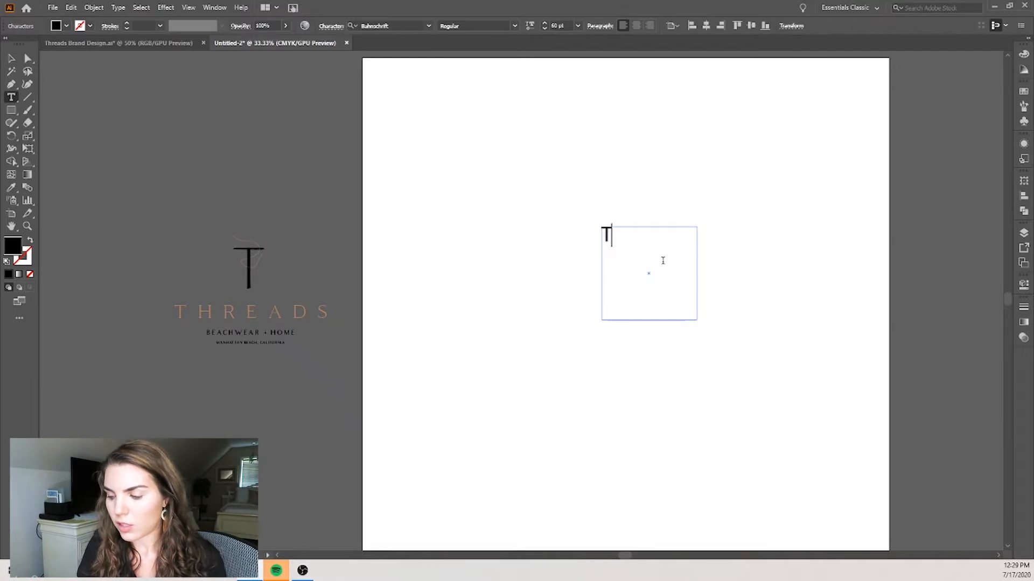
key("ctrl+a")
left_click(560, 25)
type("200")
key("Return")
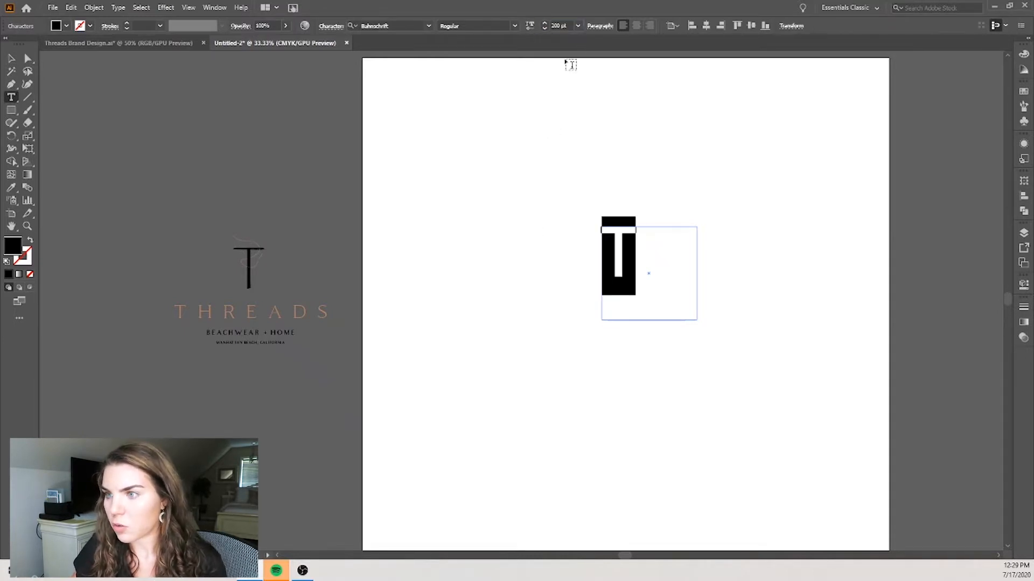
Step: Move the T text box slightly down on the artboard and keep it selected
left_click(11, 58)
left_click(480, 228)
left_click_drag(617, 265, 619, 278)
left_click(694, 241)
scroll(660, 241, "right", 2)
left_click_drag(555, 282, 554, 292)
left_click(621, 223)
scroll(562, 280, "up", 2)
left_click(555, 261)
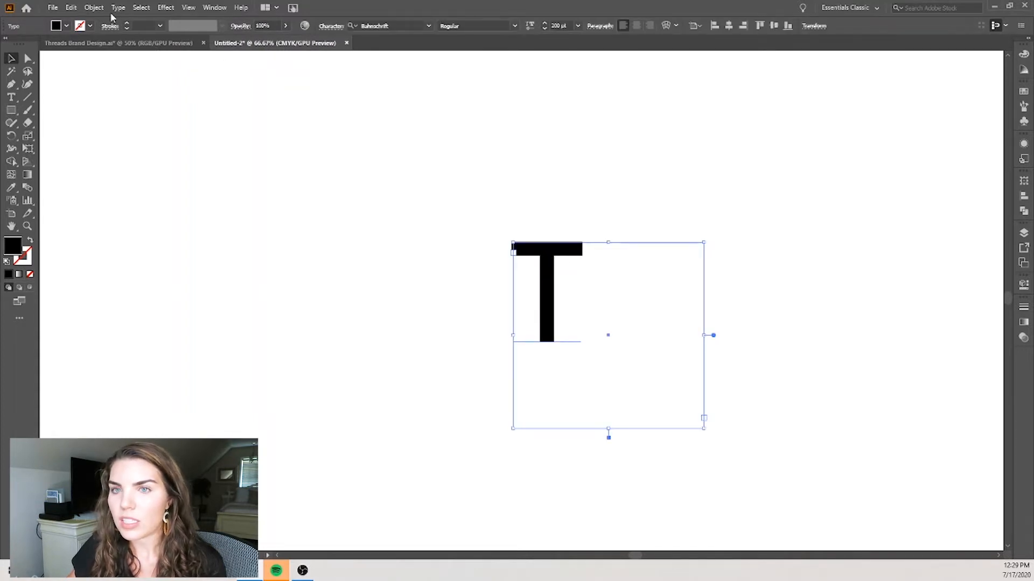
Step: Try to apply Outline Stroke to the T text
left_click(94, 8)
mouse_move(153, 265)
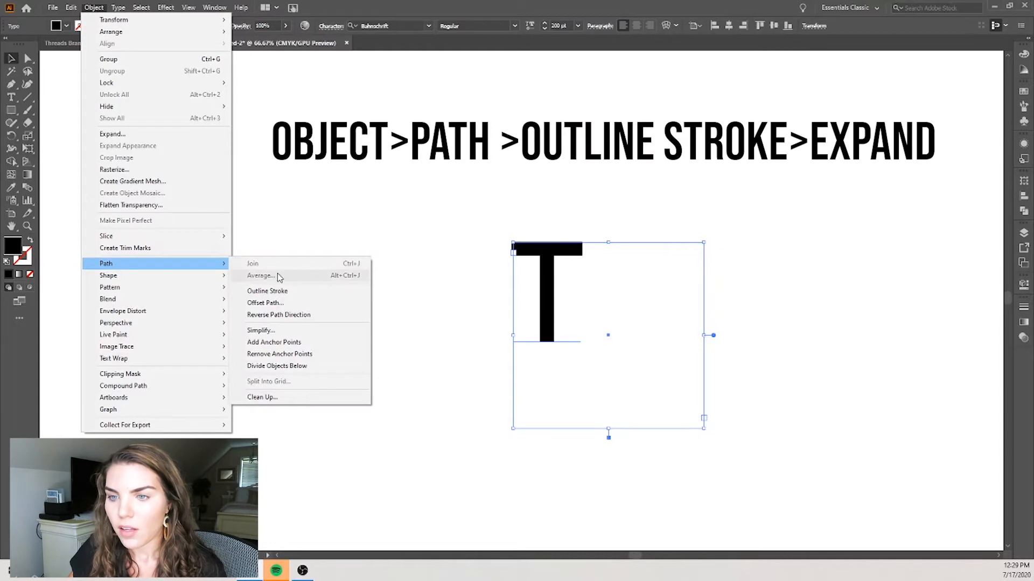
left_click(268, 291)
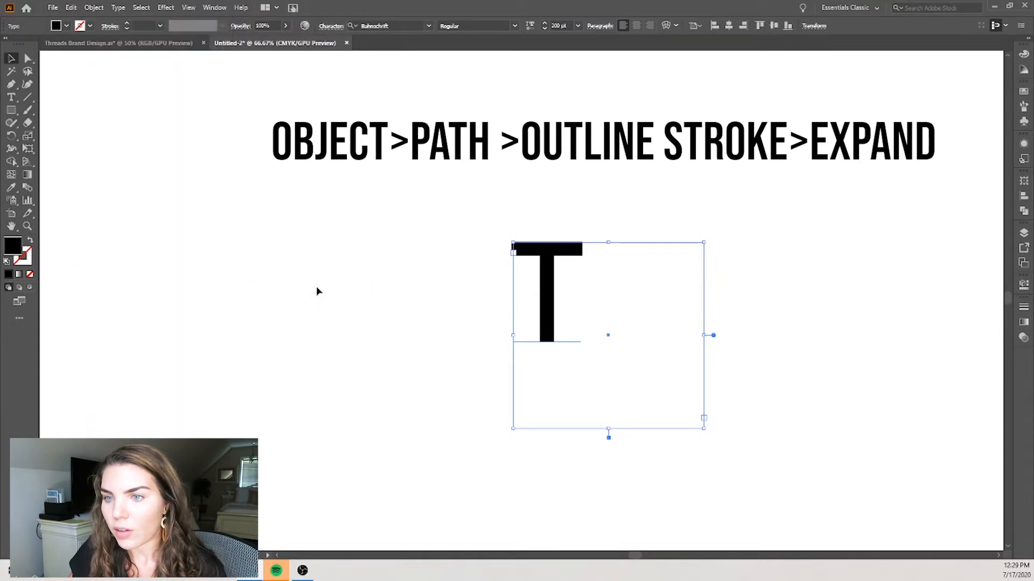
left_click(464, 313)
left_click(560, 339)
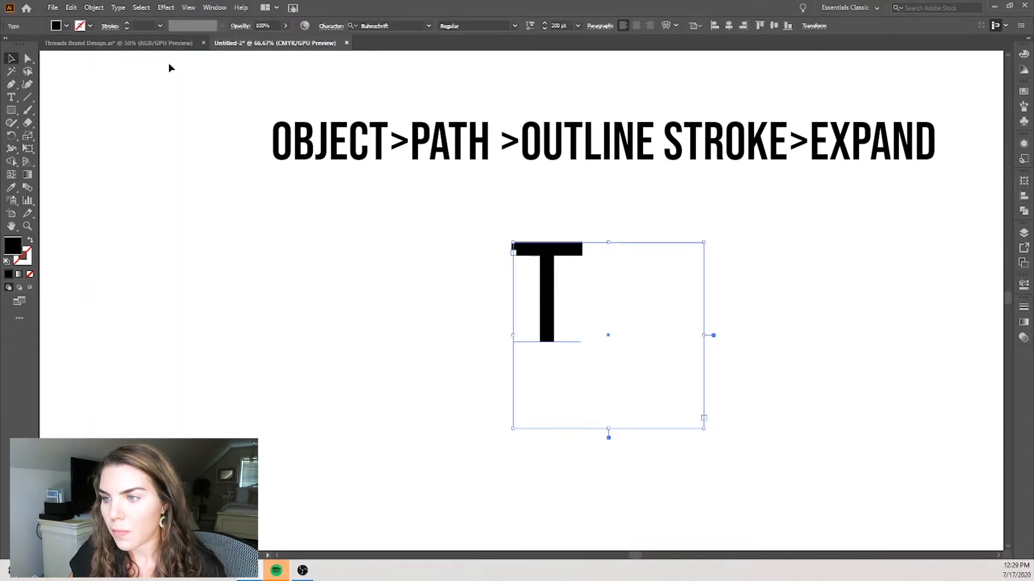
Step: Expand the T text into editable shapes with the Object and Fill options enabled
left_click(87, 8)
mouse_move(158, 278)
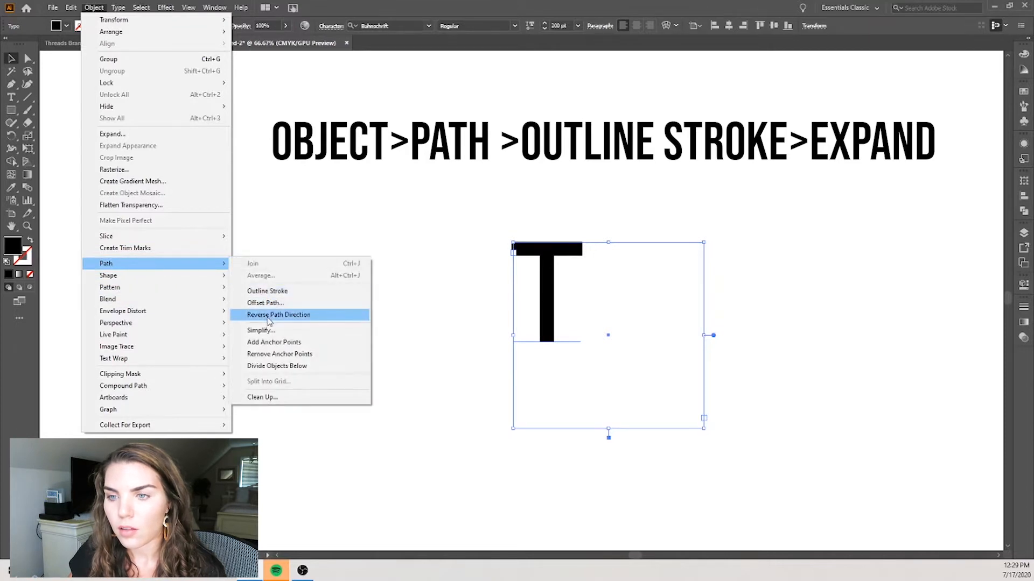
left_click(136, 134)
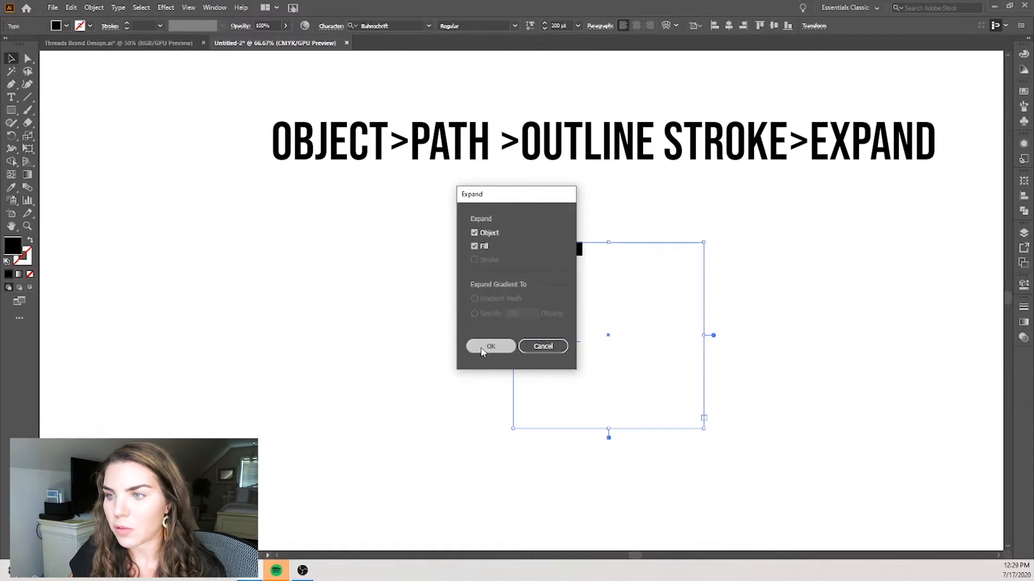
left_click(482, 347)
left_click(523, 311)
left_click(549, 273)
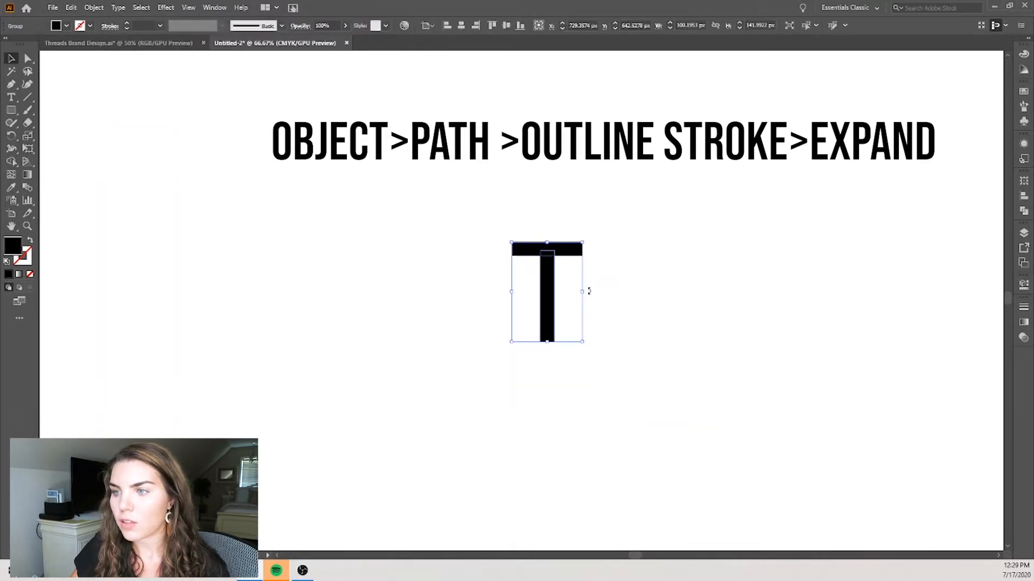
scroll(589, 291, "up", 2)
scroll(550, 224, "down", 1)
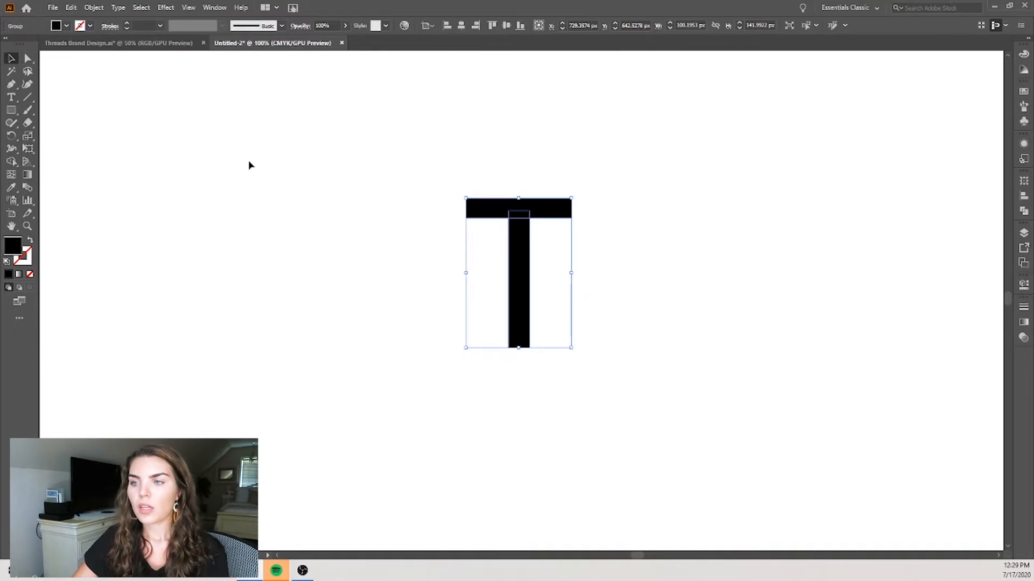
Step: Examine the reference logo's T, including its slanted stem end, and compare it with the expanded T on the artboard
left_click(28, 59)
scroll(552, 215, "up", 2)
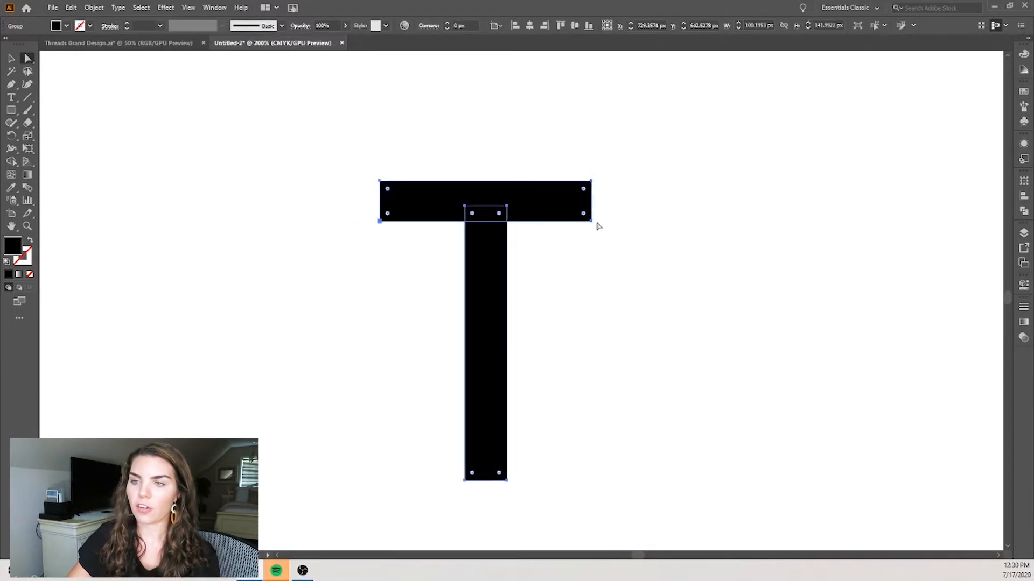
scroll(605, 307, "down", 6)
scroll(422, 309, "up", 3)
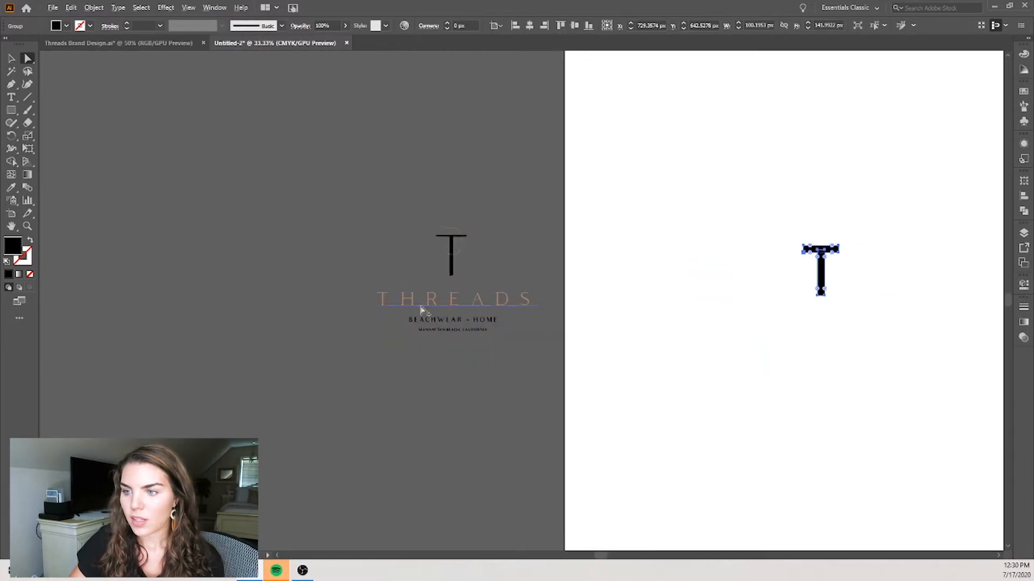
scroll(421, 310, "up", 4)
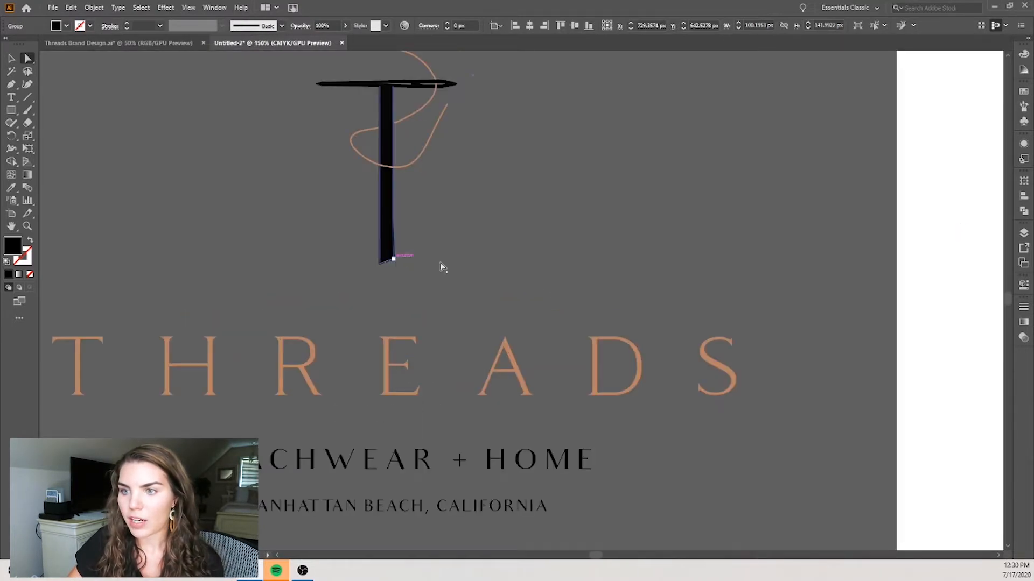
scroll(480, 266, "down", 3)
scroll(480, 264, "right", 5)
scroll(487, 276, "right", 3)
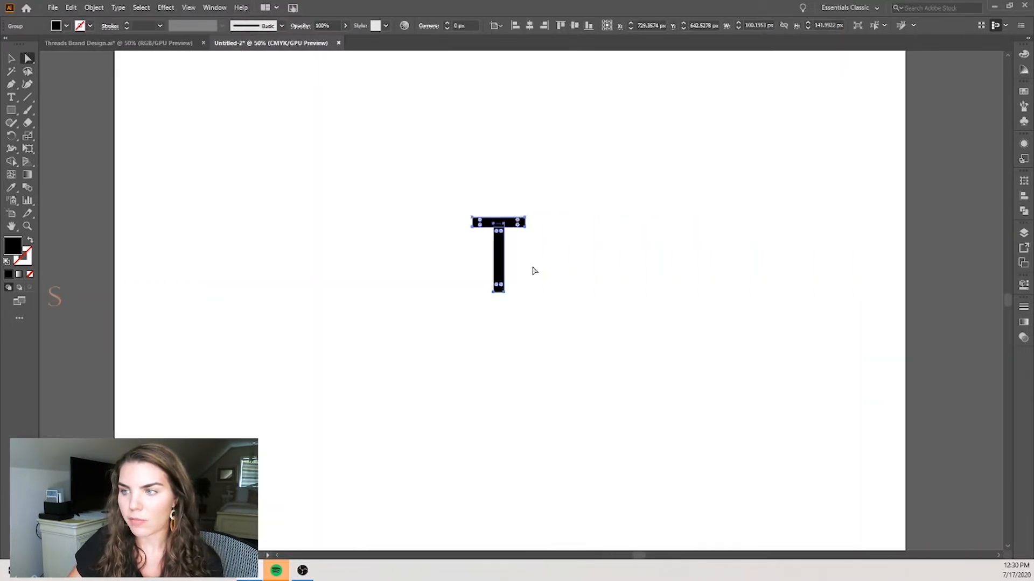
Step: Slant the bottom of the T's stem by raising only its bottom-right anchor point to Y 706 px
scroll(531, 269, "up", 4)
left_click(423, 368)
scroll(424, 370, "up", 2)
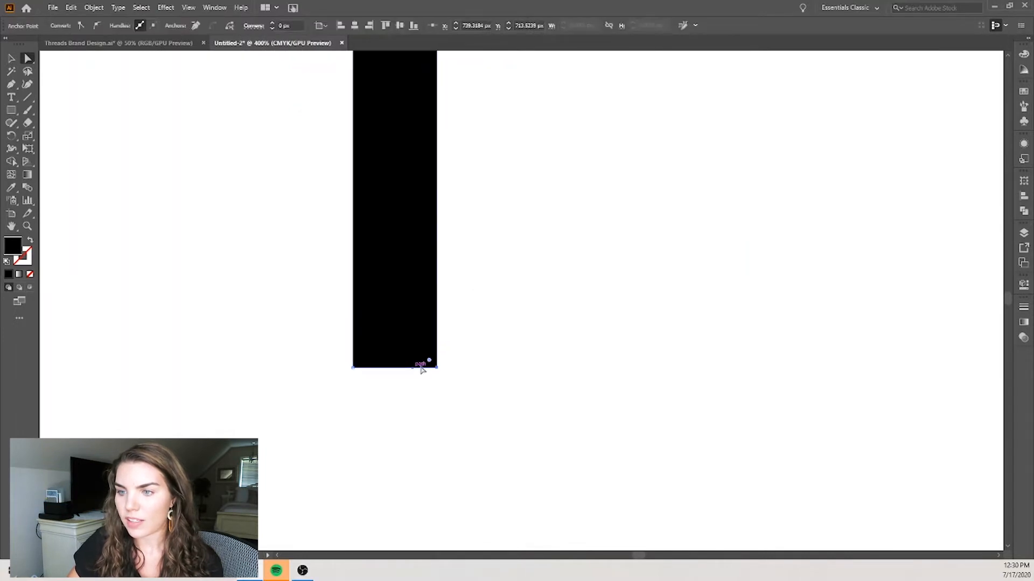
left_click(441, 373)
left_click(436, 369)
left_click(442, 364)
left_click_drag(436, 368, 439, 336)
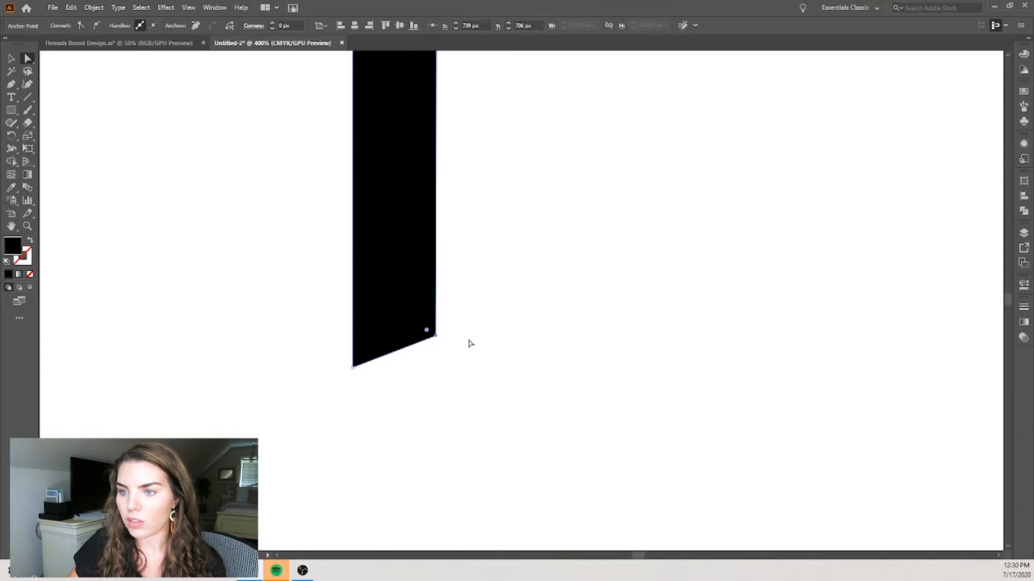
left_click(493, 321)
Step: Narrow the T's stem by moving its two left anchor points inward to about X 723 px
scroll(509, 315, "down", 5)
scroll(493, 251, "up", 2)
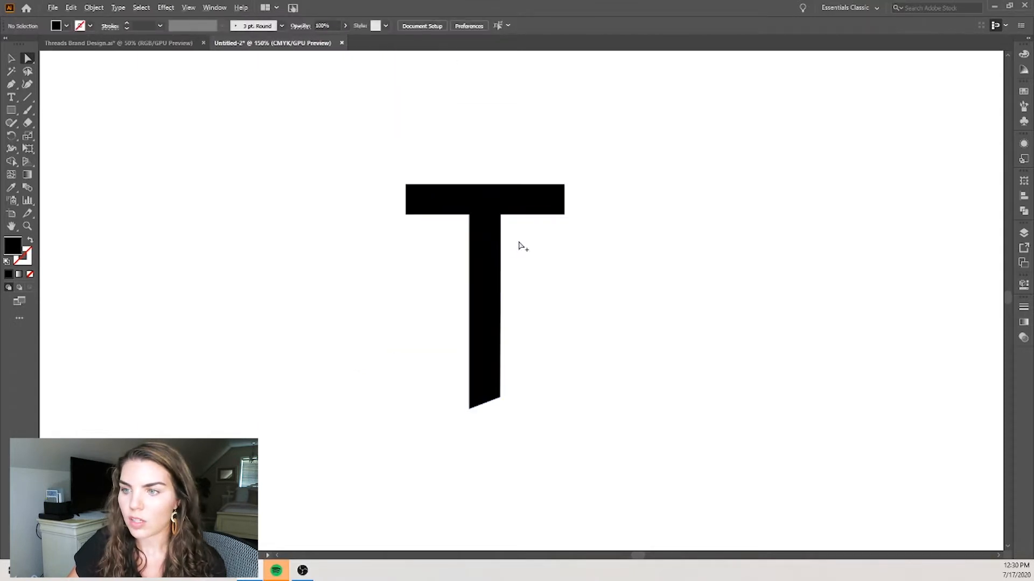
scroll(546, 263, "down", 4)
scroll(543, 244, "up", 8)
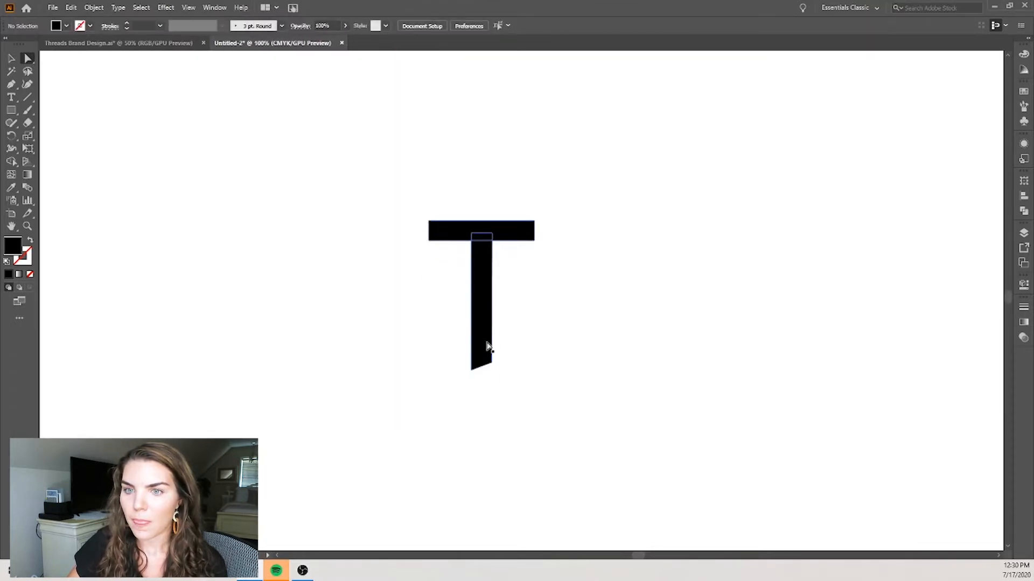
left_click(487, 321)
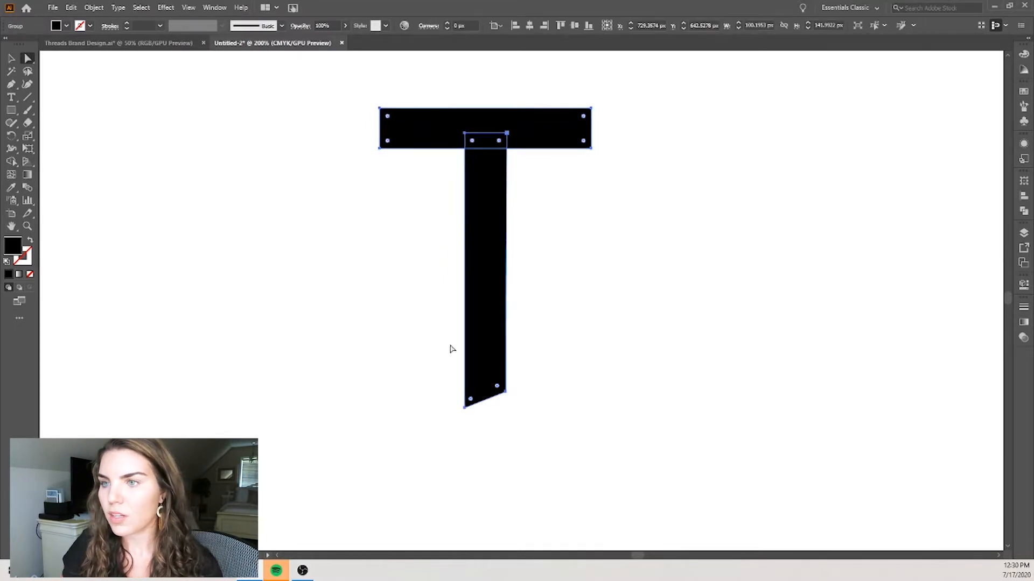
left_click(464, 408)
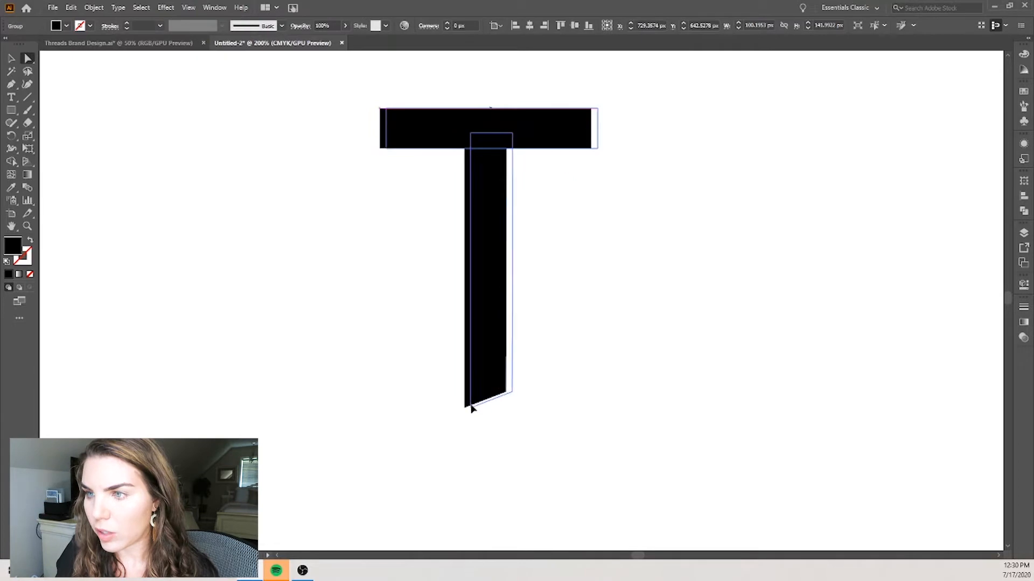
left_click_drag(465, 409, 472, 404)
left_click_drag(465, 134, 475, 140)
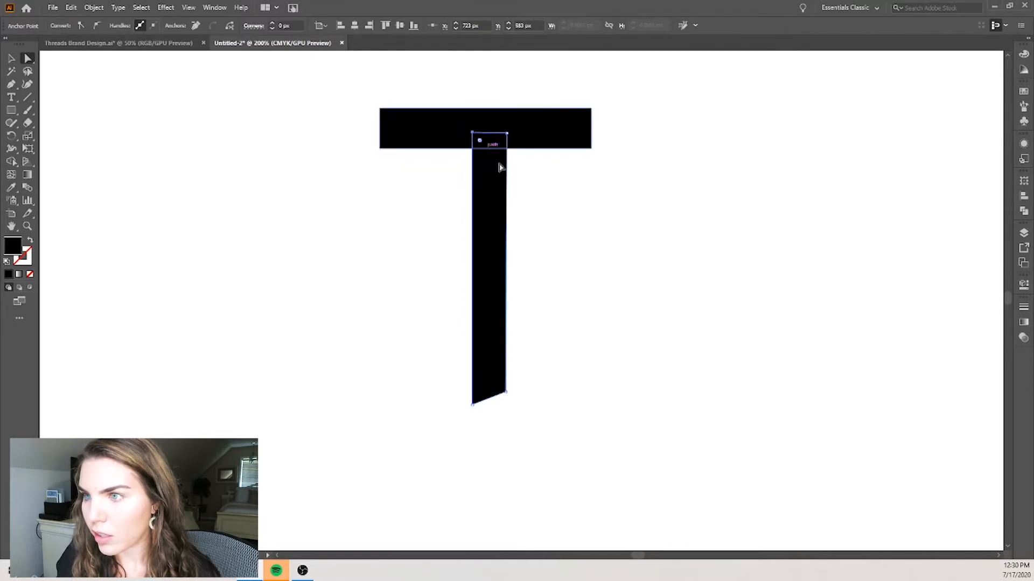
left_click(595, 276)
Step: Shift the whole T about 2 px to the left and deselect it
scroll(543, 243, "up", 1)
mouse_move(475, 212)
left_mouse_down()
mouse_move(462, 210)
mouse_move(470, 215)
left_mouse_up()
left_click(560, 207)
scroll(565, 173, "down", 3)
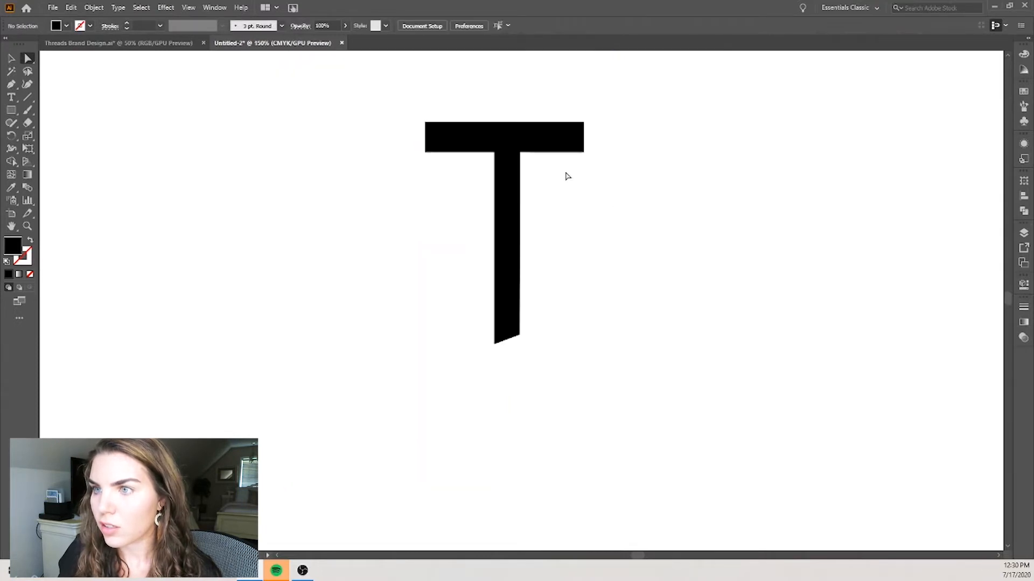
Step: Ungroup the T and shift it about 7 px to the right
scroll(526, 152, "up", 2)
left_click(491, 178)
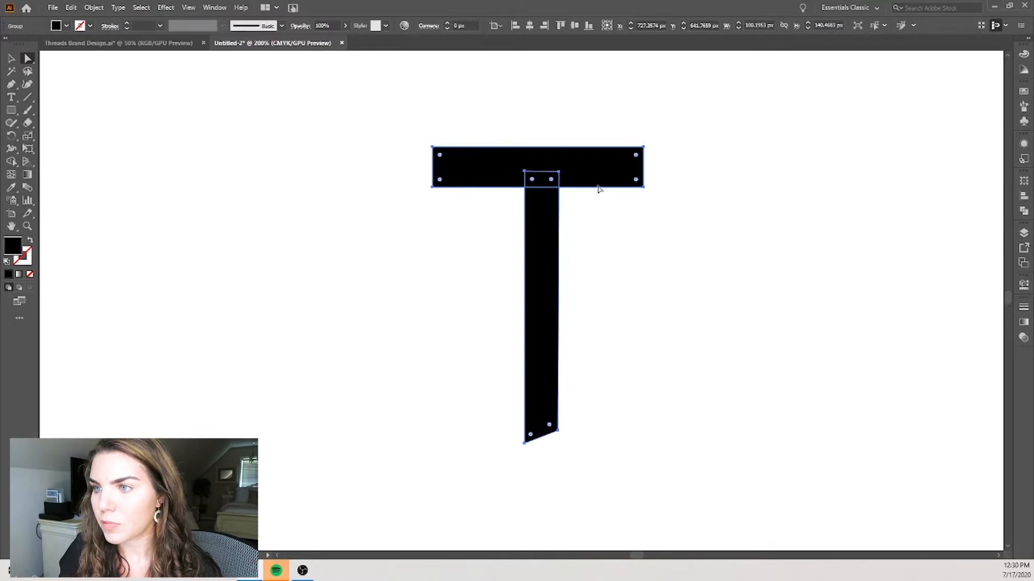
right_click(564, 182)
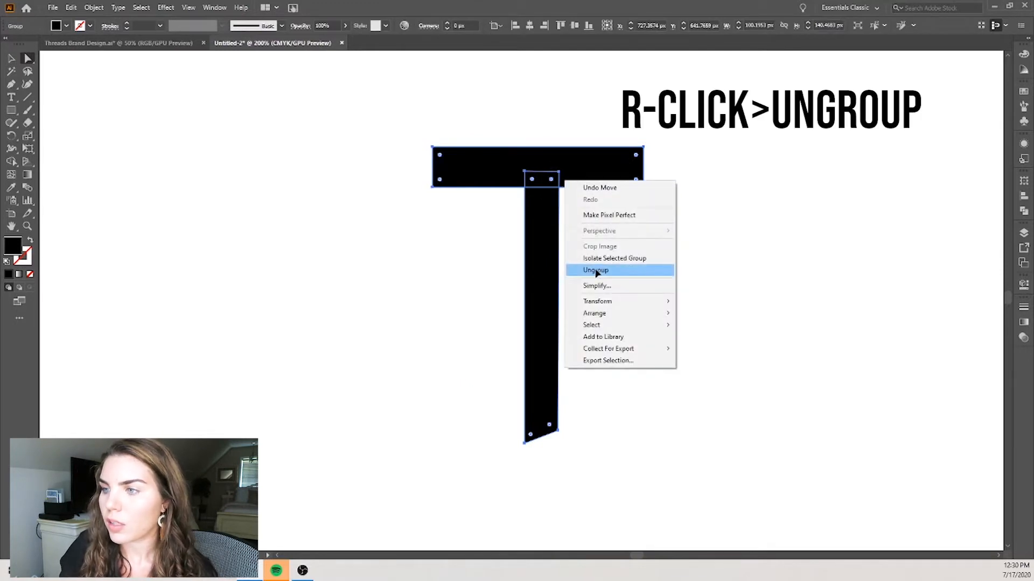
left_click(597, 271)
left_click(579, 212)
left_click_drag(565, 172, 579, 177)
left_click(628, 209)
left_click(619, 168)
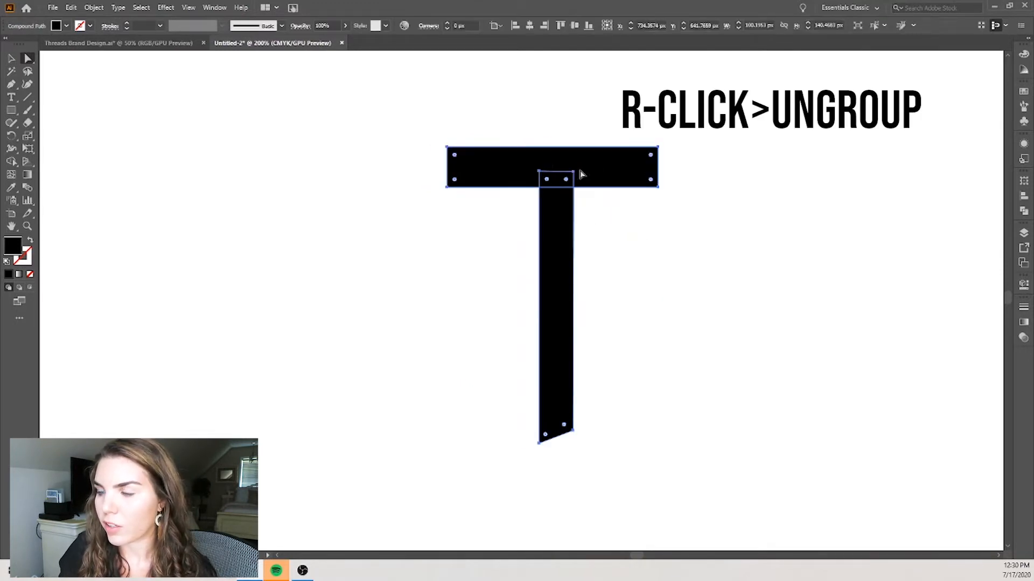
Step: Remove the T's crossbar by deleting its anchor points, keeping the stem
left_click(448, 187)
key("Delete")
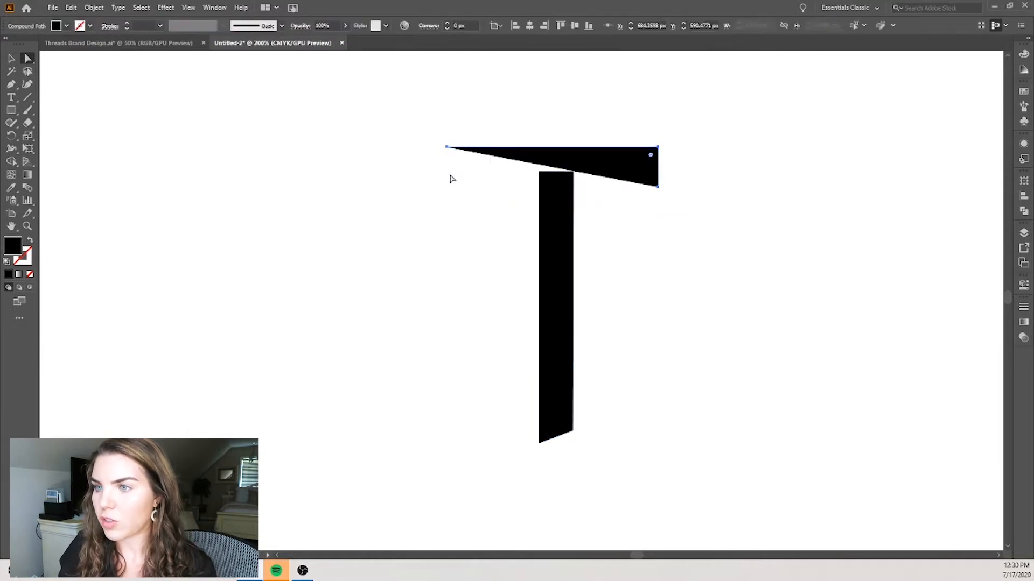
left_click(447, 147)
key("Delete")
key("Delete")
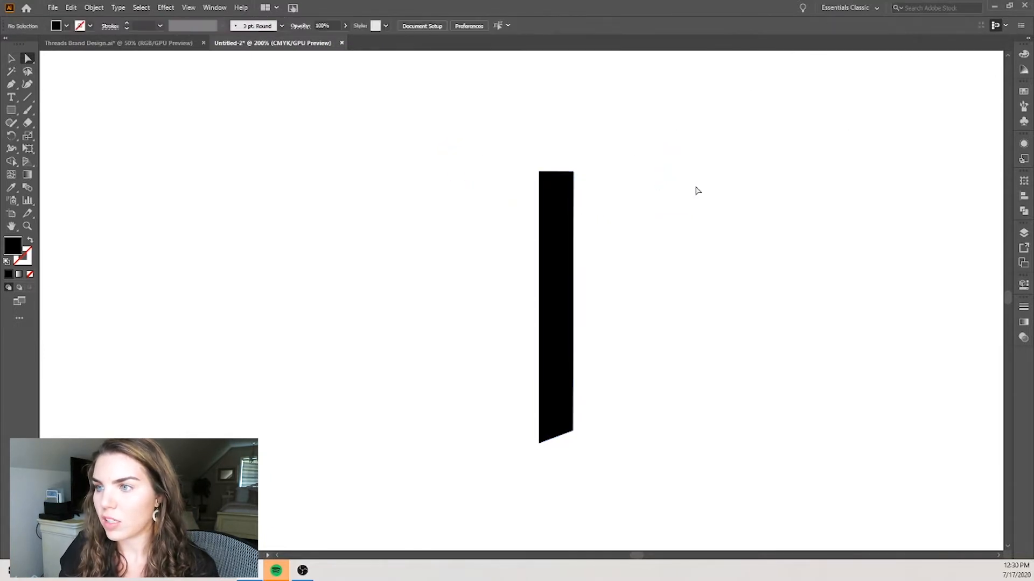
Step: Place the reference logo's T with its needle and thread on the artboard, to the left of the new stem
scroll(641, 226, "down", 4)
scroll(258, 196, "left", 2)
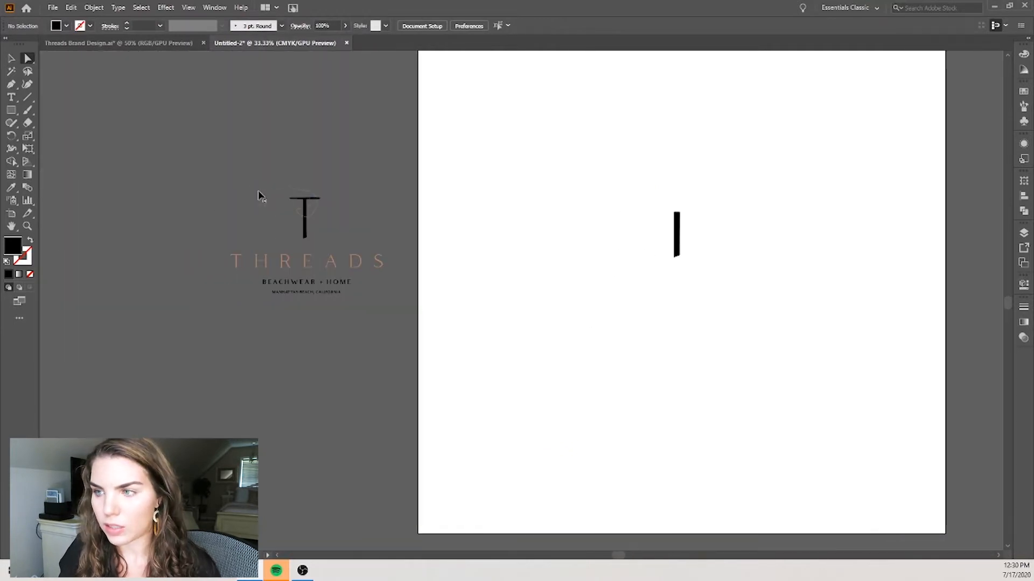
scroll(306, 207, "up", 4)
scroll(304, 189, "up", 2)
scroll(496, 219, "down", 5)
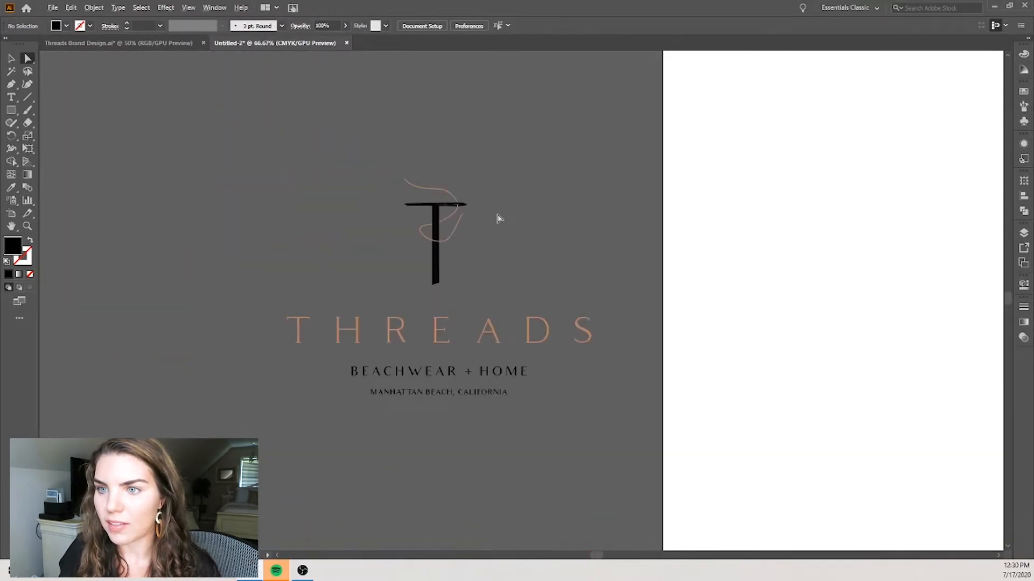
scroll(502, 217, "right", 2)
left_click(12, 60)
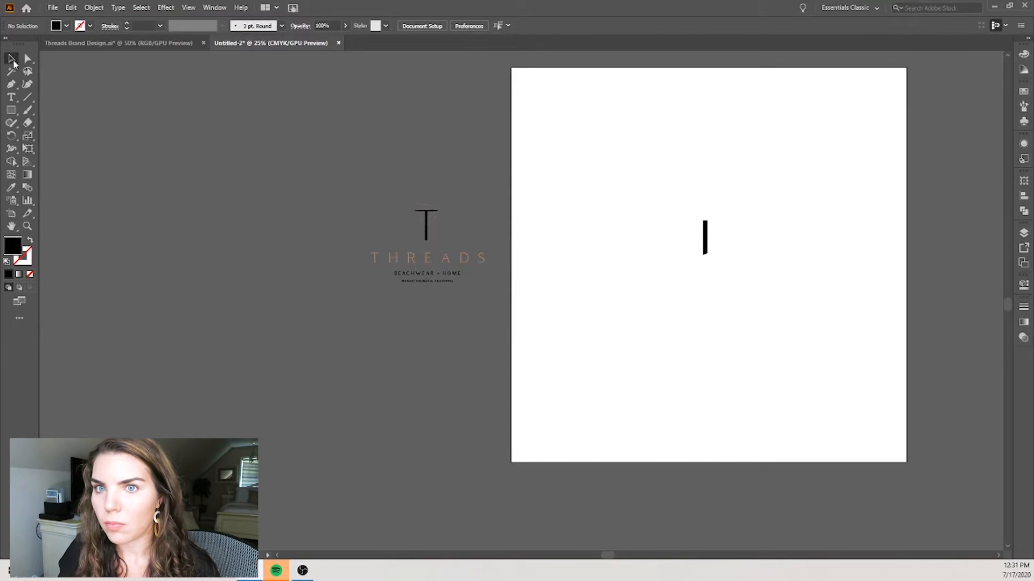
left_click(426, 225)
left_click_drag(426, 225, 623, 231)
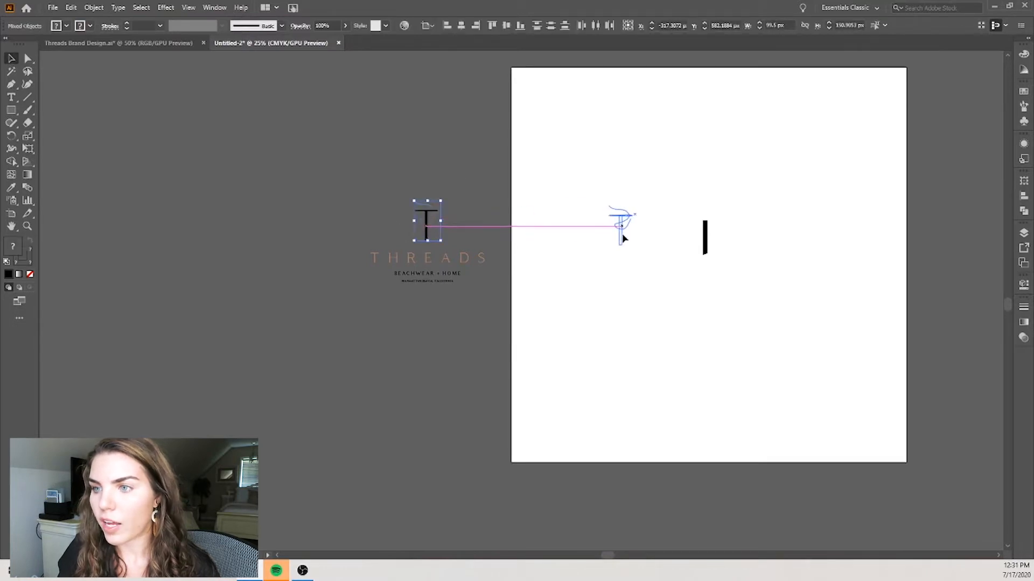
left_click(720, 217)
scroll(721, 217, "up", 4)
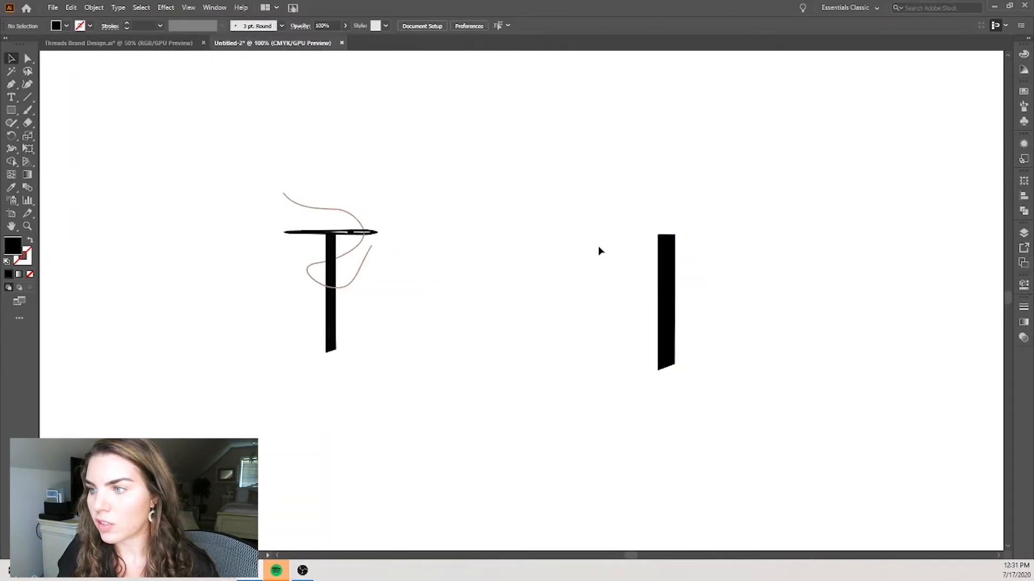
Step: Narrow the new stem to about 8 px wide by moving both of its left anchor points to the right
left_click(29, 60)
scroll(714, 358, "up", 2)
left_click(638, 318)
left_click(634, 177)
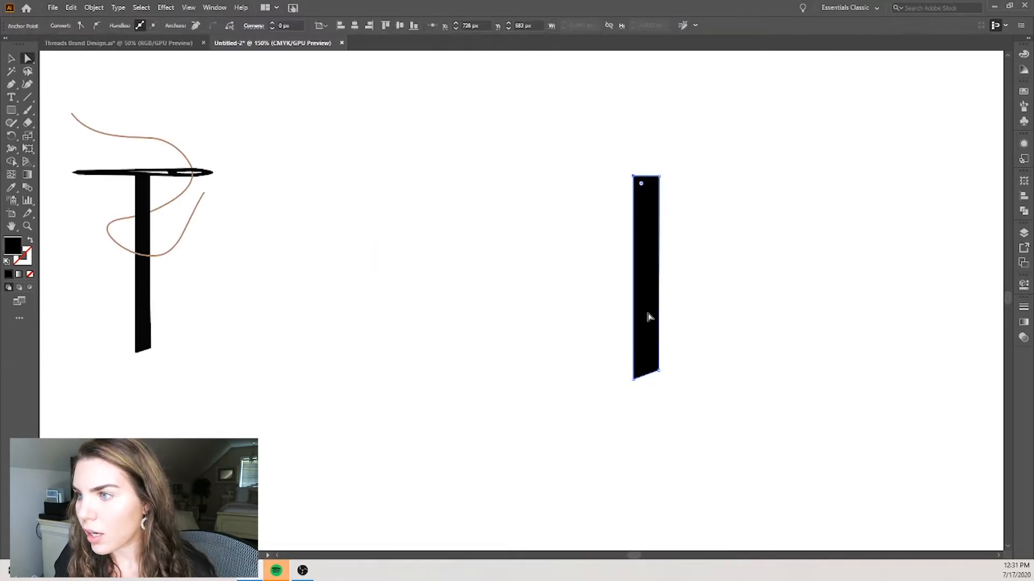
left_click(634, 379, "shift")
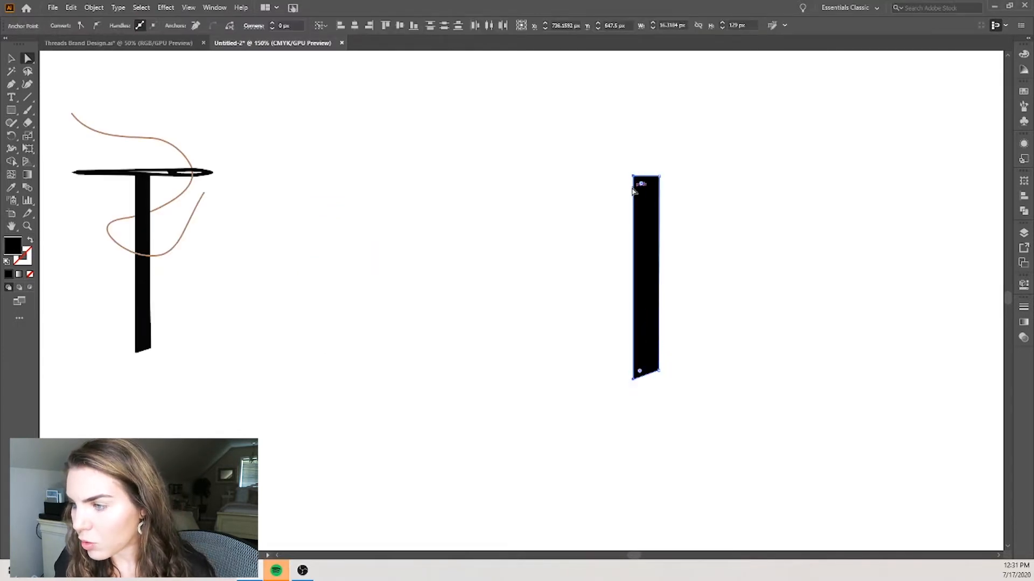
left_click_drag(640, 181, 647, 180)
left_click(710, 201)
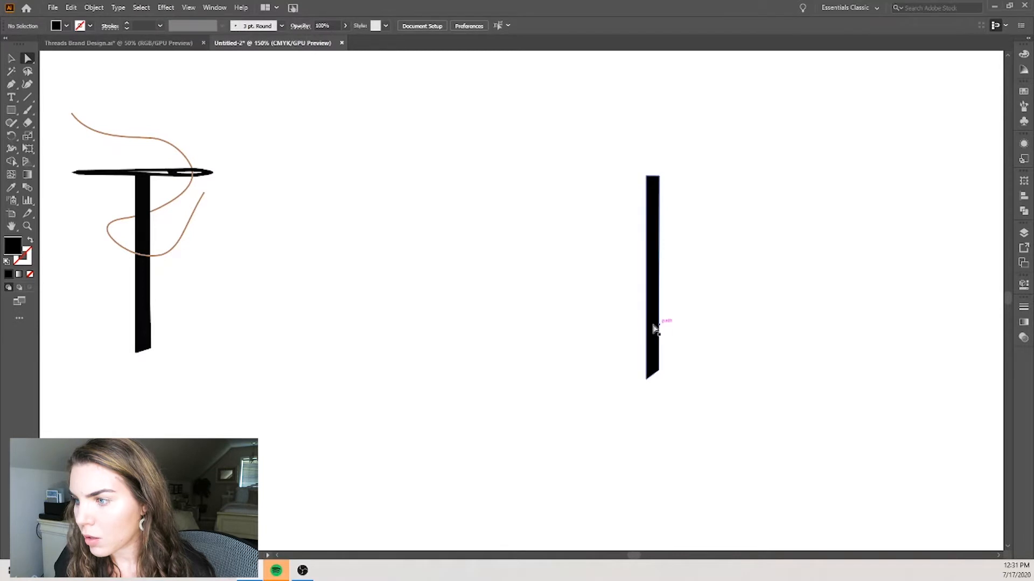
Step: Widen the stem to about 12 px by moving both of its left anchor points back outward
left_click(653, 323)
left_click(647, 380, "shift")
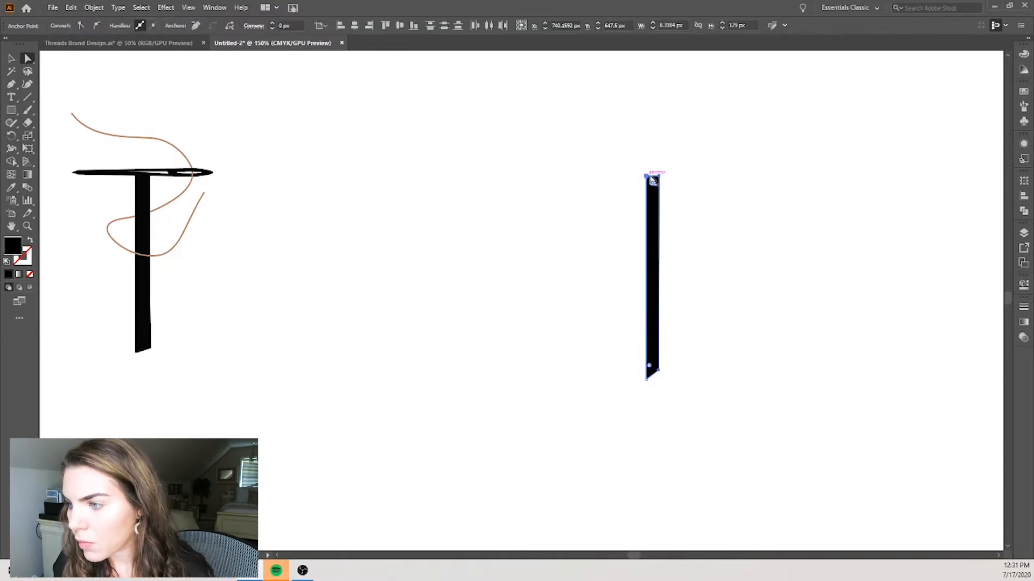
left_click_drag(648, 178, 639, 176)
key("ctrl+z")
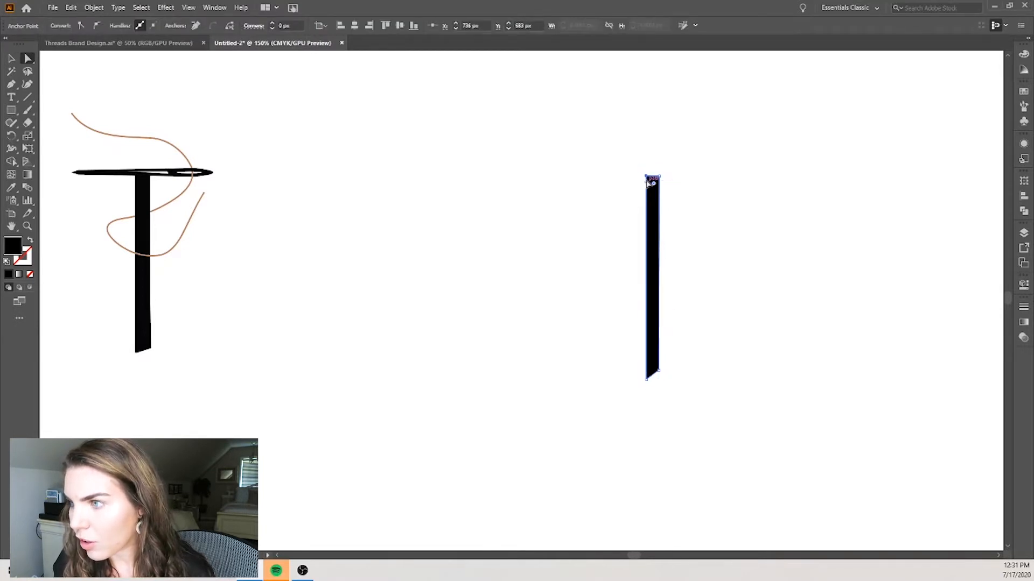
left_click(648, 381)
left_click_drag(648, 384, 640, 384)
left_click(700, 299)
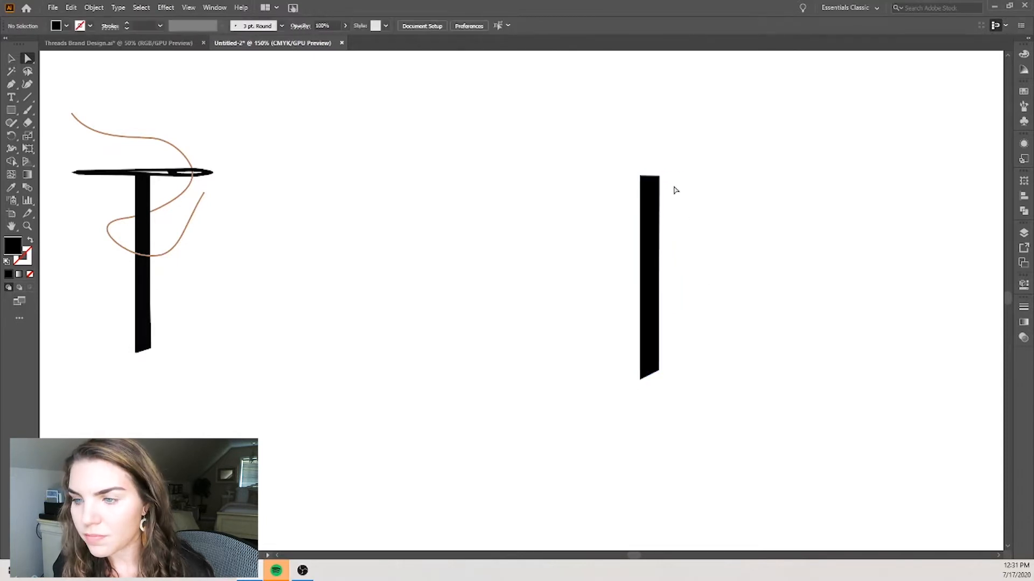
Step: Shorten the stem to about 121 px high by lowering its two top anchor points
left_click(647, 179)
left_click(639, 176)
left_click(659, 176, "shift")
mouse_move(660, 177)
left_mouse_down()
mouse_move(660, 215)
mouse_move(661, 190)
left_mouse_up()
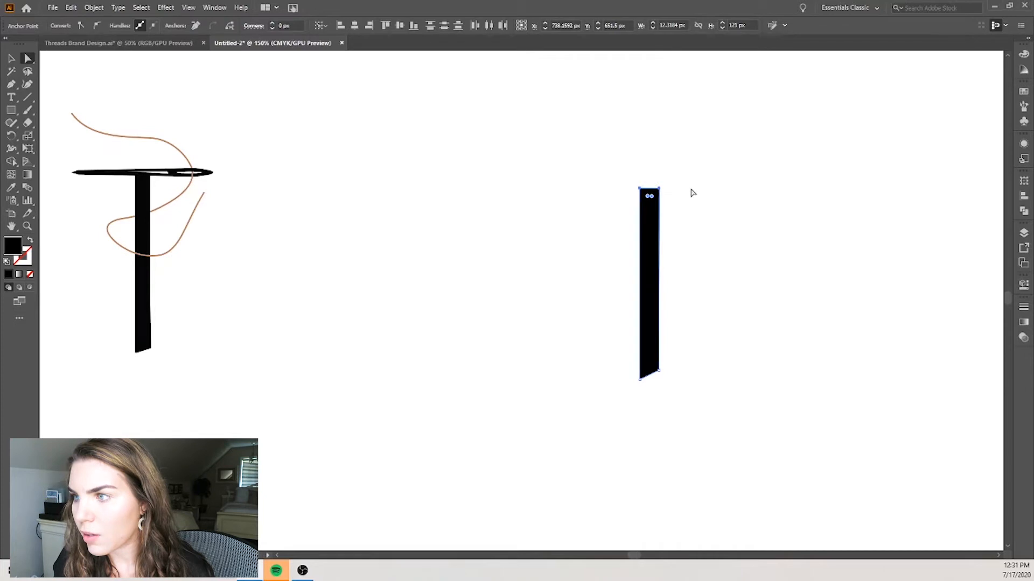
mouse_move(660, 190)
left_mouse_down()
mouse_move(658, 176)
mouse_move(663, 188)
left_mouse_up()
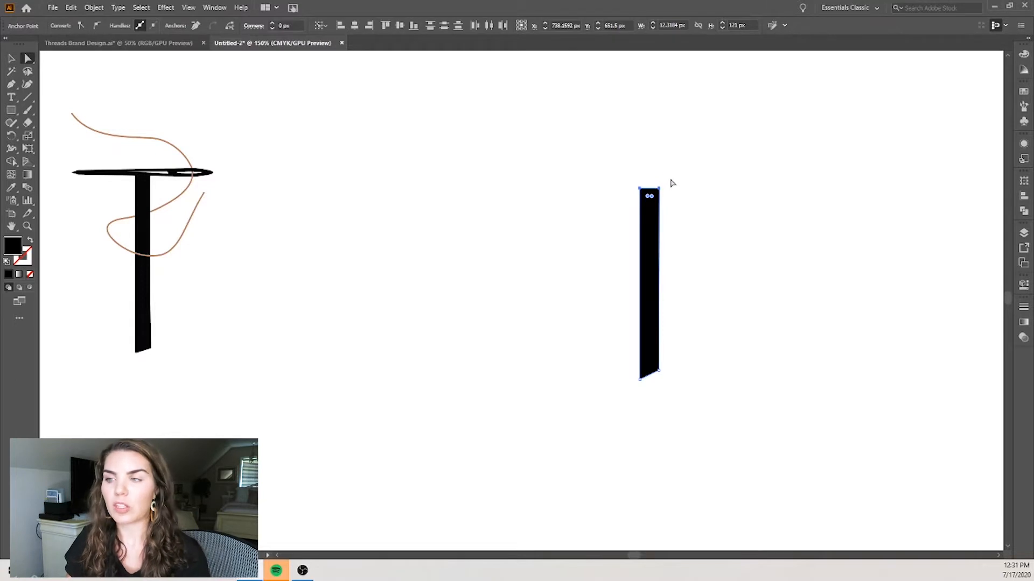
left_click(671, 192)
Step: Prepare the Pen tool with no fill and a black 0.25 pt stroke for outlining the needle
scroll(677, 201, "down", 1, "alt")
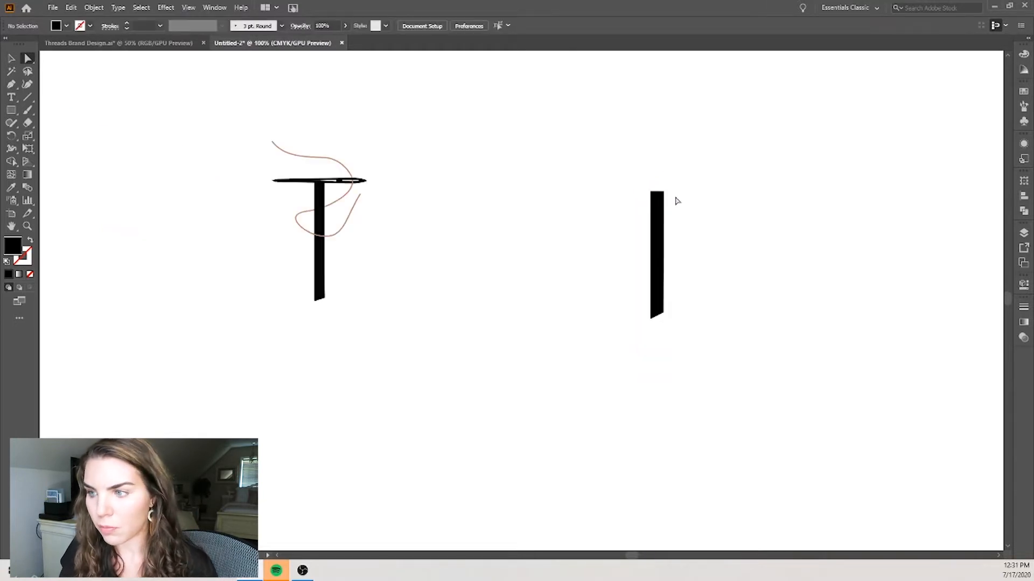
left_click(303, 179)
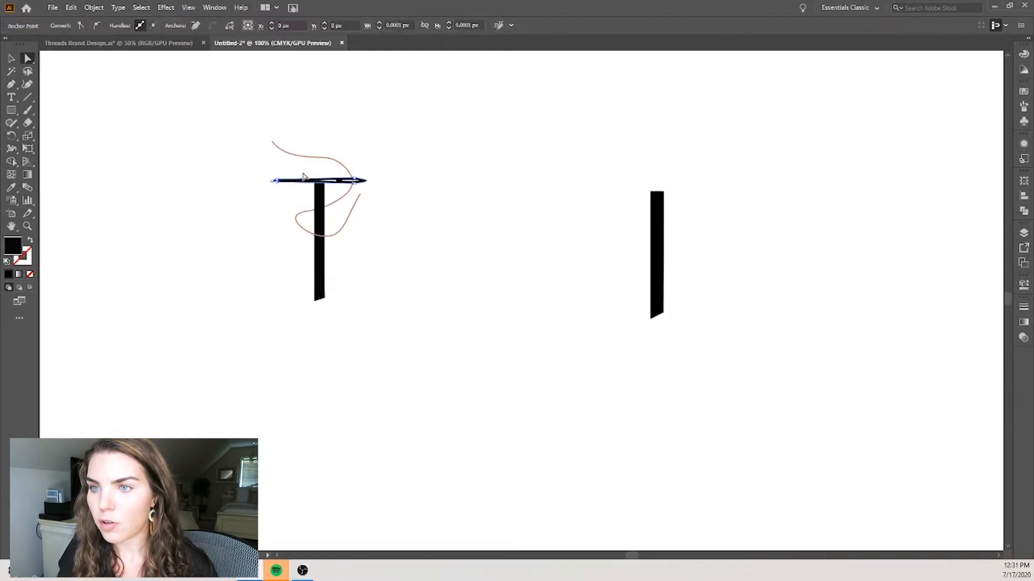
left_click(496, 183)
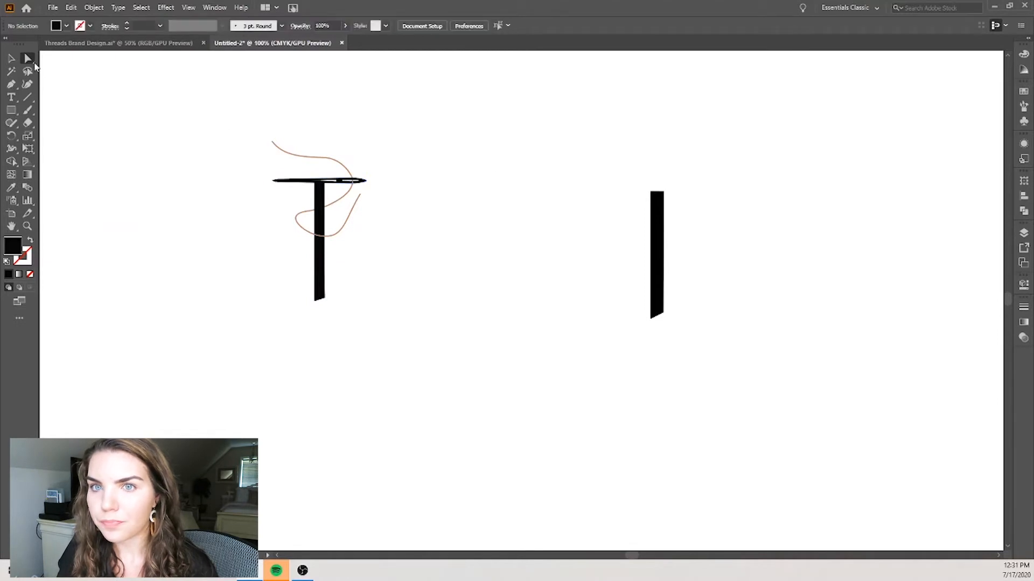
left_click(11, 84)
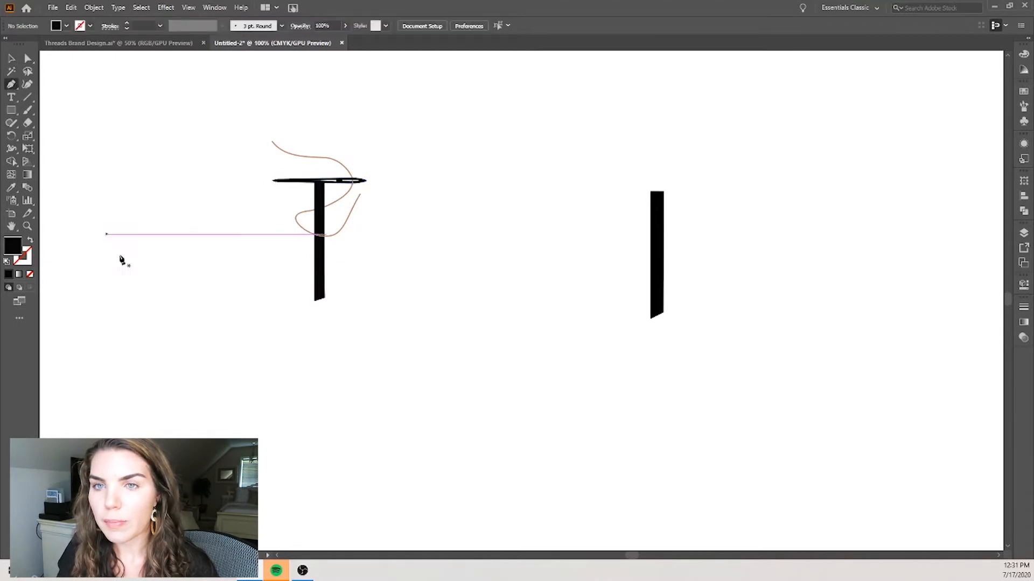
left_click(31, 241)
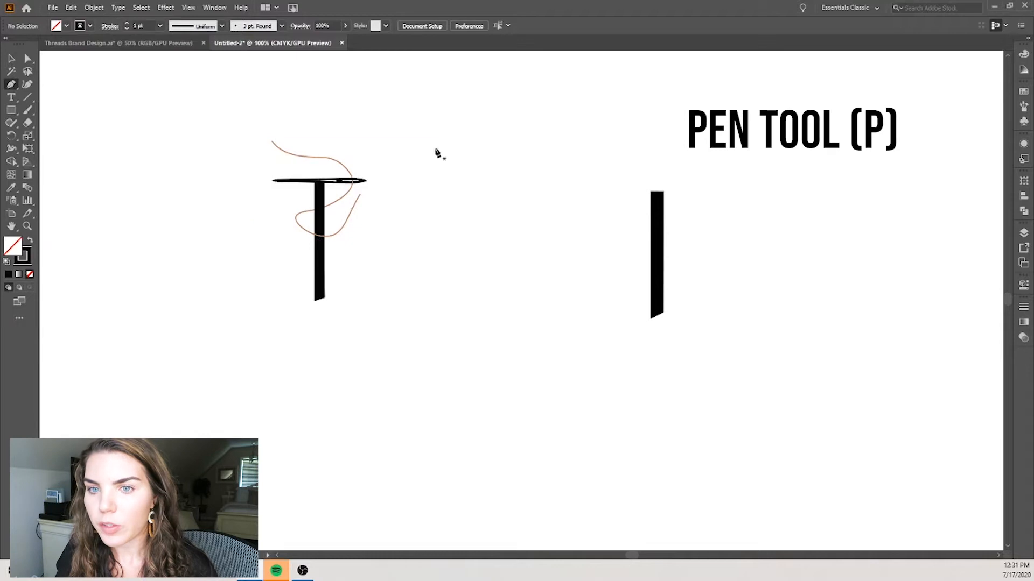
left_click(30, 240)
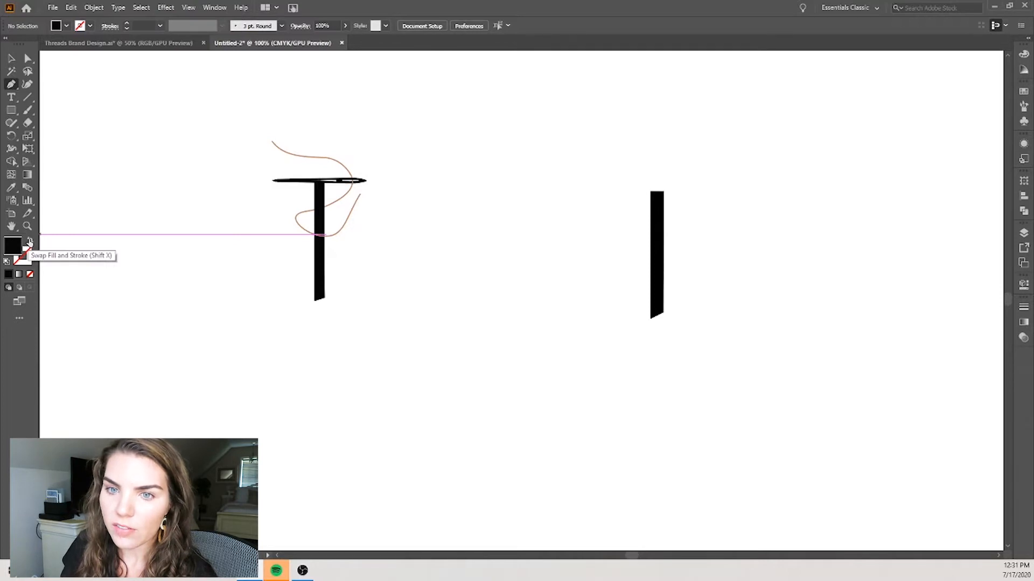
left_click(29, 243)
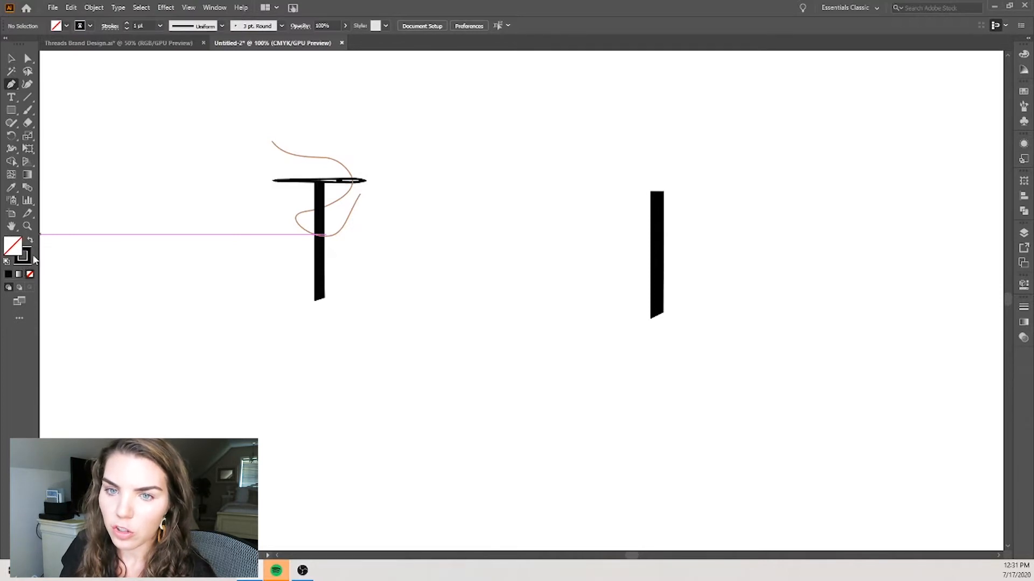
left_click(161, 25)
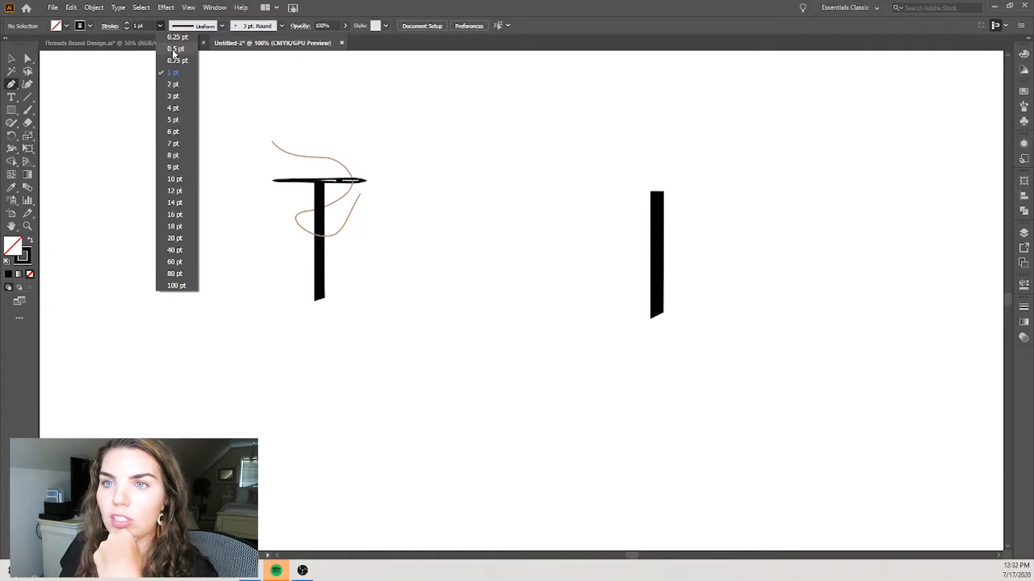
left_click(174, 38)
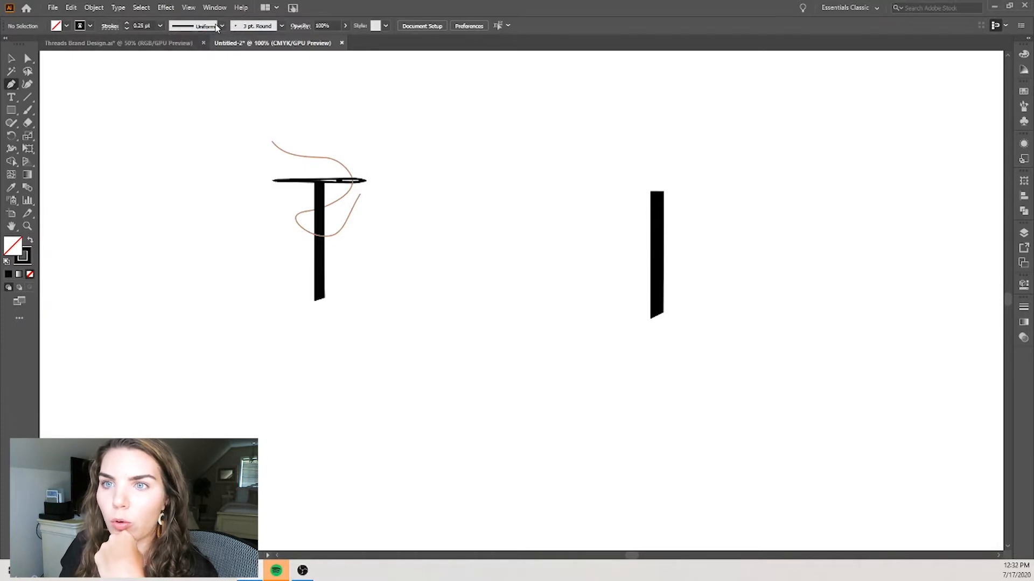
Step: Draw a closed horizontal needle outline about 4 px high beside the reference, with a pointed left end and an angled right end
scroll(641, 174, "up", 1)
scroll(549, 231, "left", 5)
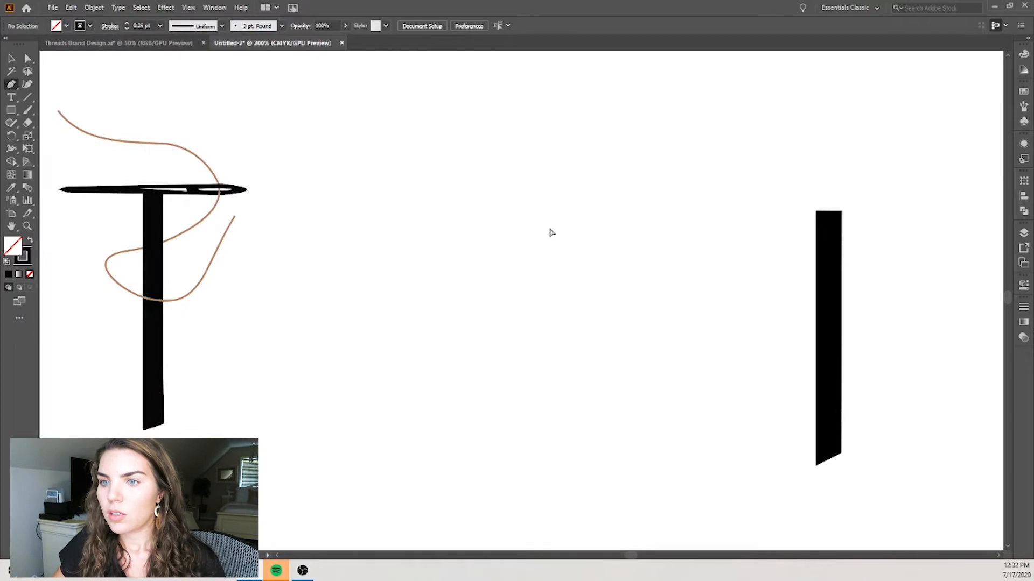
scroll(456, 203, "up", 1)
scroll(458, 205, "up", 1)
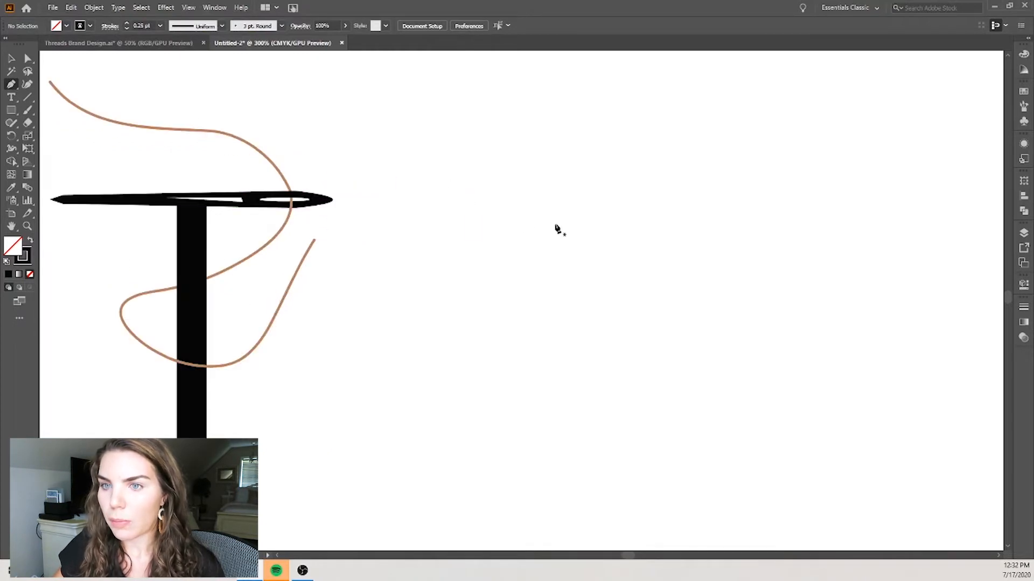
scroll(563, 229, "left", 2)
left_click(544, 209)
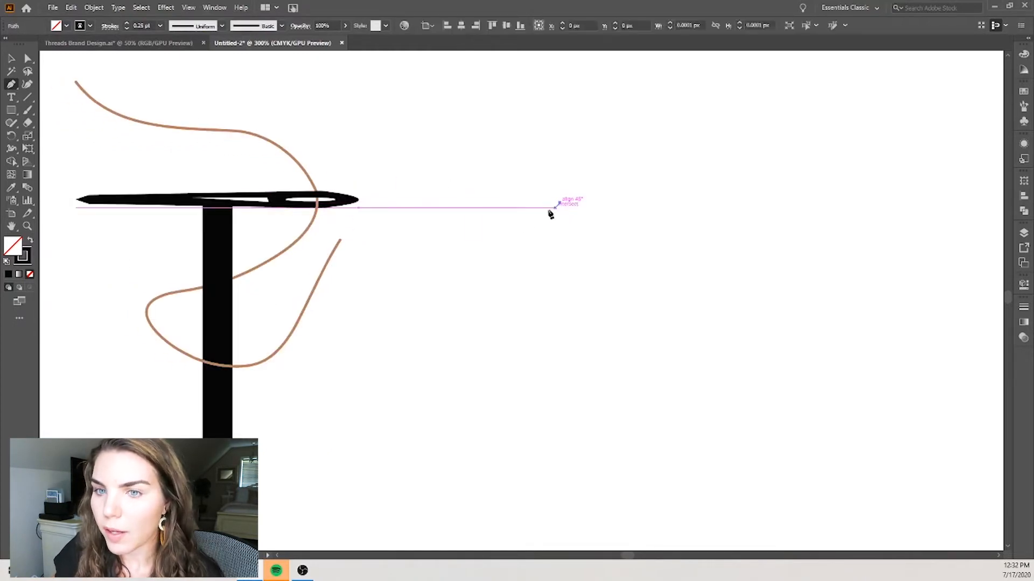
left_click(544, 209)
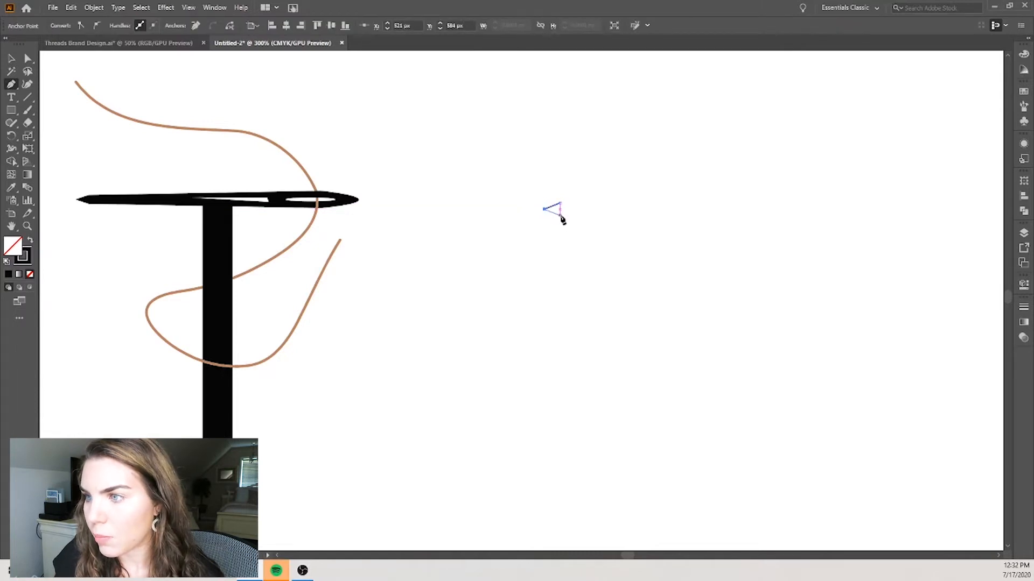
left_click(560, 216)
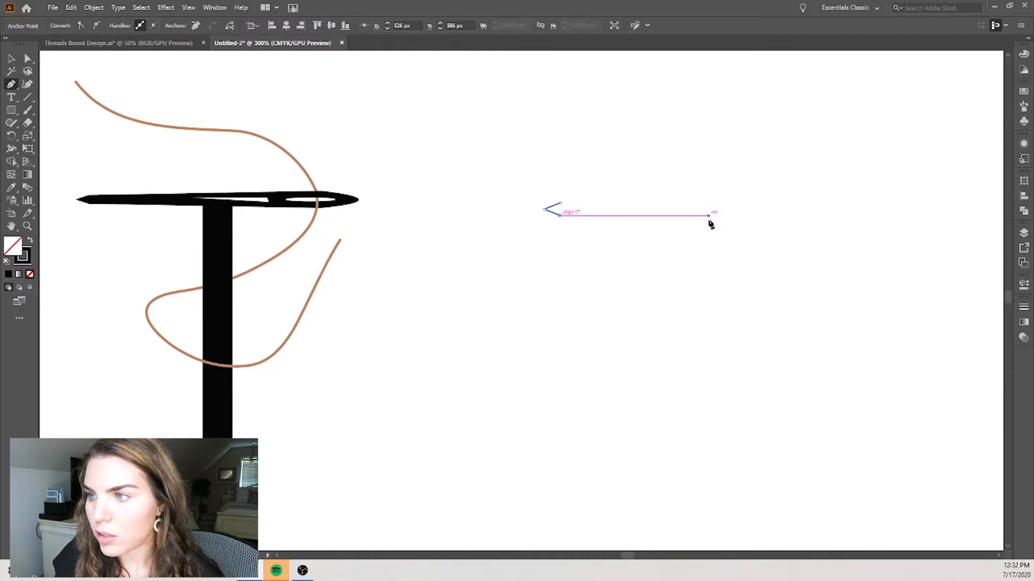
left_click(713, 216)
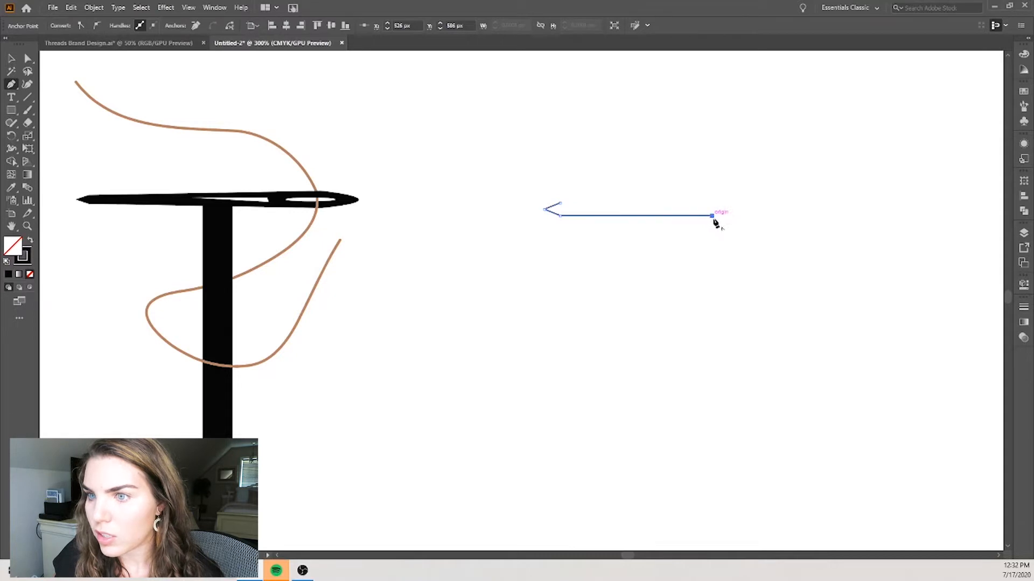
left_click(737, 203)
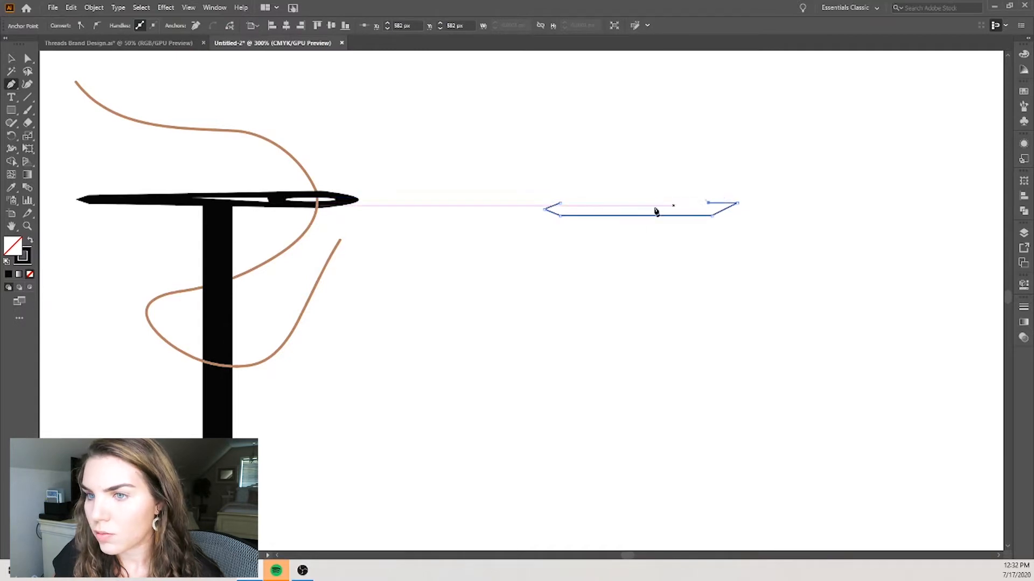
left_click(559, 203)
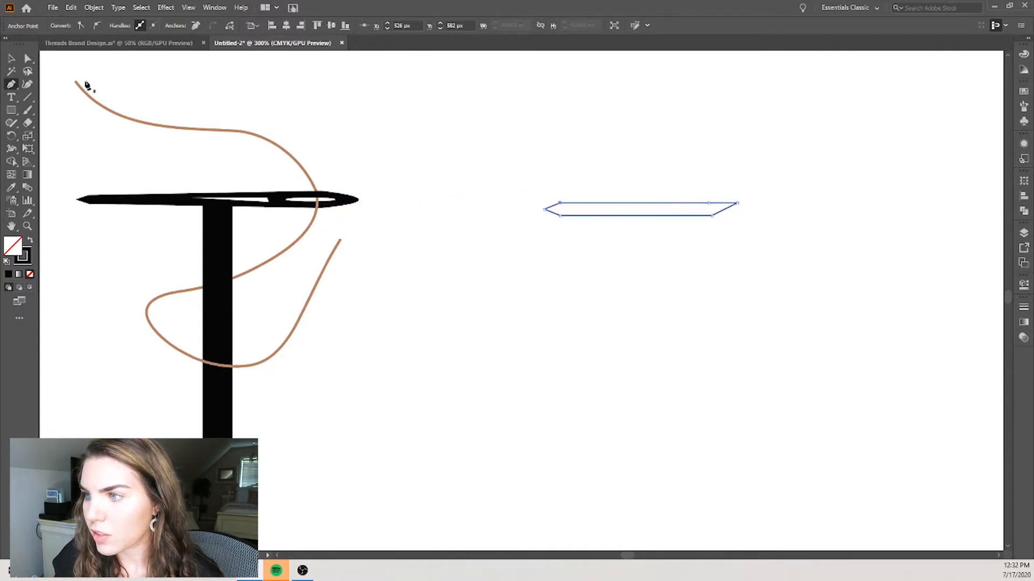
Step: Lower the needle outline's right tip anchor to mid-height so that end tapers symmetrically
left_click(28, 58)
scroll(720, 176, "up", 2)
left_click_drag(742, 236, 748, 249)
left_click(748, 258)
scroll(748, 258, "down", 3)
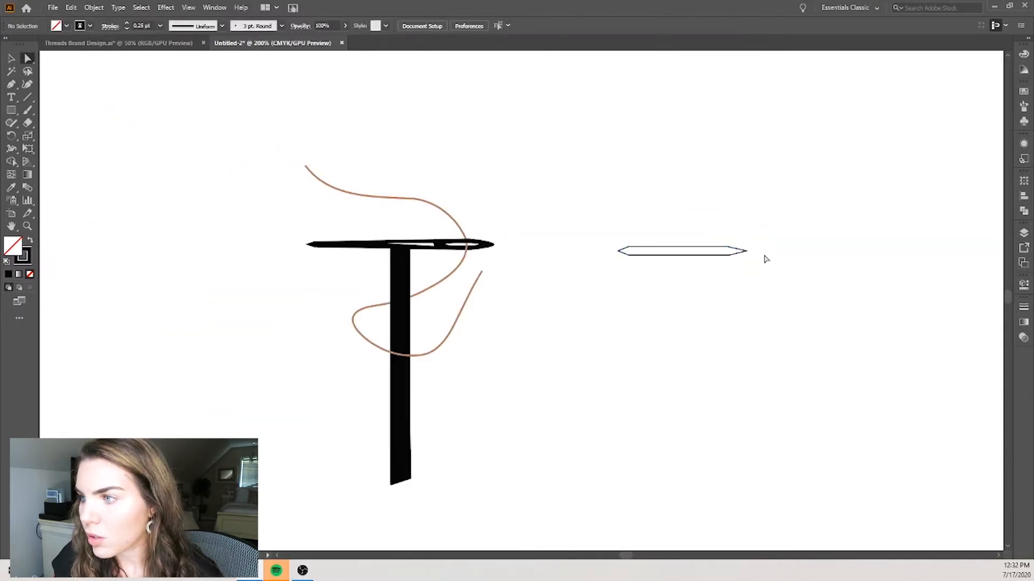
Step: Round the needle outline's right tip to a radius of about 0.87 px
scroll(767, 239, "up", 1)
scroll(754, 249, "up", 1)
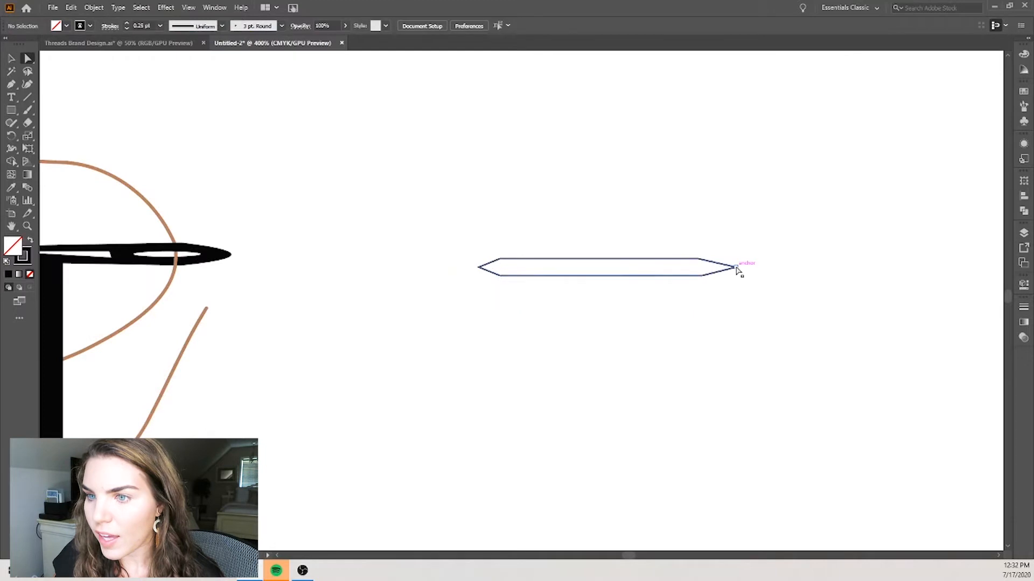
left_click(739, 267)
scroll(727, 271, "up", 1)
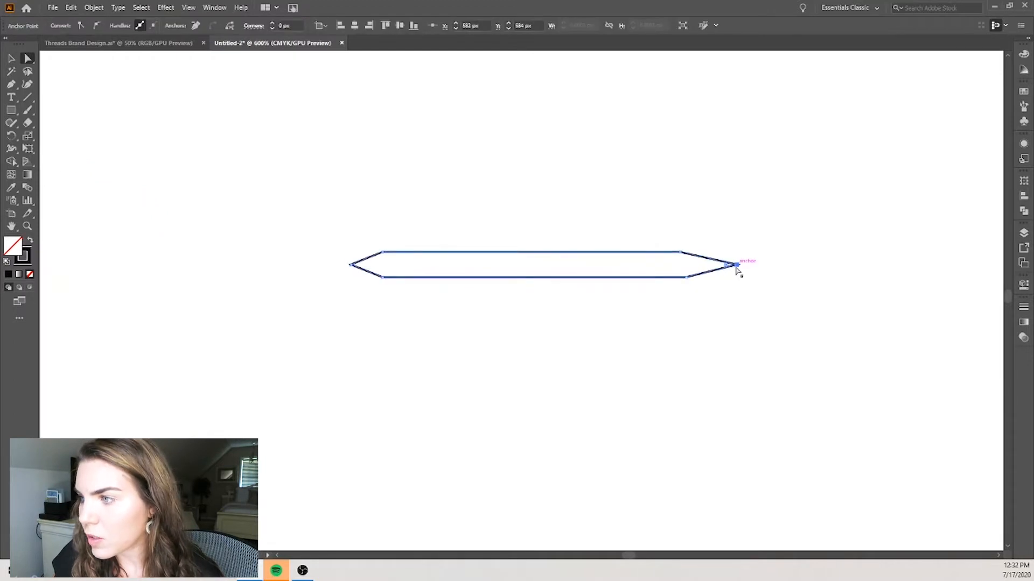
mouse_move(701, 270)
left_mouse_down()
mouse_move(686, 267)
mouse_move(716, 270)
left_mouse_up()
left_click(761, 282)
scroll(762, 281, "down", 4)
scroll(761, 282, "up", 3)
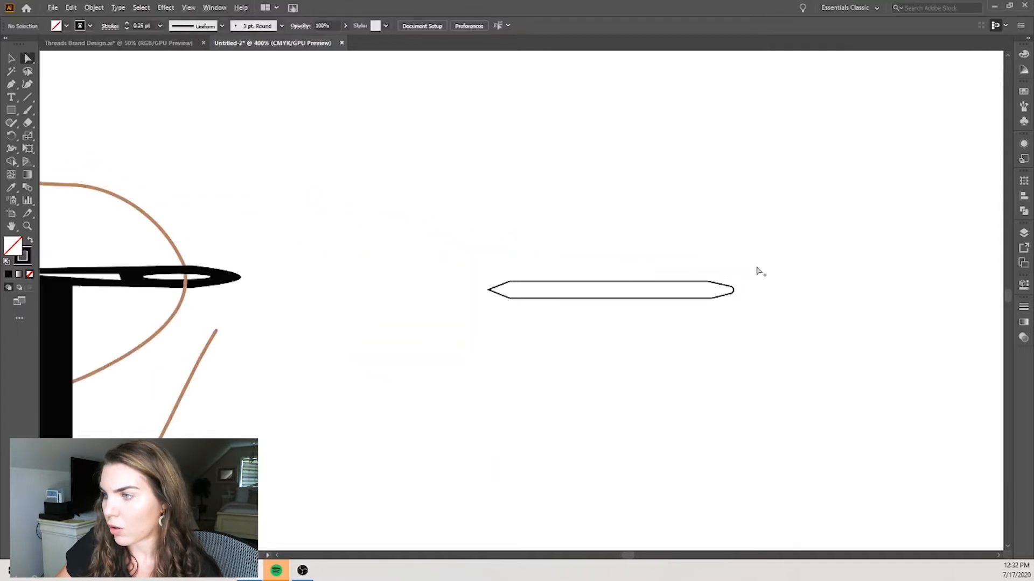
Step: Round the upper and lower shoulder corners behind the needle's rounded tip to about 3.9 px
left_click(707, 281)
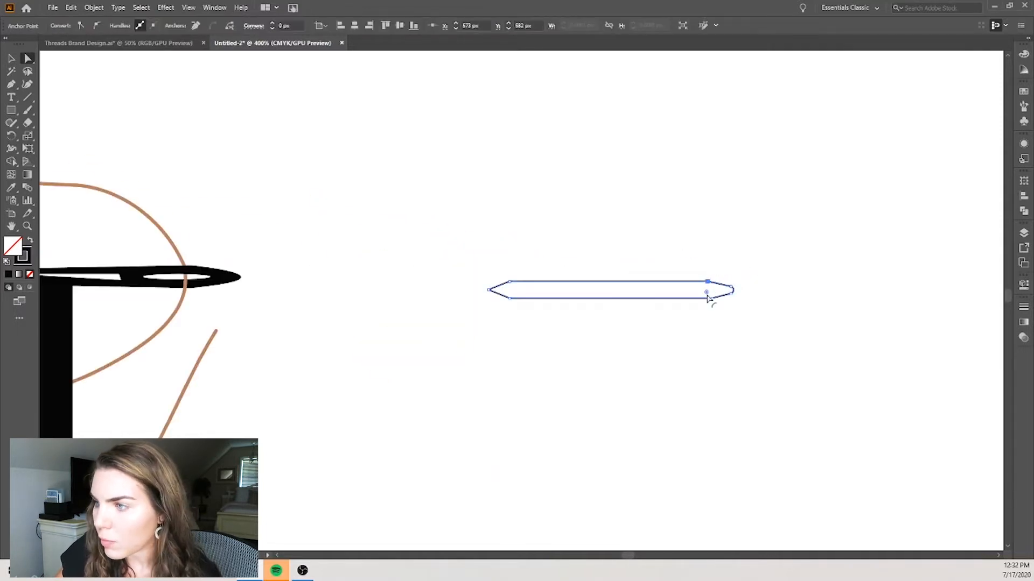
left_click(626, 297)
scroll(718, 297, "up", 1)
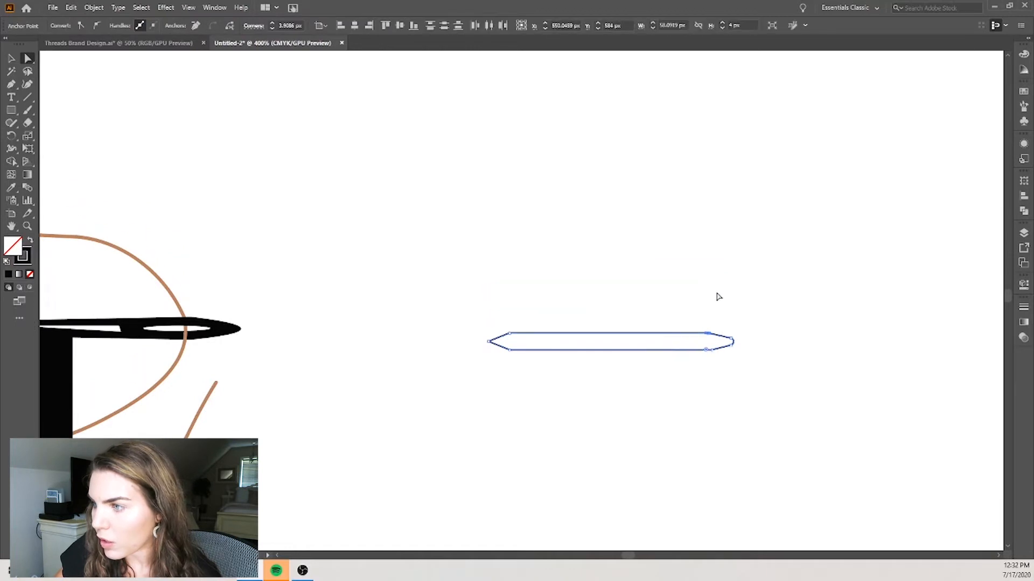
left_click(765, 361)
scroll(709, 363, "down", 2)
scroll(800, 337, "up", 5)
scroll(810, 316, "down", 4)
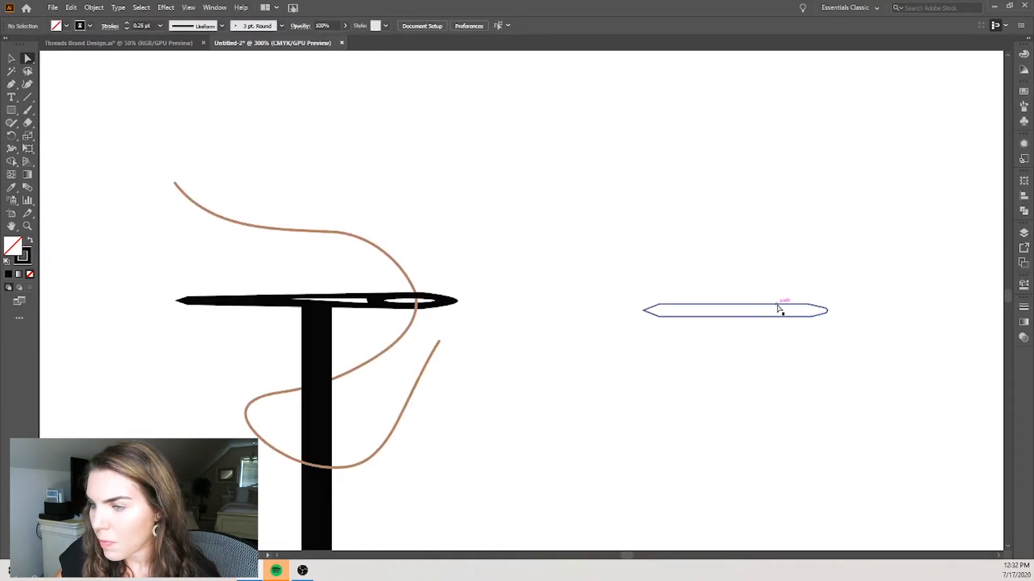
Step: Lengthen the needle outline by stretching its rounded end outward to the right
scroll(813, 312, "up", 1)
scroll(838, 340, "left", 3)
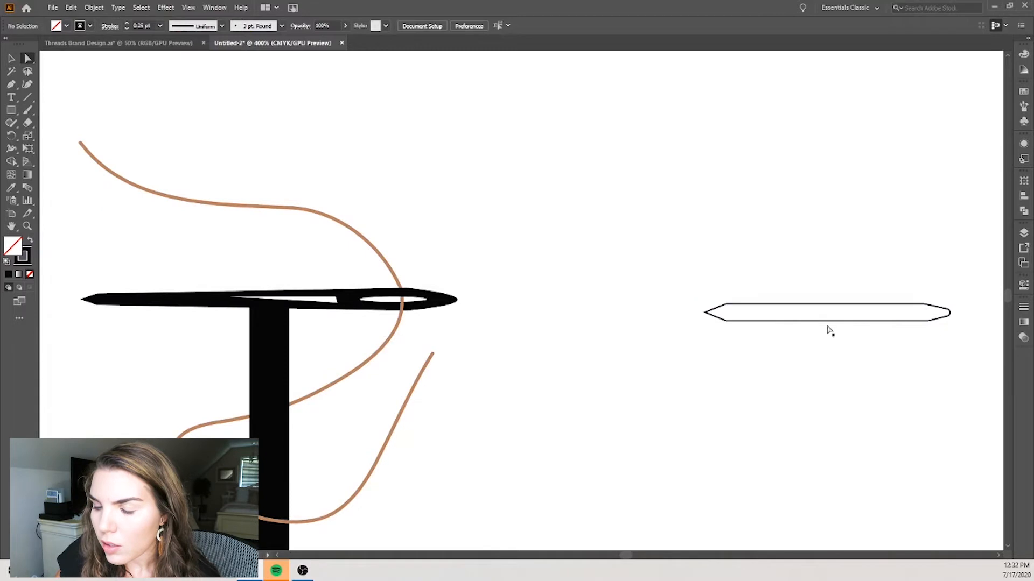
scroll(824, 326, "right", 1)
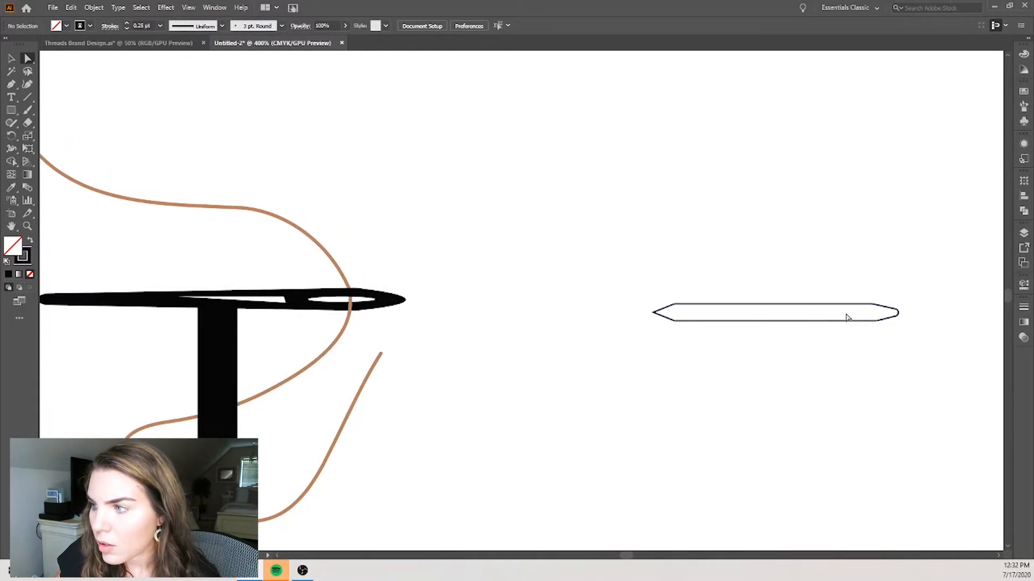
left_click(897, 313)
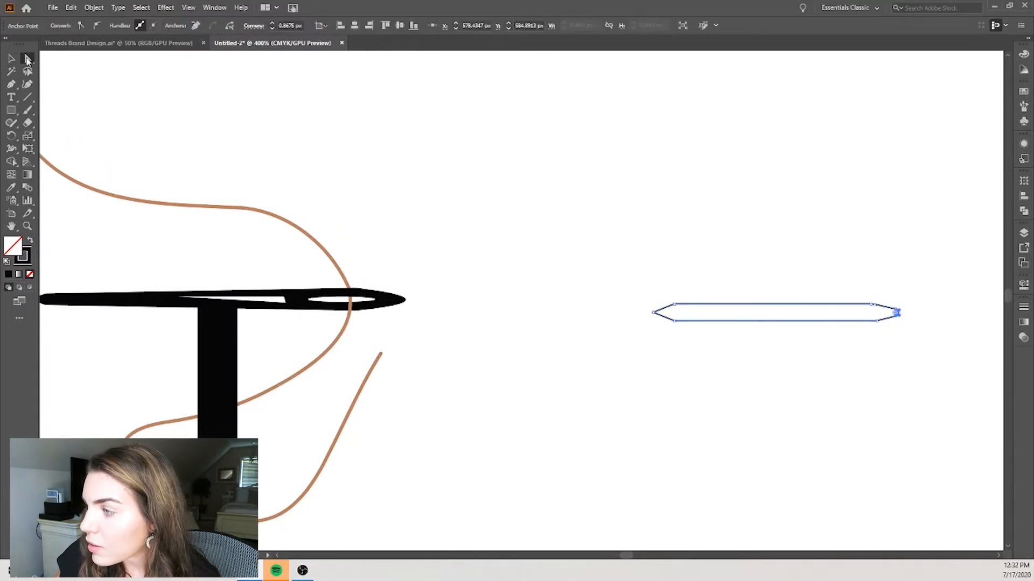
left_click(11, 58)
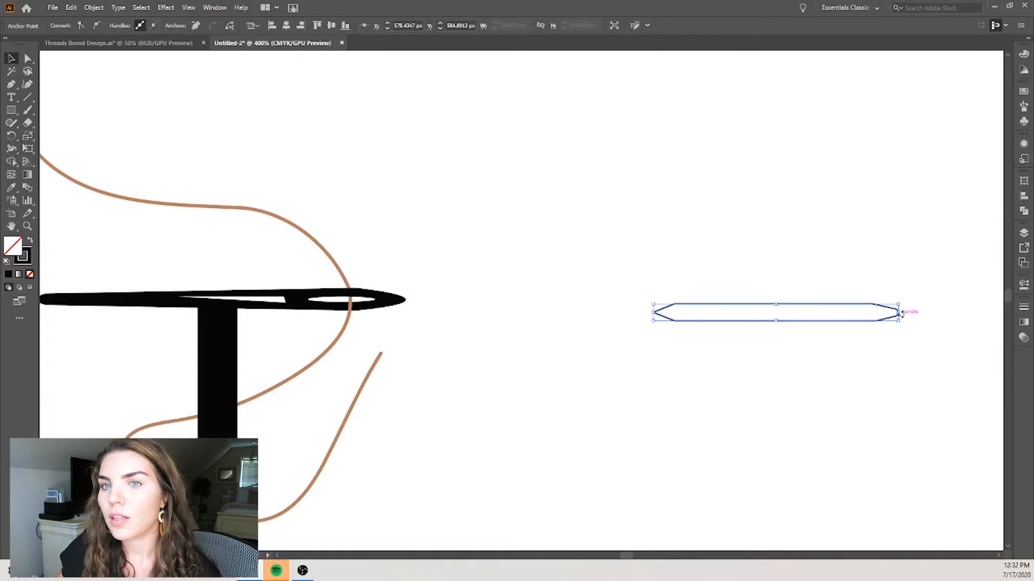
left_click_drag(898, 312, 946, 312)
left_click(934, 348)
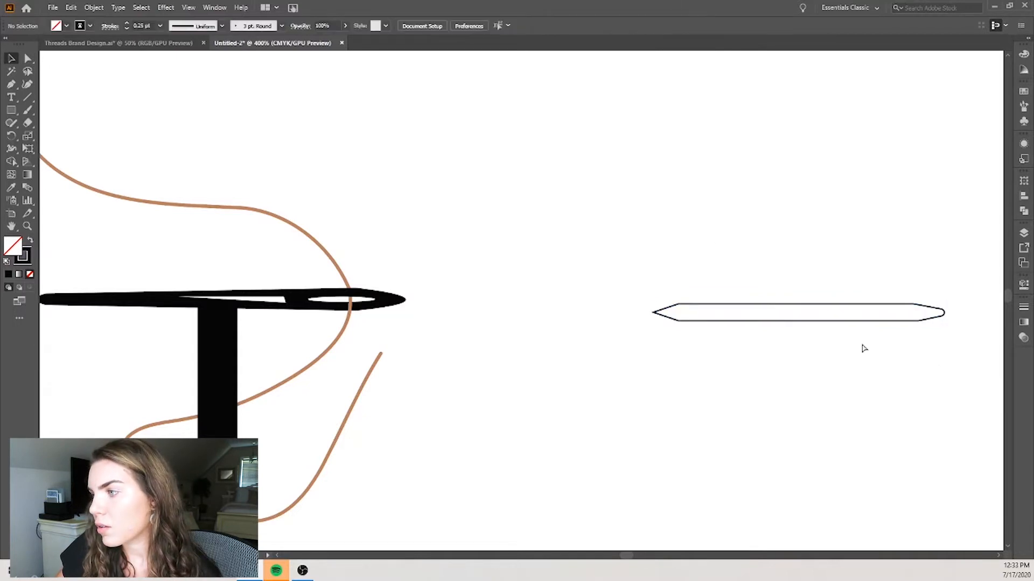
Step: Draw a thin horizontal ellipse about 14 px wide and 1 px high below the needle for its eye
scroll(864, 349, "right", 1)
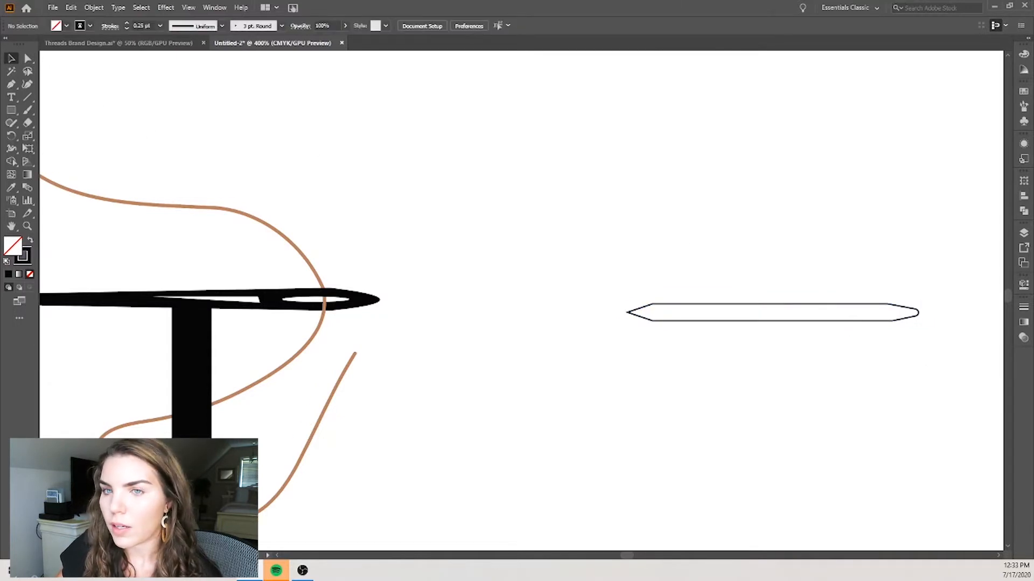
left_click_drag(11, 110, 54, 135)
left_click_drag(762, 358, 867, 318)
Step: Place the eye ellipse inside the needle near its rounded end, centered vertically
left_click(11, 59)
left_click(552, 374)
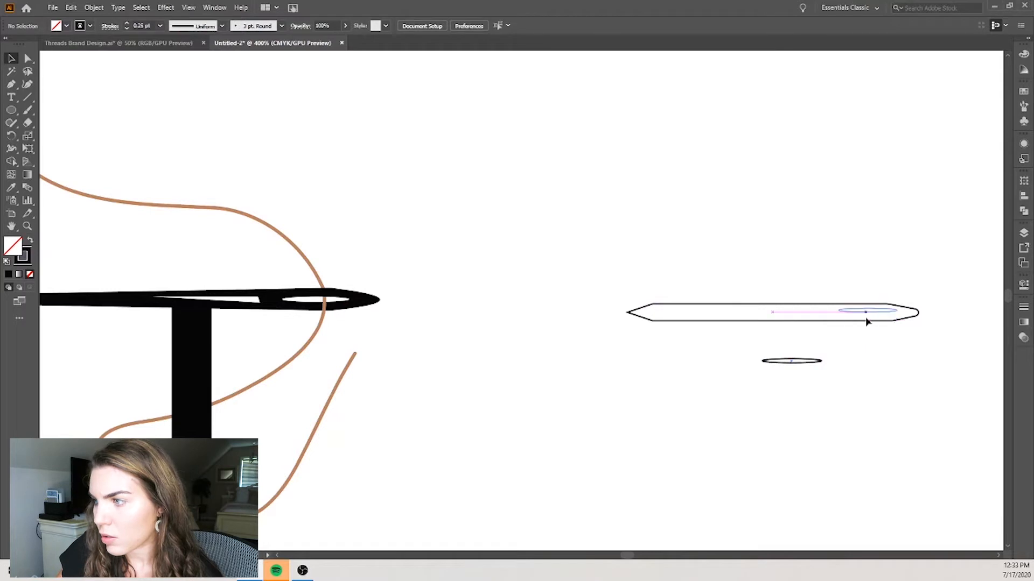
scroll(915, 325, "up", 1)
key("Down")
key("Down")
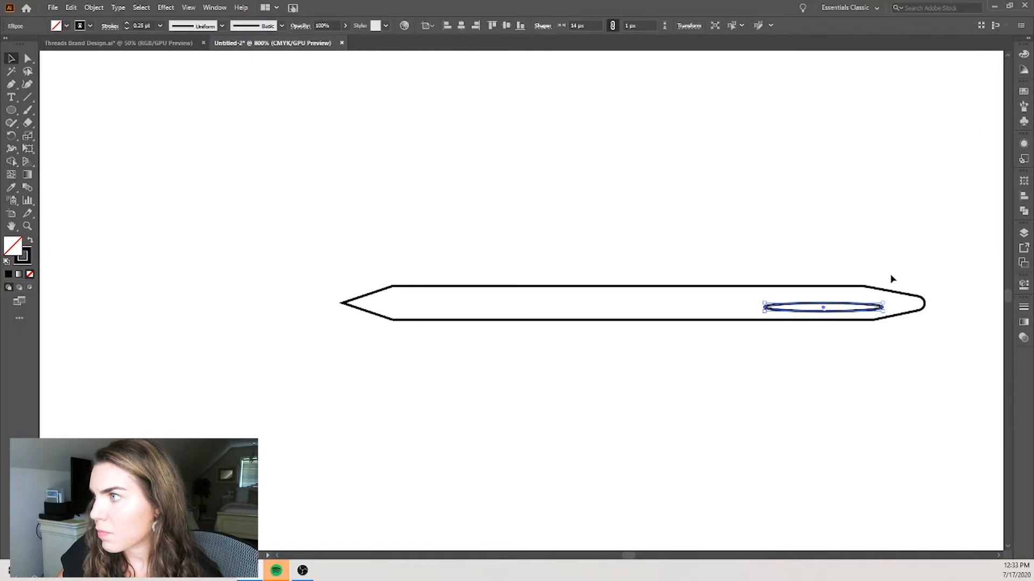
left_click(857, 364)
scroll(815, 361, "down", 3)
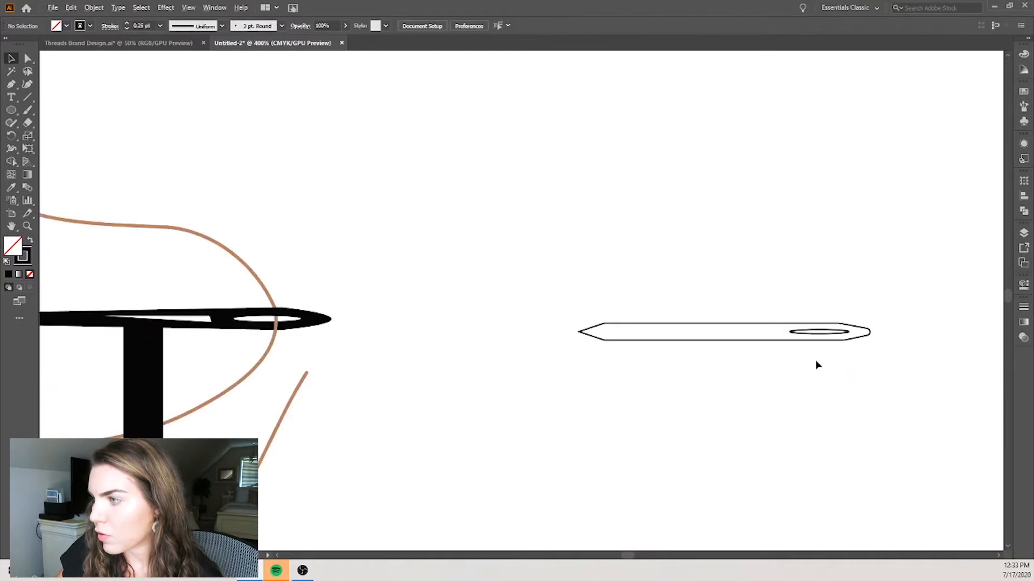
Step: Draw a closed narrow wedge about 24.5 px wide and 1.5 px high with the Pen tool, widening toward its slanted end
left_click(9, 84)
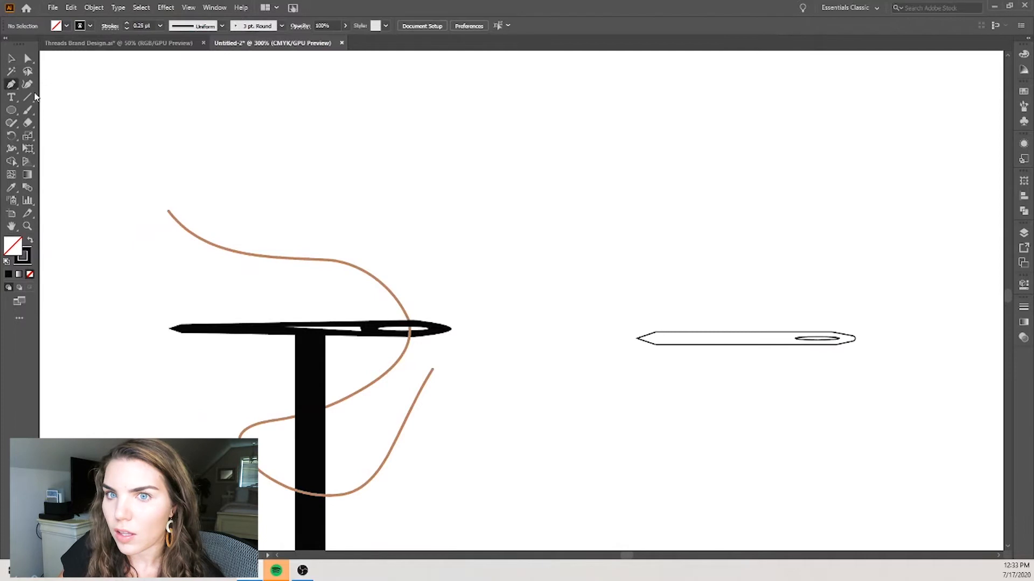
left_click(550, 369)
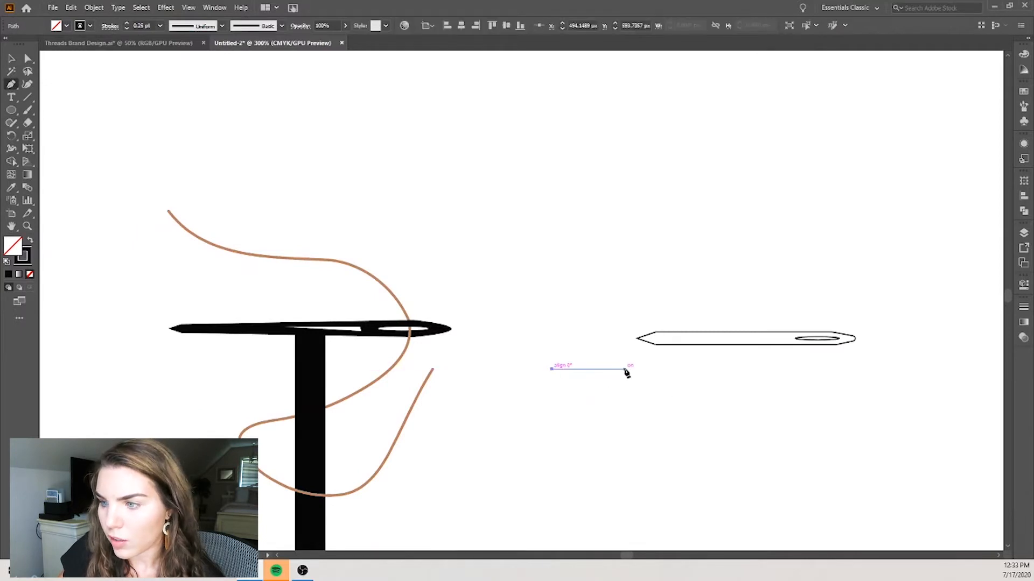
left_click(625, 370)
left_click(629, 372)
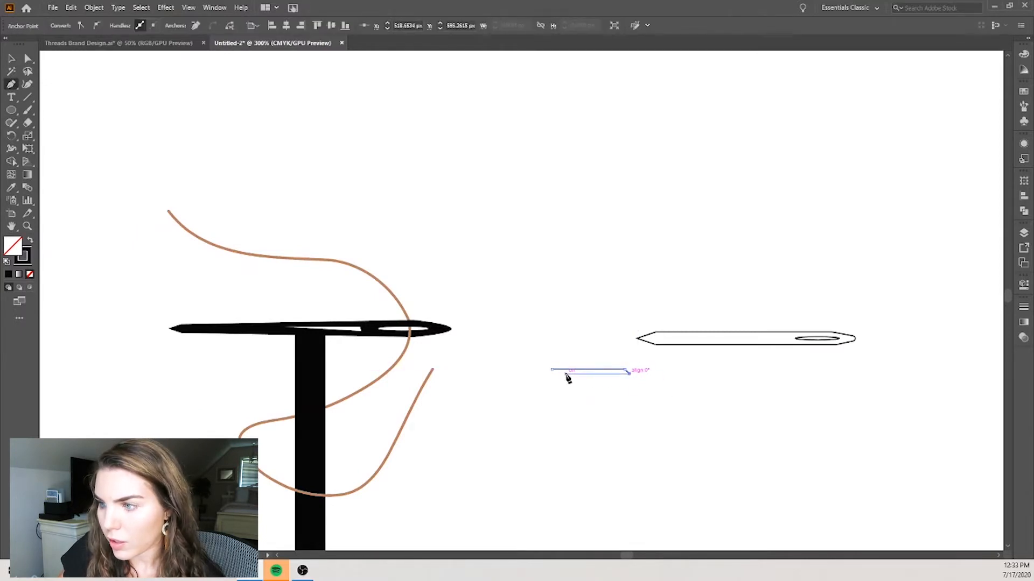
left_click(552, 369)
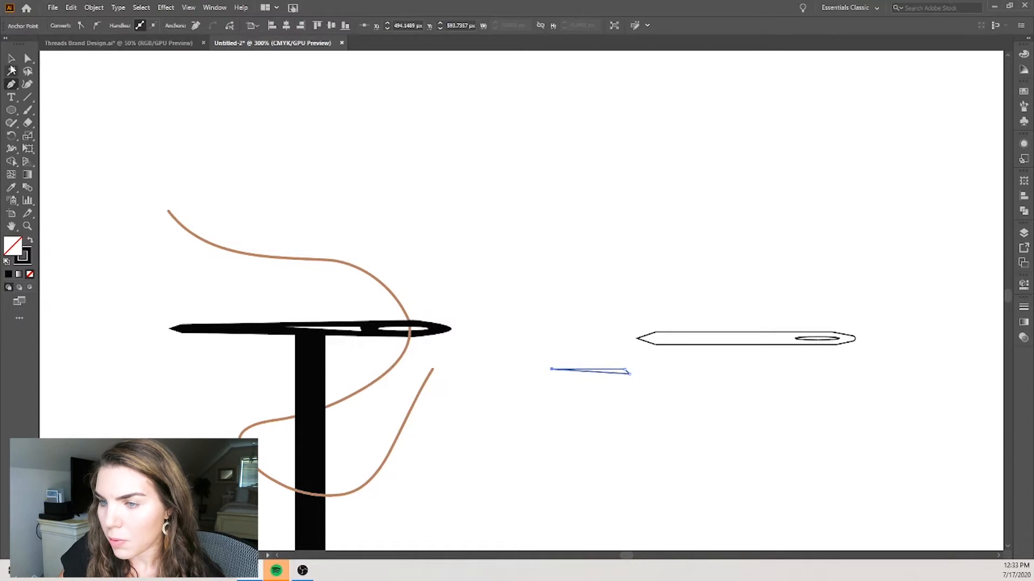
Step: Move the wedge inside the needle, just behind the eye ellipse, with its slanted end facing the eye
left_click(11, 58)
left_click(738, 407)
left_click_drag(614, 372, 762, 345)
scroll(792, 357, "up", 3, "alt")
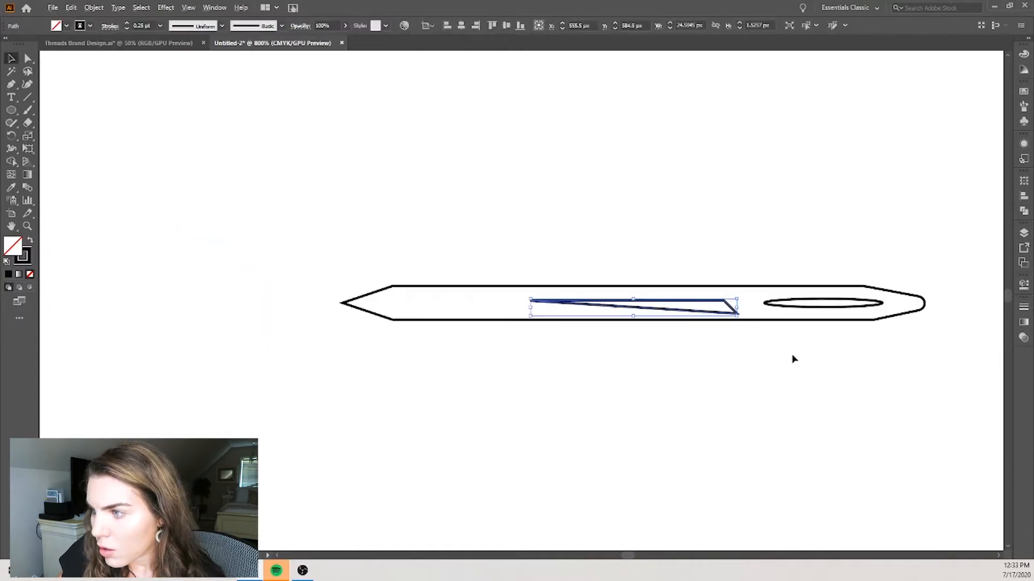
left_click(616, 355)
Step: Taper the needle by moving the upper and lower corners behind its pointed end inward toward the centerline
scroll(611, 368, "down", 3, "alt")
scroll(500, 350, "left", 2)
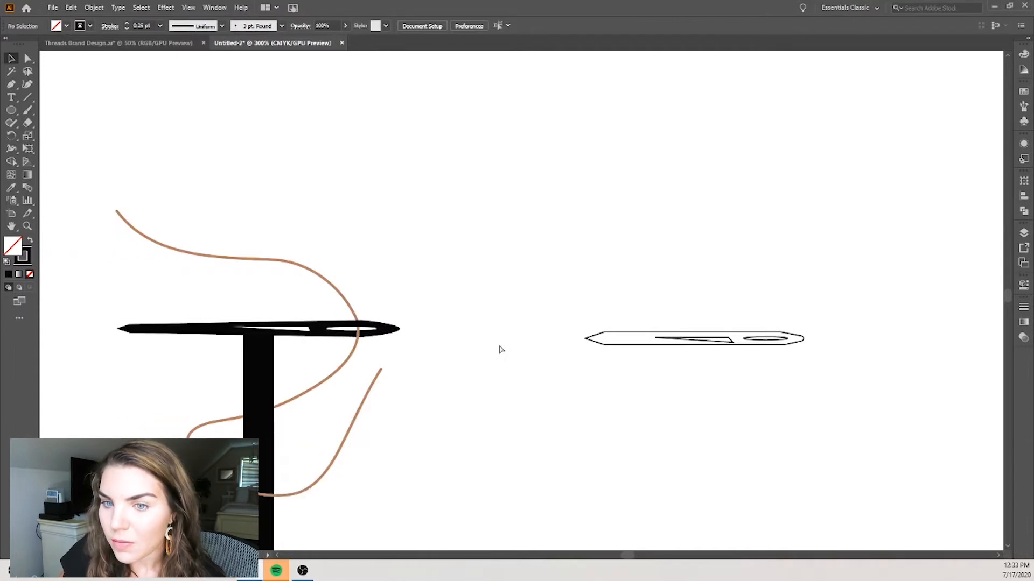
left_click(28, 58)
scroll(560, 307, "up", 2, "alt")
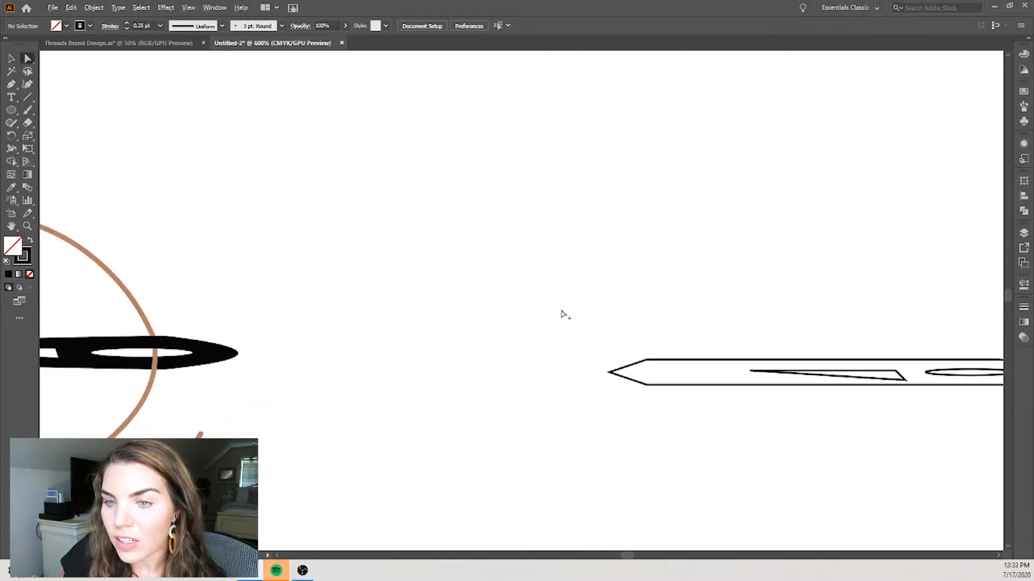
left_click(645, 385)
left_click(645, 386)
left_click_drag(646, 386, 648, 372)
left_click(647, 412)
scroll(647, 412, "down", 2, "alt")
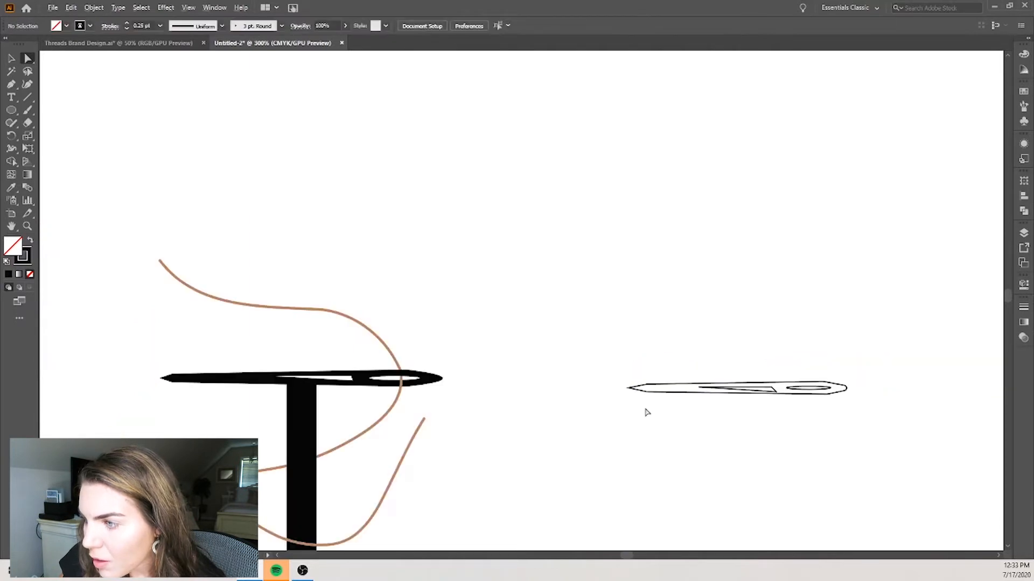
Step: Move the wedge's lower corner slightly inward, away from the needle's lower edge
scroll(662, 402, "down", 1, "alt")
scroll(660, 398, "right", 1)
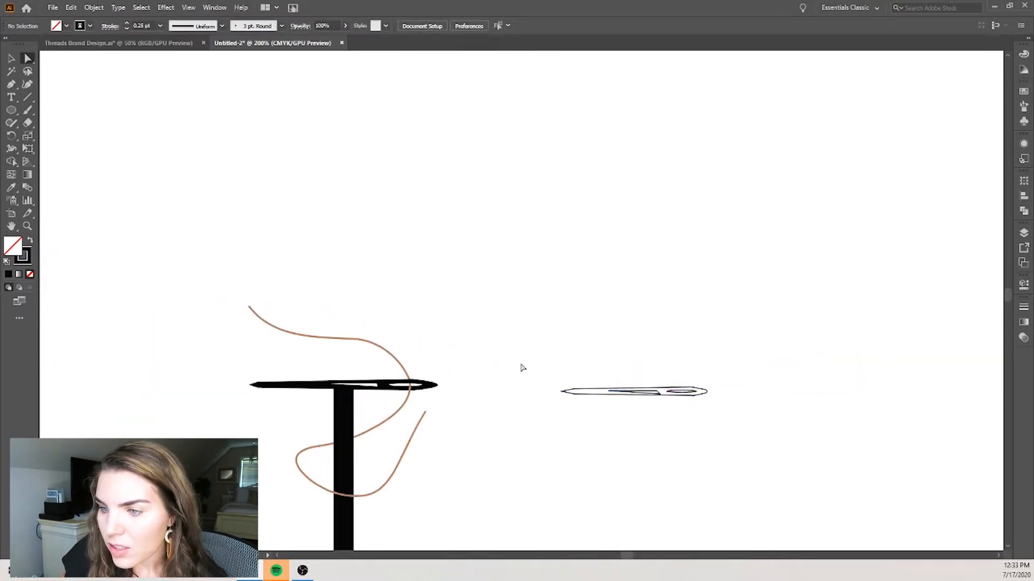
scroll(666, 417, "up", 4, "alt")
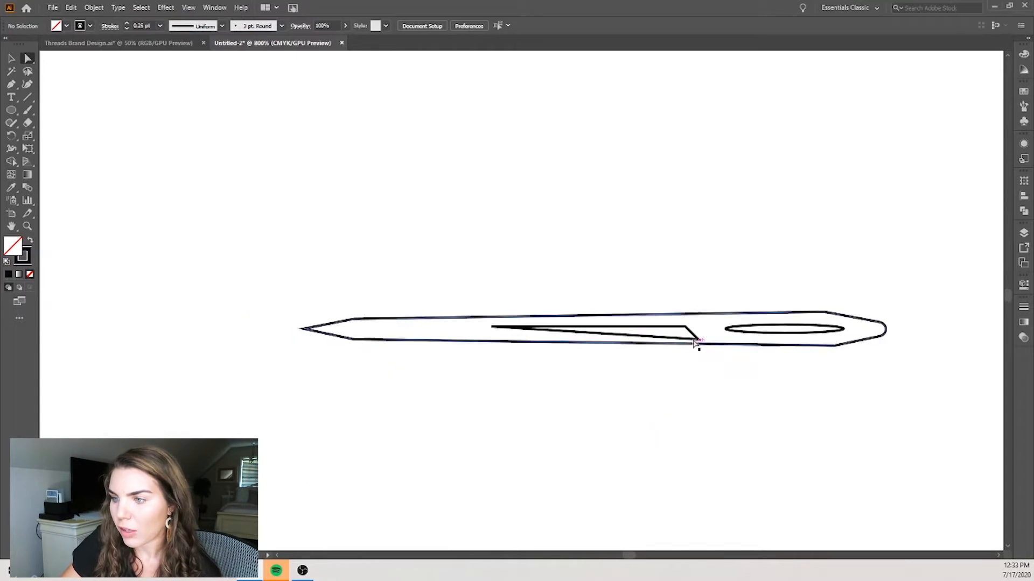
left_click(693, 340)
scroll(695, 351, "up", 2, "alt")
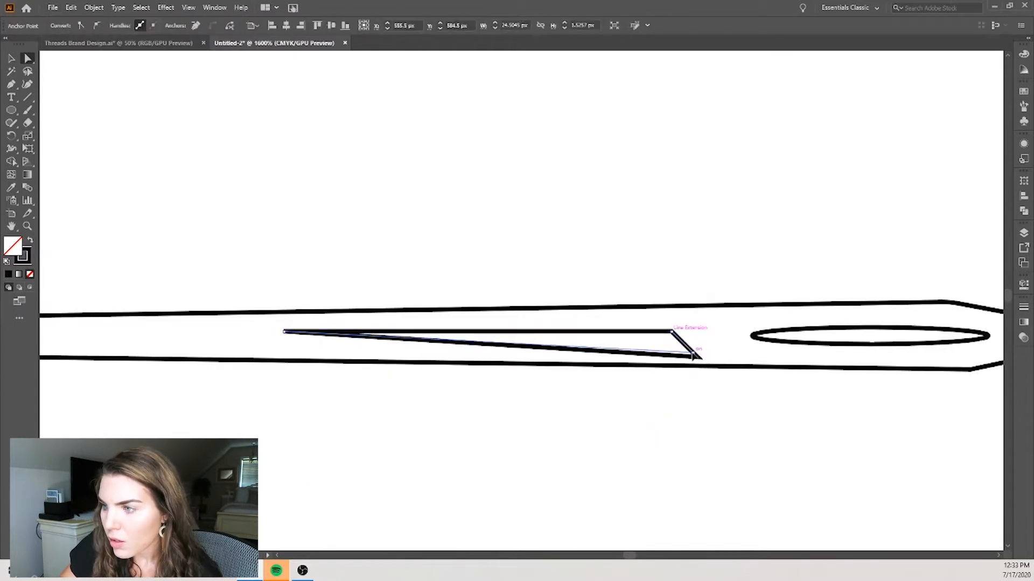
left_click(720, 397)
scroll(721, 399, "down", 4, "alt")
scroll(739, 418, "down", 1, "alt")
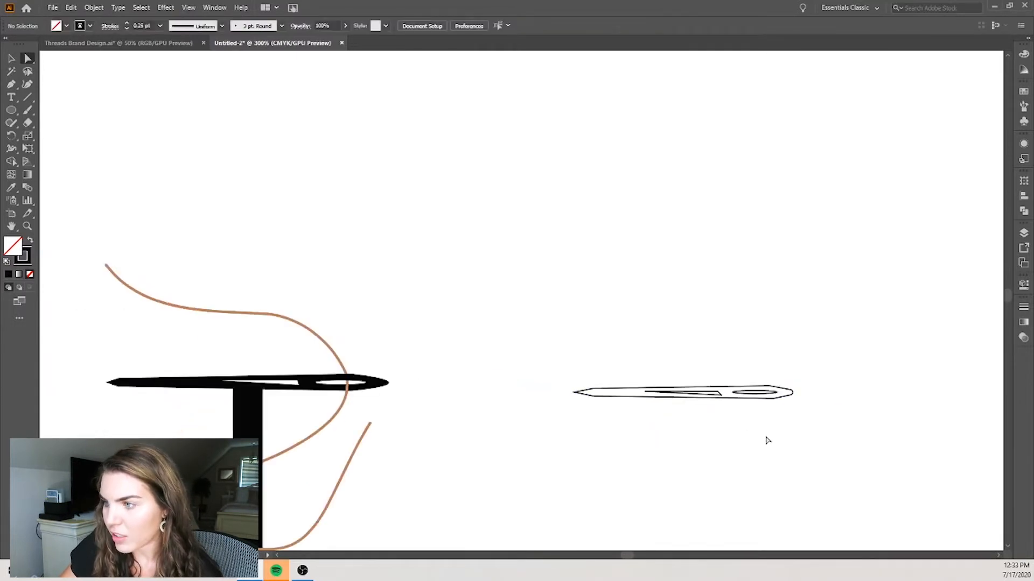
scroll(785, 417, "up", 1, "alt")
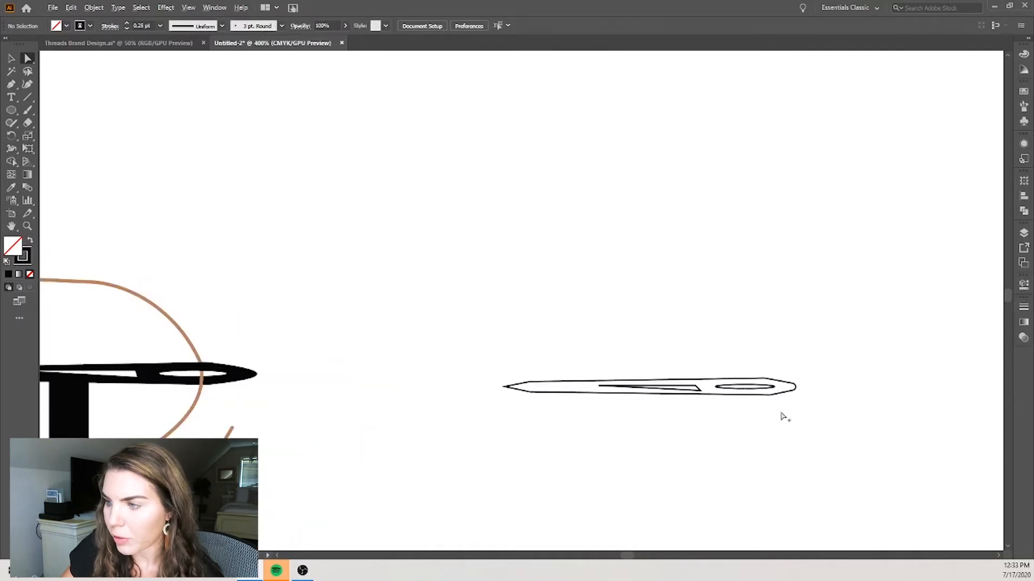
Step: Fill the needle outline with black
left_click(12, 58)
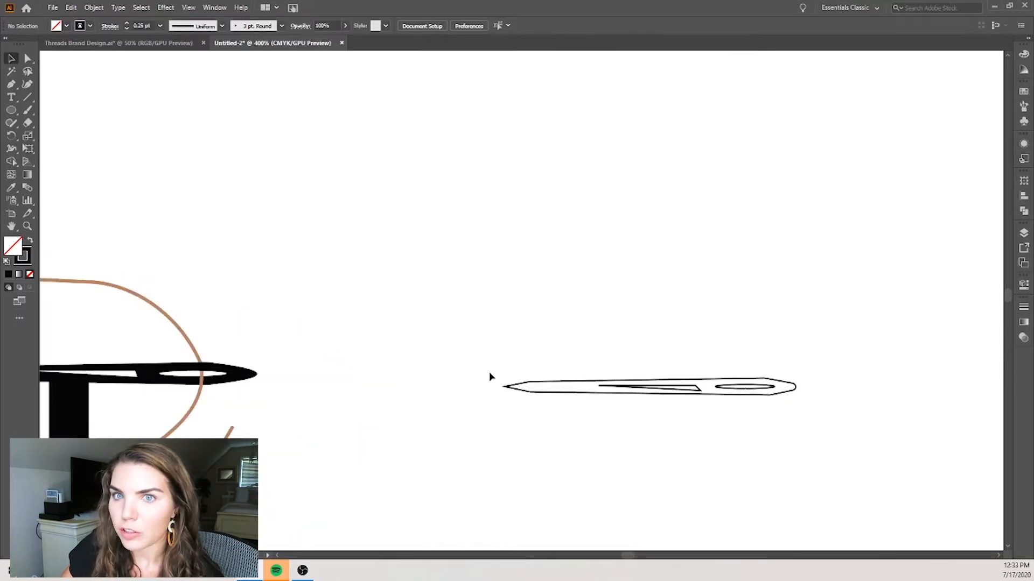
left_click_drag(490, 377, 528, 397)
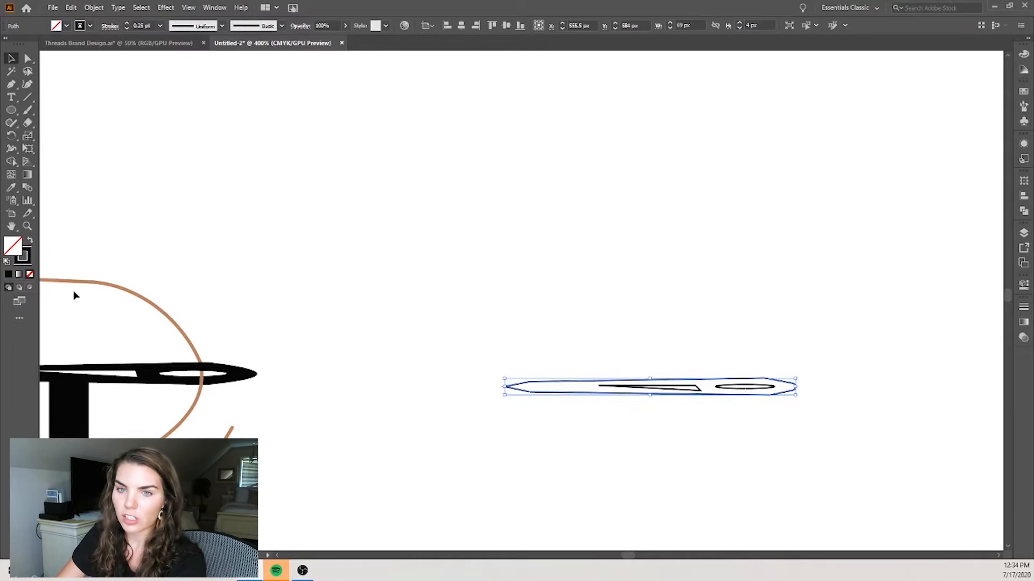
left_click(16, 249)
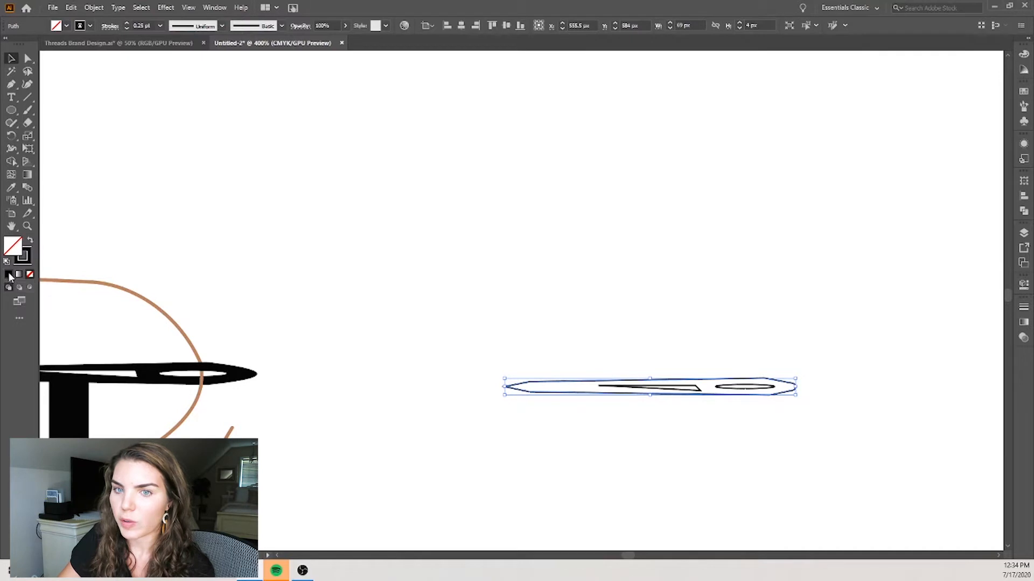
left_click(433, 321)
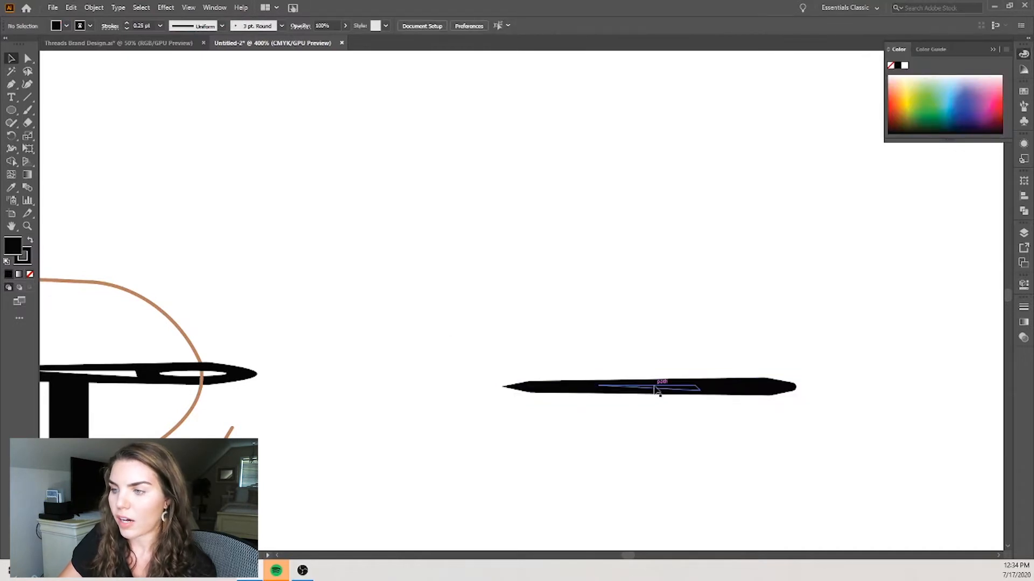
Step: Try Minus Front on the wedge and eye ellipse, and undo it
left_click(655, 389)
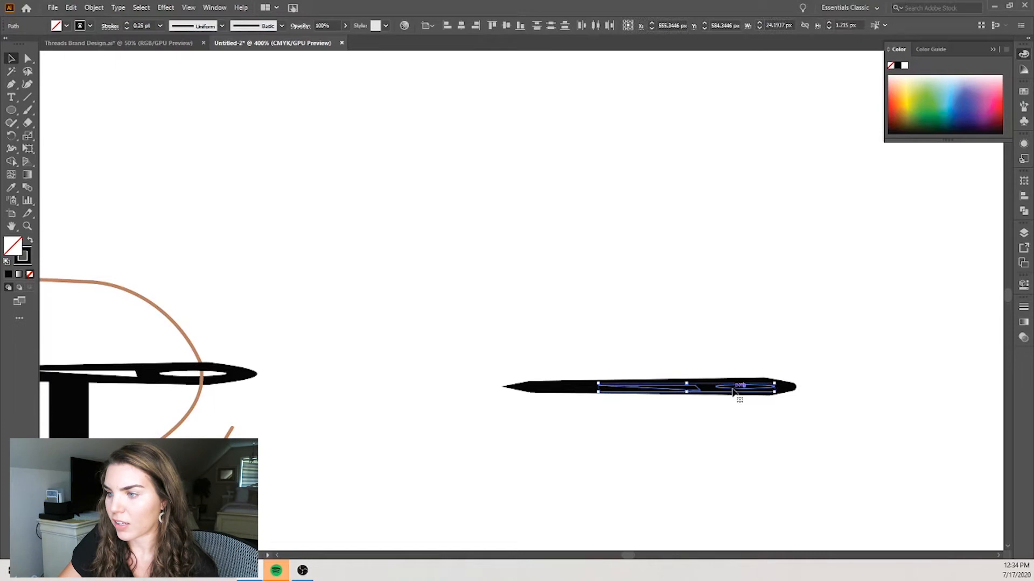
left_click(1024, 212)
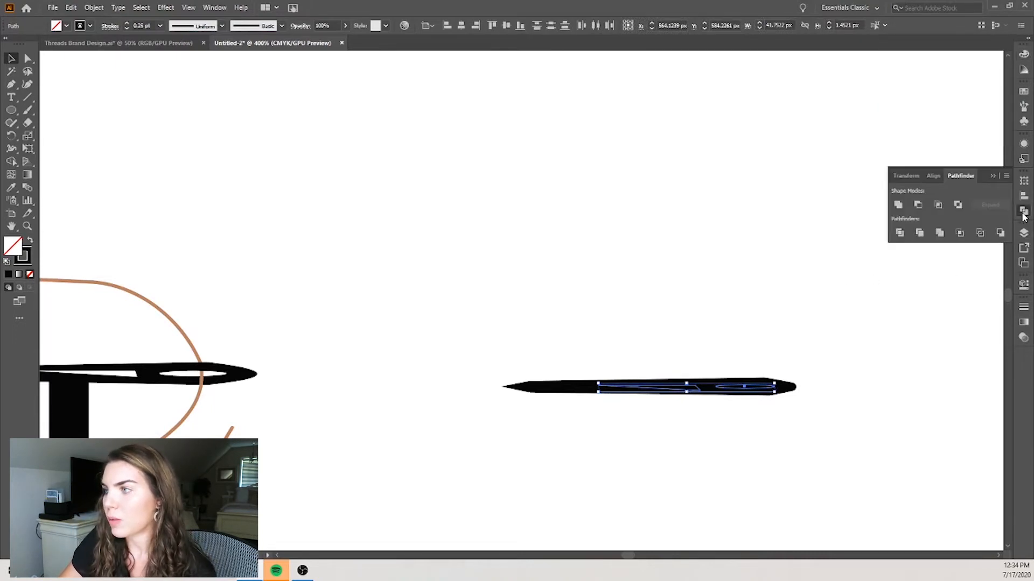
left_click(213, 7)
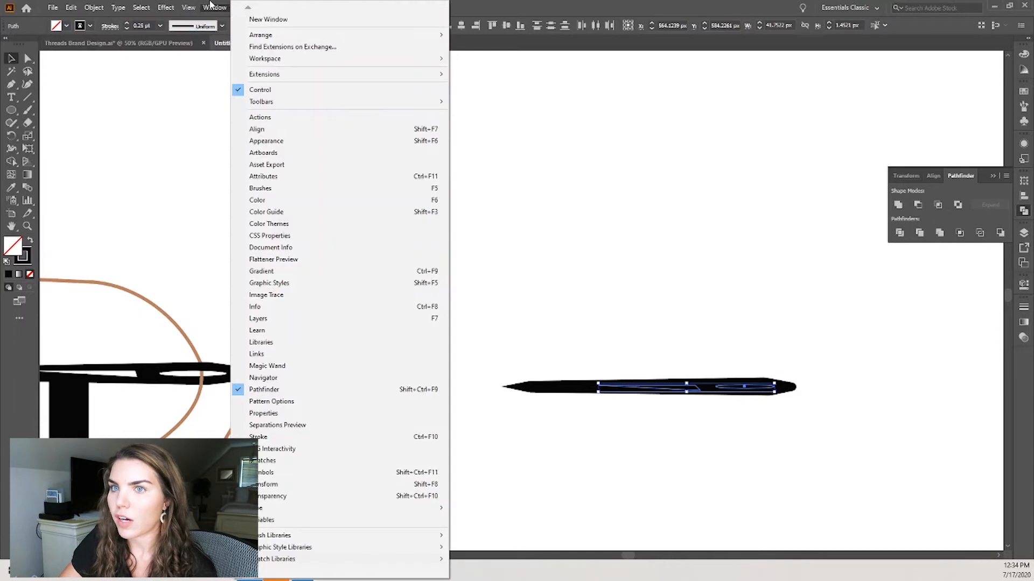
left_click(221, 9)
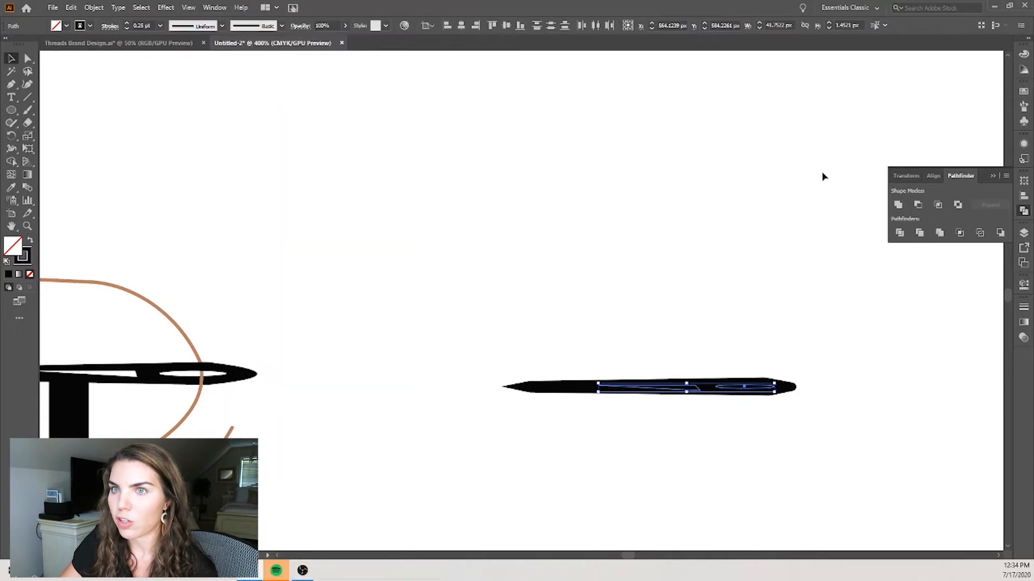
left_click(917, 205)
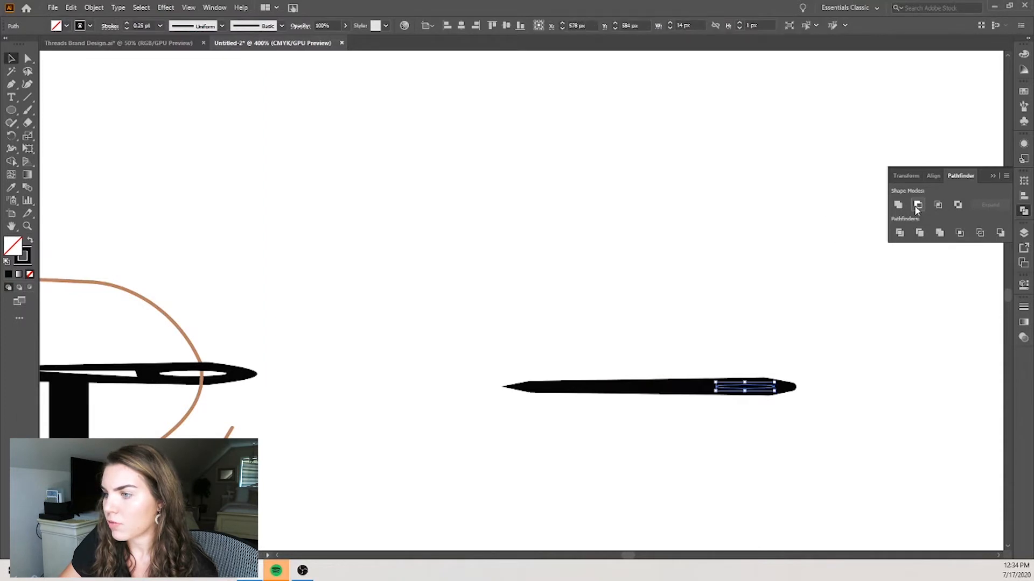
key("ctrl+z")
Step: Try the Intersect, Exclude, Merge, Unite and Minus Back Pathfinder operations on the wedge and eye ellipse
left_click(938, 205)
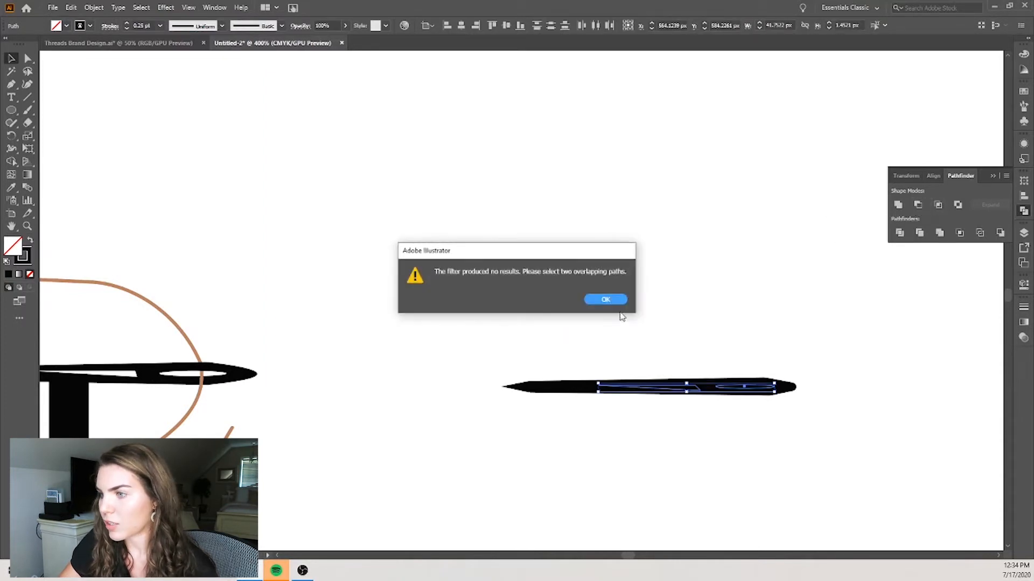
left_click(605, 299)
left_click(957, 208)
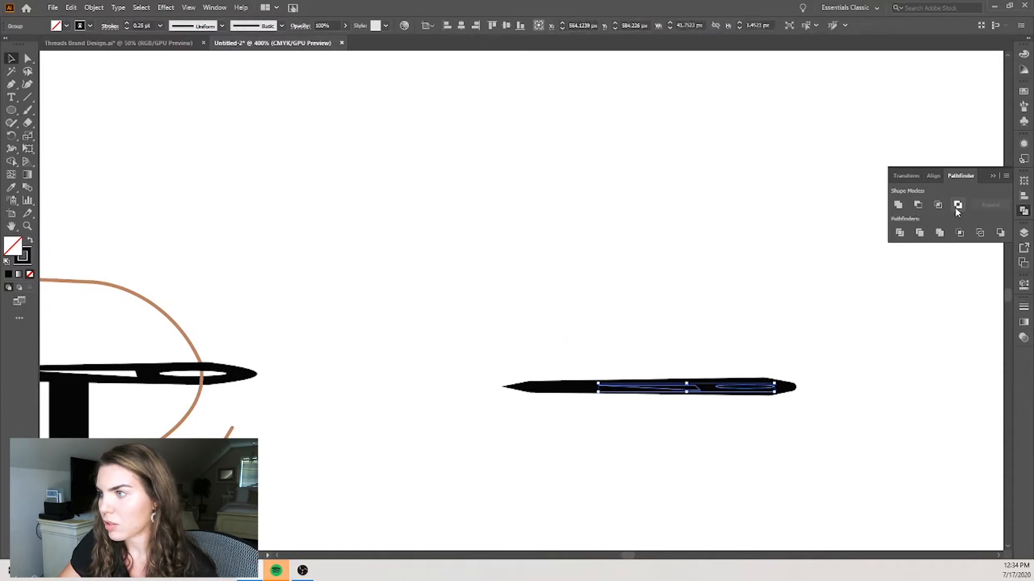
left_click(939, 232)
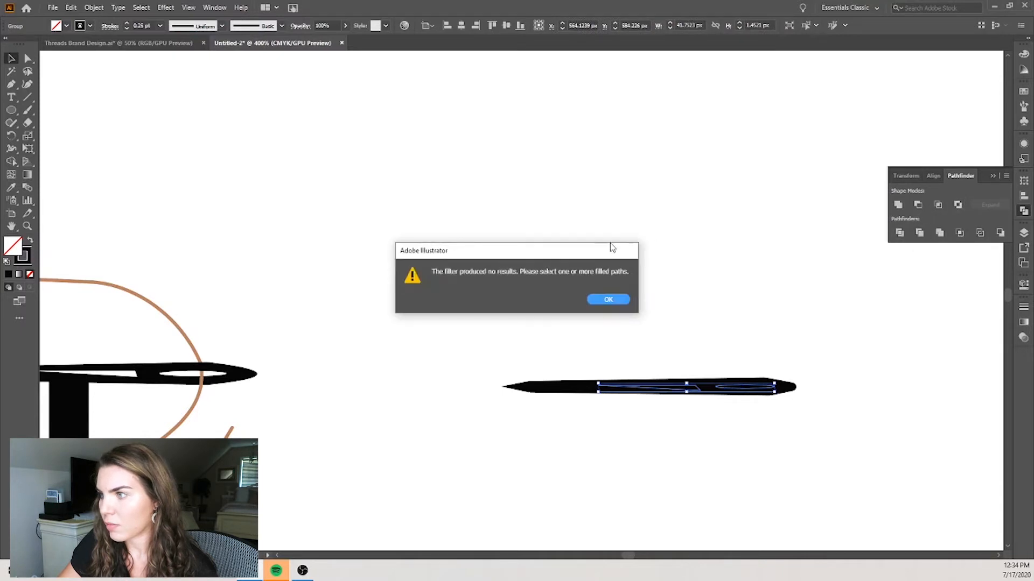
left_click(618, 305)
left_click(898, 206)
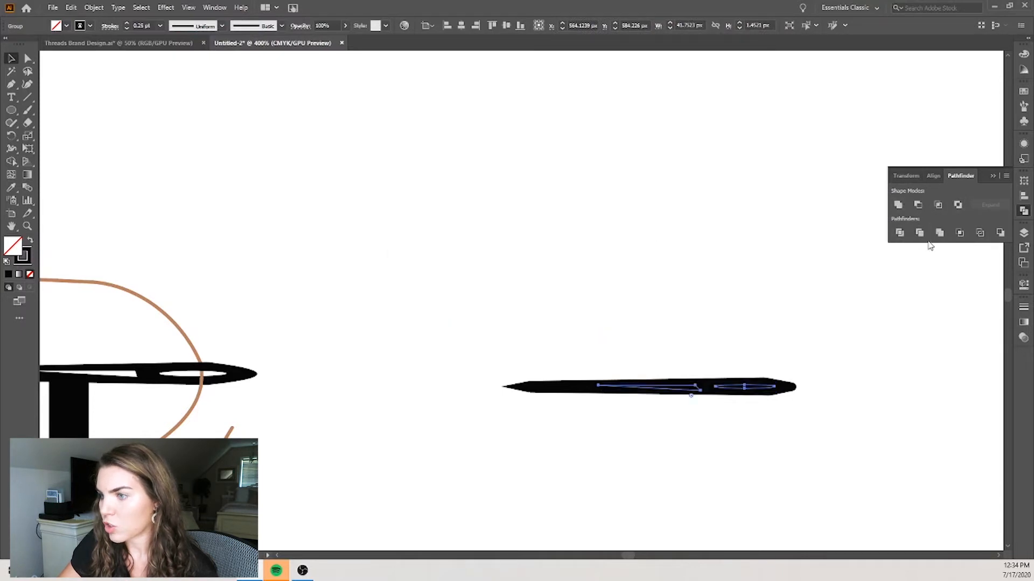
left_click(939, 233)
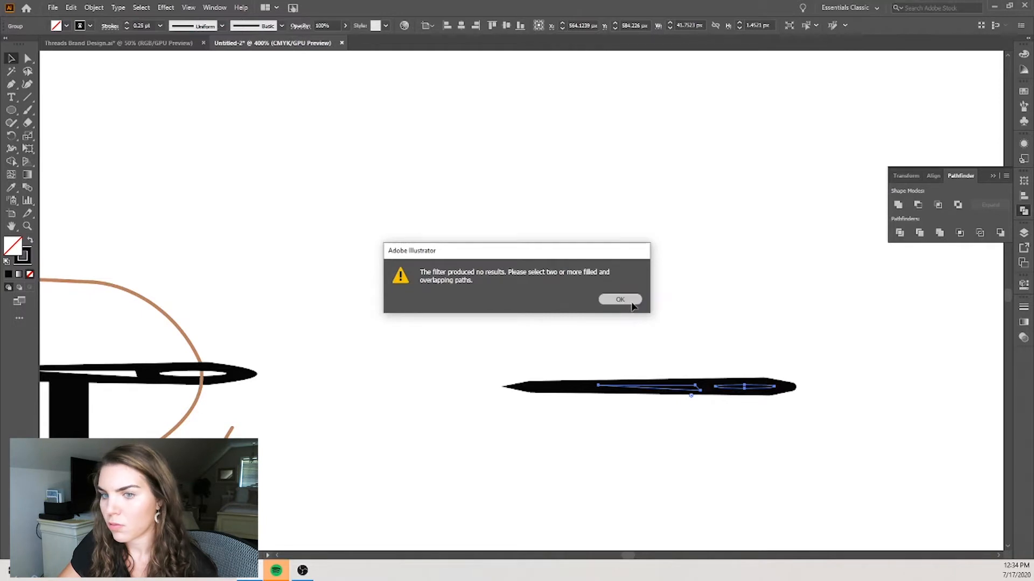
left_click(619, 300)
left_click(1001, 234)
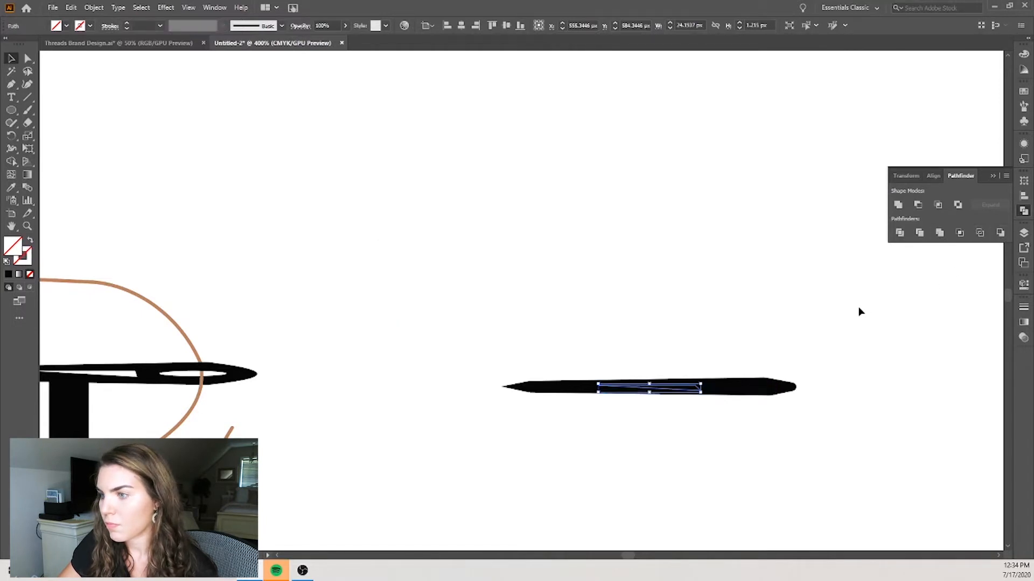
Step: Give the wedge and eye ellipse a white fill and no stroke so they form cutouts on the black needle
left_click(7, 263)
left_click(327, 261)
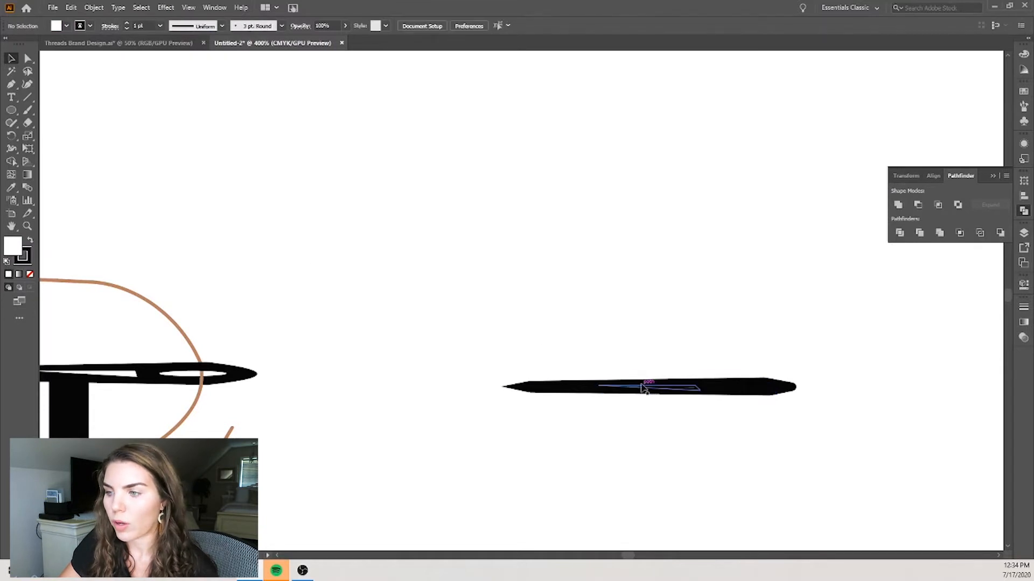
right_click(685, 389)
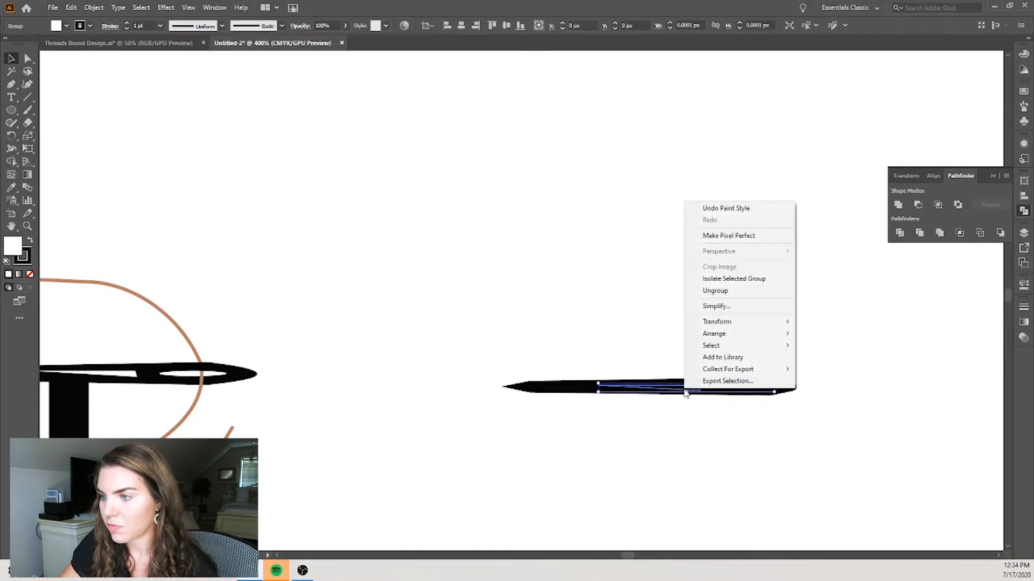
mouse_move(733, 338)
left_click(823, 343)
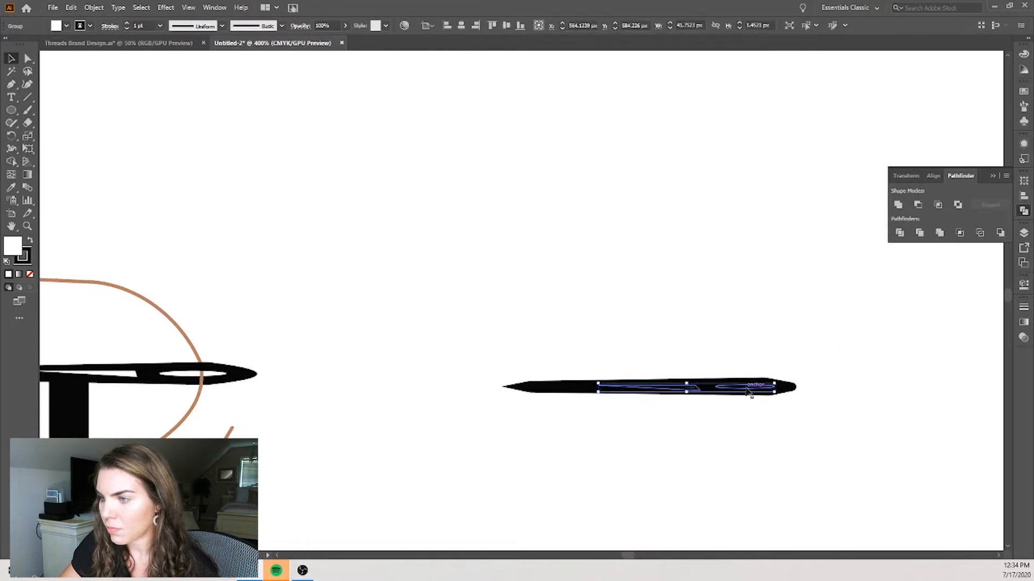
left_click(30, 274)
left_click(535, 267)
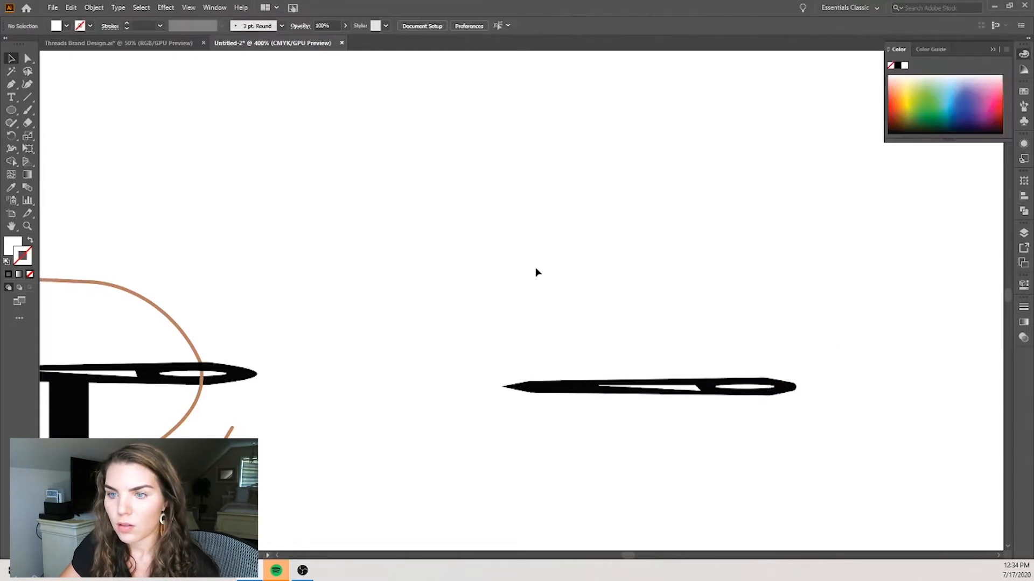
Step: Enlarge the whole needle with its cutouts to about 83 px wide and 5 px high
scroll(737, 398, "up", 3)
scroll(803, 419, "down", 5)
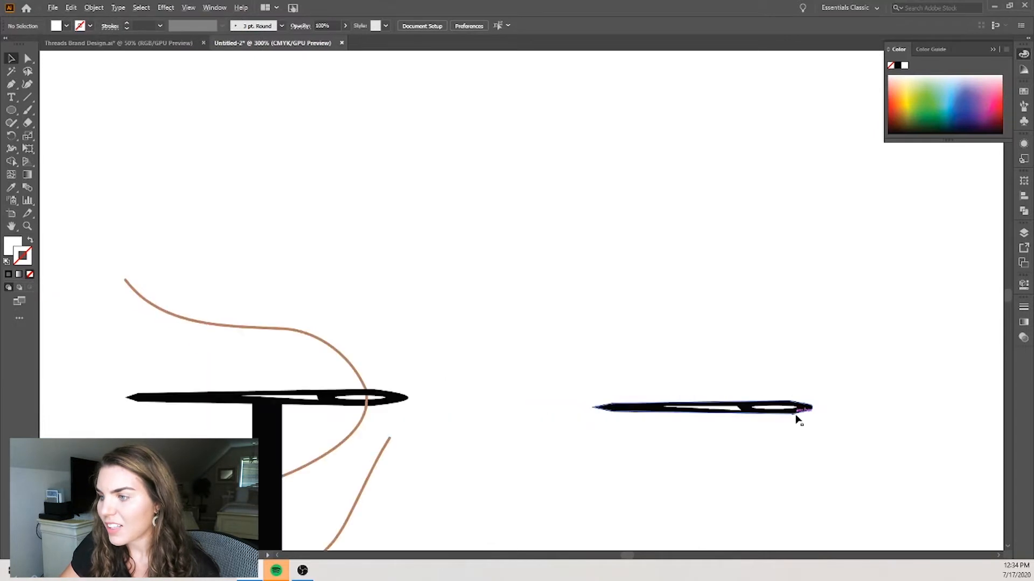
scroll(687, 436, "up", 1)
left_click_drag(782, 379, 496, 403)
left_click_drag(629, 413, 627, 397)
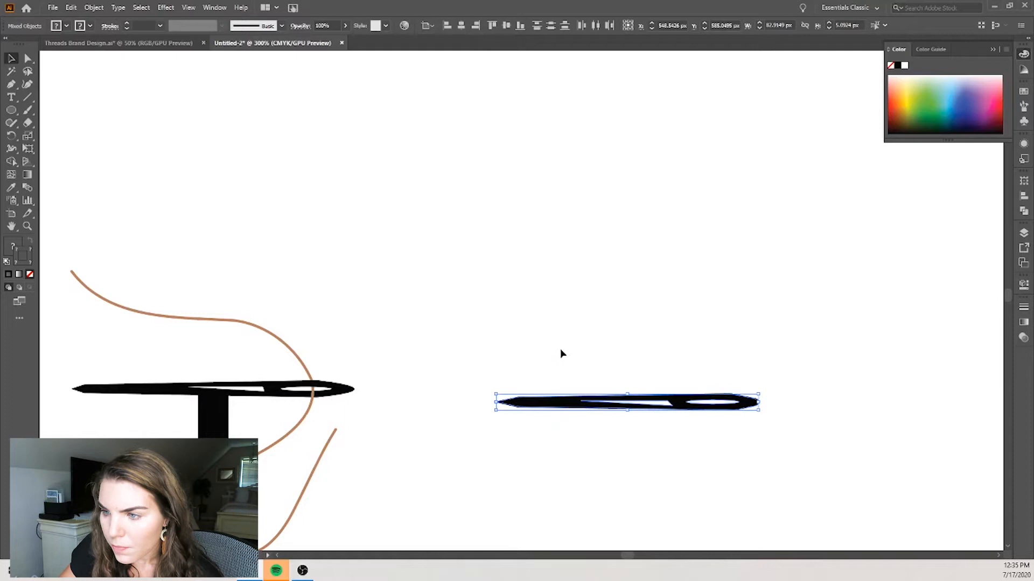
left_click(548, 340)
left_click(28, 58)
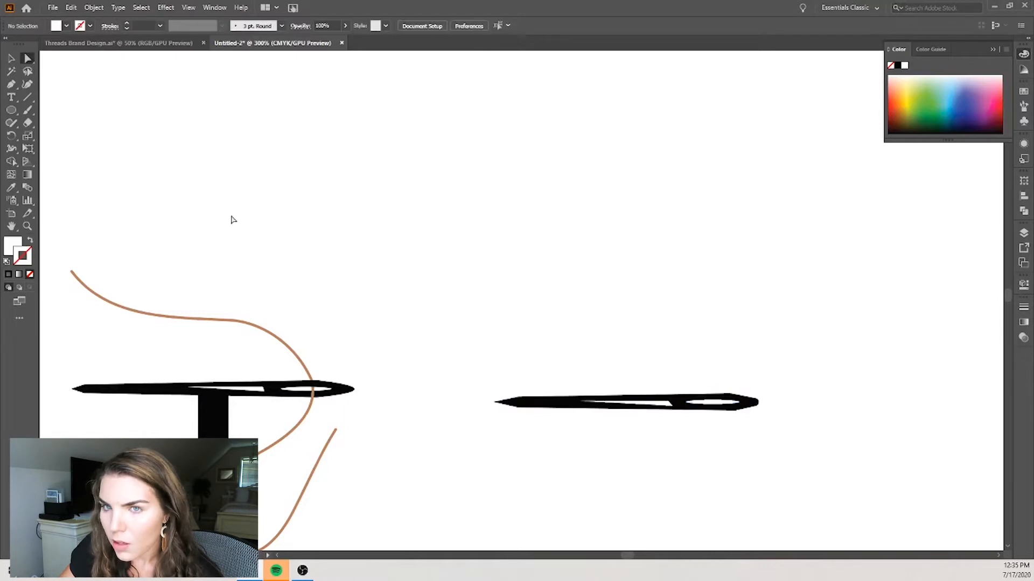
Step: Shorten the needle's pointed end by moving its tip anchor slightly inward
left_click(502, 404)
left_click_drag(499, 405, 508, 405)
left_click(541, 381)
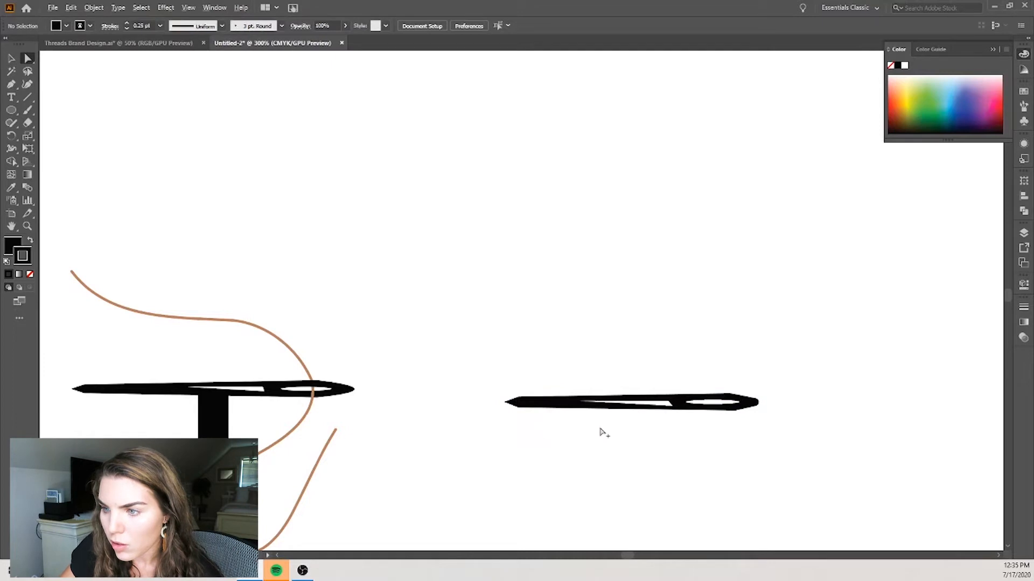
Step: Adjust the lower corner anchor at the wide end of the white wedge so it sits slightly further inside the needle
scroll(727, 417, "up", 1)
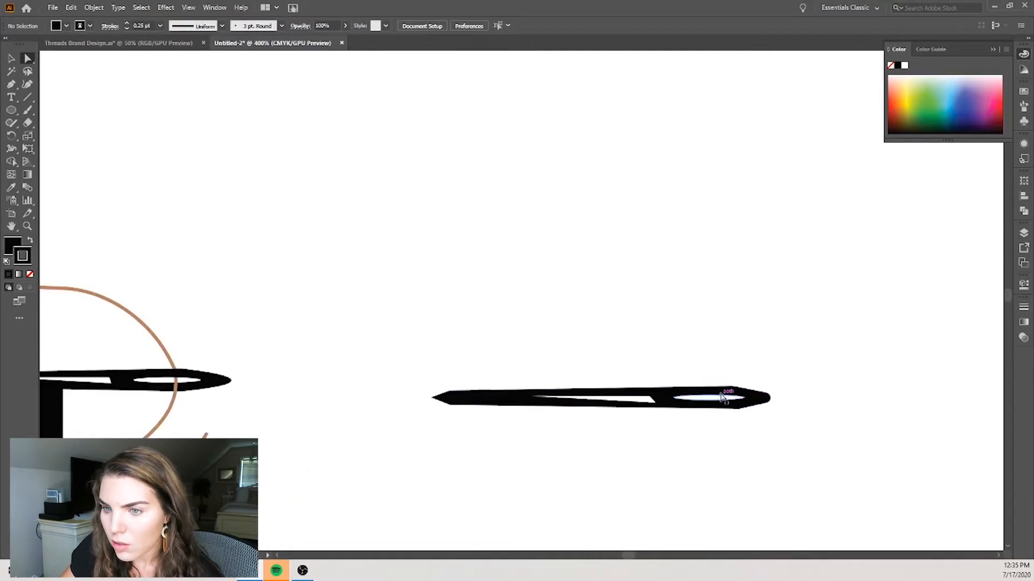
left_click(654, 403)
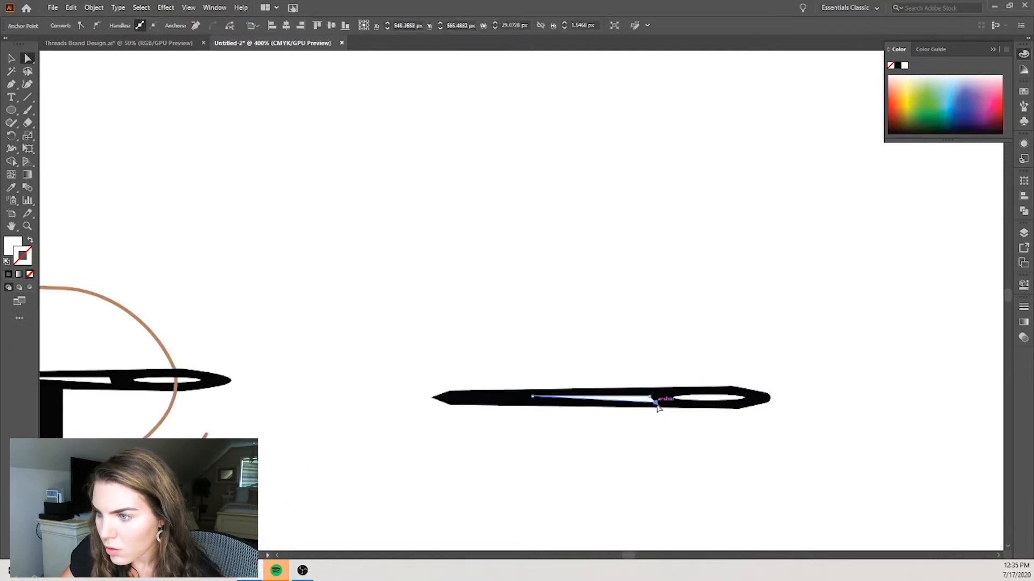
scroll(652, 404, "up", 3)
left_click_drag(658, 398, 653, 393)
left_click(670, 437)
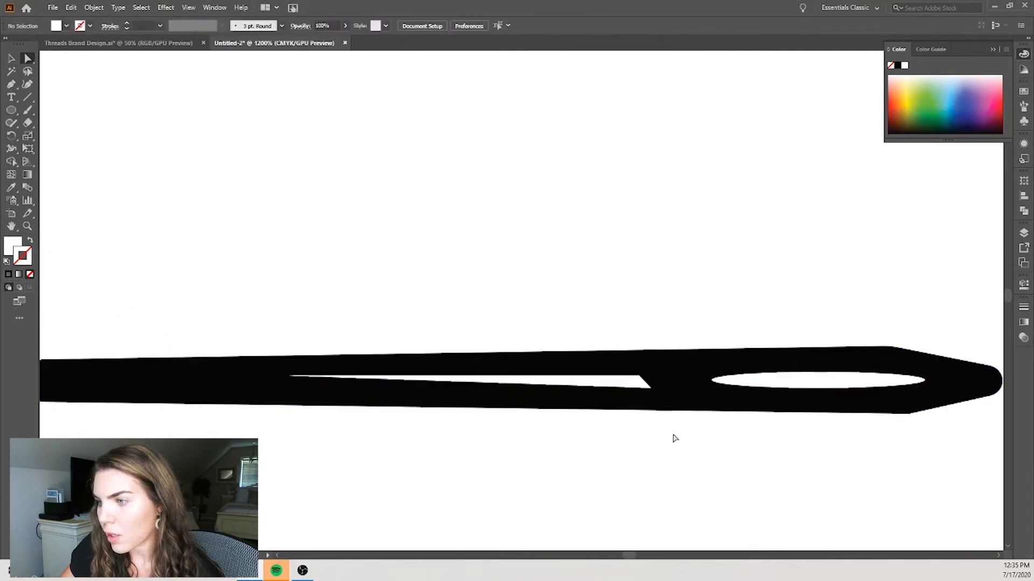
scroll(681, 434, "down", 5)
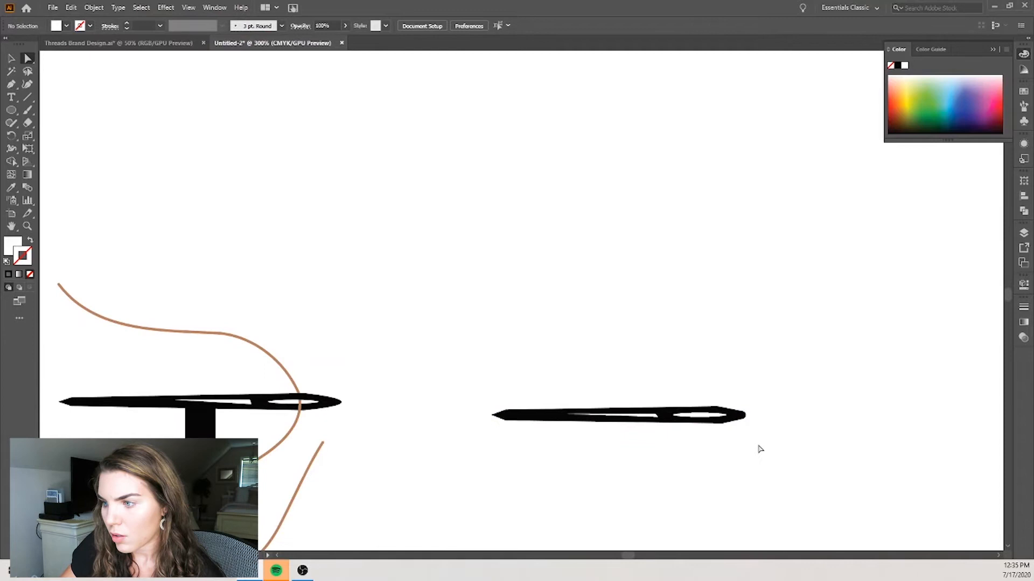
Step: Stretch the black needle shape at its eye end to about 84 px wide, leaving the white cutouts out of the selection
scroll(743, 415, "up", 2)
left_click(736, 407)
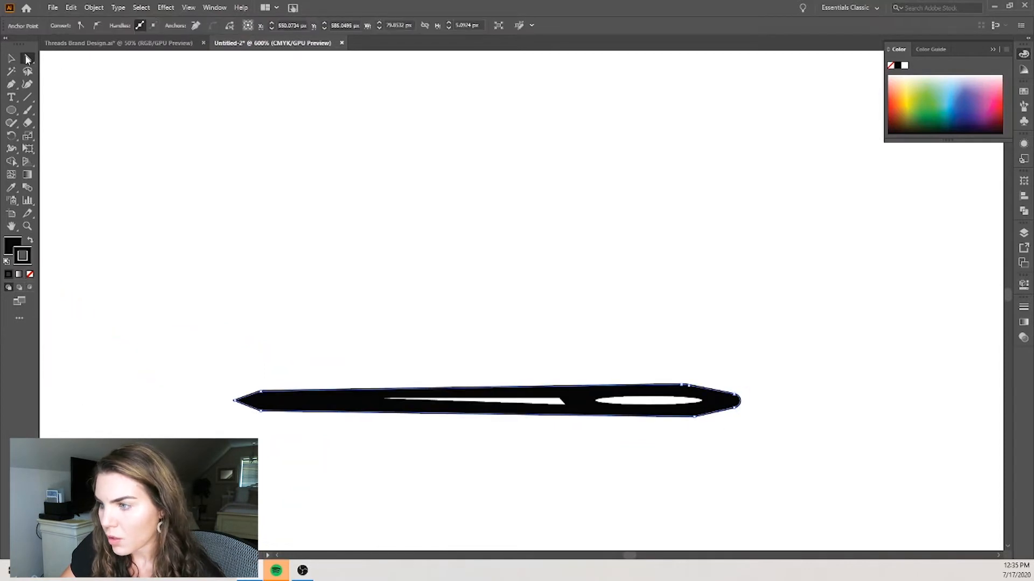
left_click(11, 57)
left_click_drag(747, 402, 765, 404)
left_click(713, 452)
scroll(713, 452, "down", 3)
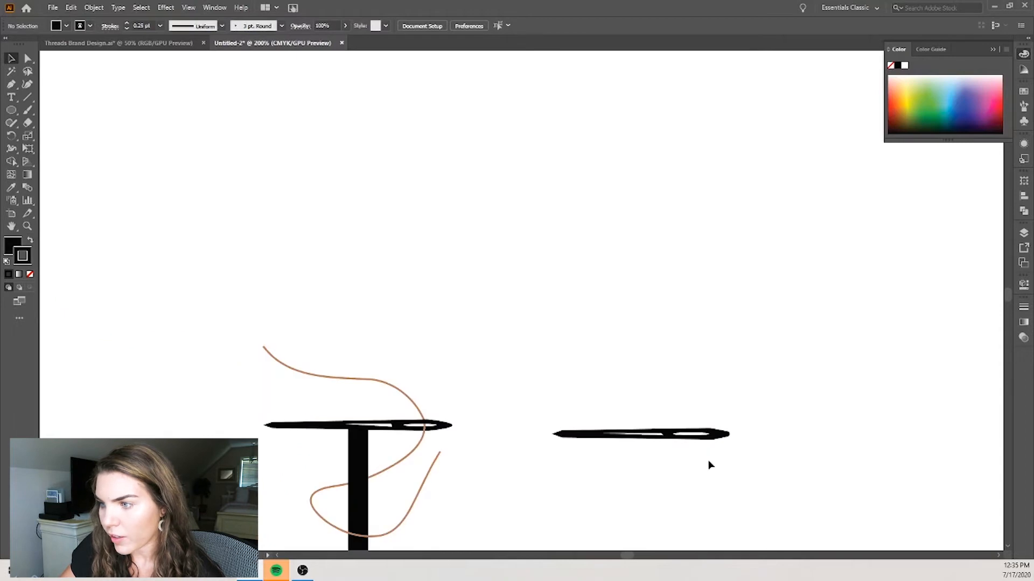
scroll(716, 435, "up", 2)
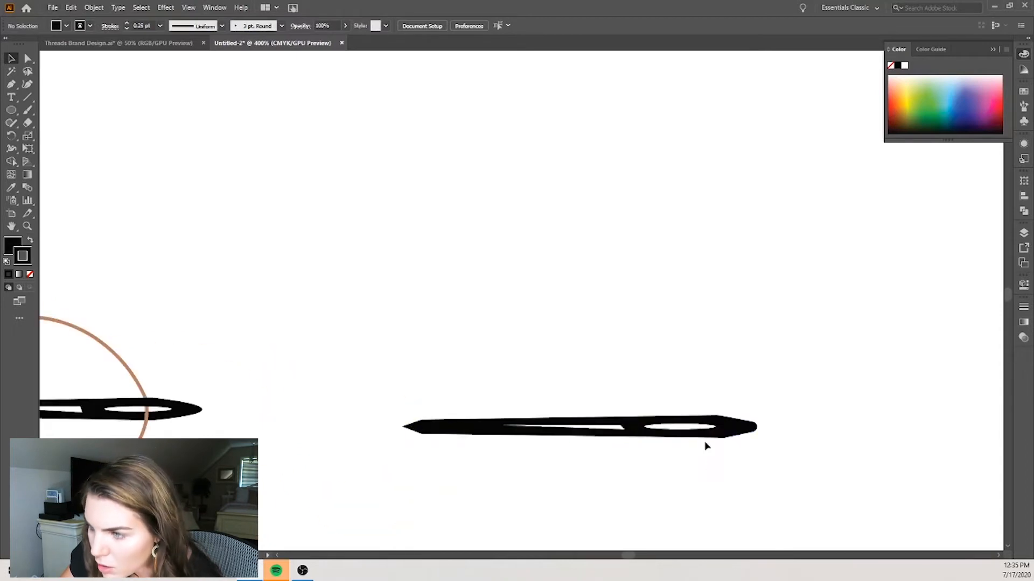
left_click(704, 429)
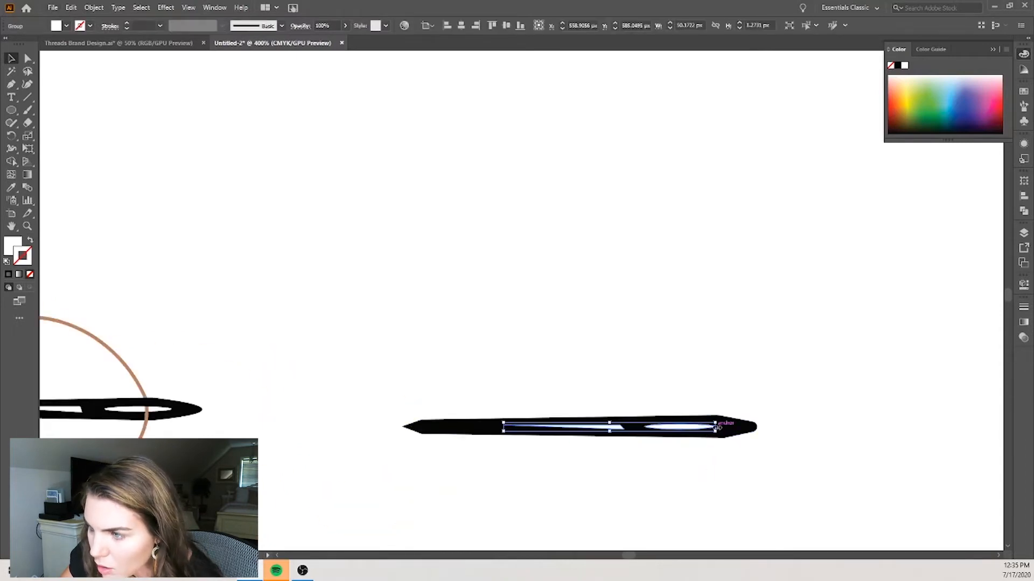
left_click(805, 477)
scroll(736, 468, "down", 2)
scroll(699, 477, "up", 3)
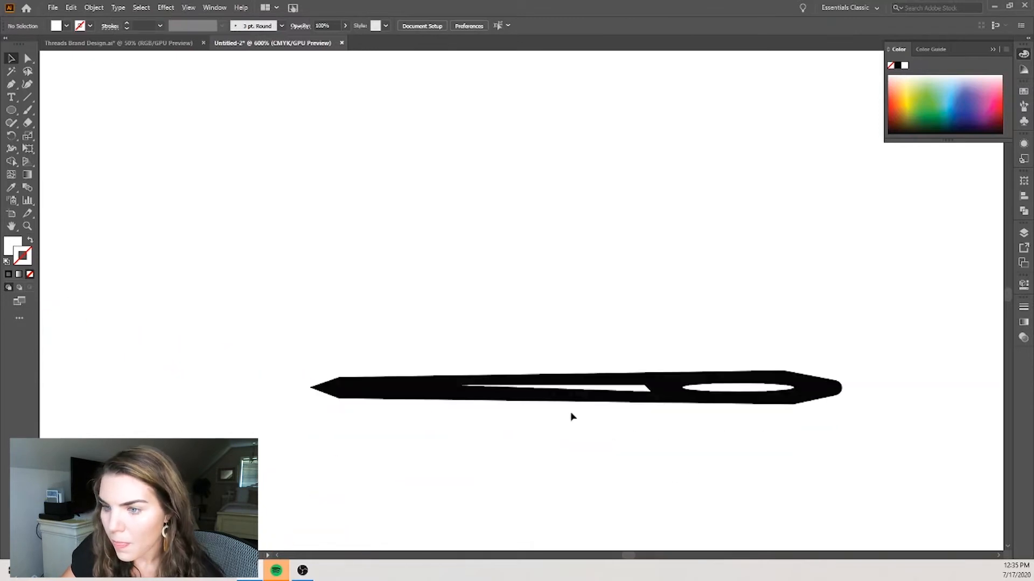
Step: Shorten the white wedge cutout by moving its thin pointed end toward the eye
left_click(31, 58)
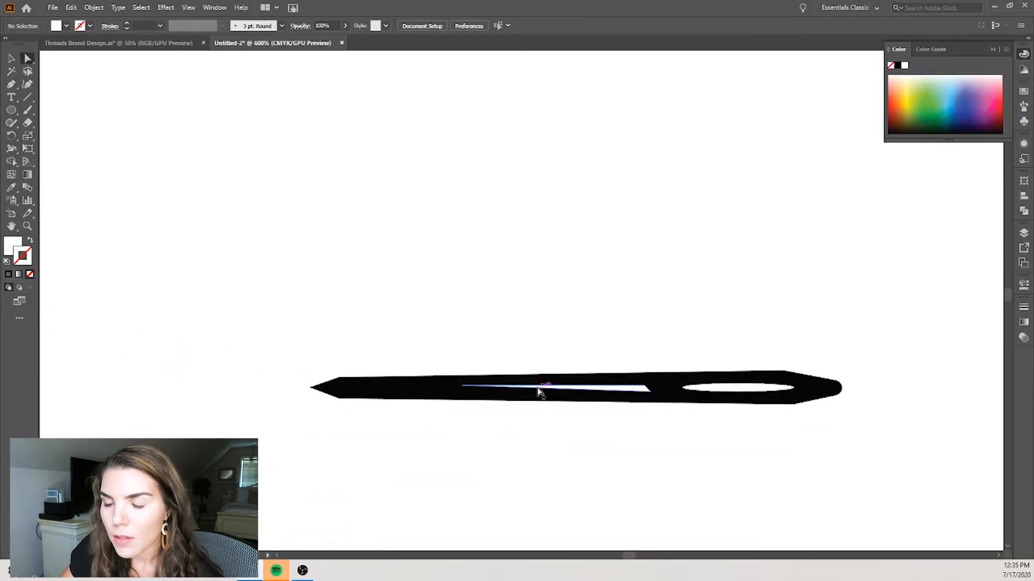
left_click(538, 388)
left_click_drag(464, 391, 513, 393)
left_click(589, 443)
scroll(588, 444, "down", 5)
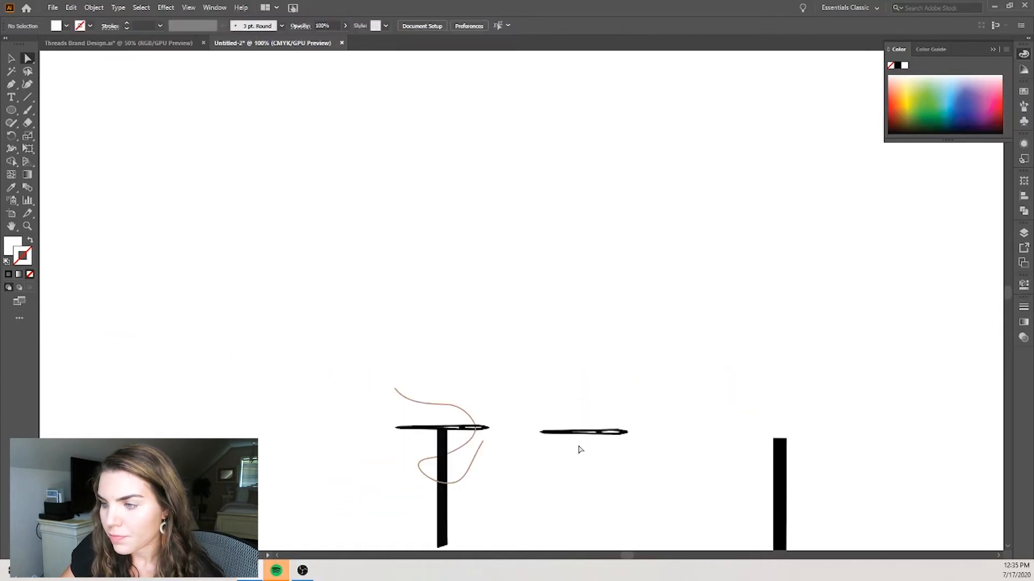
Step: Stretch the black needle shape at its pointed end to about 91 px wide
scroll(581, 450, "up", 3)
left_click(503, 392)
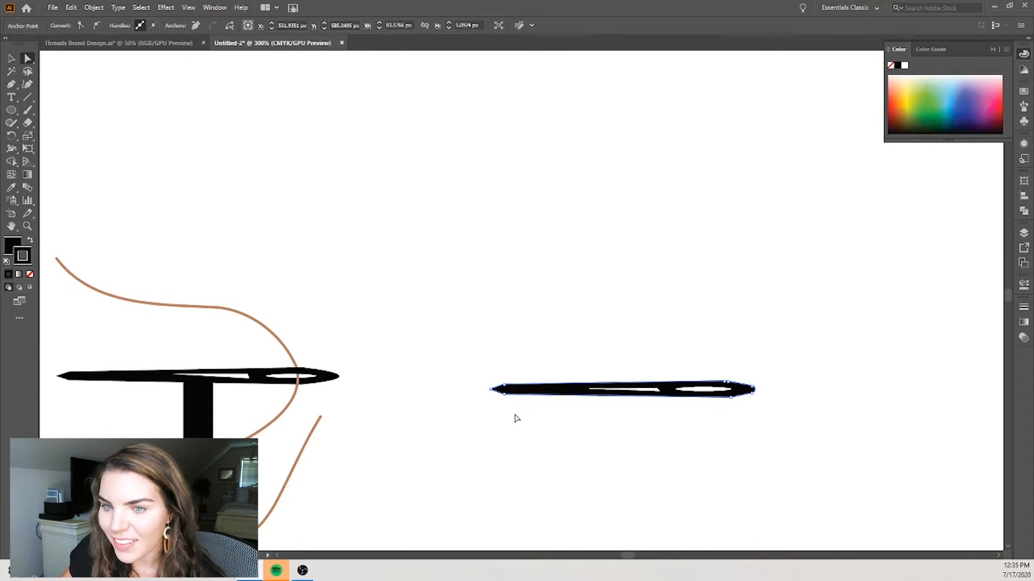
left_click(13, 60)
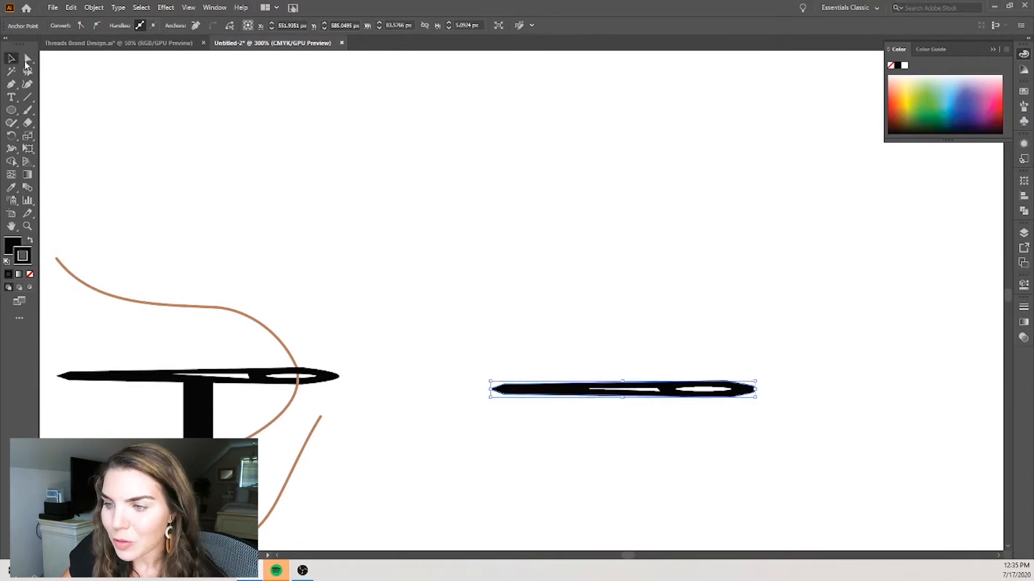
left_click_drag(488, 390, 467, 389)
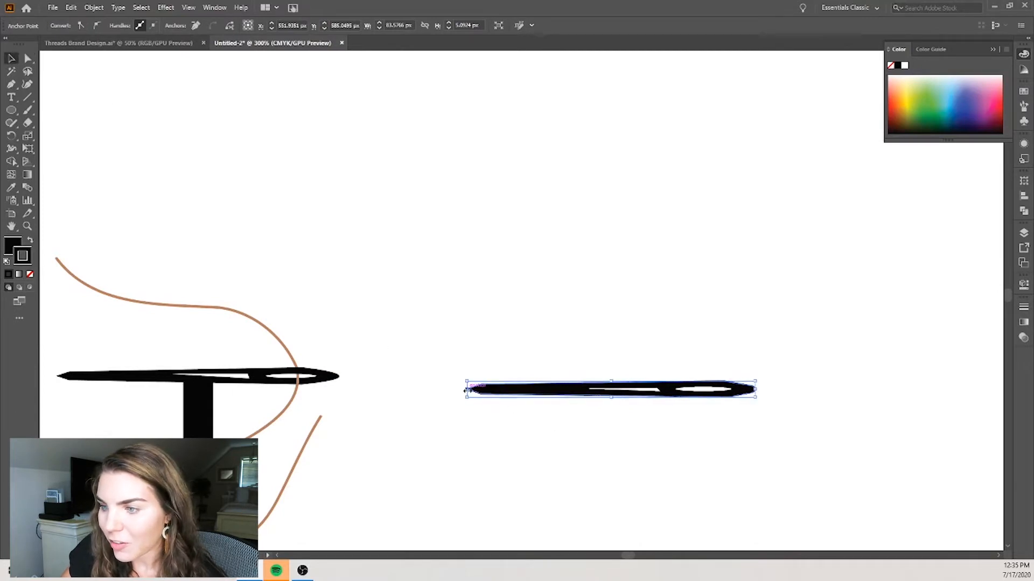
left_click(589, 467)
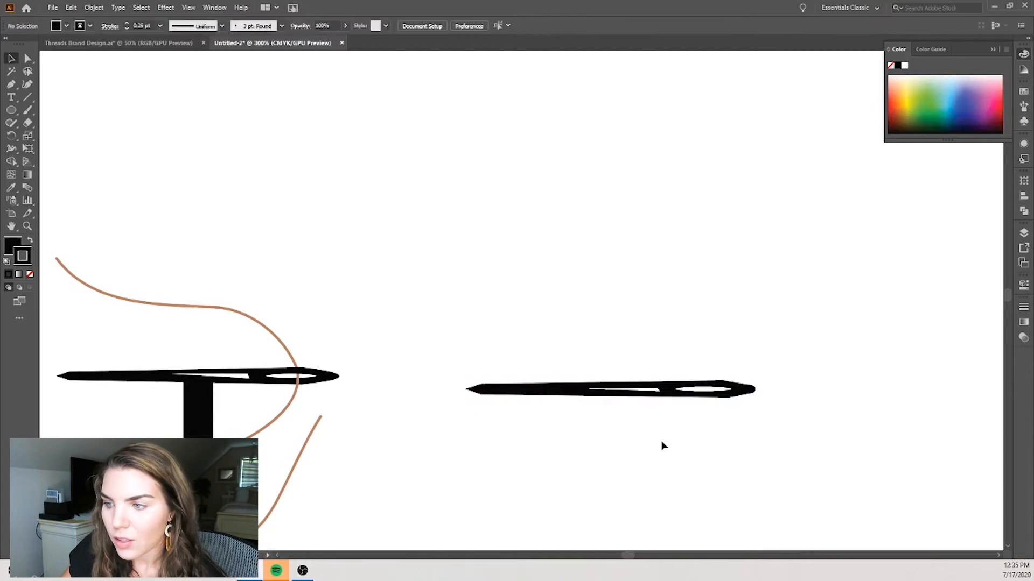
scroll(663, 442, "down", 3)
scroll(684, 433, "right", 6)
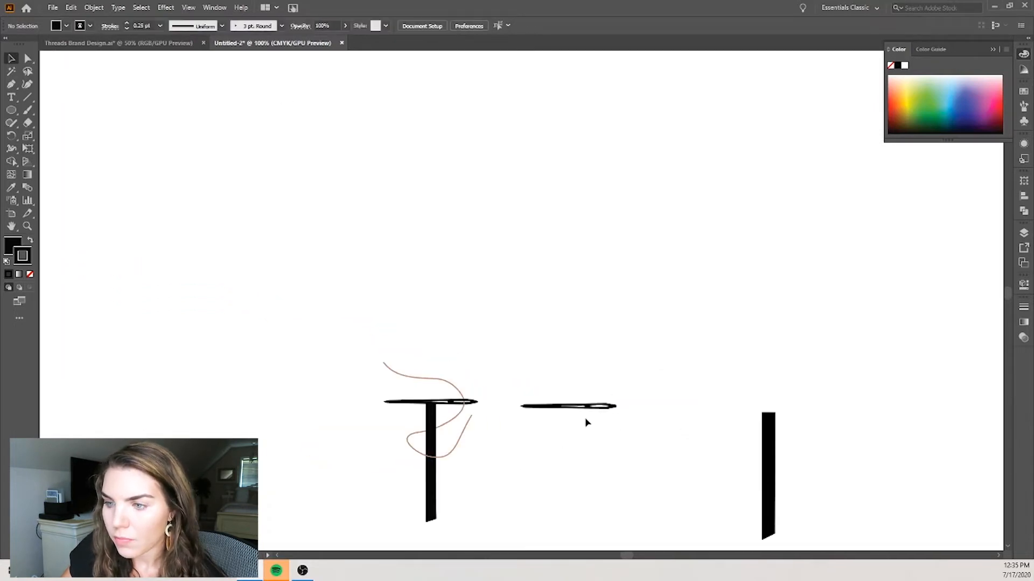
scroll(552, 409, "up", 4)
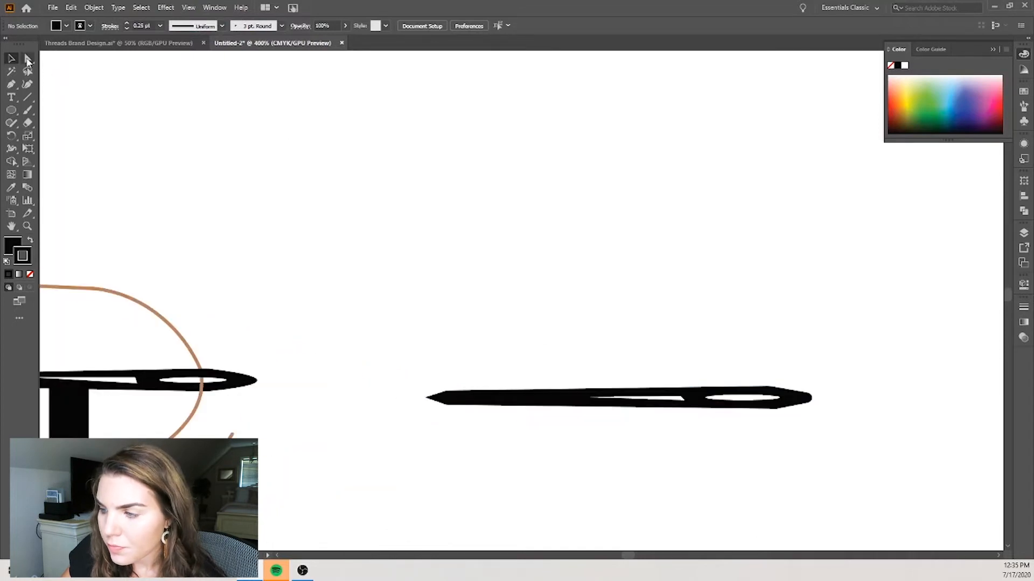
Step: Move the upper shoulder anchor beside the needle's eye toward the blunt end, and the lower shoulder anchor slightly outward
left_click(29, 60)
left_click(765, 389)
left_click_drag(768, 388, 777, 383)
key("ctrl+z")
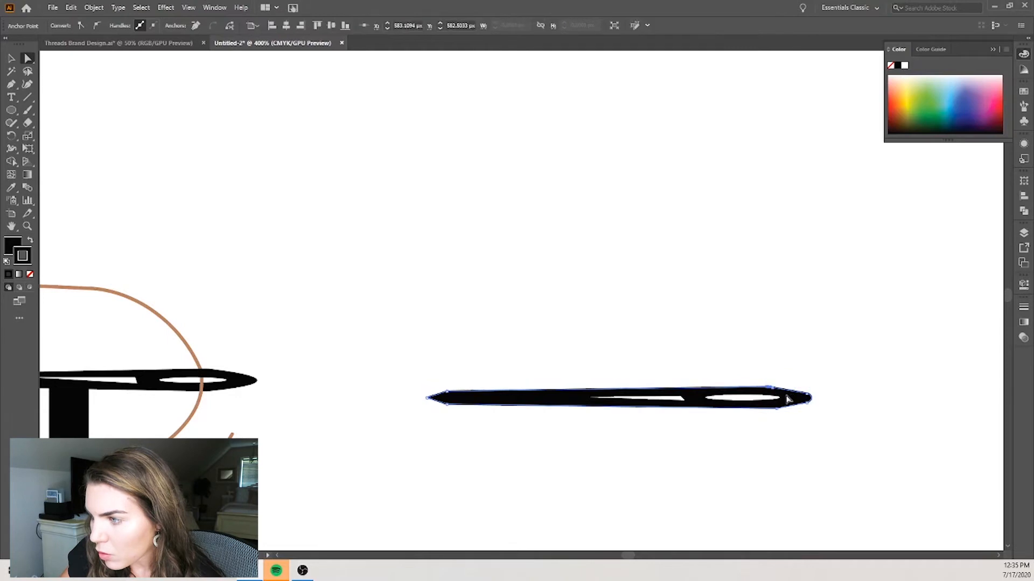
scroll(787, 399, "up", 6)
left_click_drag(738, 321, 761, 315)
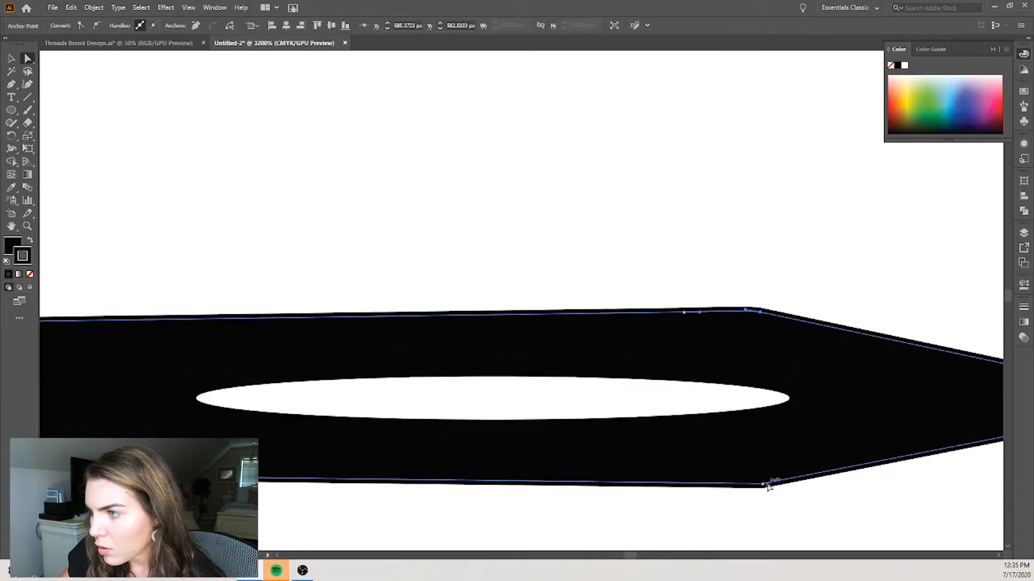
left_click_drag(768, 486, 772, 494)
scroll(773, 493, "down", 7)
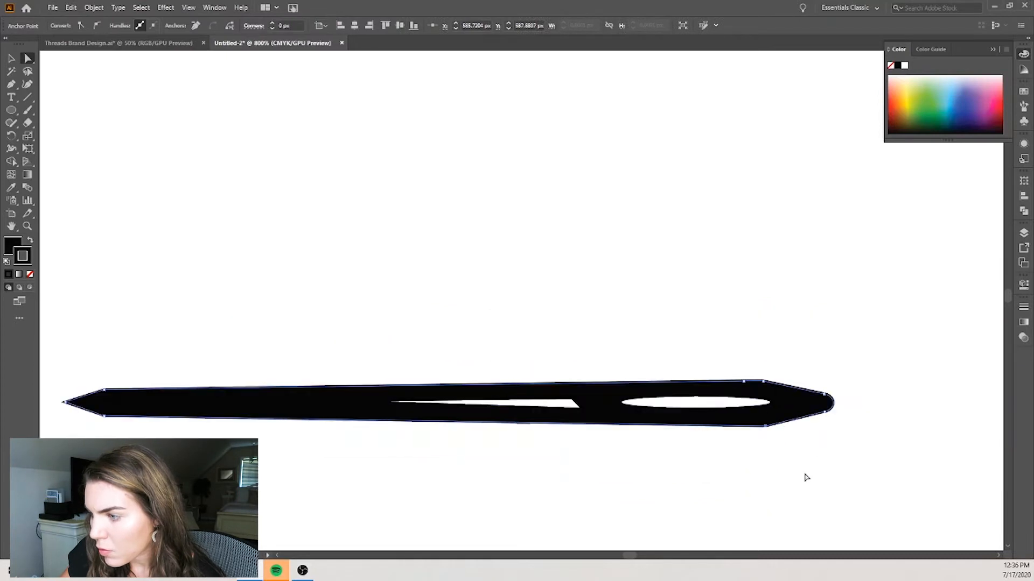
left_click(745, 468)
Step: Refine the needle's eye end by nudging both shoulder anchors a little further toward the blunt end
scroll(438, 472, "up", 1)
scroll(716, 477, "up", 2)
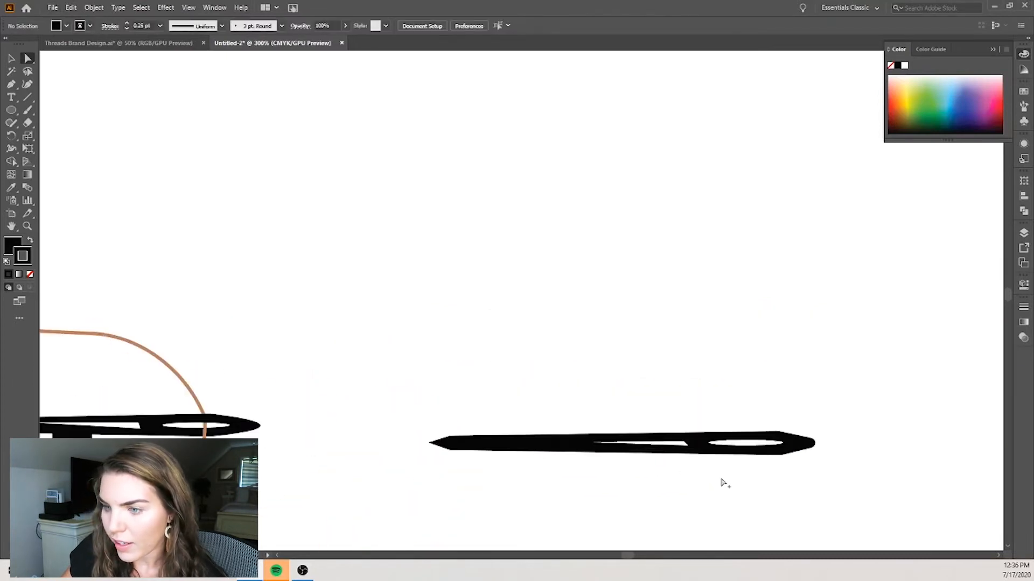
left_click(780, 430)
scroll(806, 438, "up", 3)
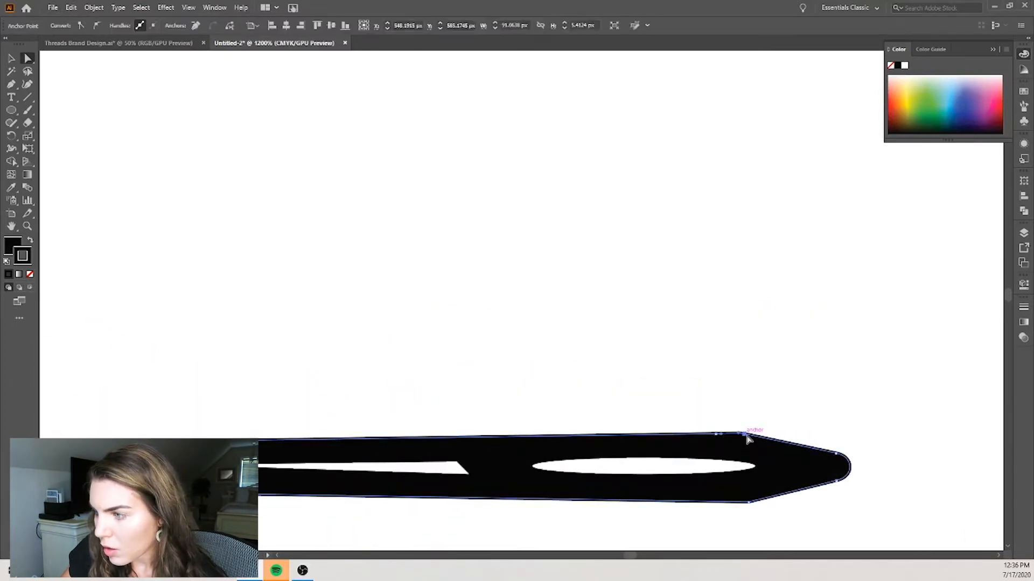
left_click_drag(748, 429, 756, 437)
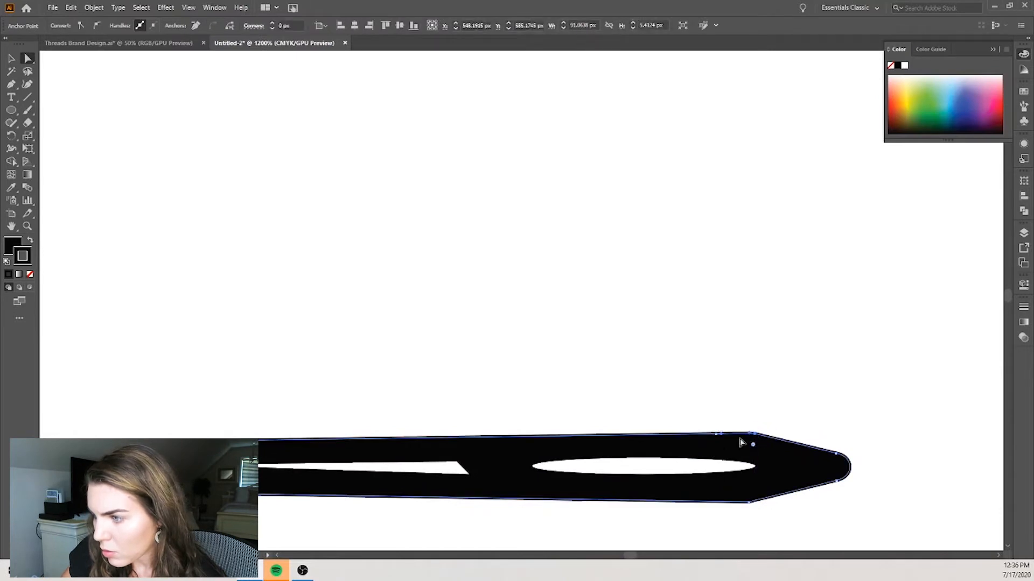
left_click(716, 434)
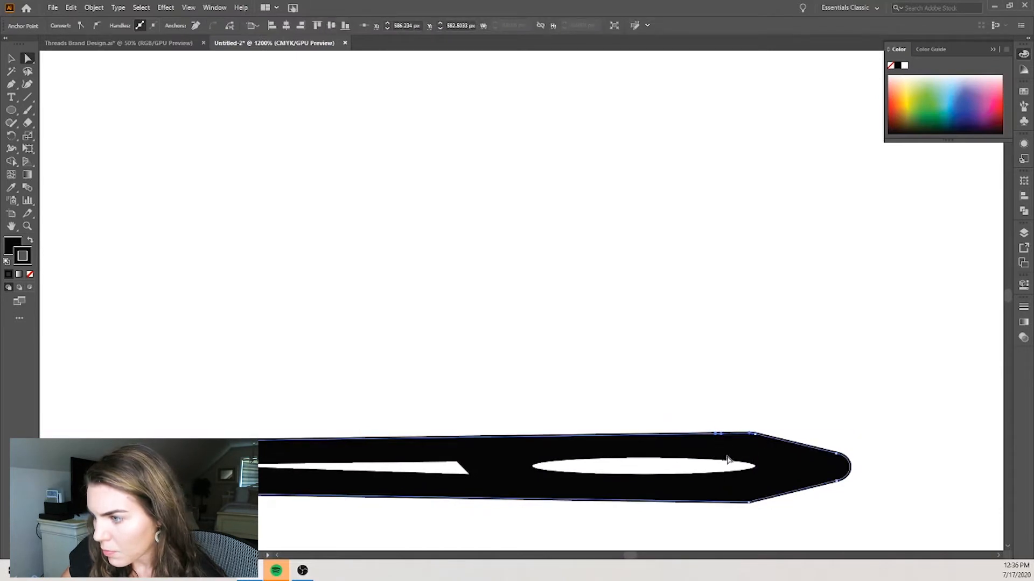
left_click(750, 502)
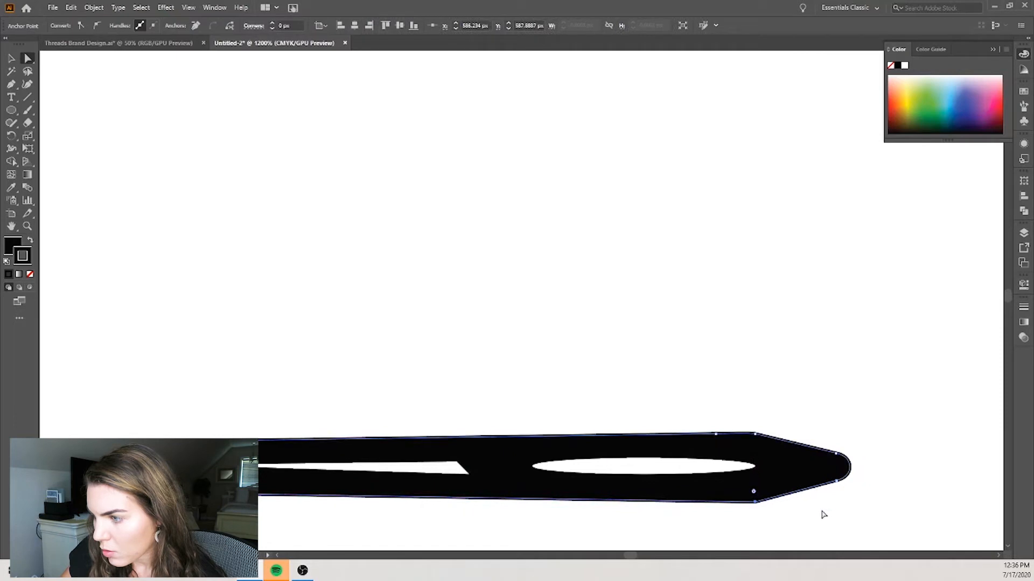
left_click(833, 497)
scroll(836, 496, "down", 6)
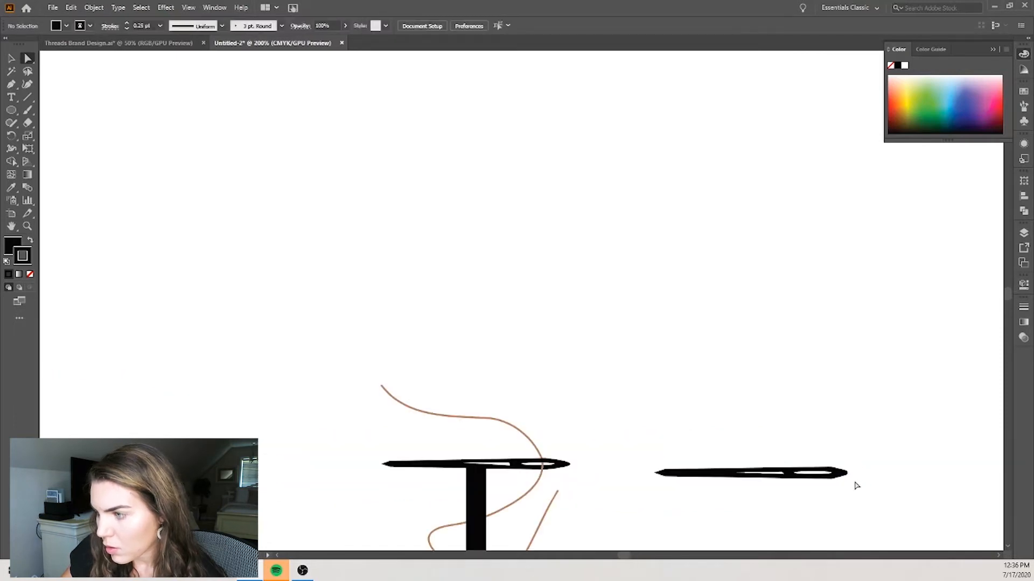
Step: Group the needle with its cutouts and place it on top of the separate black stem to form the T's crossbar
scroll(858, 487, "down", 3)
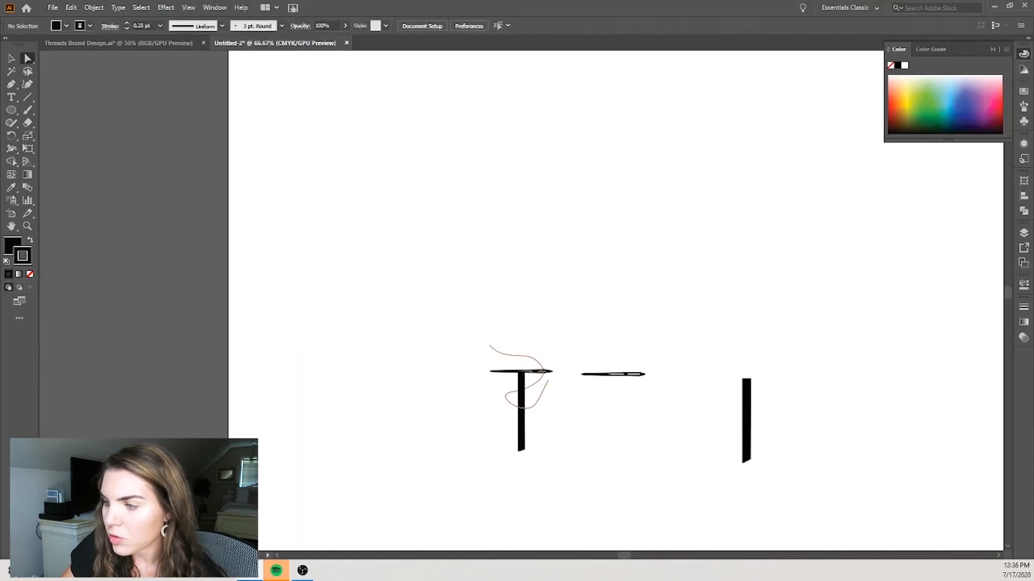
left_click(11, 59)
left_click_drag(660, 356, 715, 372)
right_click(630, 383)
left_click(655, 457)
scroll(762, 389, "up", 5)
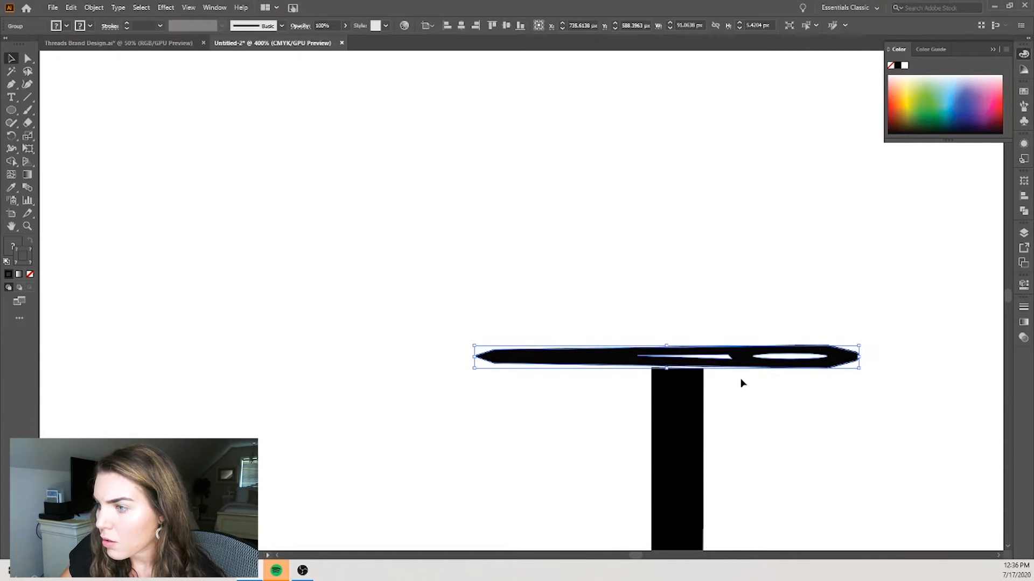
left_click(760, 431)
scroll(756, 398, "down", 4)
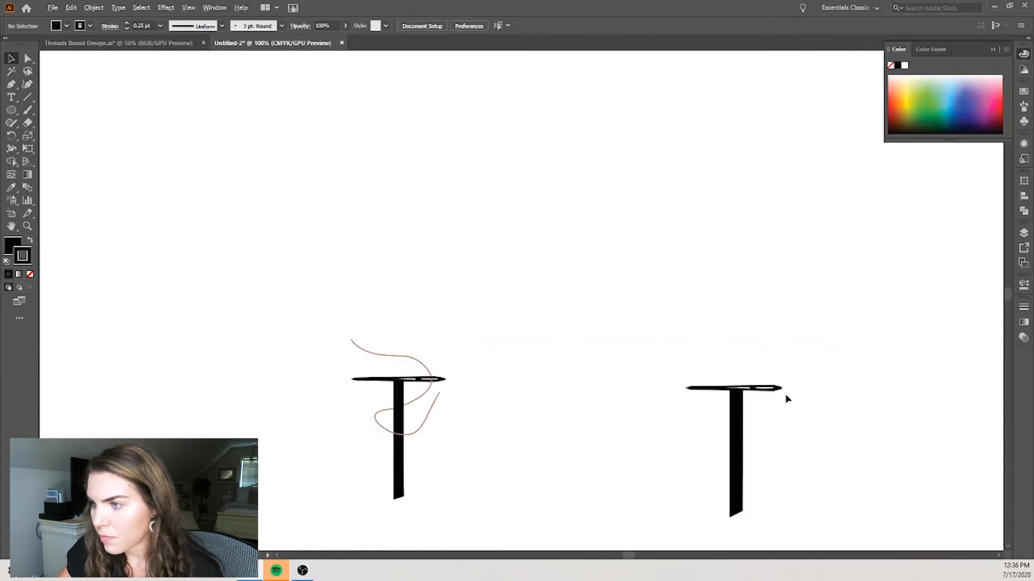
scroll(786, 398, "down", 2)
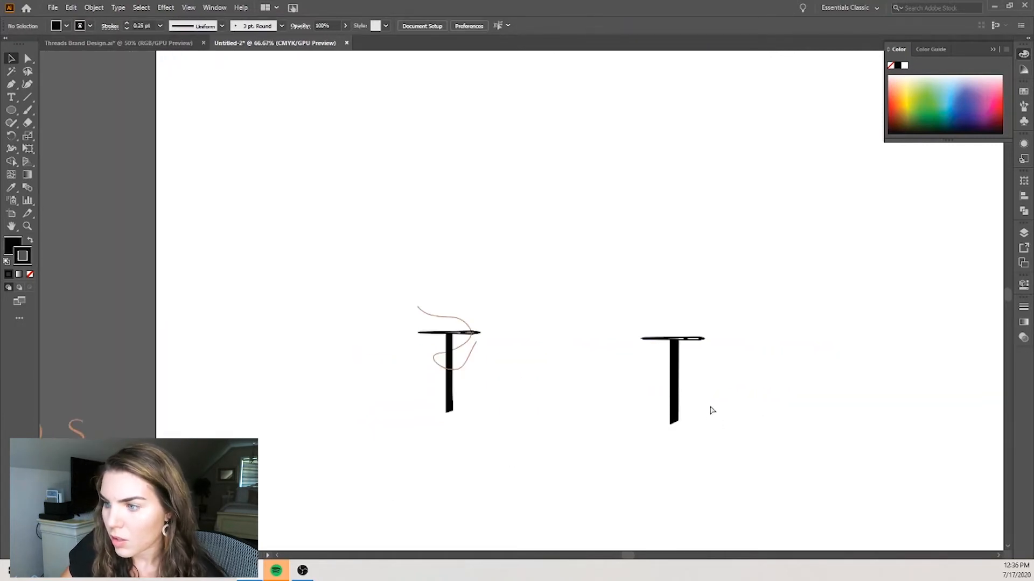
Step: Sample the reference thread's tan 0.75 pt stroke and empty fill with the Eyedropper, and activate the Curvature tool
scroll(690, 396, "up", 3)
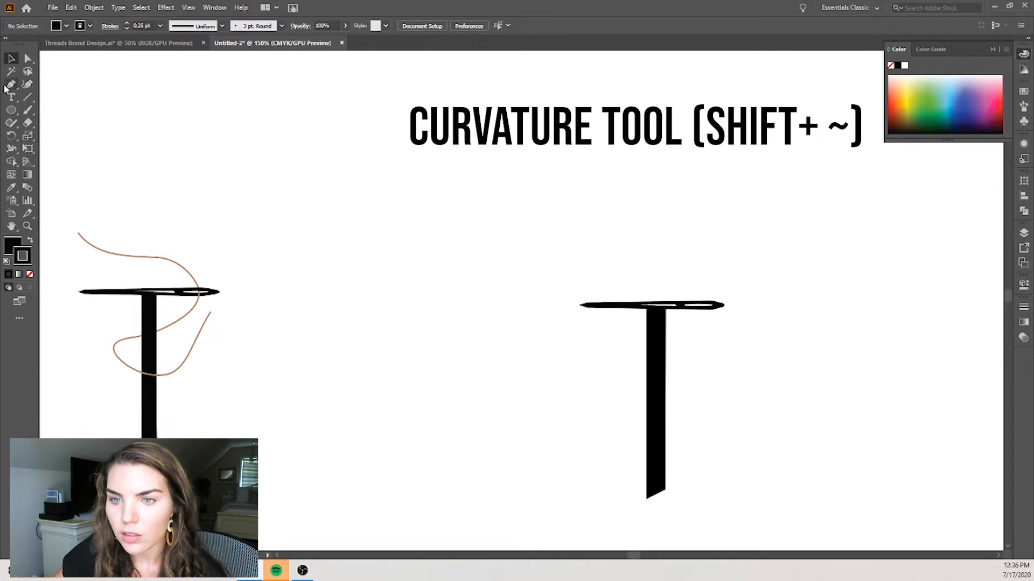
left_click(11, 188)
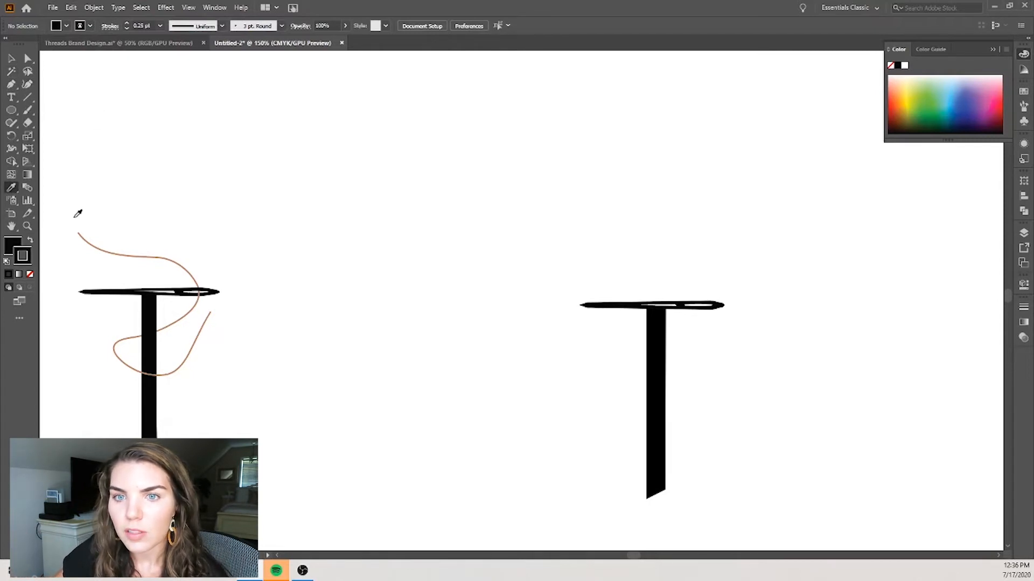
left_click(86, 237)
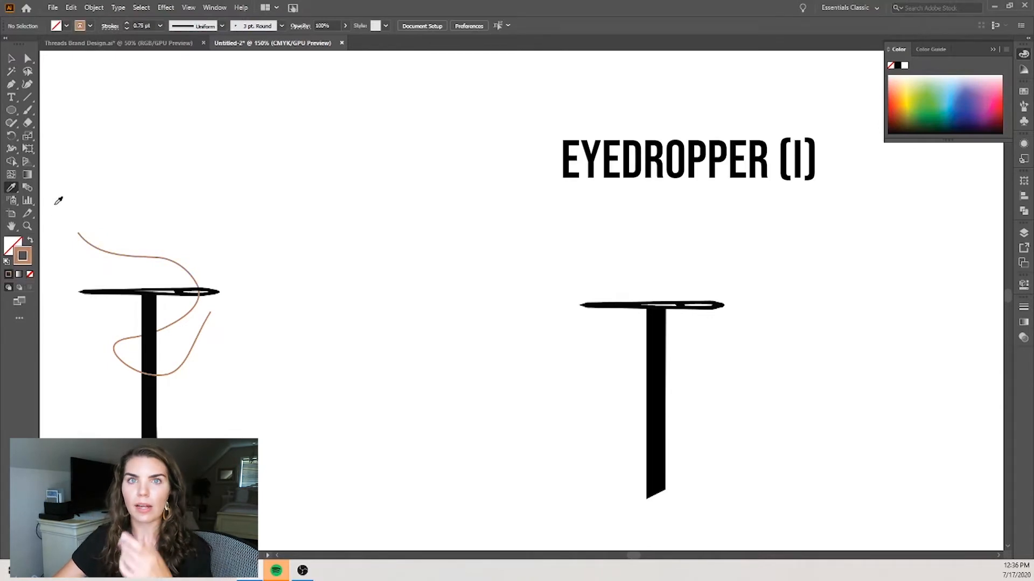
left_click(24, 86)
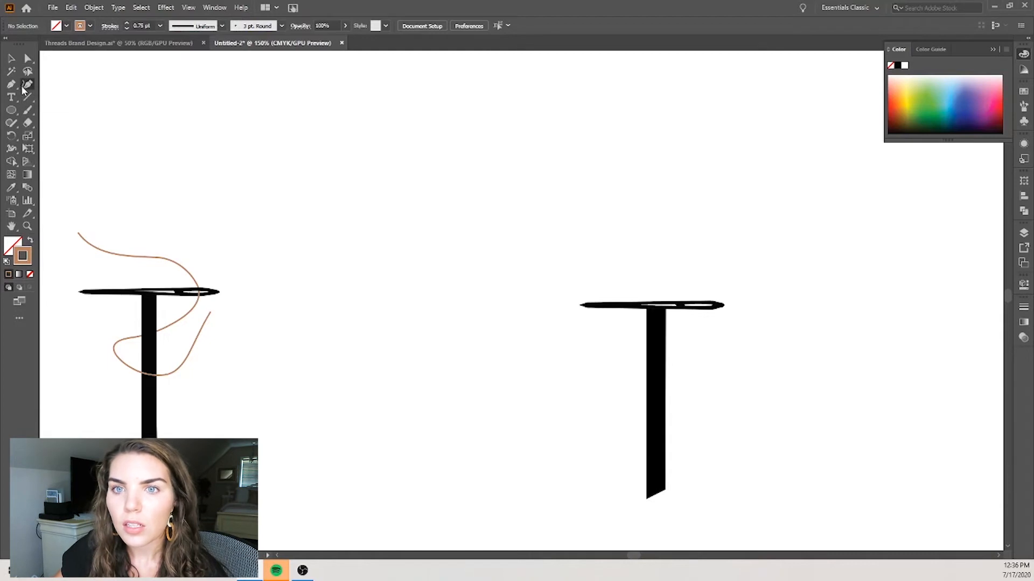
Step: Draw the tan thread as an open curve from above the needle's blunt end, through the eye, and looping across the stem with the Curvature tool
left_click(581, 228)
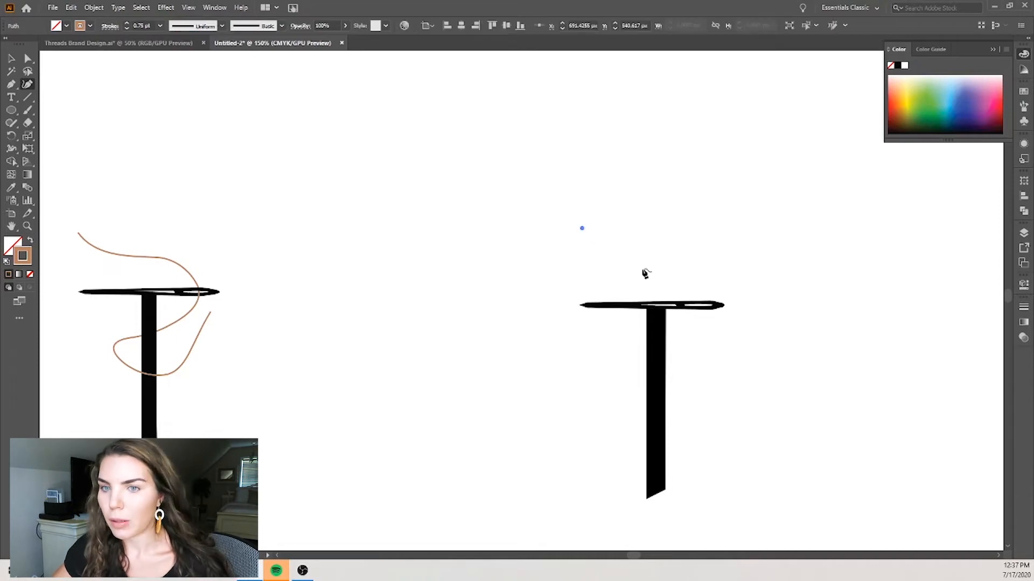
left_click_drag(650, 270, 700, 276)
left_click(697, 270)
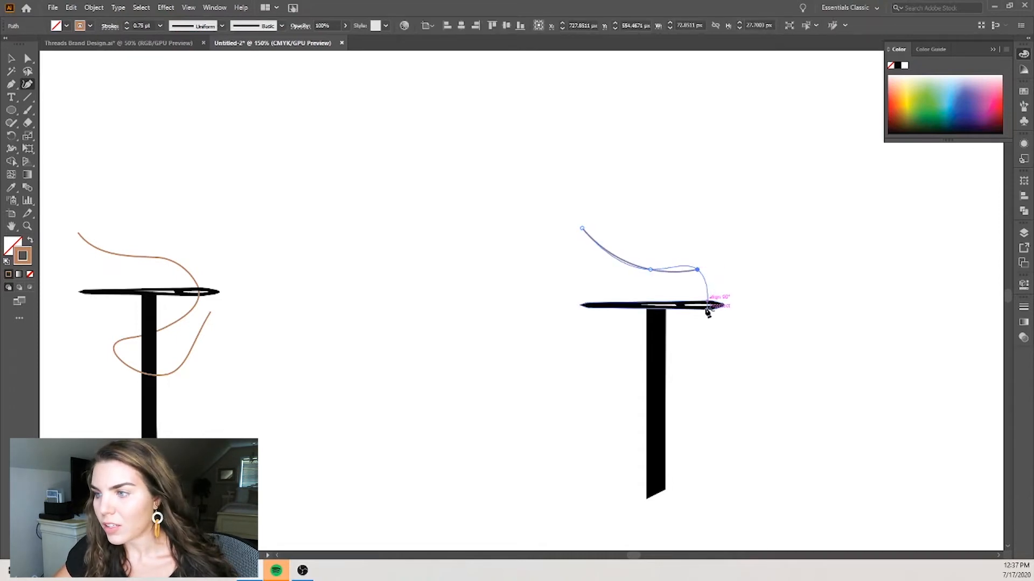
left_click_drag(699, 316, 630, 351)
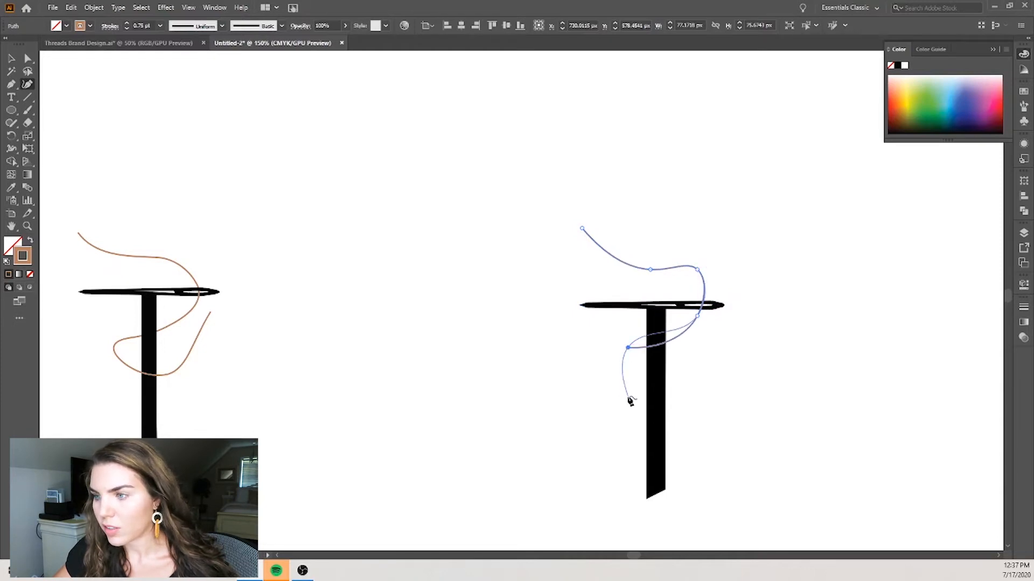
left_click_drag(634, 394, 699, 397)
left_click(699, 389)
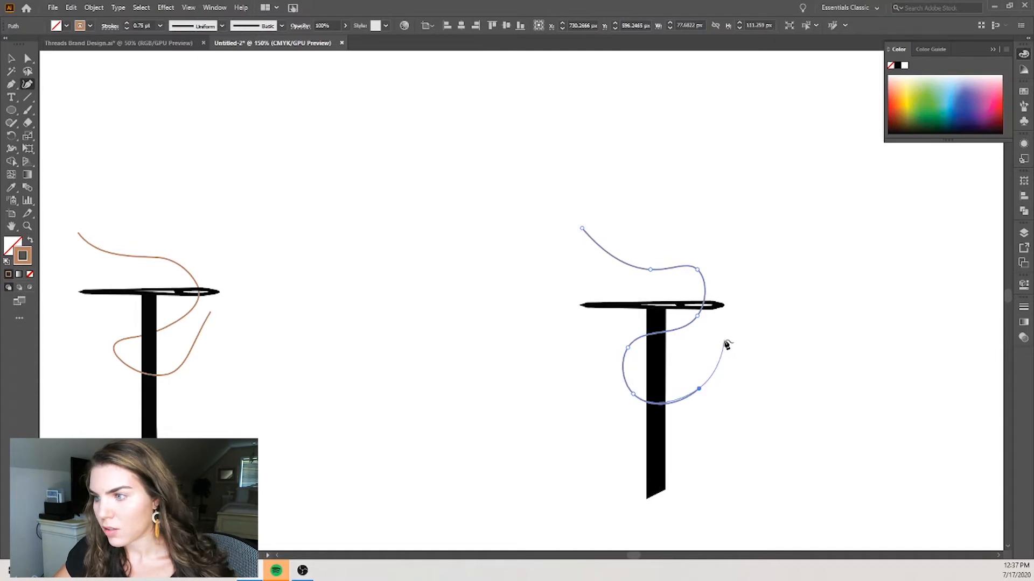
left_click_drag(717, 341, 730, 337)
Step: Reshape the thread loop beside the stem by moving its upper outer anchor inward and smoothing the neighbouring direction handles
left_click(28, 58)
left_click_drag(628, 349, 652, 335)
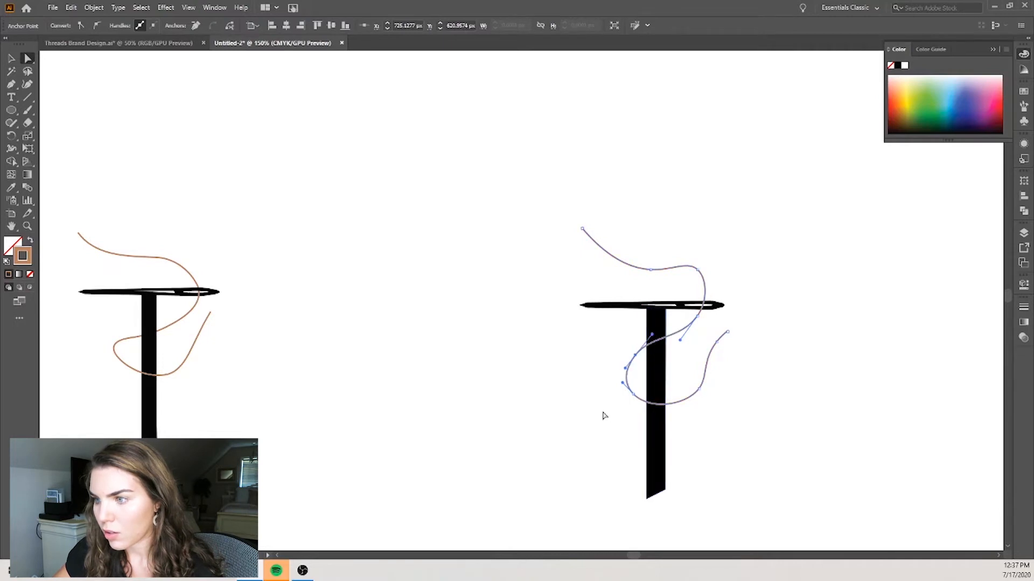
mouse_move(623, 384)
left_mouse_down()
mouse_move(622, 393)
mouse_move(627, 372)
left_mouse_up()
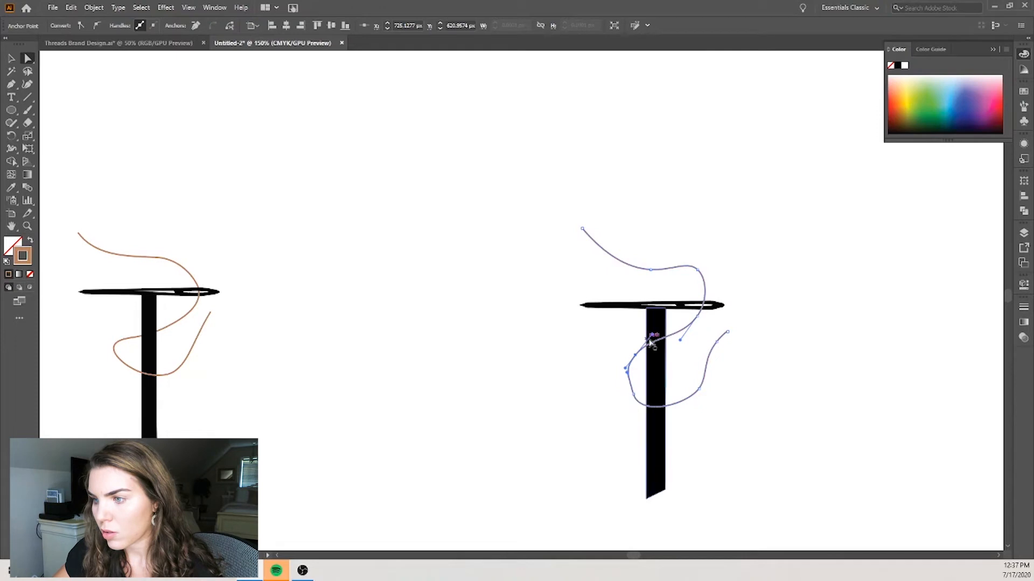
scroll(634, 403, "up", 2)
left_click_drag(620, 343, 610, 352)
scroll(583, 375, "down", 2)
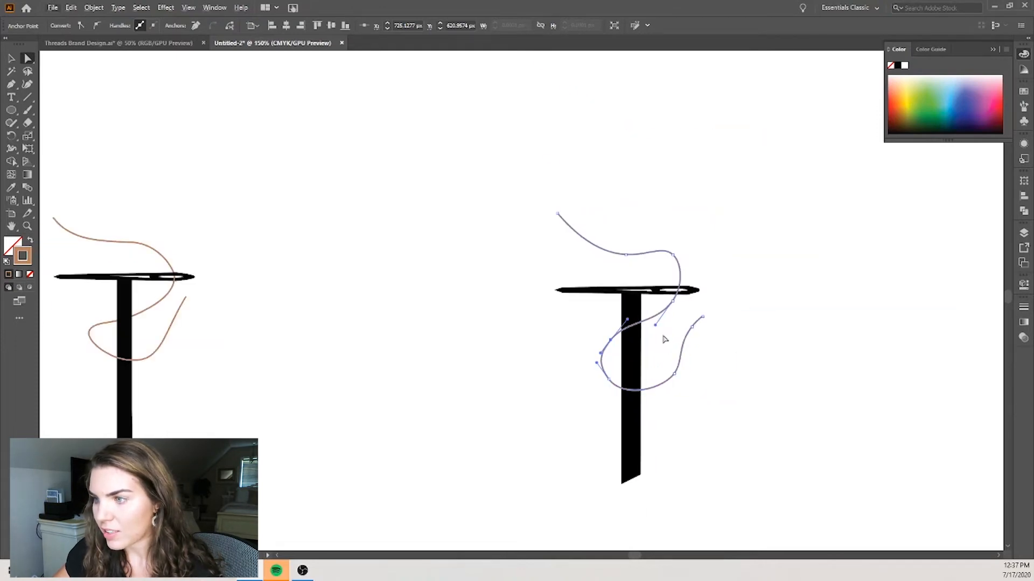
Step: Lower the thread's free end above the needle's blunt end and slightly adjust the bend above the eye
scroll(688, 323, "up", 1)
left_click_drag(557, 239, 566, 258)
mouse_move(673, 280)
left_mouse_down()
mouse_move(660, 272)
mouse_move(671, 278)
left_mouse_up()
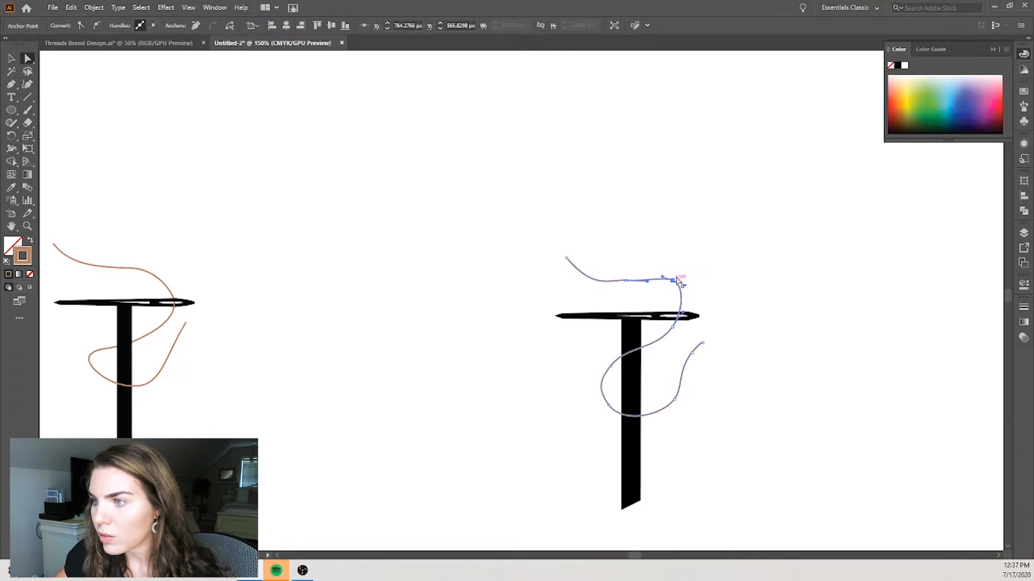
left_click(739, 303)
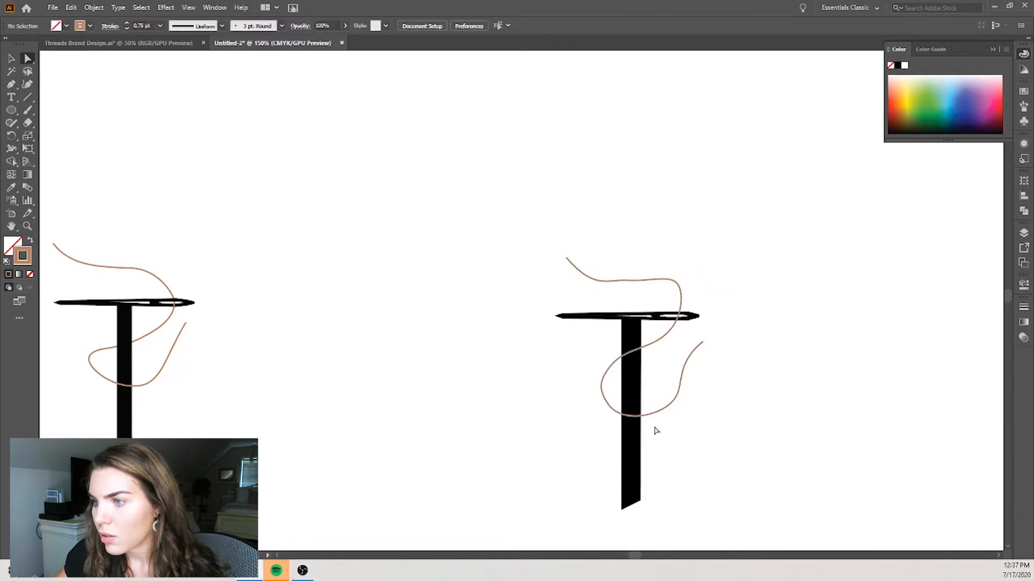
Step: Smooth the thread's upper sweep by adjusting its handles and moving the free end slightly up and inward
scroll(654, 298, "up", 3)
left_click(599, 270)
left_click_drag(600, 269, 568, 274)
key("ctrl+z")
left_click_drag(644, 276, 646, 269)
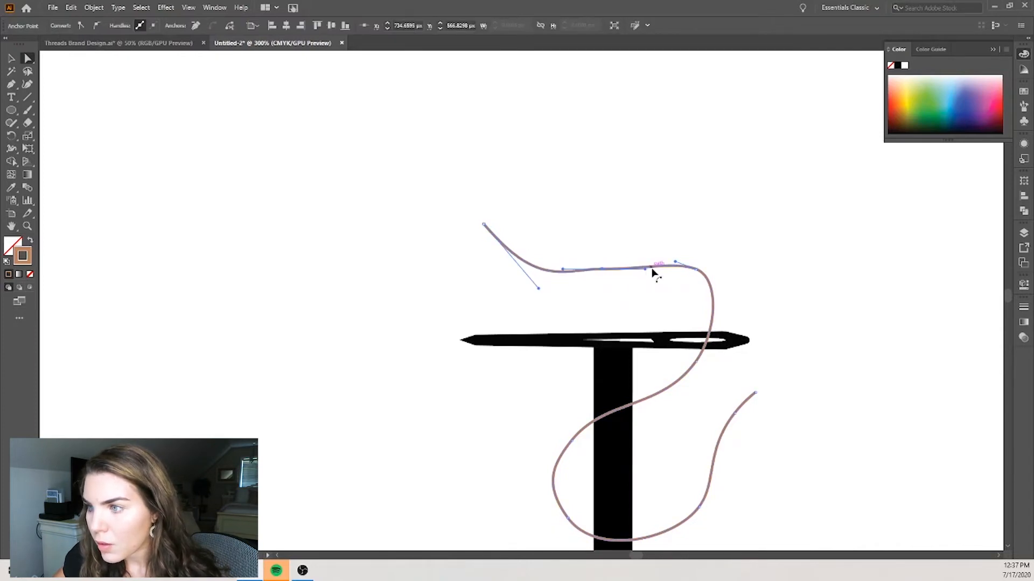
left_click_drag(538, 288, 518, 293)
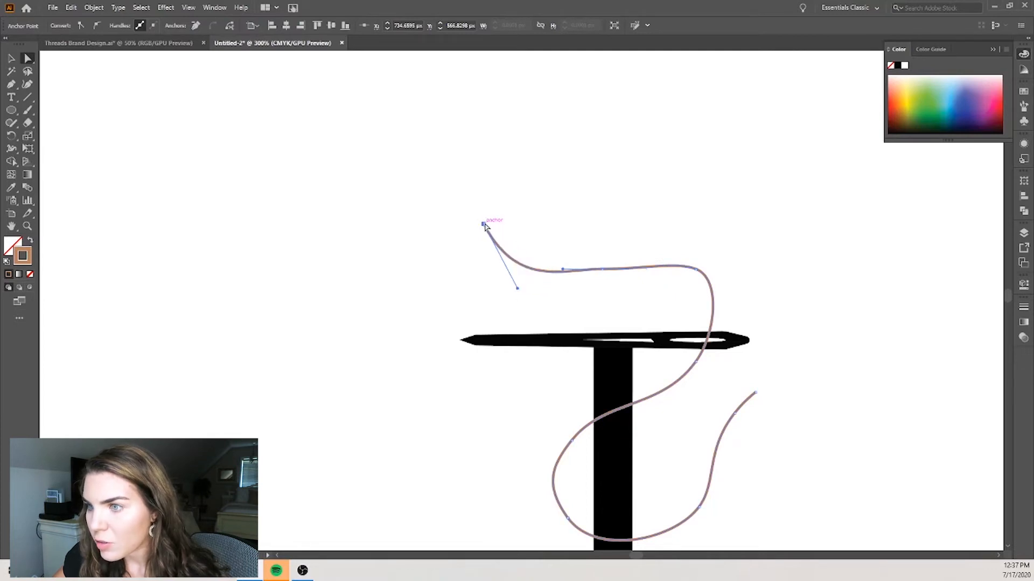
left_click_drag(484, 224, 492, 215)
left_click(532, 313)
Step: Fine-tune both direction handles of the middle anchor on the thread's upper sweep to even out the curve
left_click(602, 270)
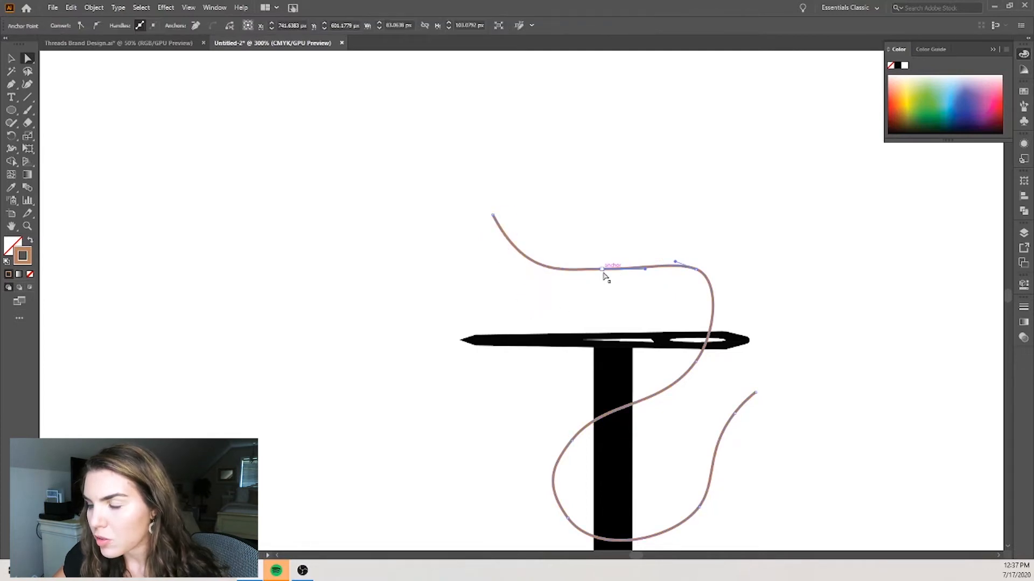
left_click_drag(646, 273, 645, 277)
left_click(633, 305)
left_click(611, 270)
left_click(602, 270)
left_click_drag(564, 263, 565, 267)
left_click(611, 298)
Step: Delete the thread's upper sweep beyond the bend above the needle's eye, including the leftover end anchor
scroll(646, 304, "down", 4)
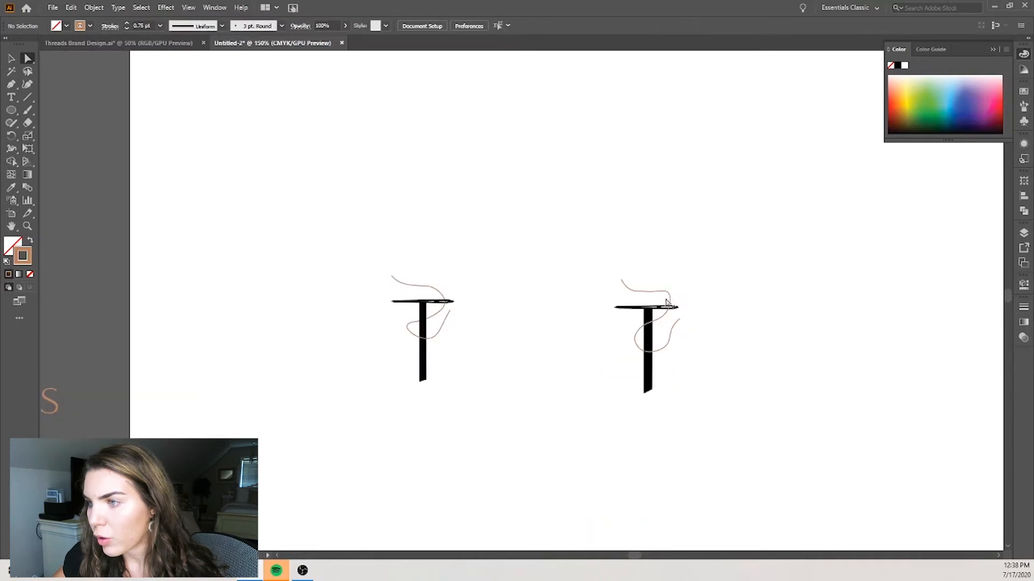
scroll(687, 337, "up", 3)
scroll(573, 272, "left", 1)
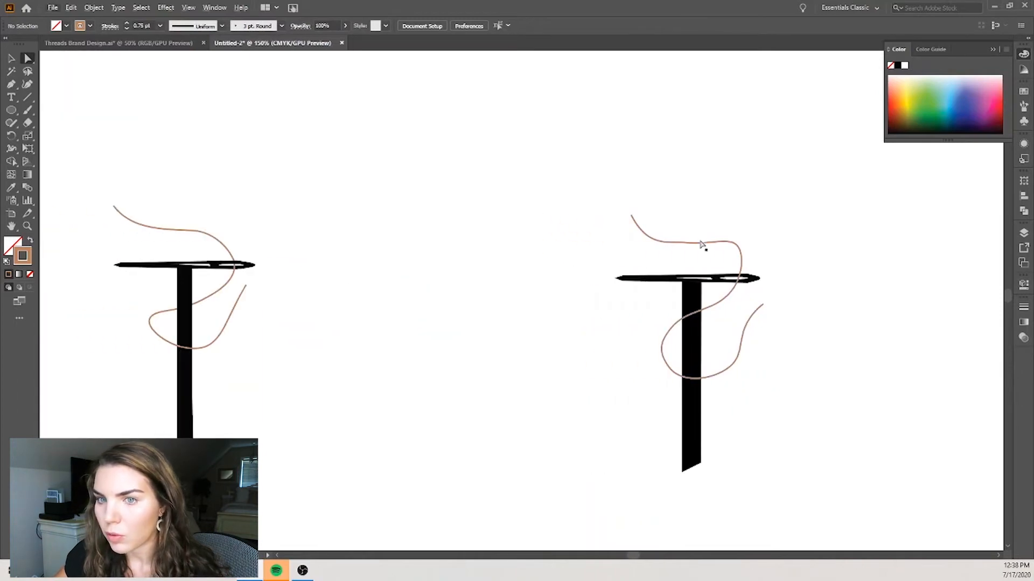
left_click(686, 243)
key("Delete")
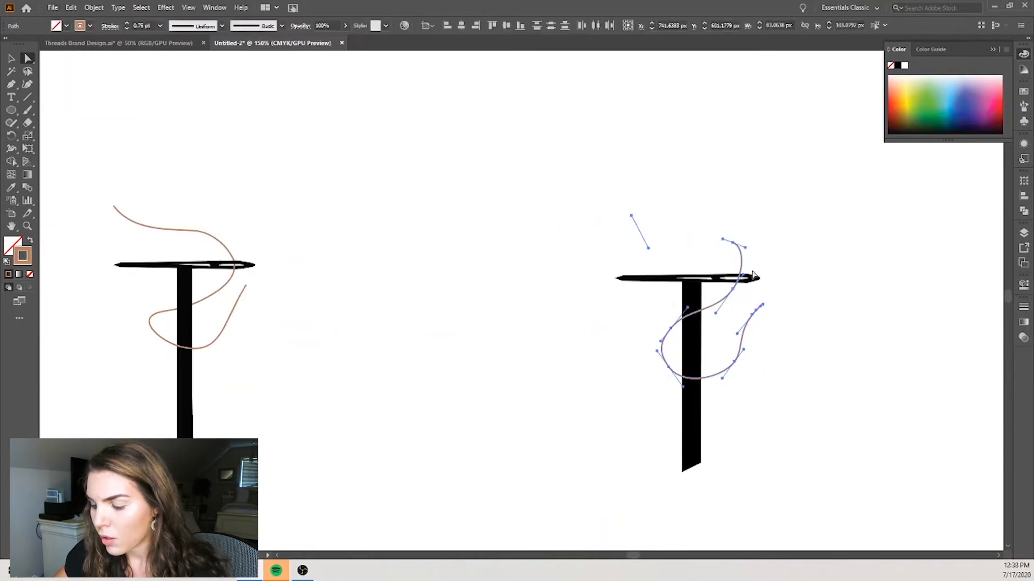
left_click(638, 234)
left_click_drag(671, 213, 626, 250)
key("Delete")
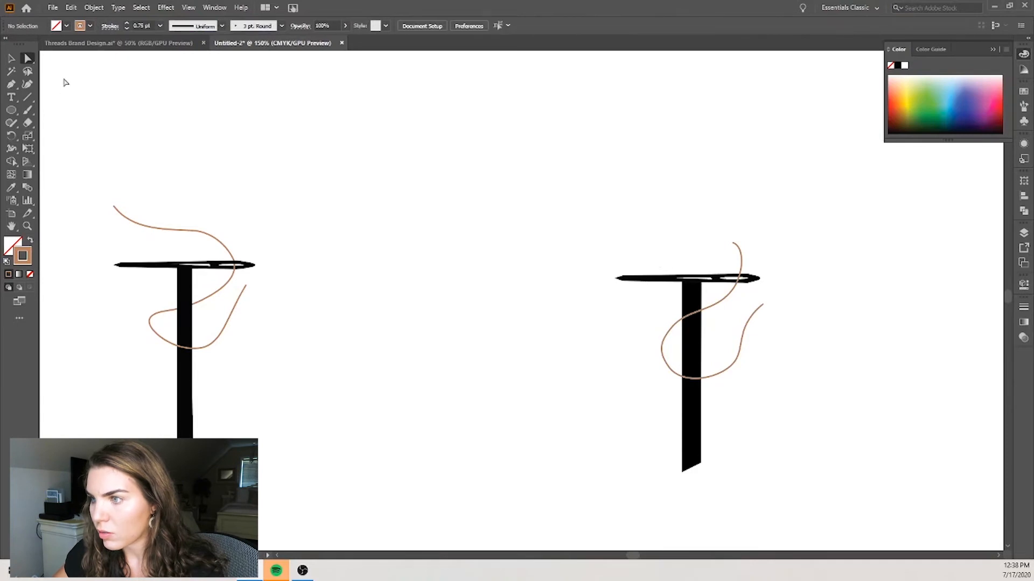
Step: Continue the thread from the bend above the eye with the Curvature tool, redrawing the upper sweep toward the needle's blunt end
left_click(736, 244)
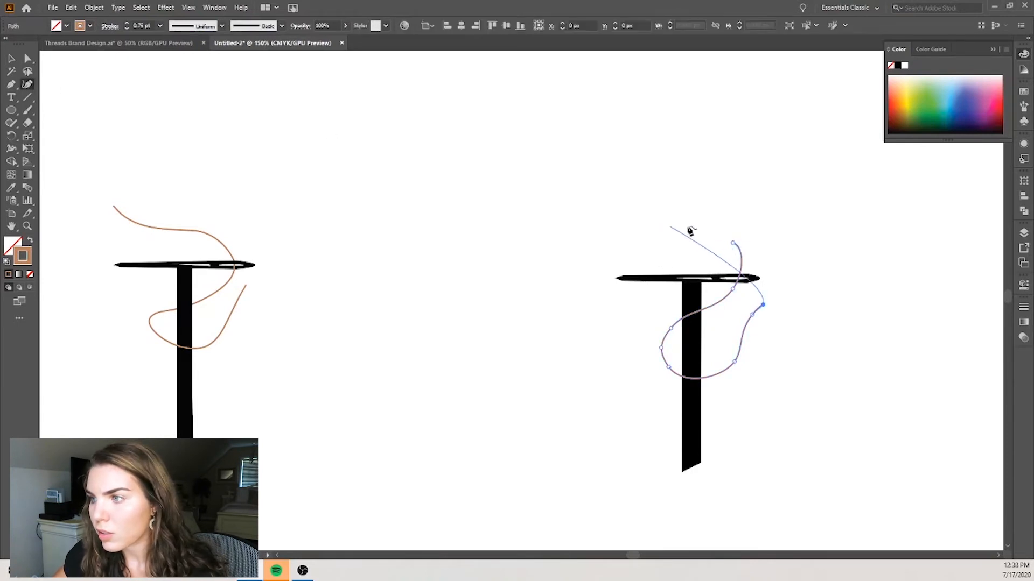
left_click(736, 245)
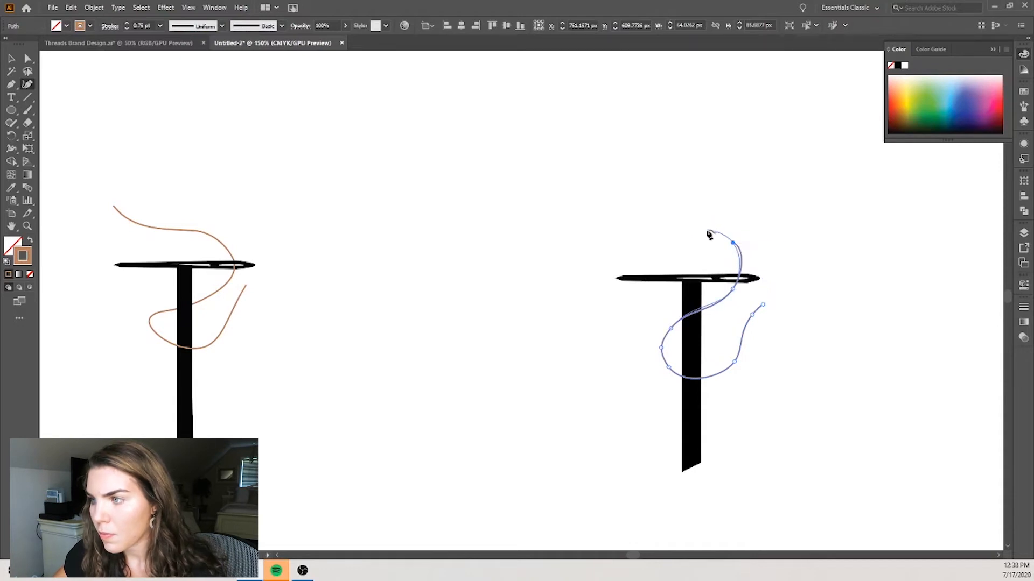
left_click(658, 231)
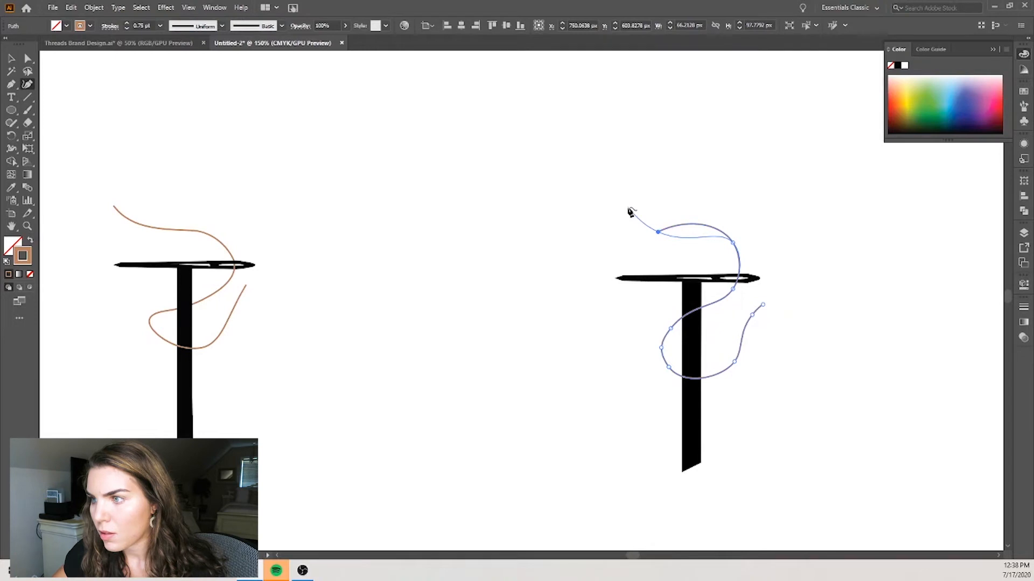
left_click(620, 217)
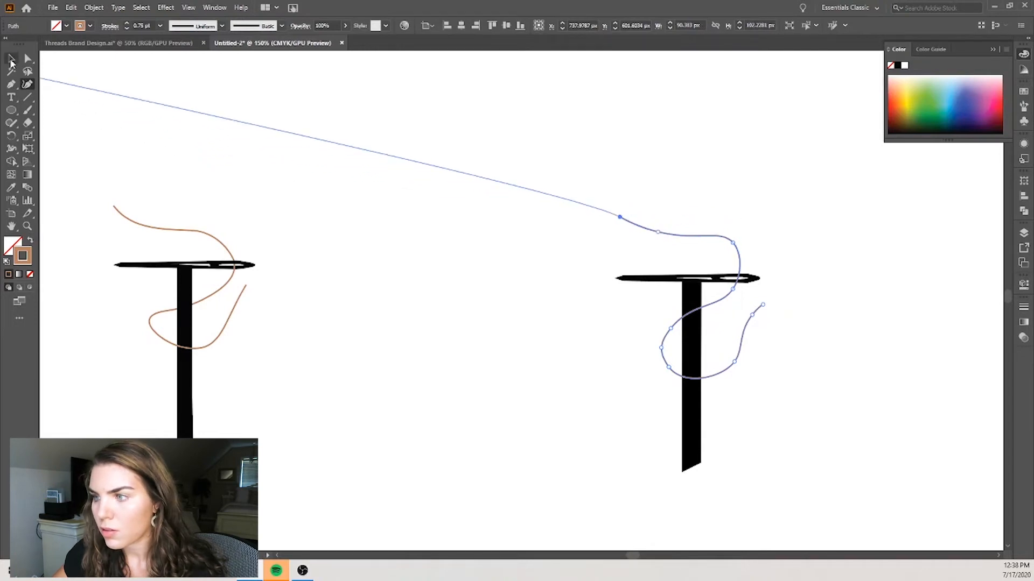
left_click(11, 60)
left_click(413, 146)
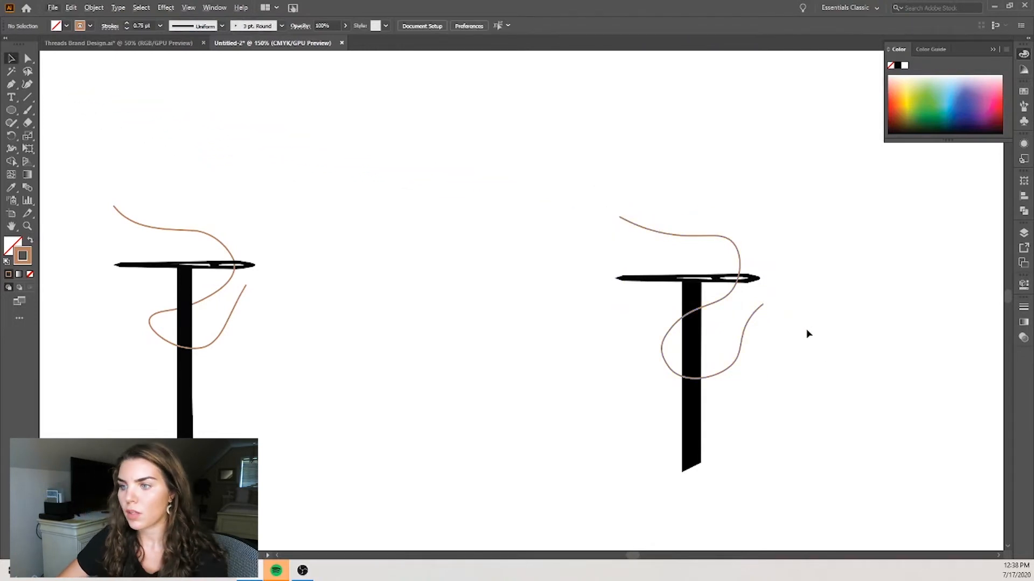
Step: Raise the two lower anchors of the thread loop slightly and adjust the curve at its outer edge with Direct Selection
left_click(738, 368)
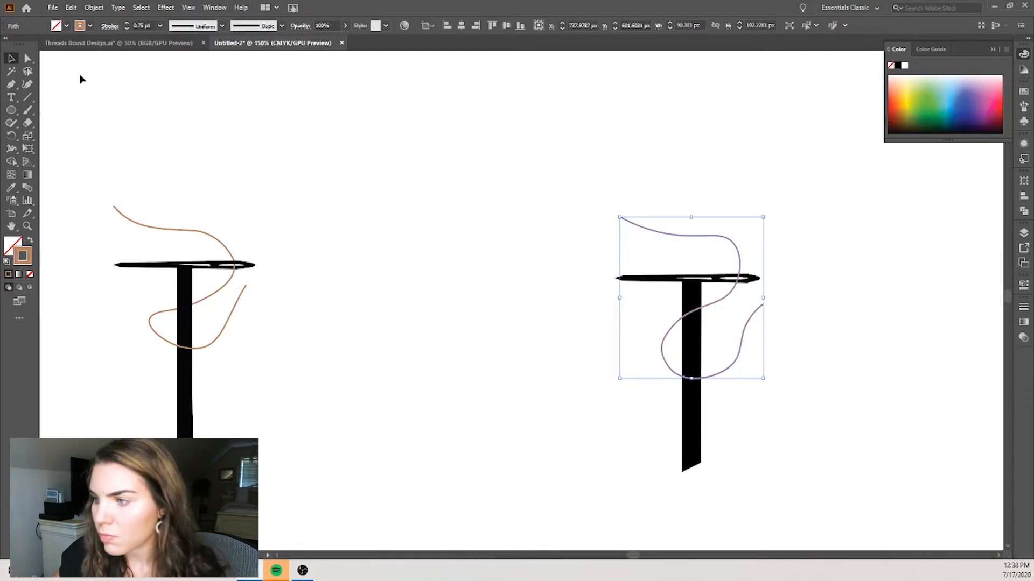
left_click(27, 58)
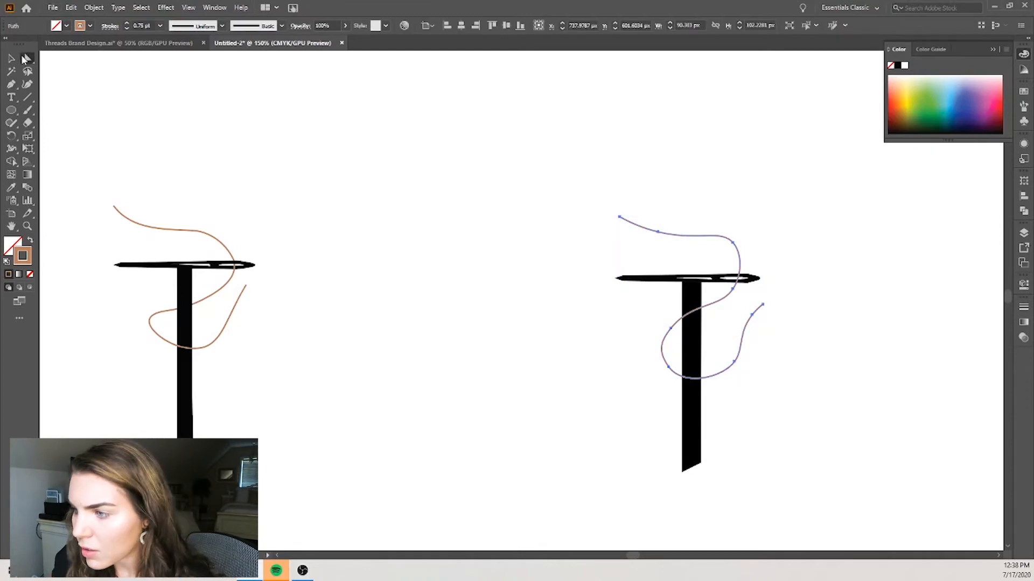
left_click(669, 368)
left_click_drag(669, 369, 668, 356)
left_click_drag(732, 363, 730, 356)
left_click(661, 341)
left_click_drag(658, 341, 661, 341)
Step: Try to reshape the thread loop's upper outer curve by moving its direction handle, and undo the change
scroll(669, 346, "up", 6)
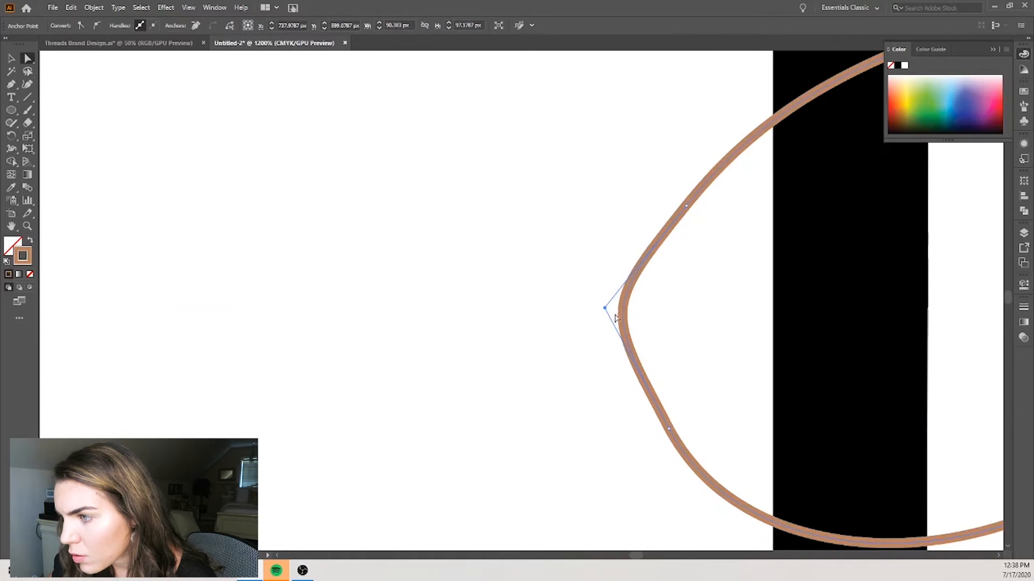
left_click(716, 332)
left_click(634, 272)
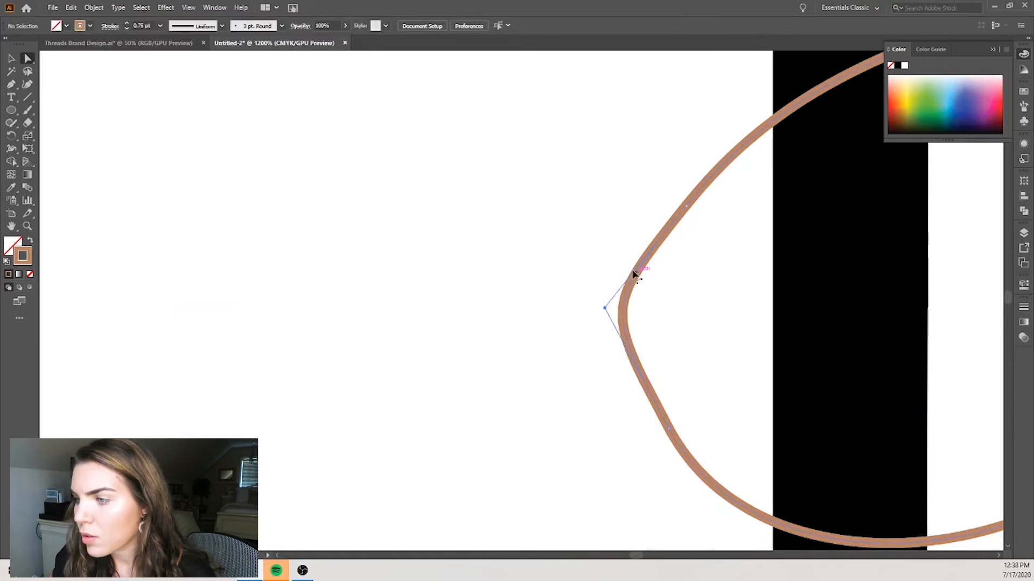
left_click_drag(697, 199, 664, 215)
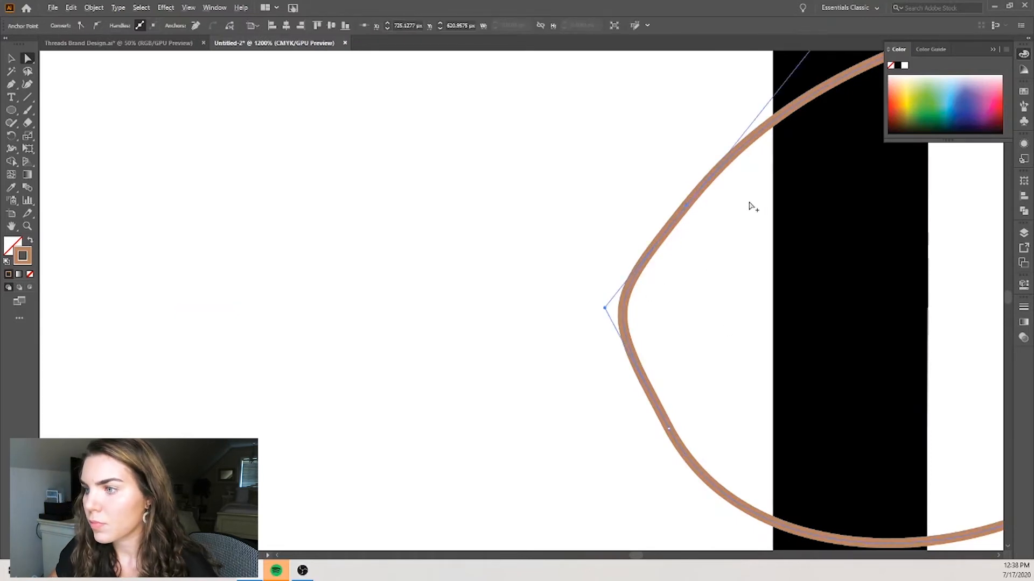
scroll(750, 204, "down", 1)
left_click_drag(820, 62, 792, 55)
left_click(791, 153)
scroll(786, 204, "down", 8)
scroll(713, 254, "down", 1)
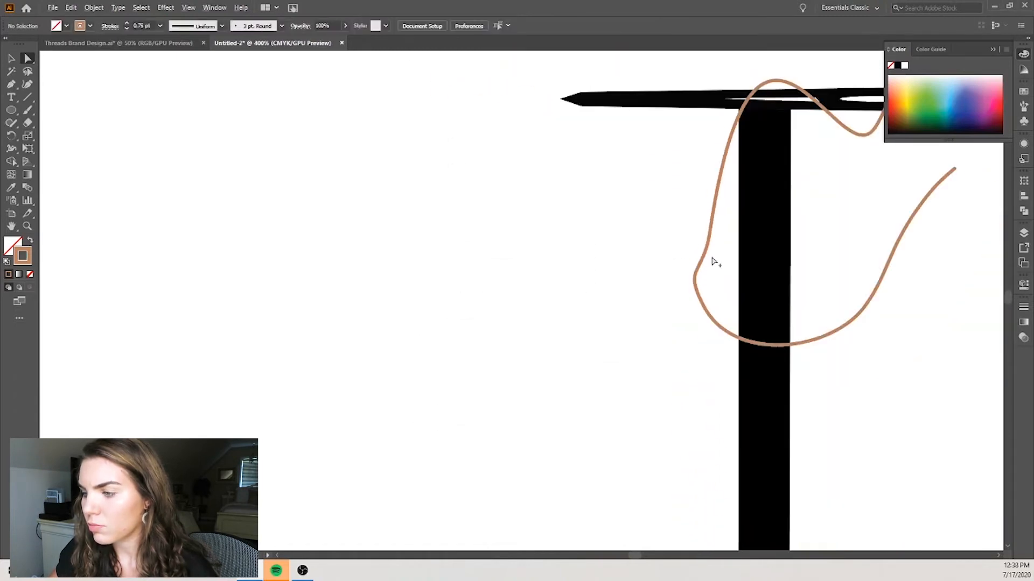
scroll(712, 261, "up", 2)
key("ctrl+z")
Step: Round out the thread loop's outer side by adjusting the upper anchor's handle and moving the outermost point slightly inward
scroll(712, 262, "down", 3)
scroll(687, 257, "right", 6)
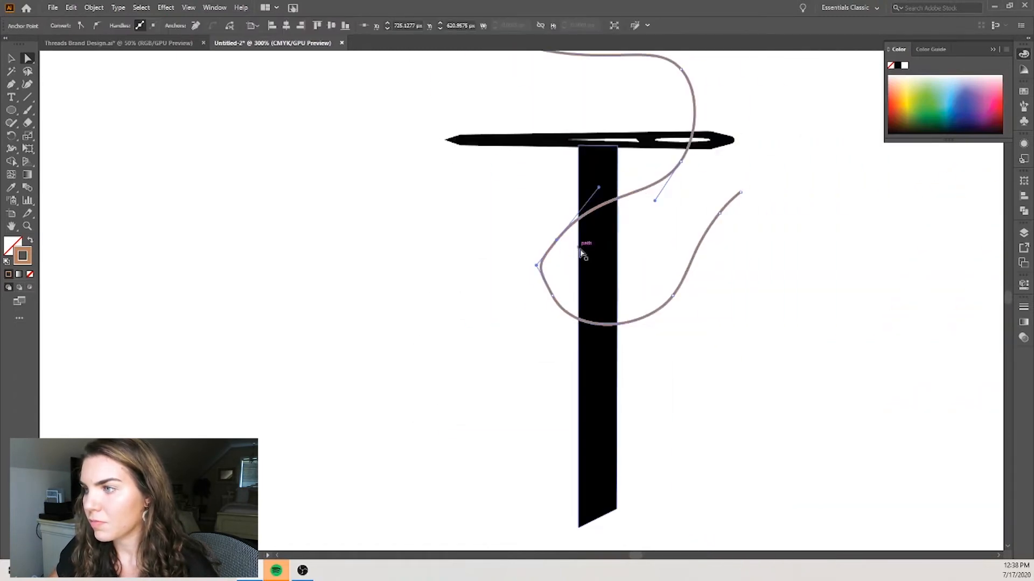
scroll(582, 255, "up", 2)
left_click_drag(625, 121, 602, 114)
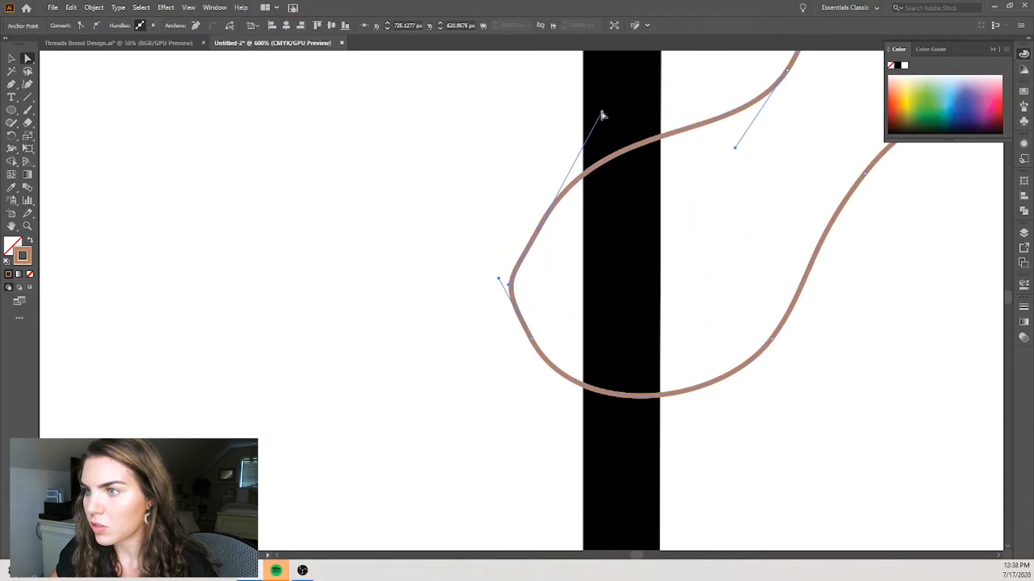
left_click_drag(510, 287, 516, 279)
left_click(552, 308)
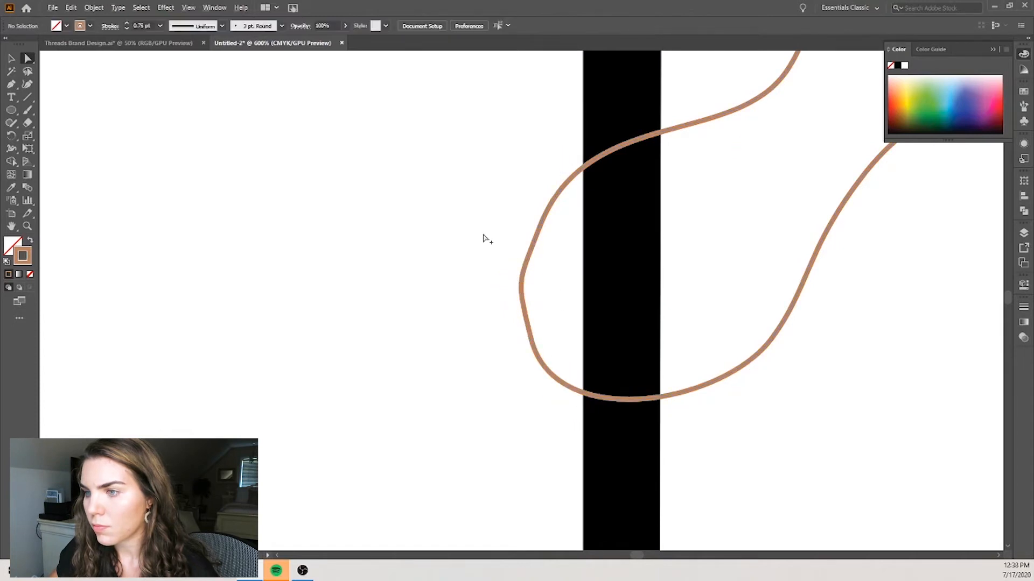
Step: Delete the two outer anchors of the thread loop, removing the section that passes below across the stem
scroll(486, 237, "down", 2)
scroll(486, 240, "left", 3)
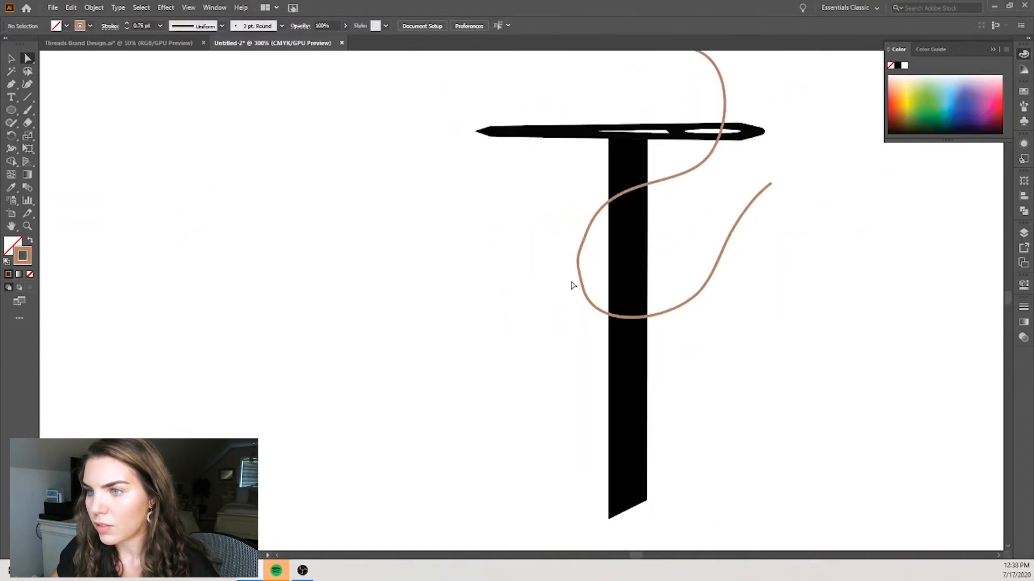
left_click(576, 258)
left_click(584, 289, "shift")
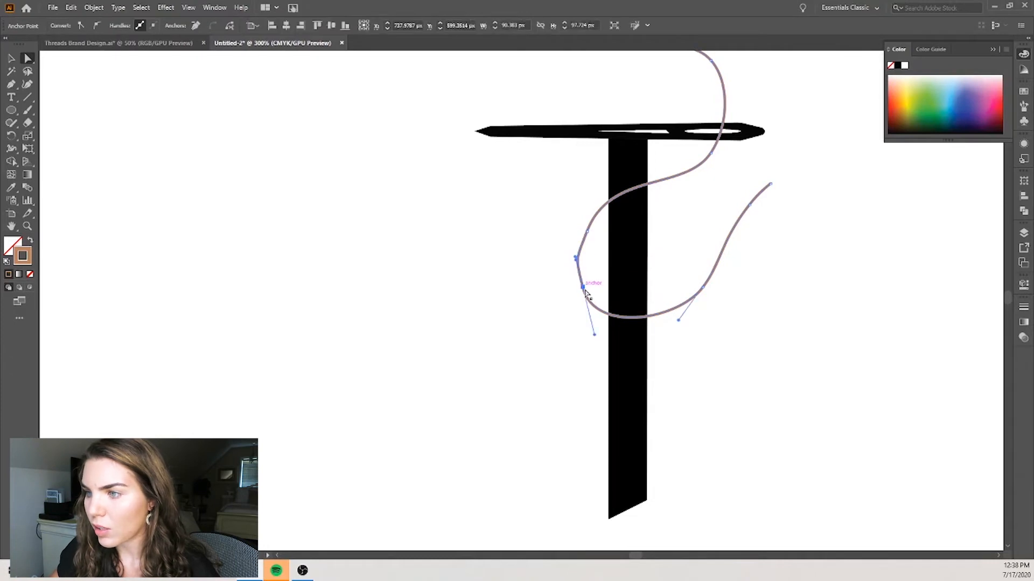
key("Delete")
left_click(565, 307)
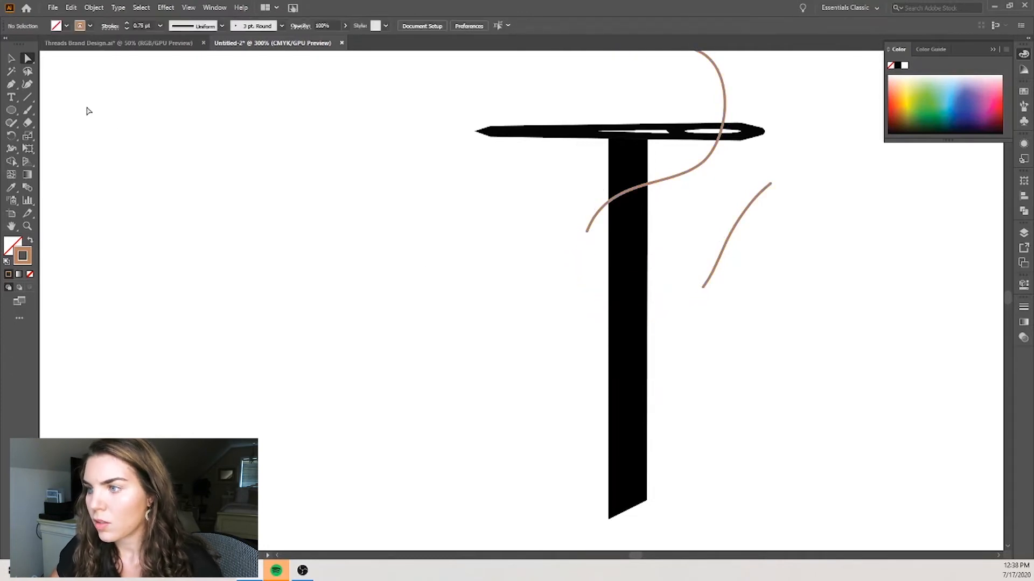
Step: Extend the main thread's open lower end around the stem's outer side with the Curvature tool, curling it back toward the stem
scroll(498, 286, "left", 3)
scroll(510, 284, "down", 2)
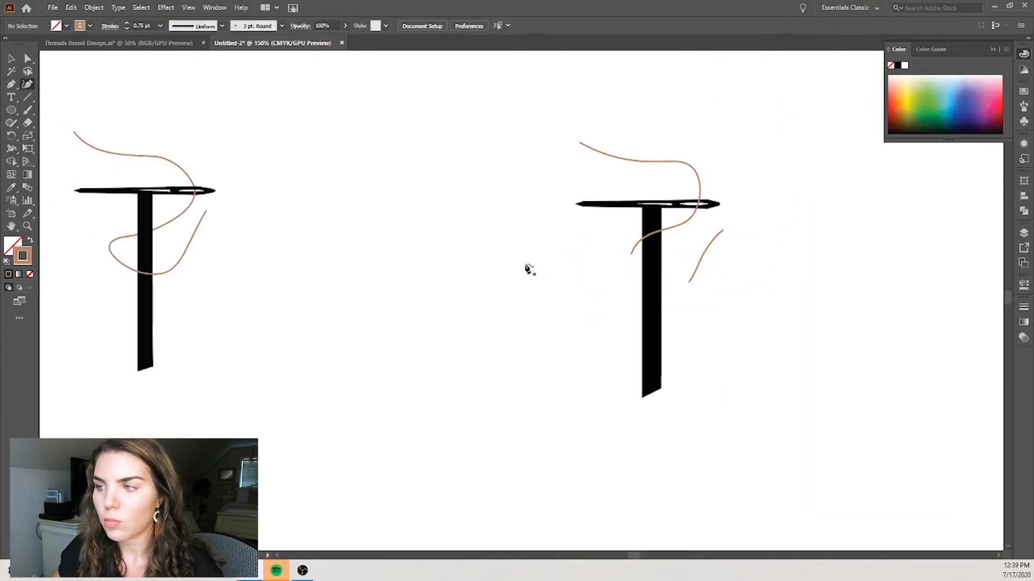
left_click(634, 257)
left_click(623, 273)
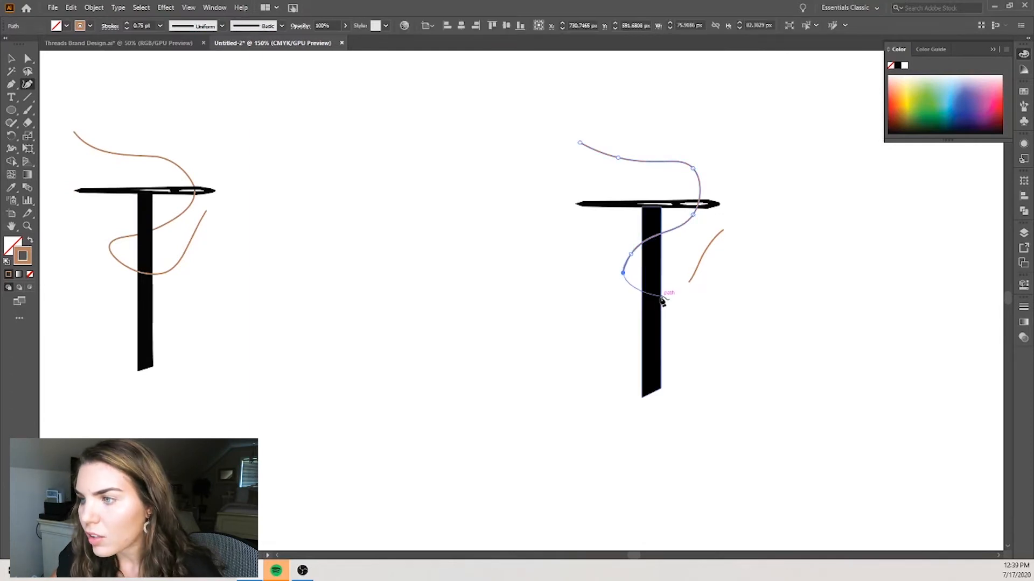
left_click(636, 304)
Step: Connect the extended thread's end to the detached tail segment with the Curvature tool, closing the curve across the stem
left_click(689, 282)
key("v")
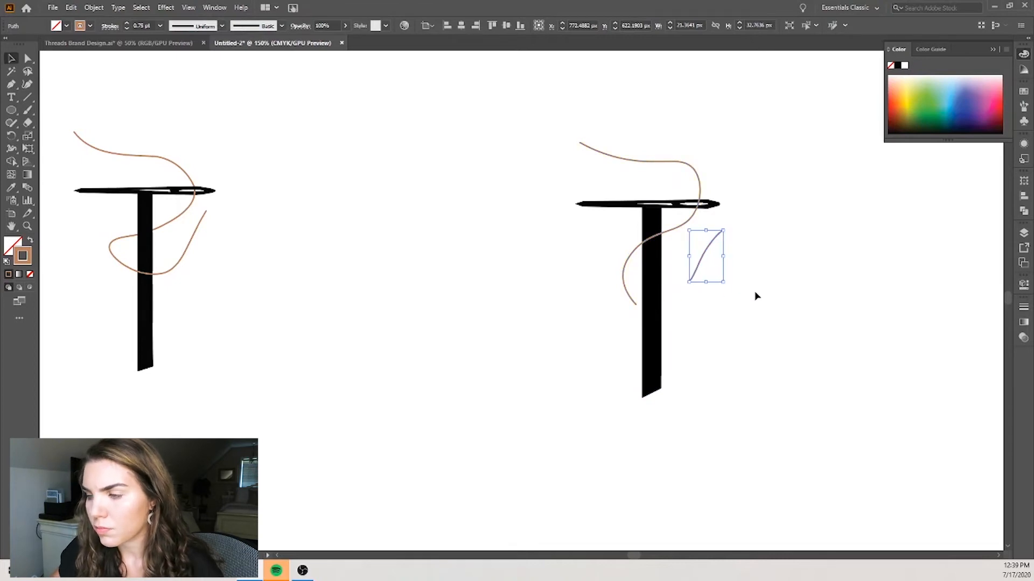
left_click(755, 296)
left_click(27, 84)
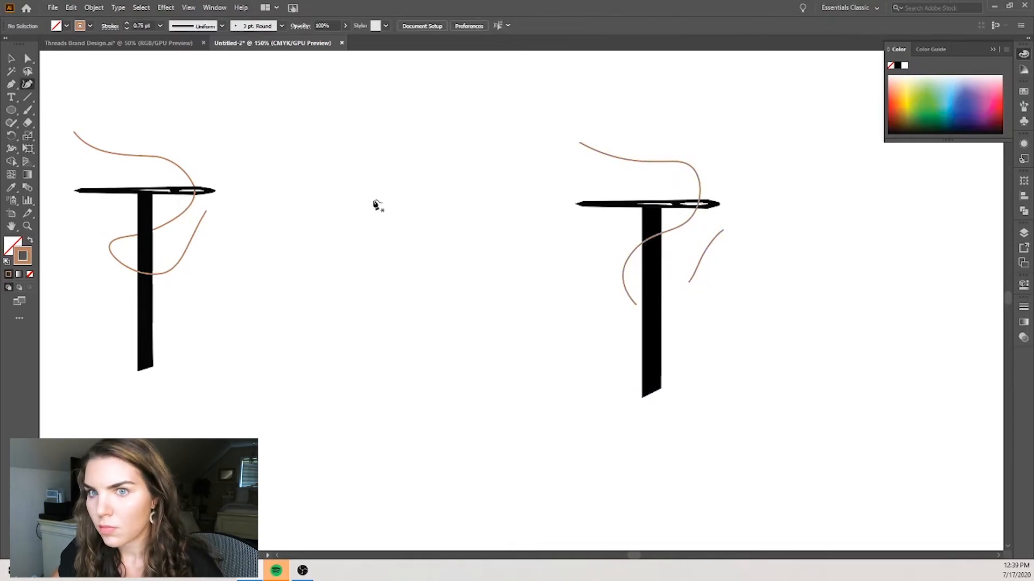
left_click(635, 305)
left_click(690, 283)
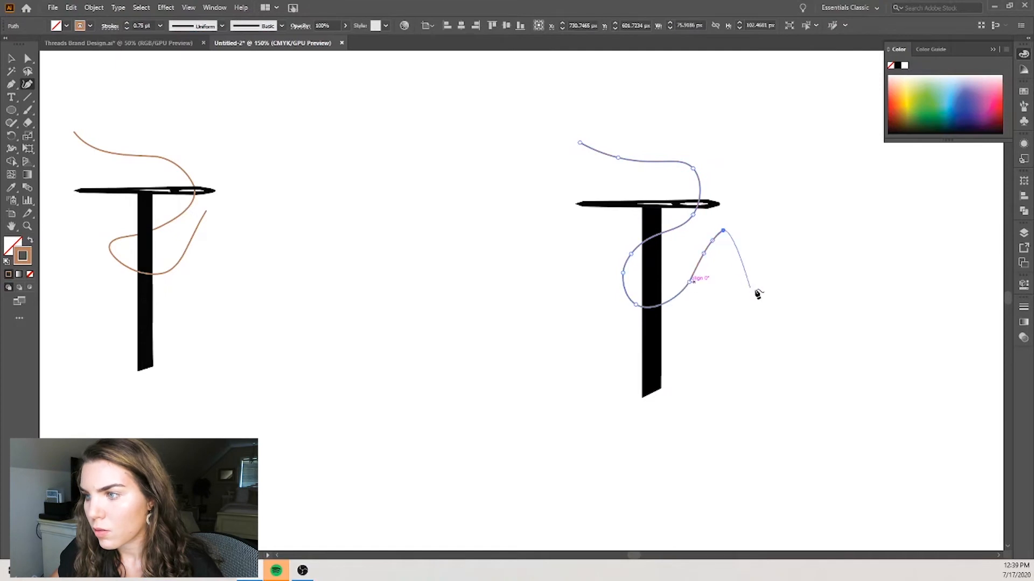
key("v")
left_click(134, 112)
scroll(810, 279, "down", 1)
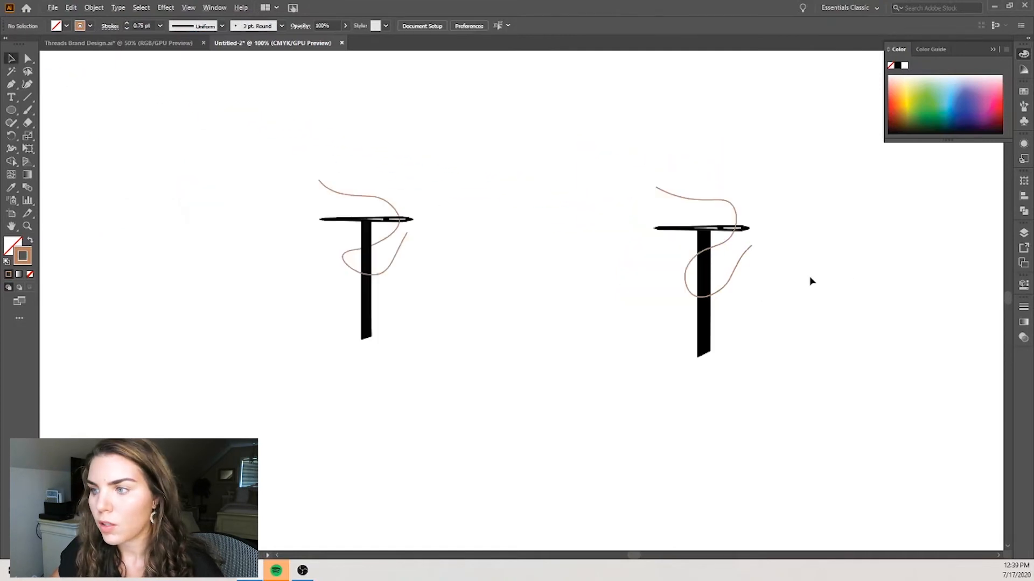
Step: Cut the copied logo's thread with the Scissors tool at the needle's upper edge and at the upper edge of its eye
scroll(787, 240, "up", 1)
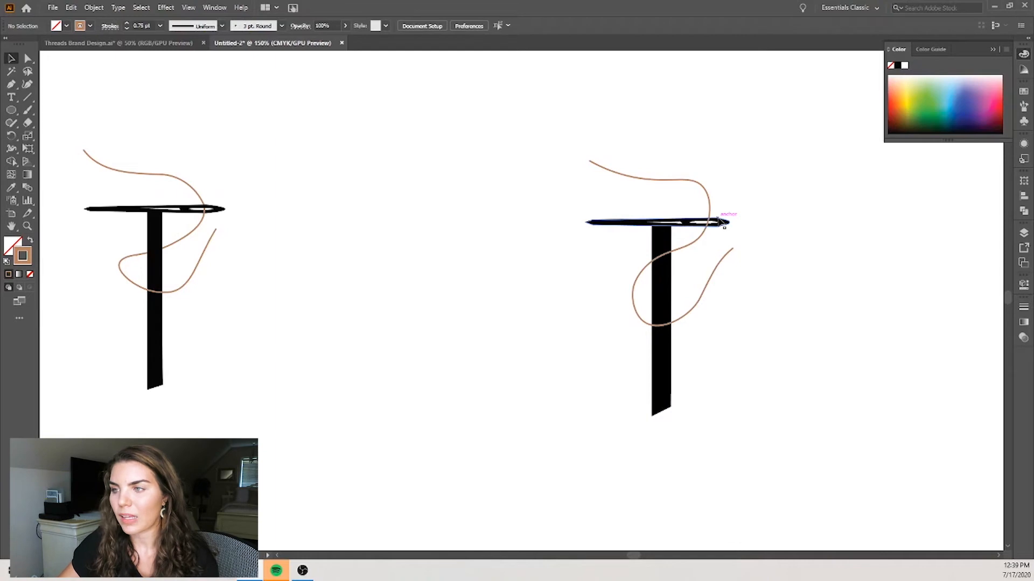
scroll(131, 212, "up", 5)
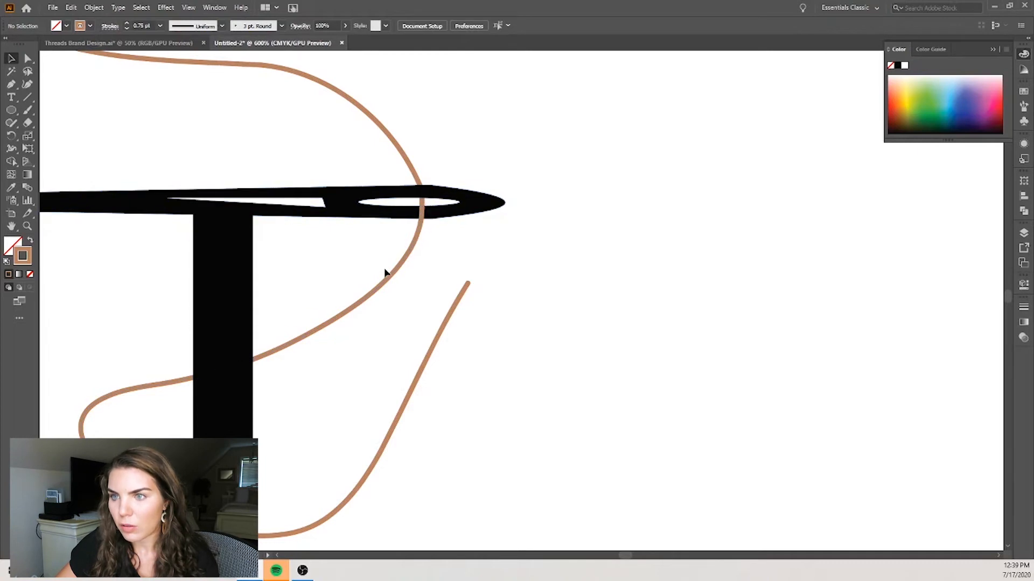
scroll(281, 394, "down", 3)
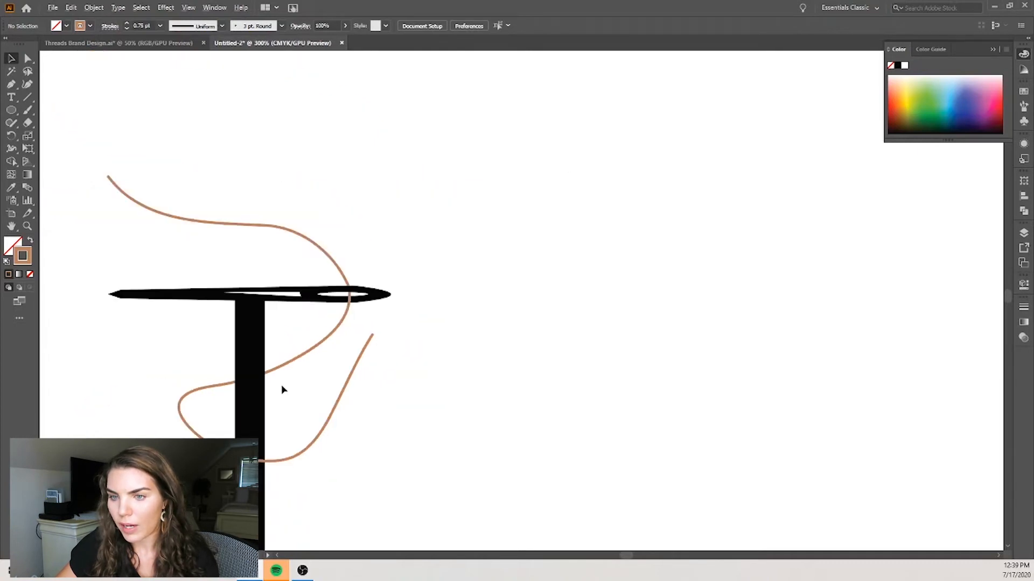
scroll(293, 362, "right", 5)
scroll(295, 367, "right", 10)
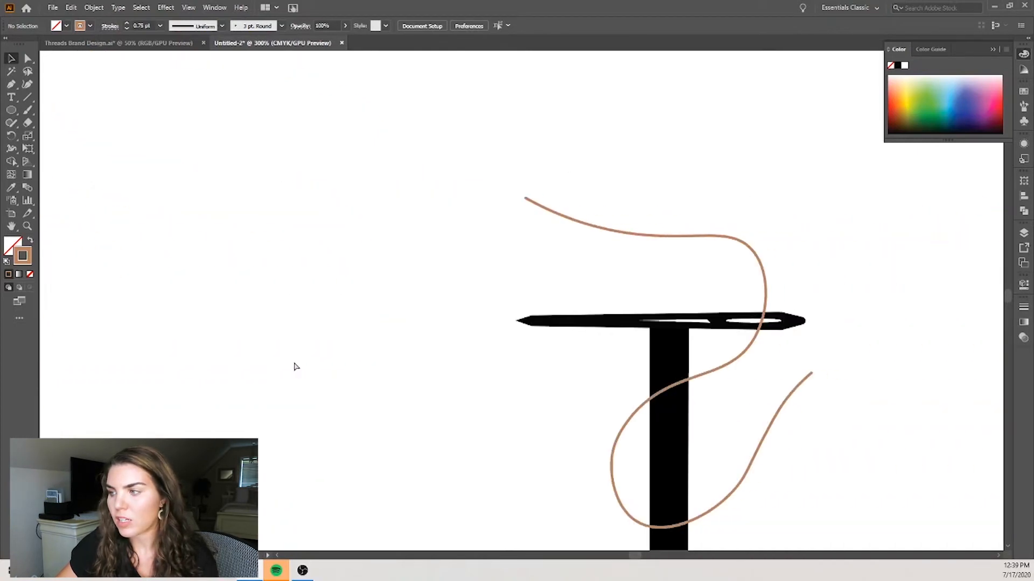
scroll(660, 328, "up", 3)
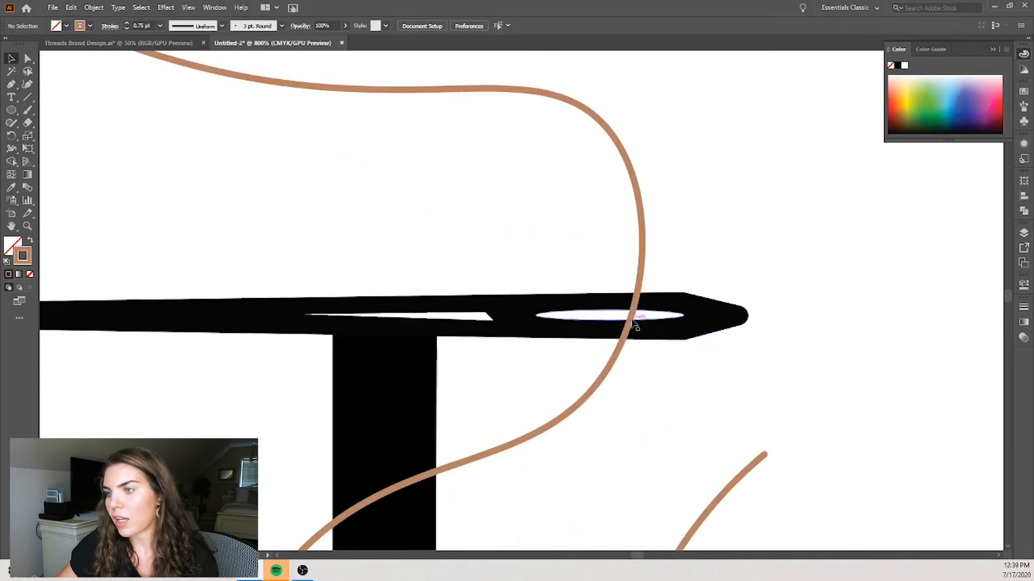
left_click(635, 323)
left_click(616, 365)
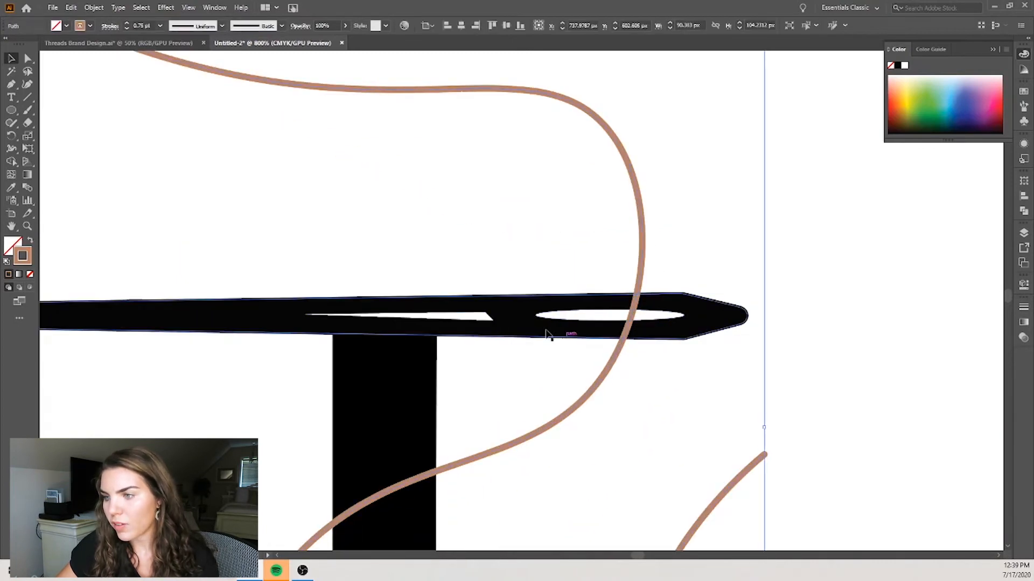
left_click(28, 123)
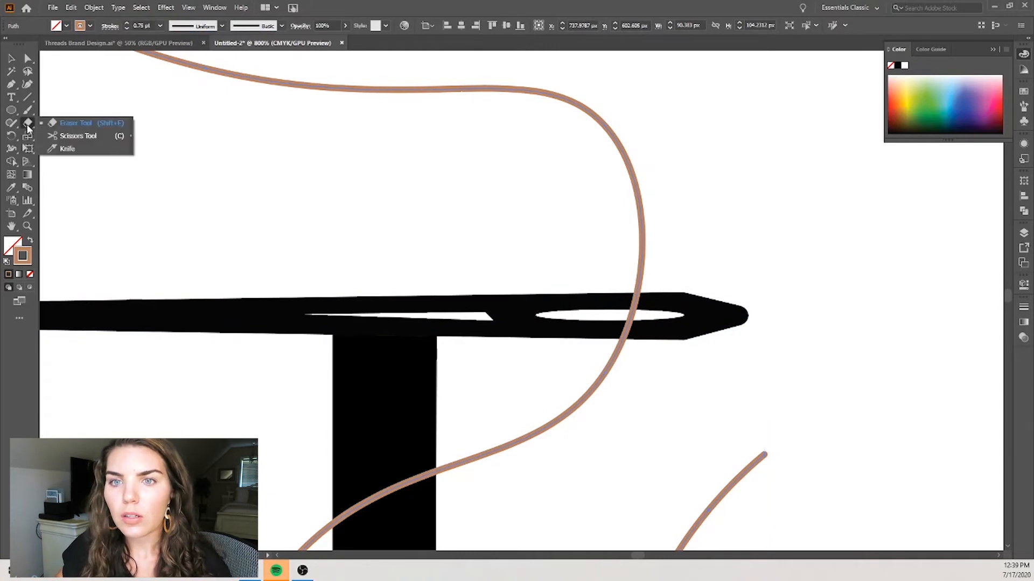
left_click(61, 138)
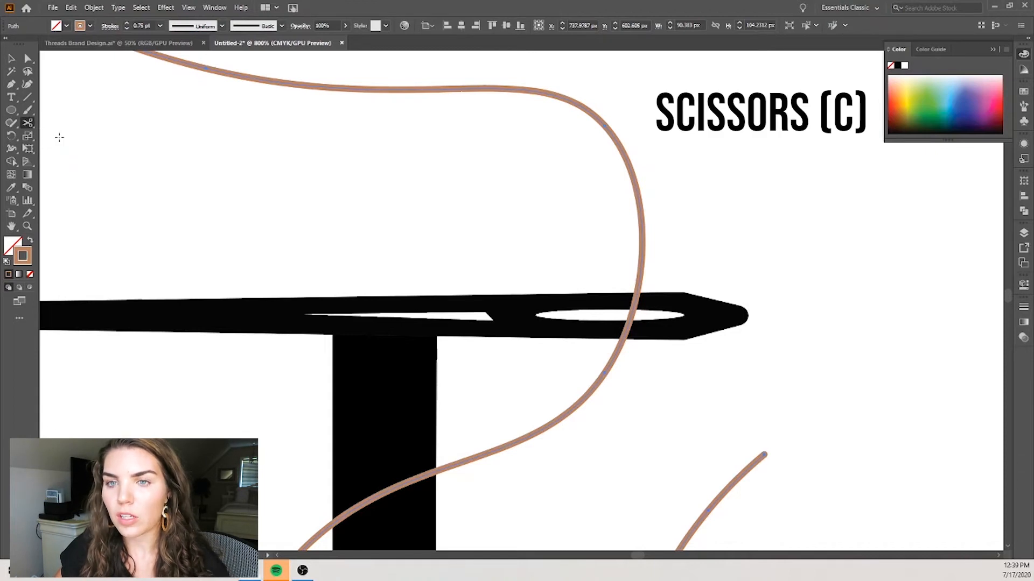
scroll(699, 307, "up", 2)
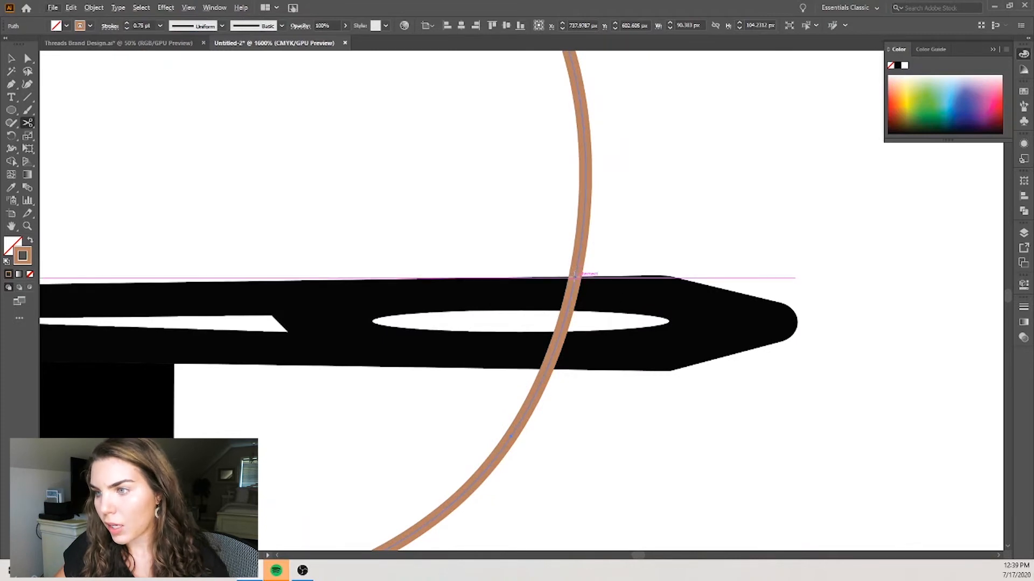
left_click(574, 276)
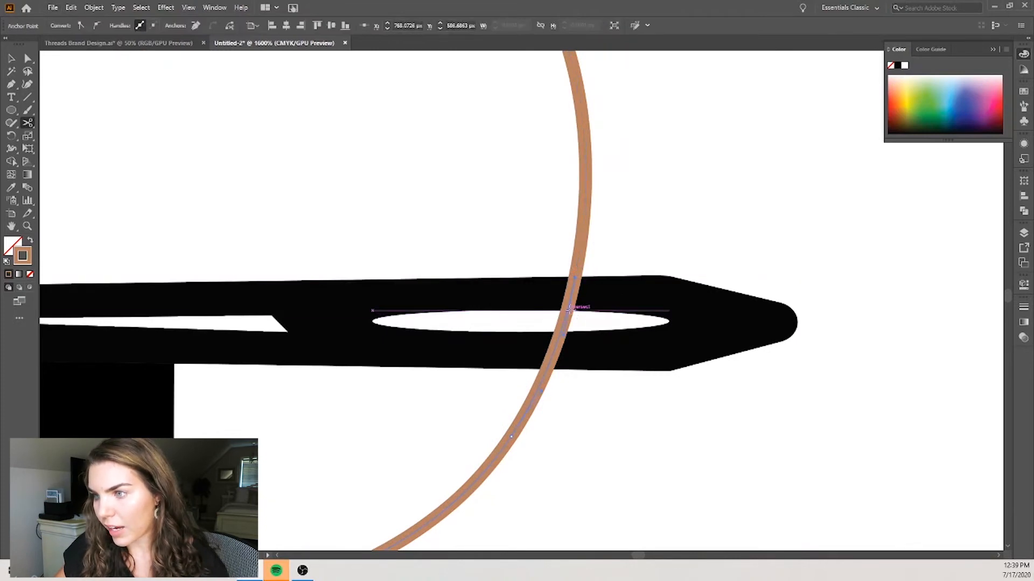
left_click(567, 311)
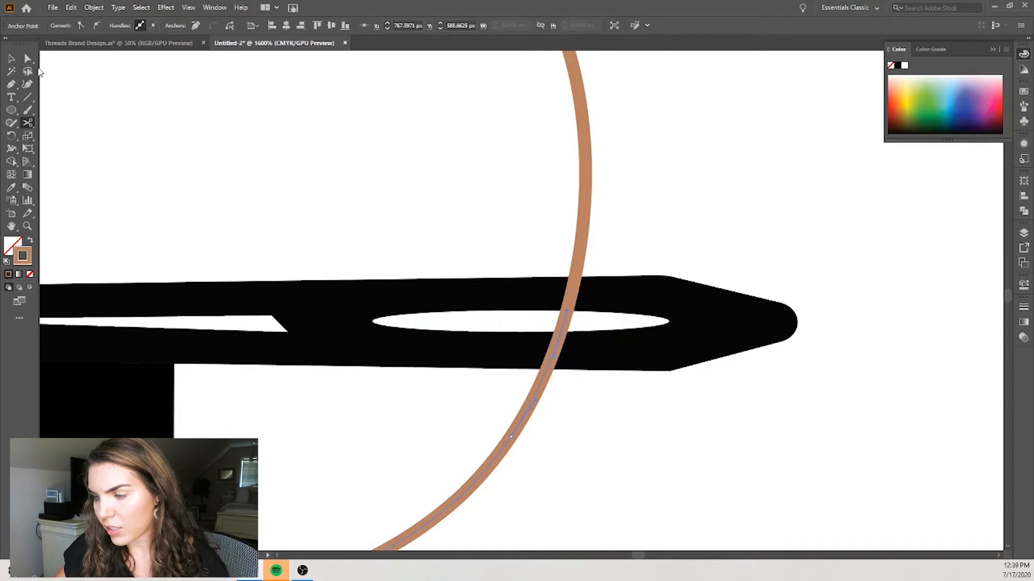
Step: Delete the short thread segment crossing the needle above its eye
left_click(29, 59)
left_click(578, 287)
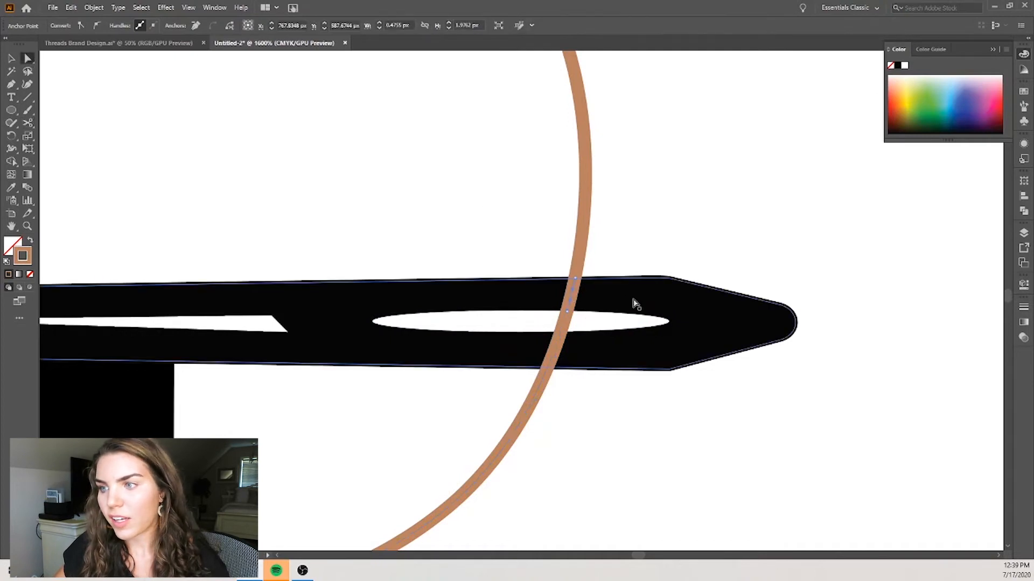
key("Delete")
left_click(635, 250)
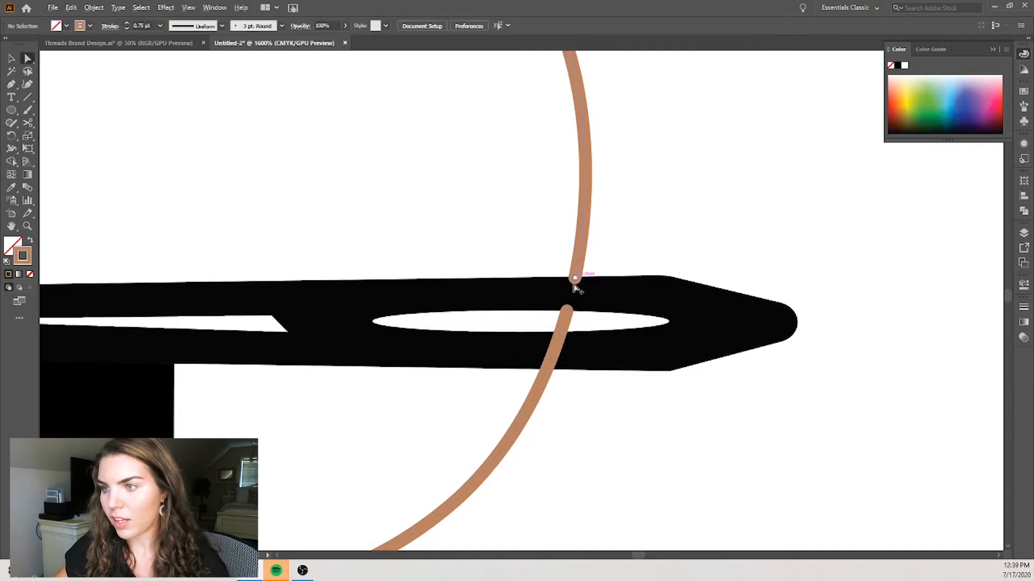
Step: Send the upper thread section to the back so its rounded end sits behind the needle
left_click(575, 275)
right_click(578, 262)
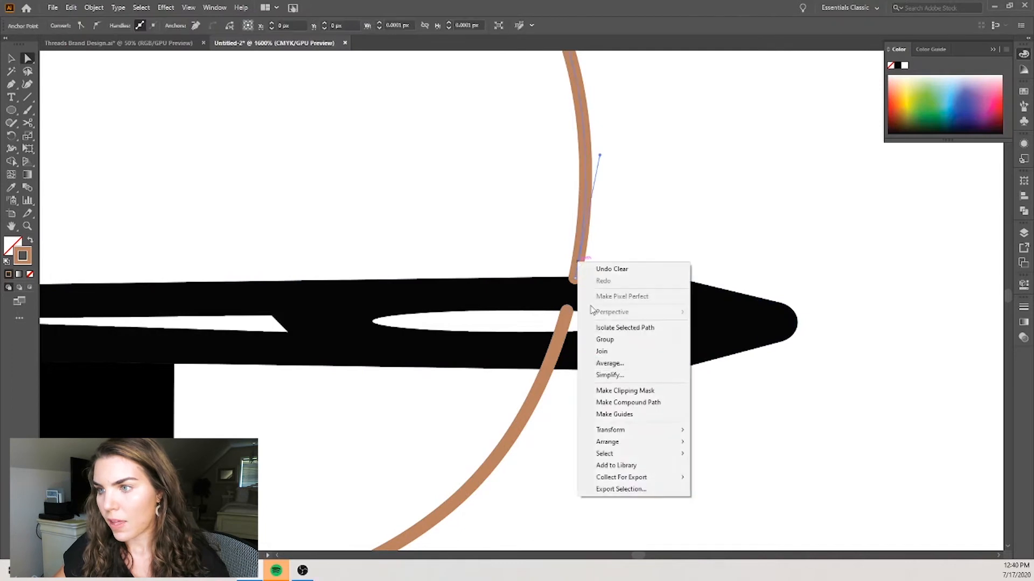
mouse_move(619, 442)
left_click(711, 475)
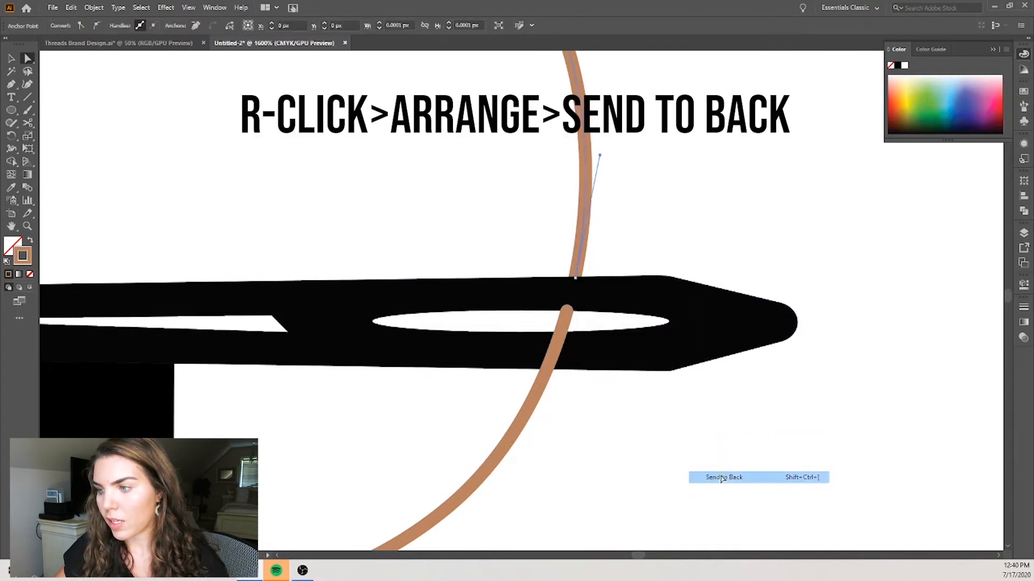
scroll(698, 367, "down", 3)
Step: Cut the lower thread section with the Scissors tool at the eye's lower edge and at the needle's lower edge
scroll(707, 282, "up", 4)
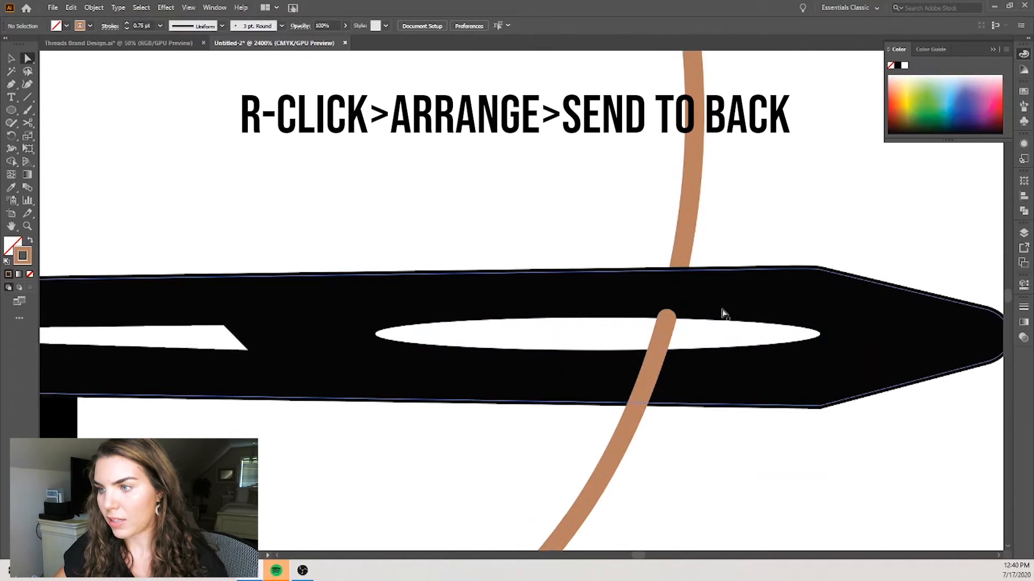
left_click(666, 333)
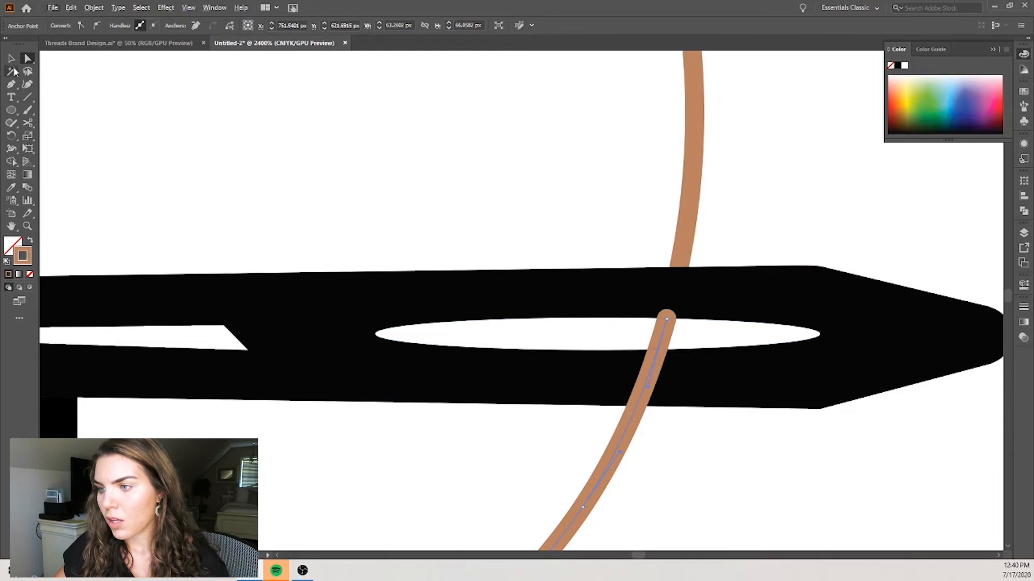
left_click(30, 123)
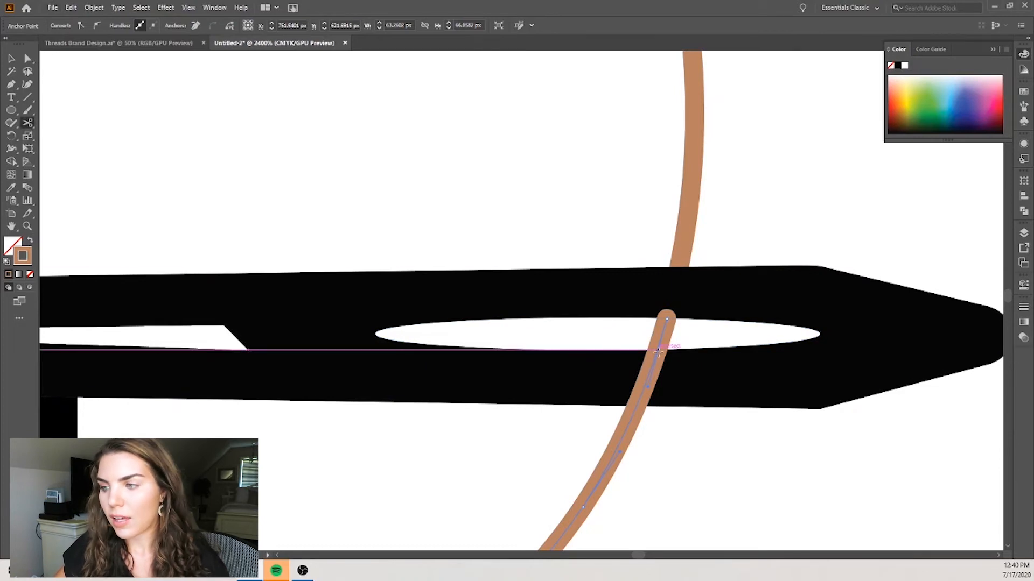
left_click(657, 353)
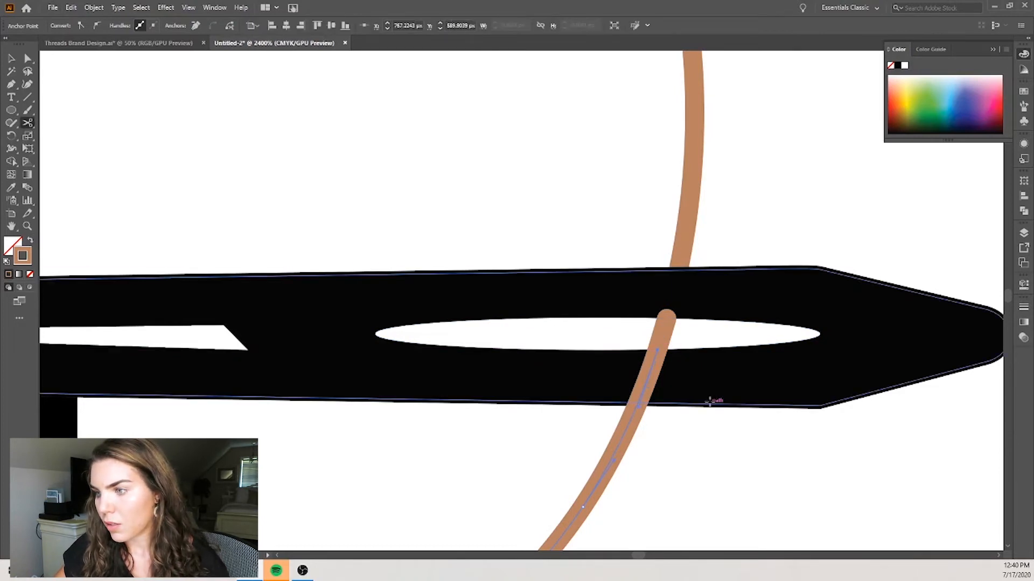
scroll(620, 415, "up", 2)
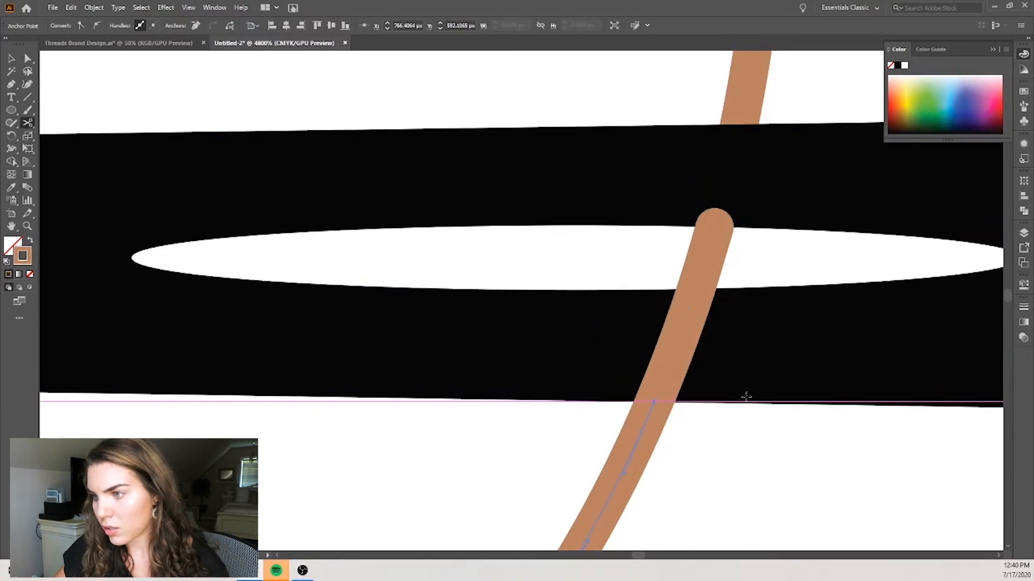
Step: Delete the short thread segment crossing the needle below its eye
left_click(29, 59)
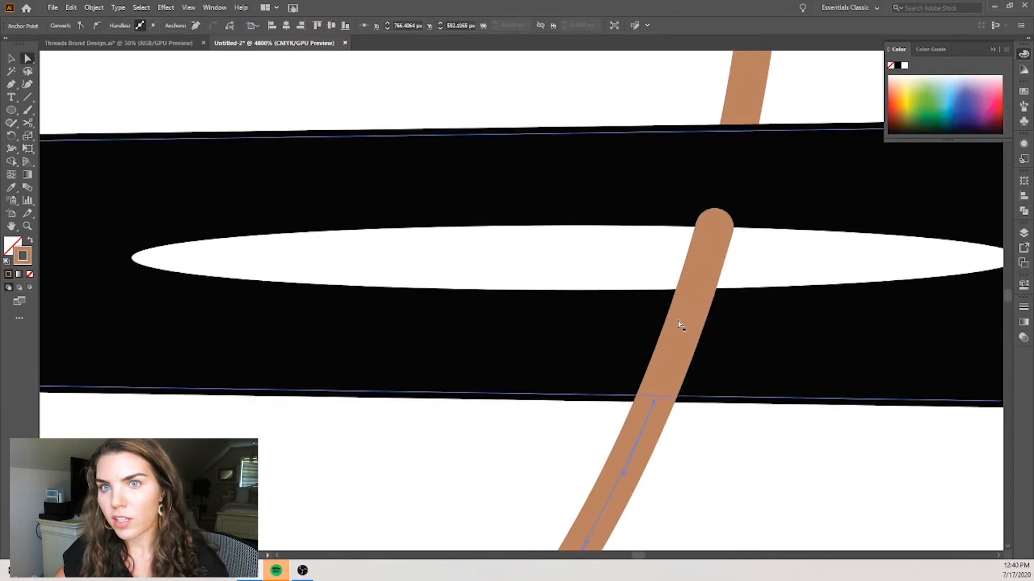
left_click(683, 336)
key("Delete")
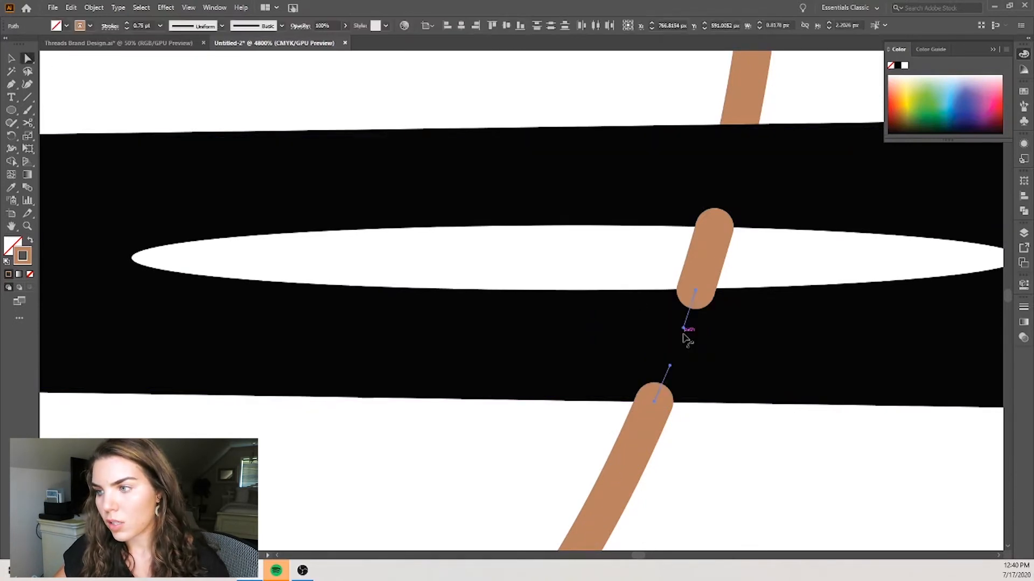
left_click(720, 480)
Step: Try sending the short thread piece inside the needle's eye to the back, and undo the change
scroll(676, 408, "down", 3)
left_click(669, 376)
right_click(669, 377)
mouse_move(730, 321)
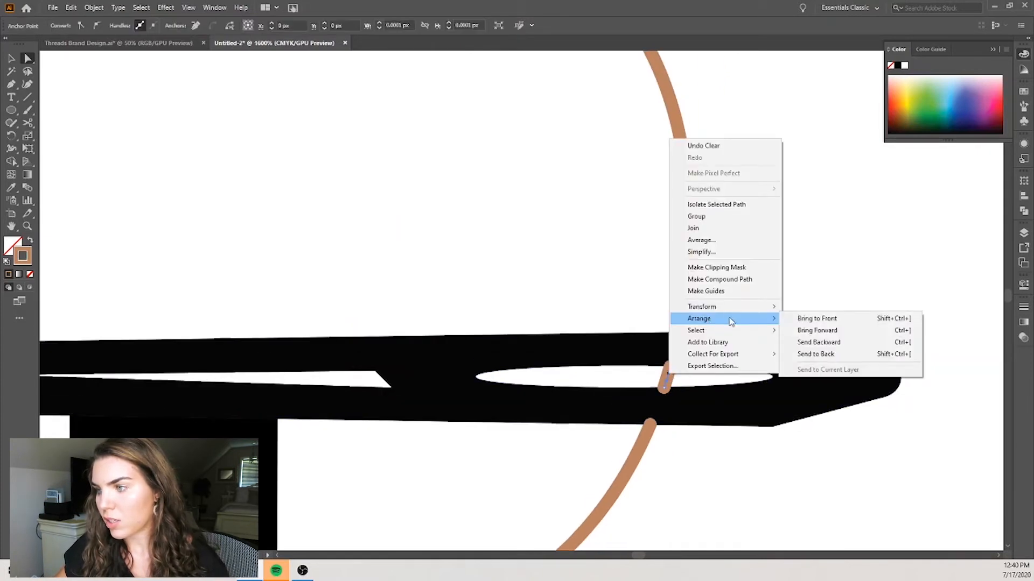
left_click(823, 355)
key("ctrl+z")
right_click(668, 385)
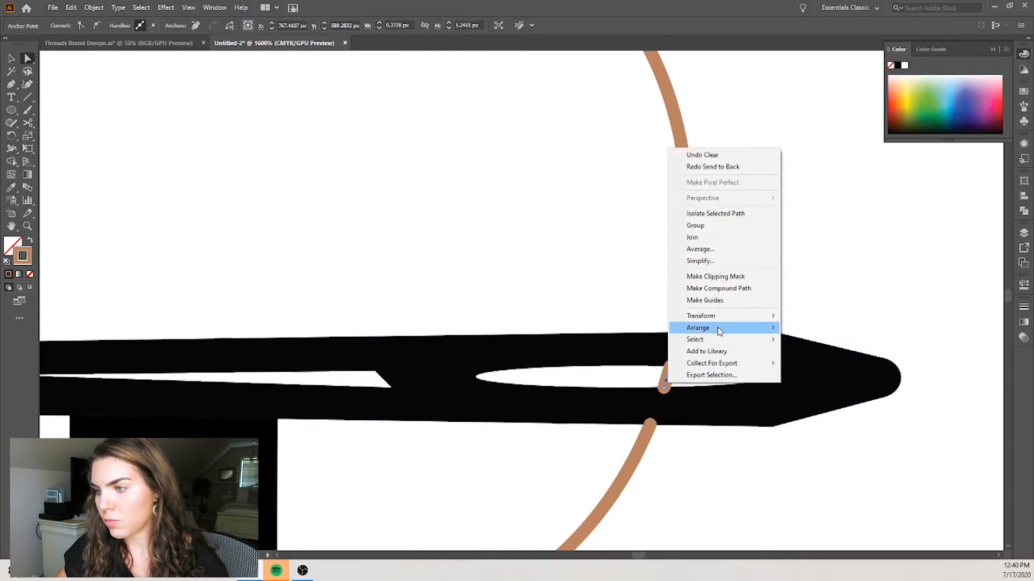
mouse_move(719, 330)
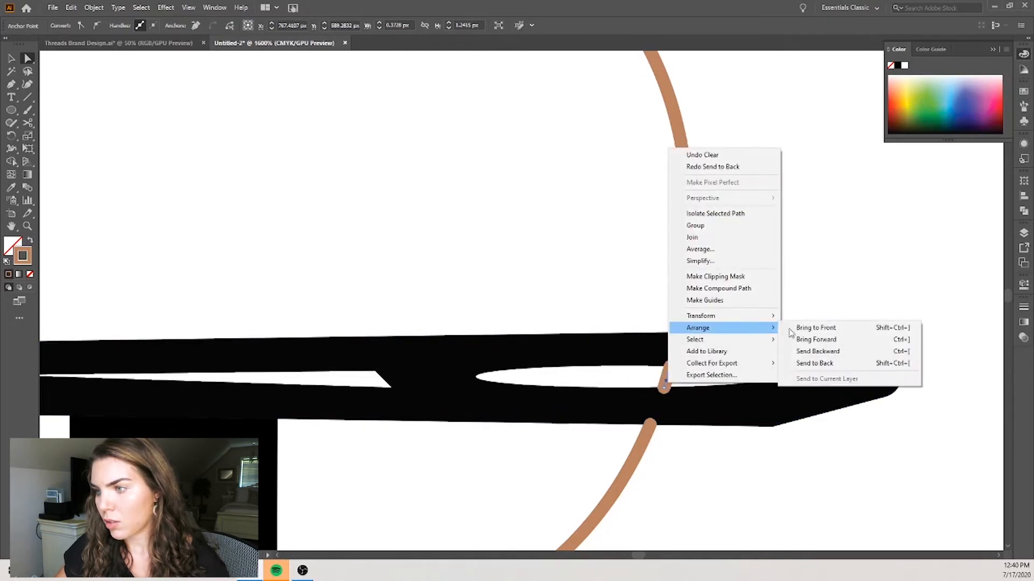
left_click(819, 364)
left_click(750, 429)
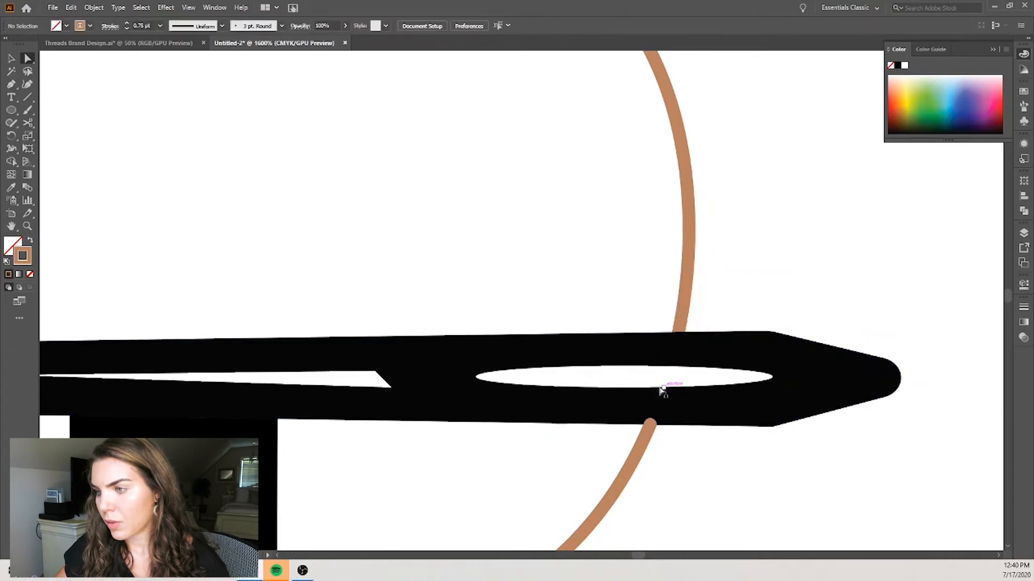
key("ctrl+z")
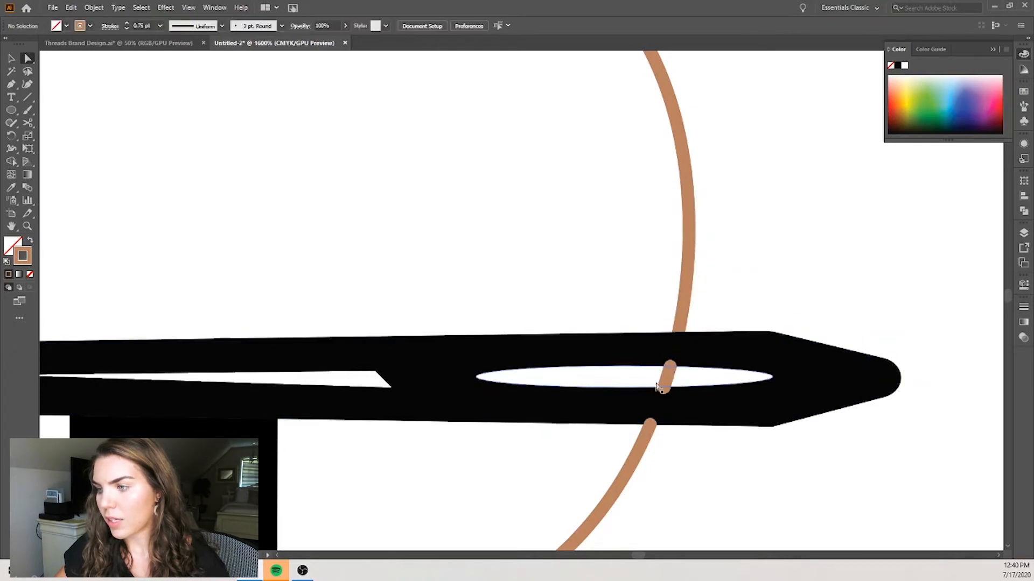
Step: Shorten the thread piece inside the needle's eye by moving its upper and lower end anchors inward
scroll(674, 384, "up", 3)
left_click(662, 342)
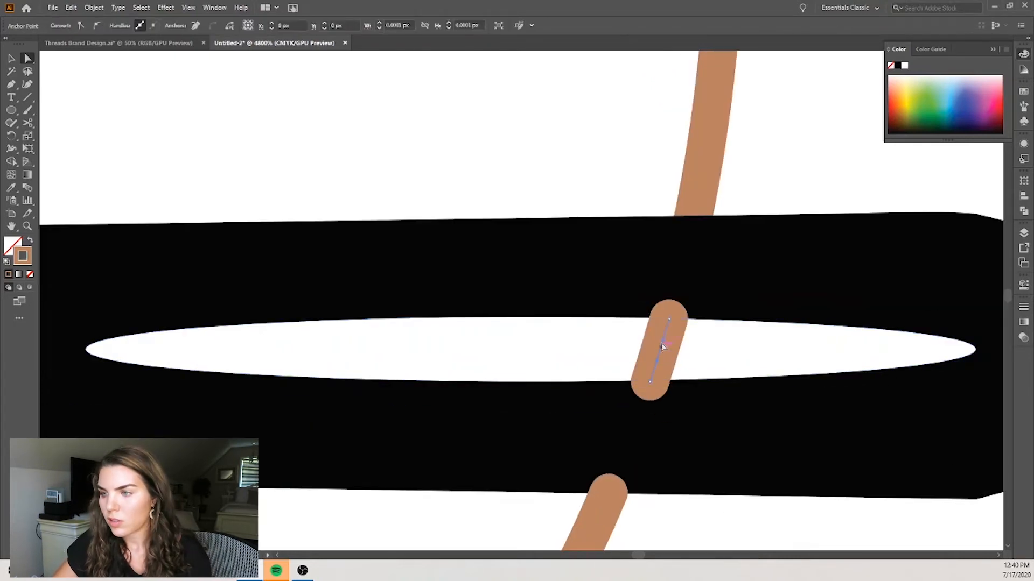
left_click(668, 328)
left_click_drag(668, 328, 653, 373)
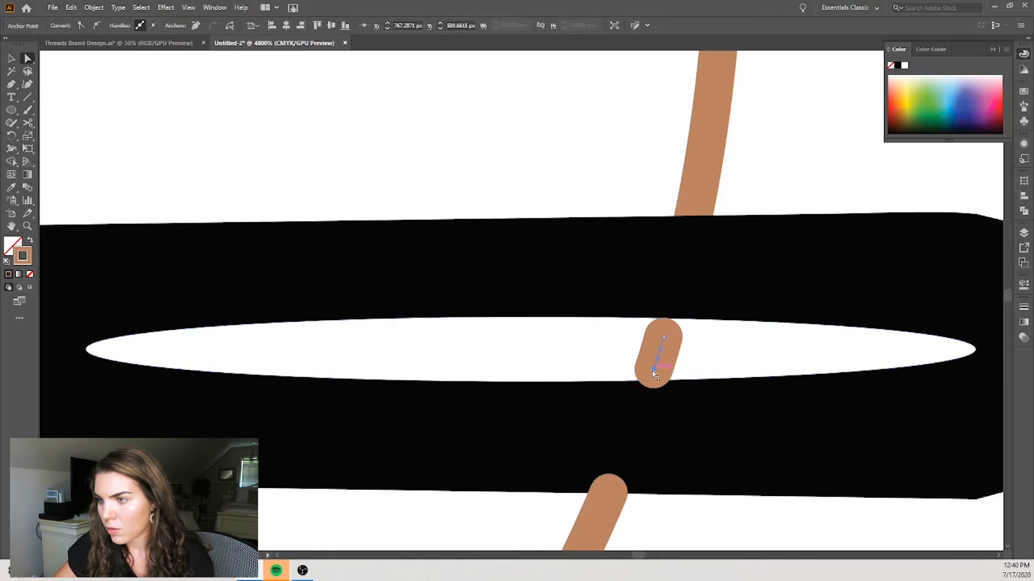
Step: Lengthen the short thread piece inside the needle's eye so its ends overlap the eye's upper and lower edges
key("ctrl+shift+a")
scroll(722, 350, "down", 4)
scroll(784, 373, "up", 1)
scroll(730, 351, "up", 4)
left_click(657, 270)
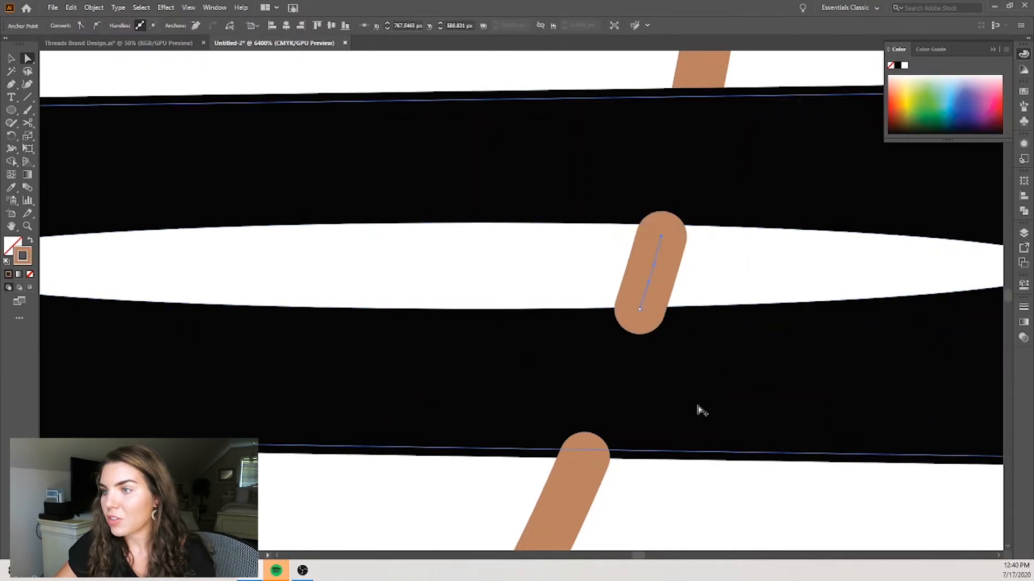
scroll(698, 415, "down", 3)
left_click(787, 491)
Step: Try to subtract the narrow white slit from the needle with Minus Front, and undo the operation
scroll(725, 368, "down", 3)
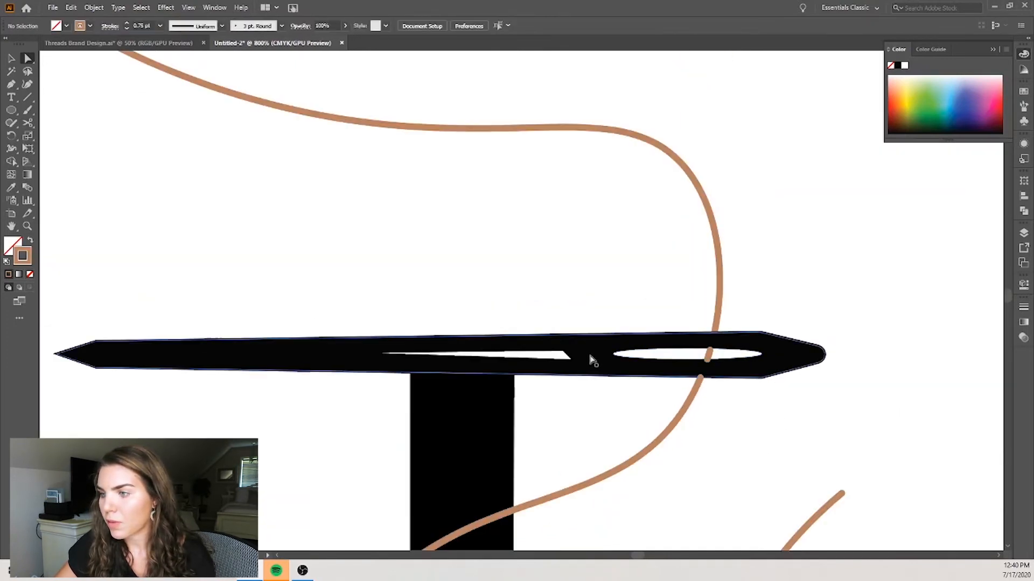
left_click(607, 362)
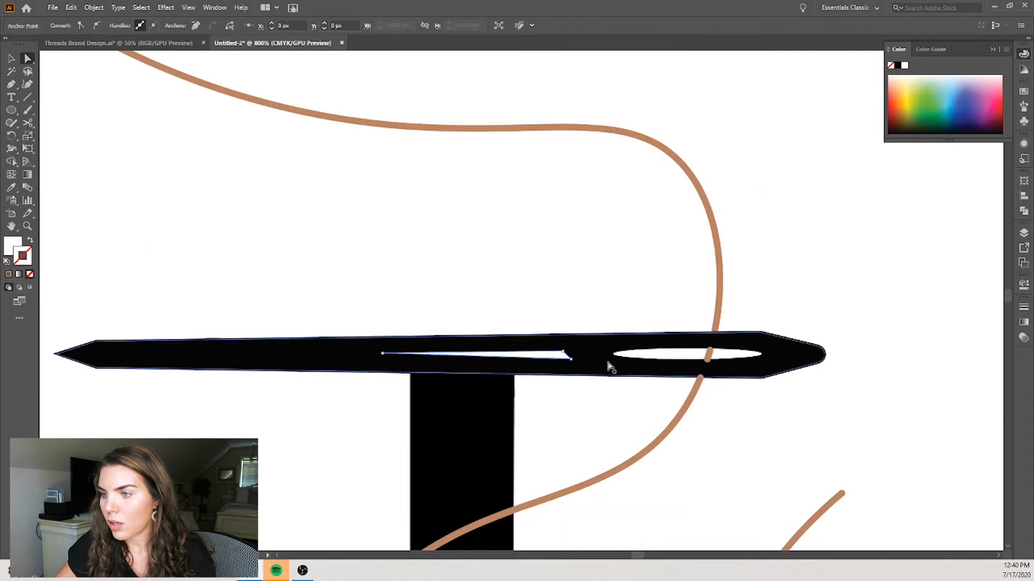
left_click(1024, 212)
left_click(920, 208)
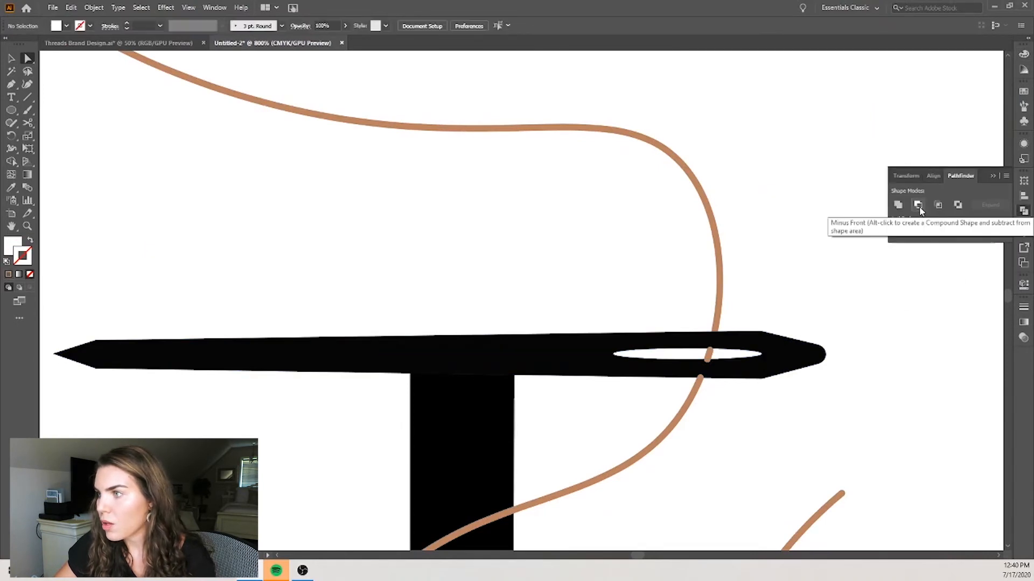
key("ctrl+z")
Step: Cut both the white slit and the eye shape out of the black needle with Pathfinder's Minus Front
left_click(619, 305)
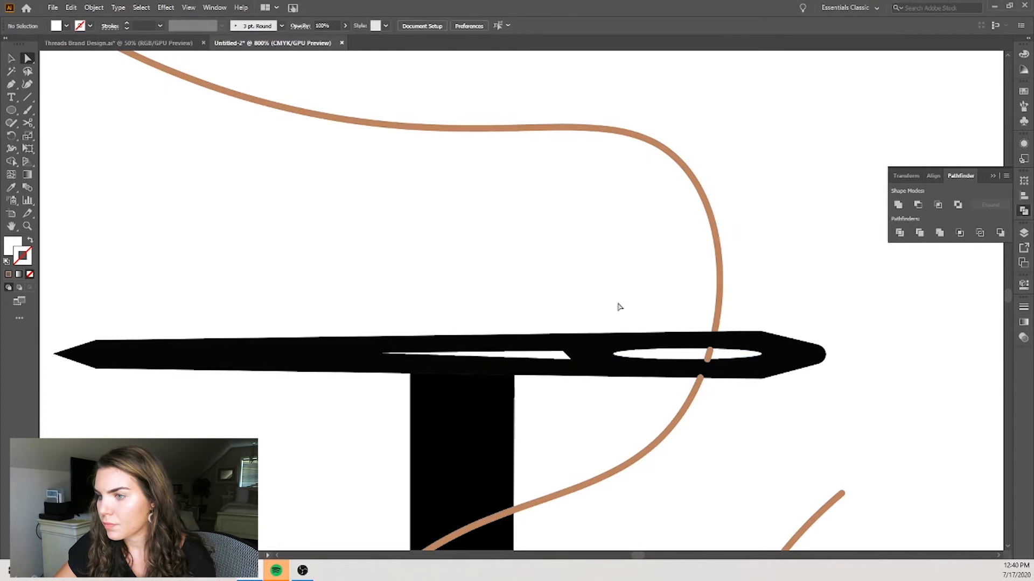
left_click(552, 361)
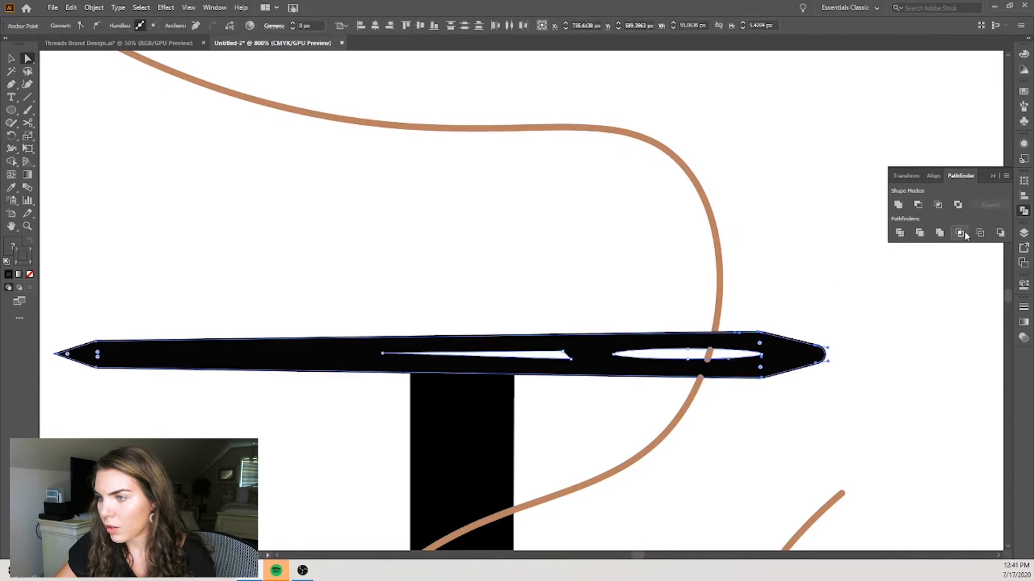
left_click(918, 205)
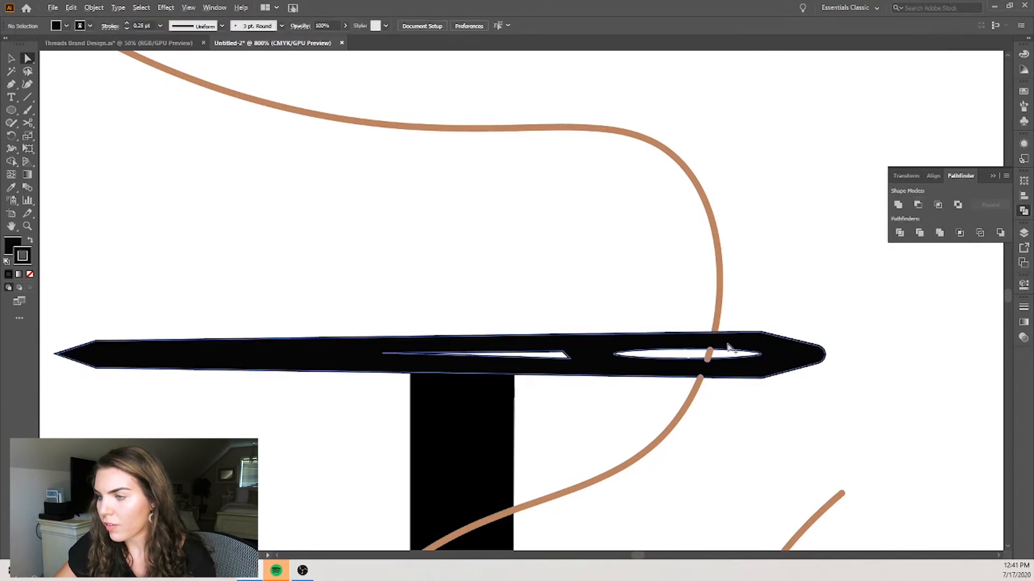
scroll(722, 351, "up", 2)
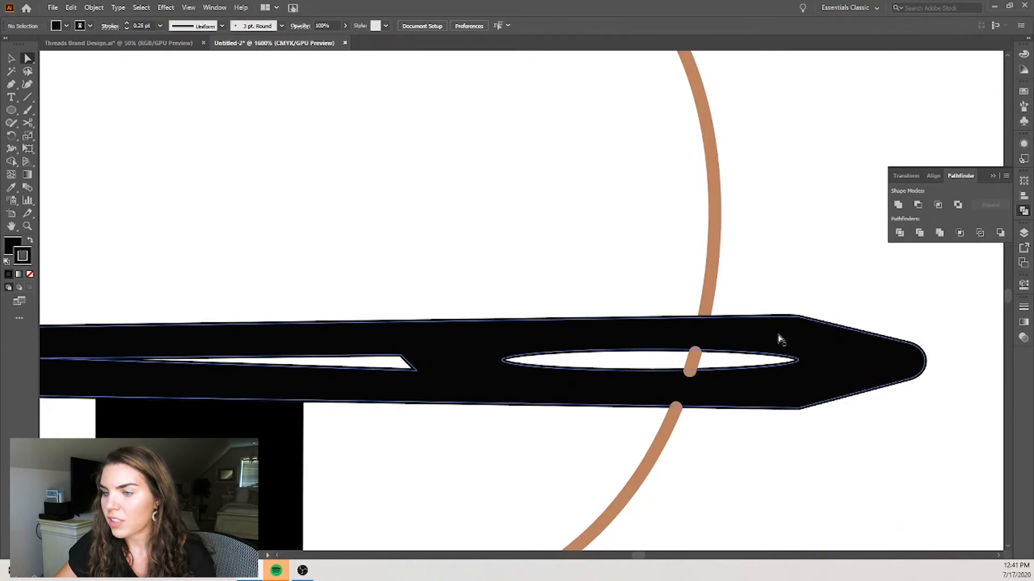
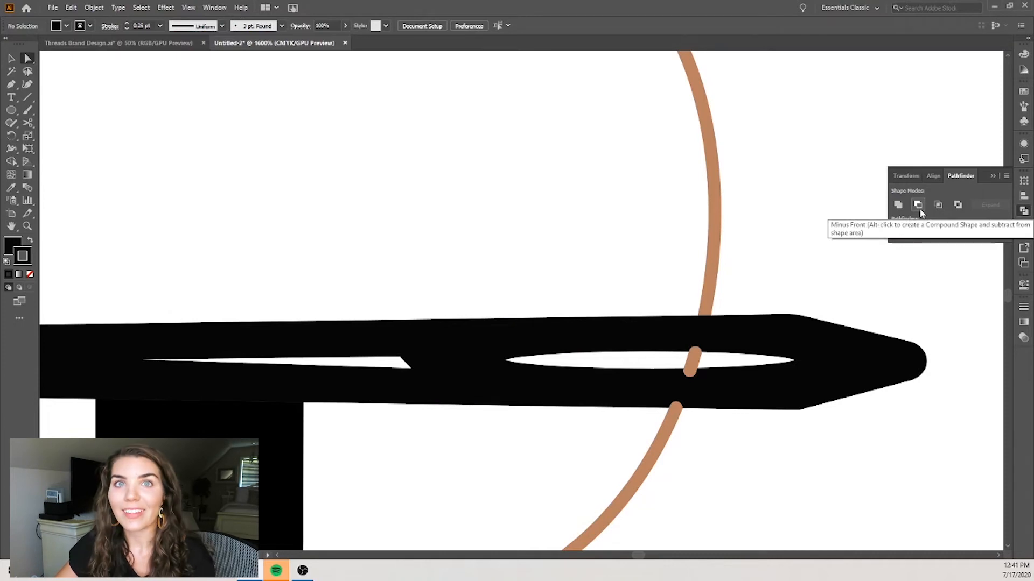
Step: Send the short thread piece in the needle's eye behind the needle
scroll(729, 261, "down", 1)
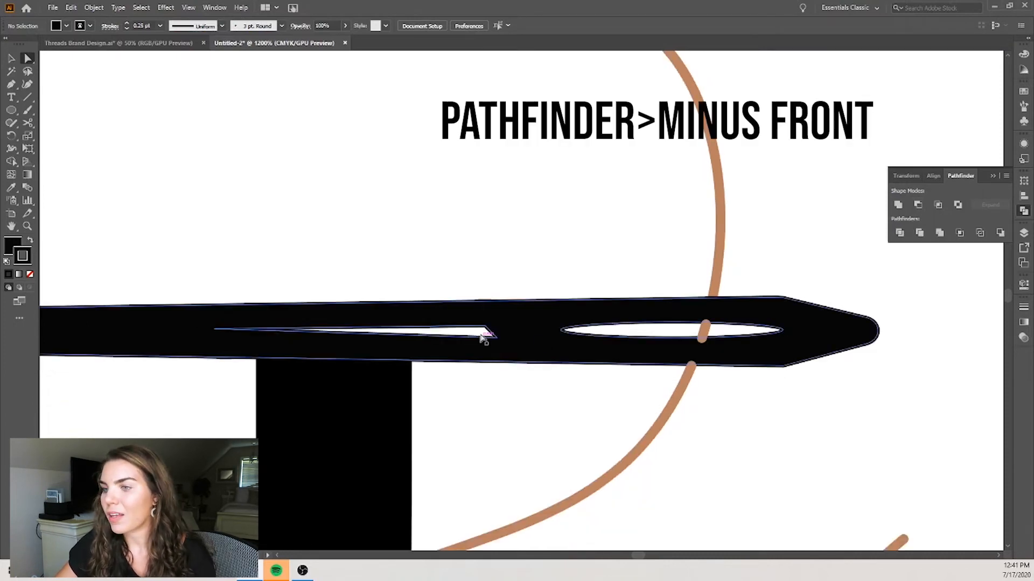
right_click(703, 335)
mouse_move(789, 277)
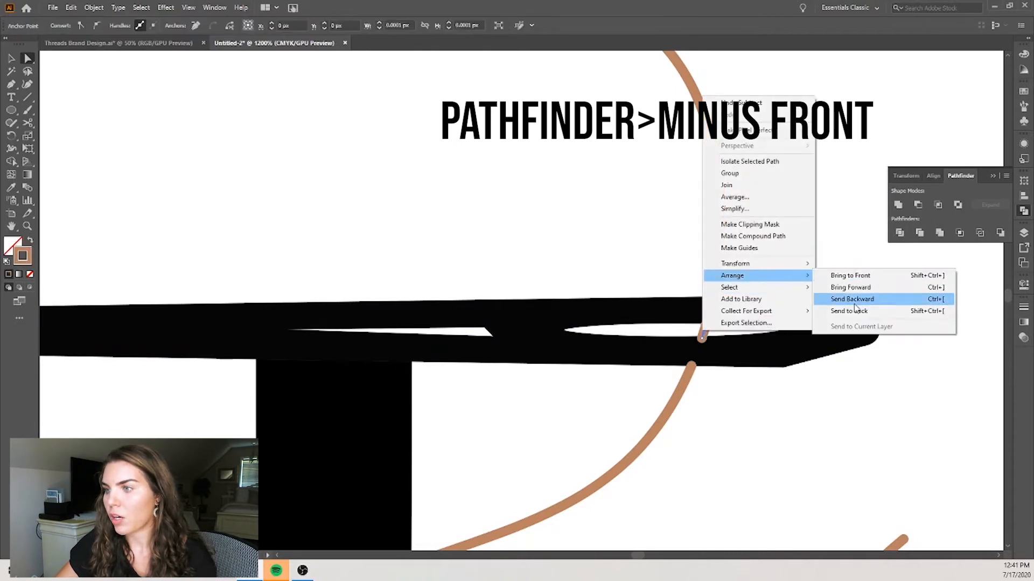
left_click(854, 303)
left_click(890, 404)
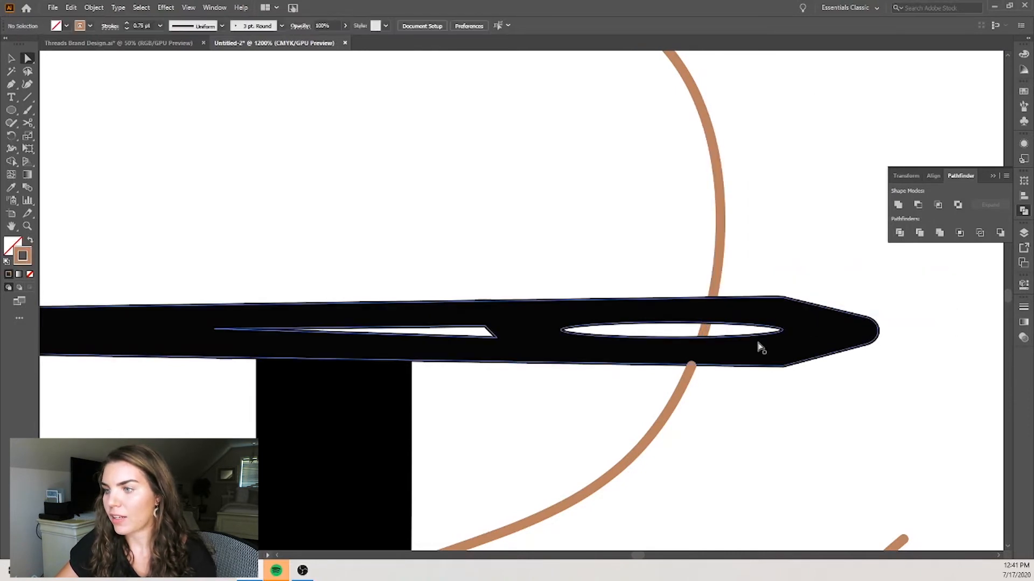
Step: Move the upper end anchor of the thread section below the needle slightly down, away from the needle's lower edge
scroll(748, 358, "down", 2)
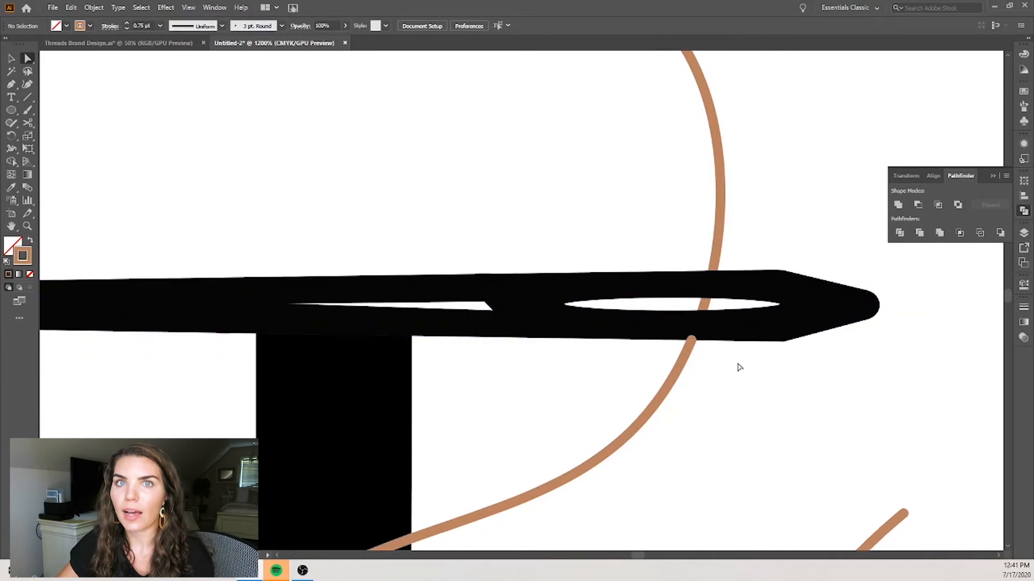
left_click(689, 346)
scroll(701, 357, "up", 4)
mouse_move(654, 310)
left_mouse_down()
mouse_move(642, 323)
mouse_move(655, 331)
left_mouse_up()
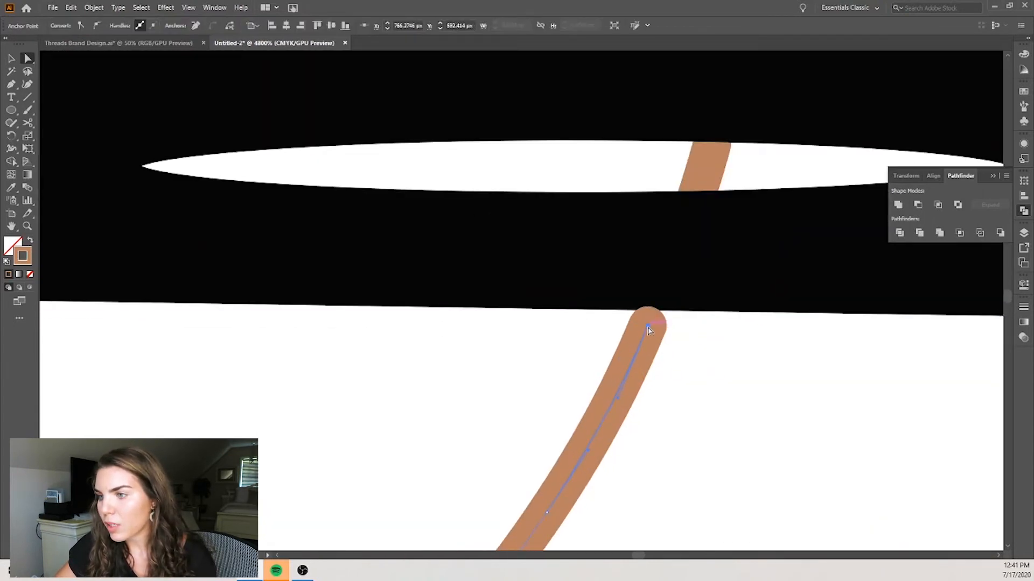
left_click(792, 362)
Step: Cut the lower thread with the Scissors tool at both edges of the stem, where its upper part crosses the stem
scroll(750, 362, "down", 9)
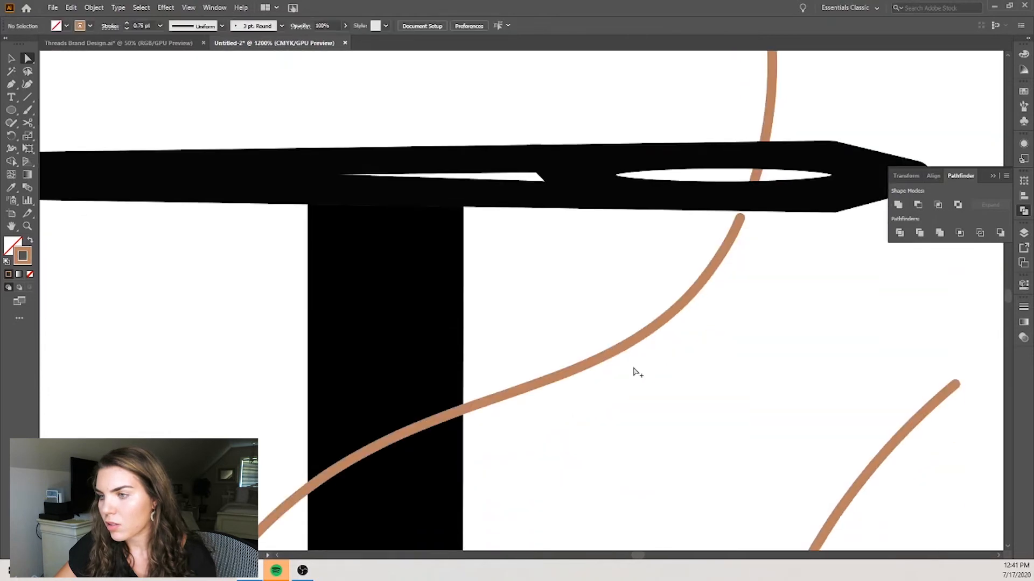
scroll(588, 419, "up", 4)
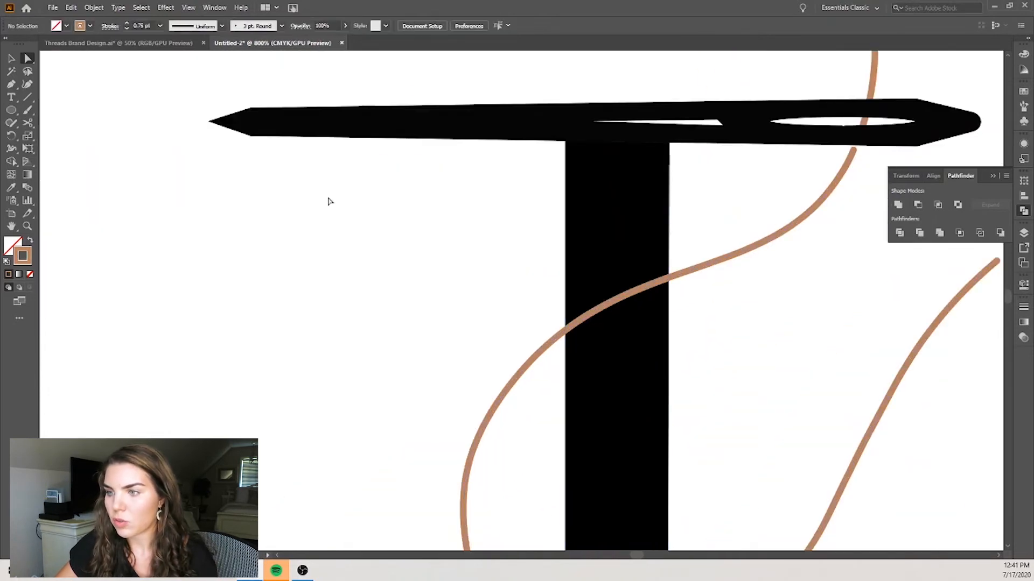
left_click(523, 372)
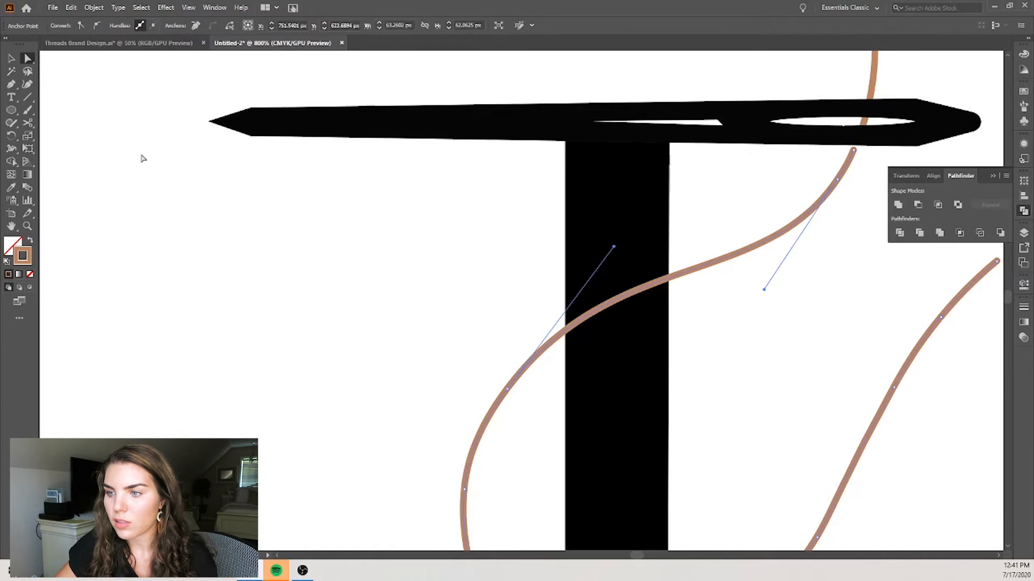
left_click(27, 123)
scroll(450, 263, "up", 2)
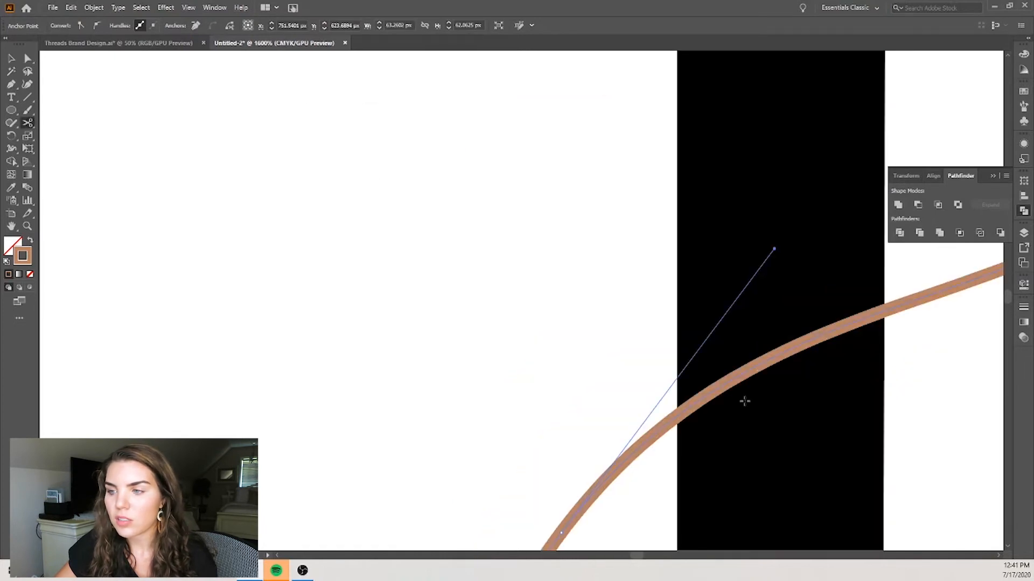
left_click(680, 415)
left_click(884, 310)
Step: Delete the cut thread segment that crosses the upper part of the stem
scroll(883, 354, "down", 1)
scroll(854, 356, "right", 2)
key("v")
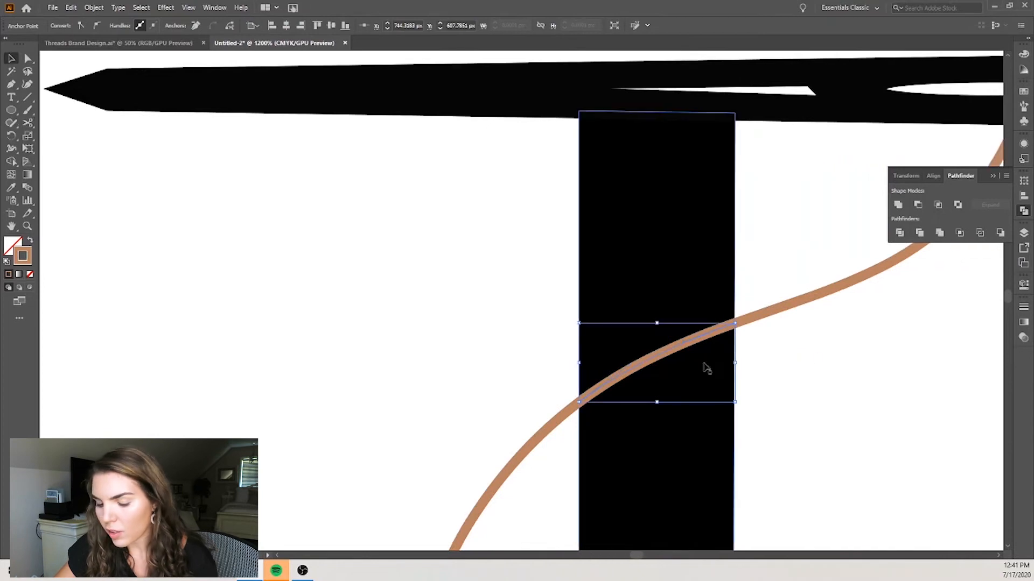
key("Delete")
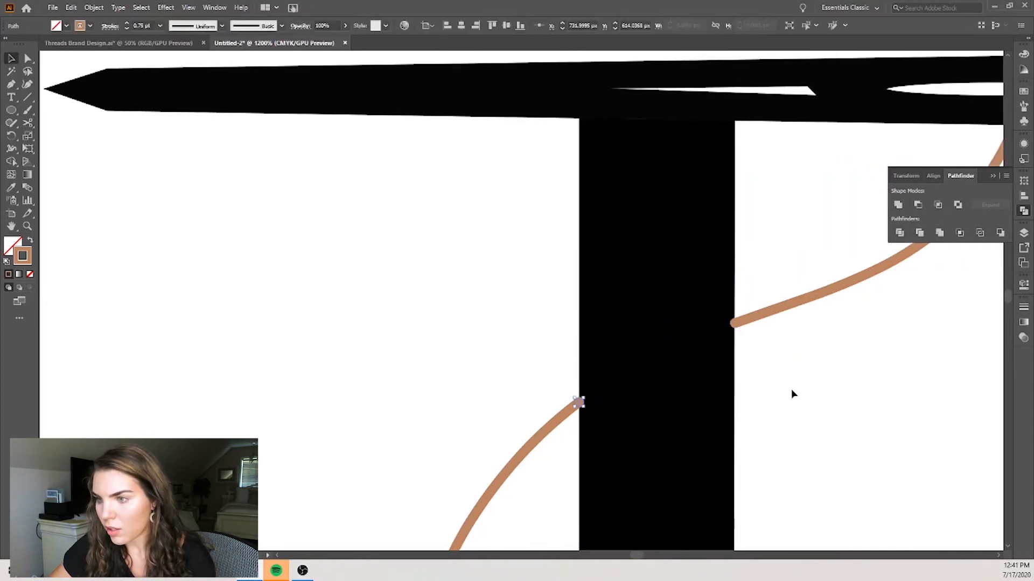
Step: Send the thread section between the needle and the stem's right edge to the back
right_click(773, 313)
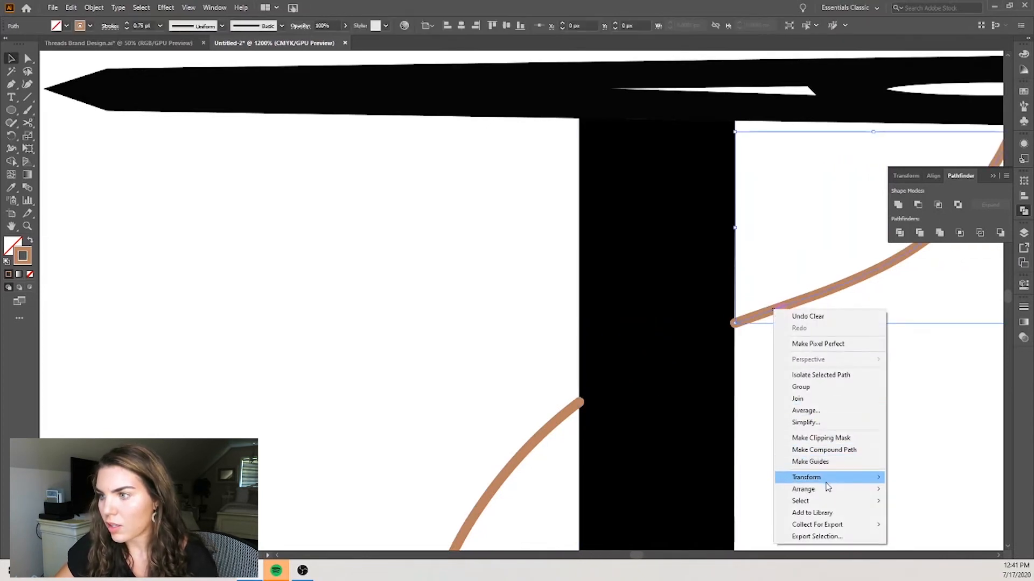
mouse_move(864, 489)
left_click(918, 525)
left_click(814, 405)
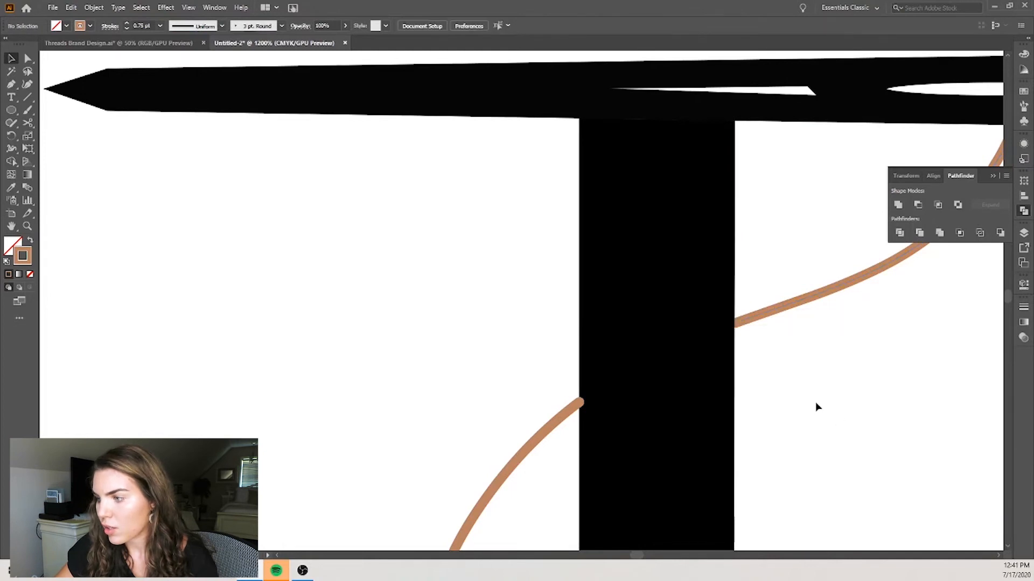
Step: Extend the upper end of the thread section right of the stem up behind the needle
scroll(766, 376, "right", 2)
left_click(838, 153)
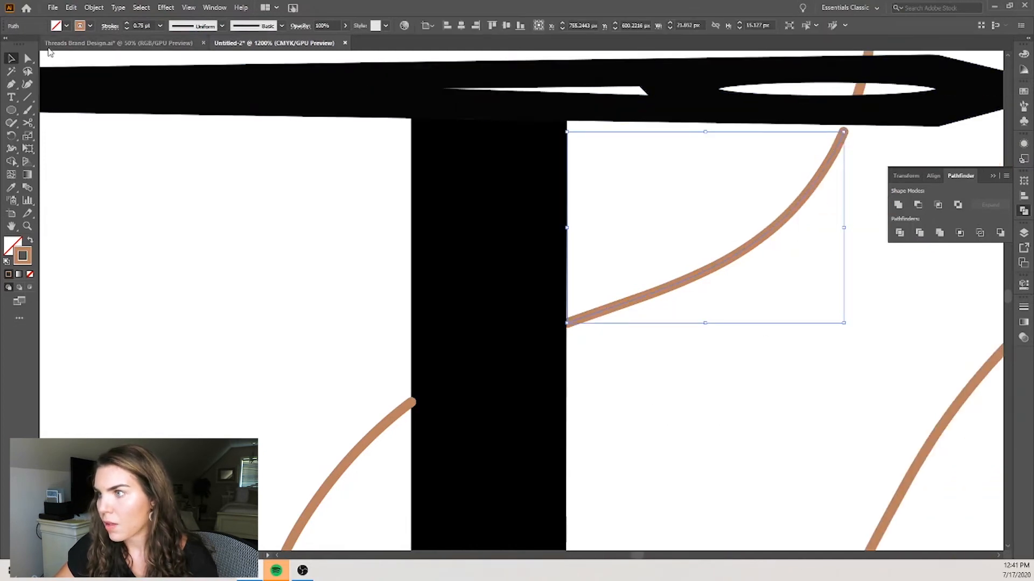
left_click(28, 57)
left_click(891, 105)
scroll(878, 115, "up", 3)
left_click_drag(789, 165, 798, 142)
left_click(811, 242)
Step: Adjust the upper end anchor of the thread loop where it meets the stem's left edge
scroll(813, 265, "down", 7)
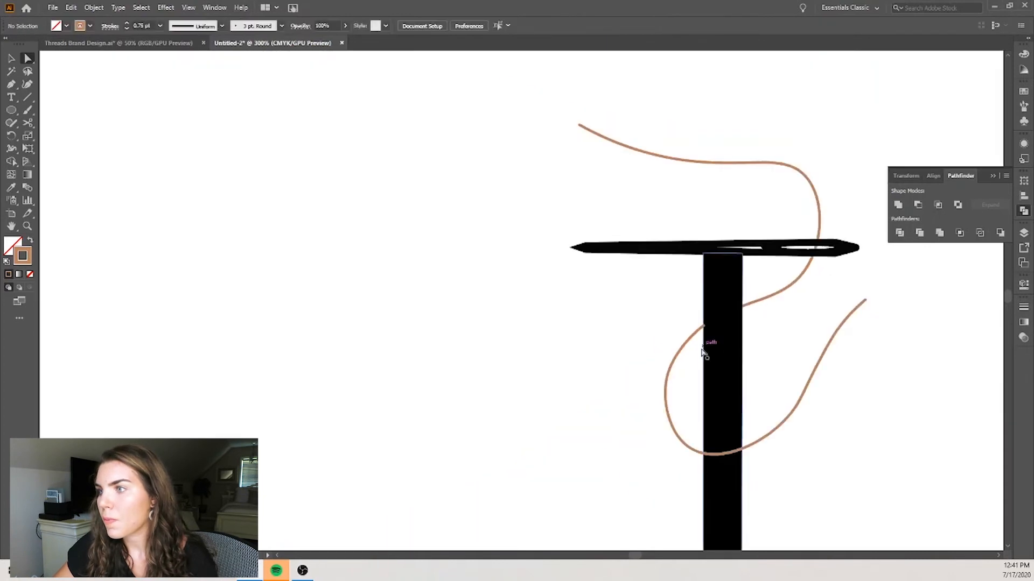
scroll(714, 347, "up", 4)
right_click(518, 144)
left_click(492, 188)
left_click(492, 188)
scroll(497, 120, "up", 3)
left_click(583, 168)
left_click(591, 164)
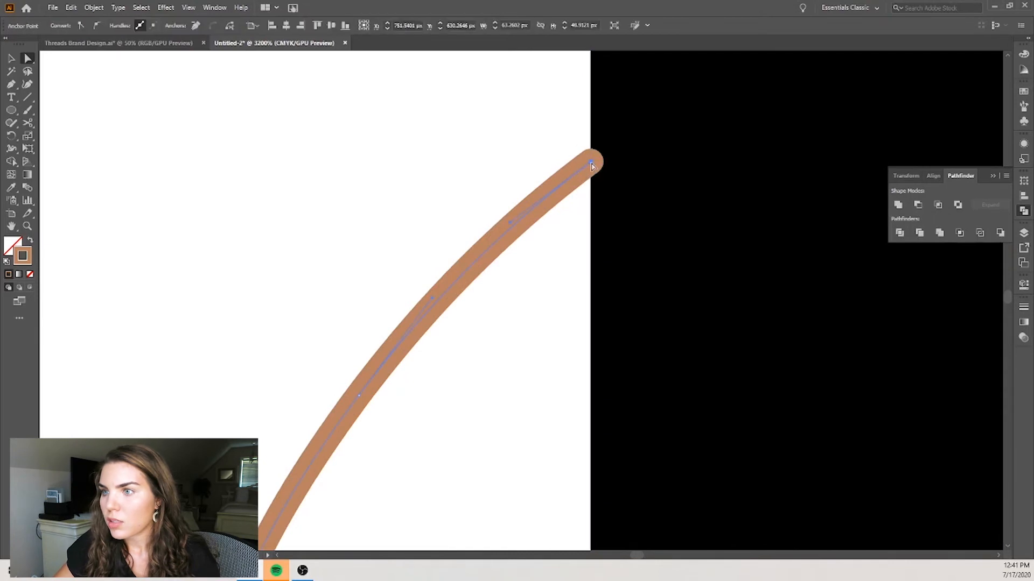
left_click(570, 257)
scroll(584, 262, "down", 6)
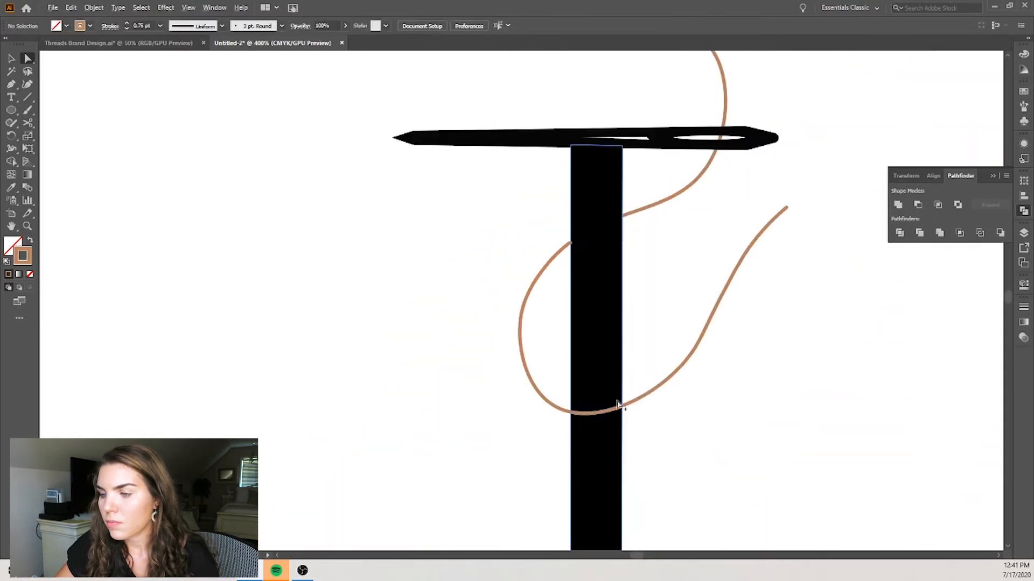
Step: Cut the thread loop with the Scissors tool a short distance before its upper end at the stem's left edge
scroll(618, 405, "up", 2)
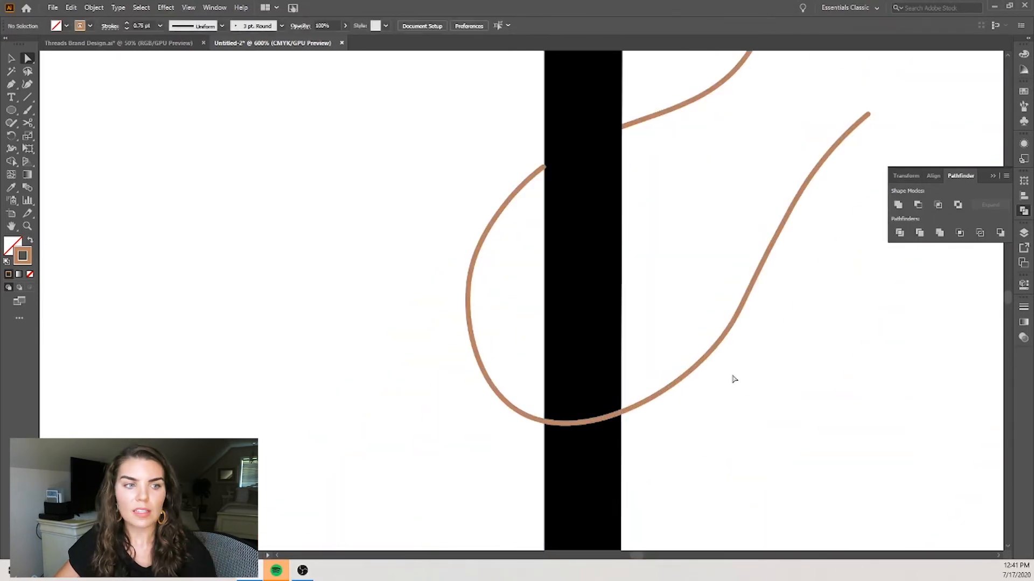
scroll(593, 398, "up", 2)
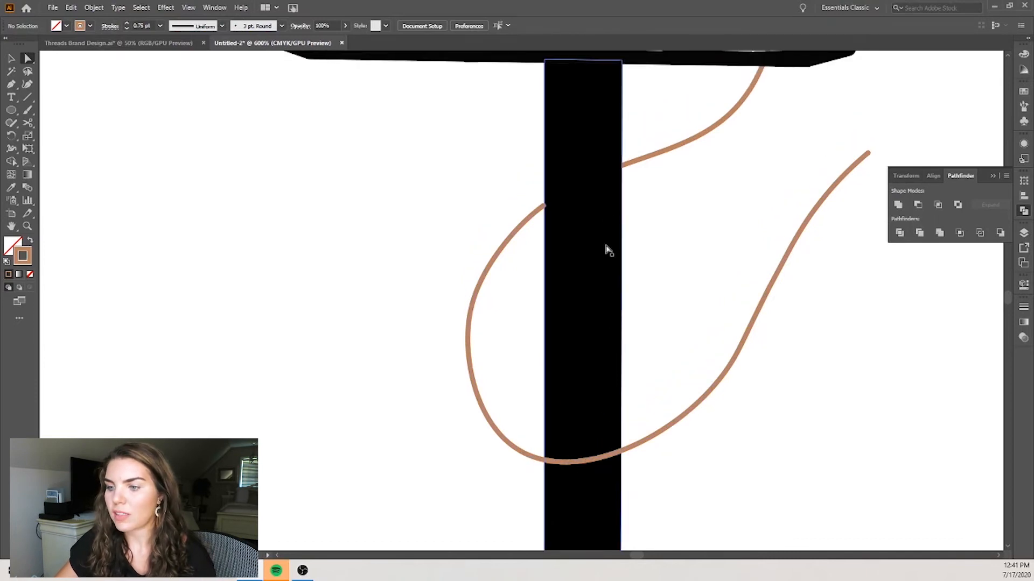
scroll(563, 205, "up", 1)
scroll(549, 211, "up", 7)
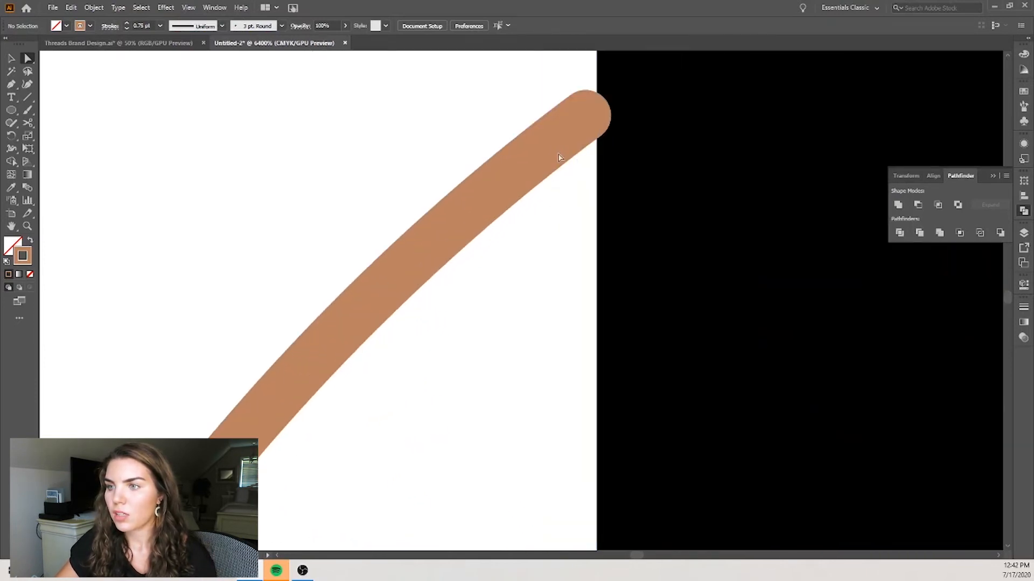
left_click(560, 141)
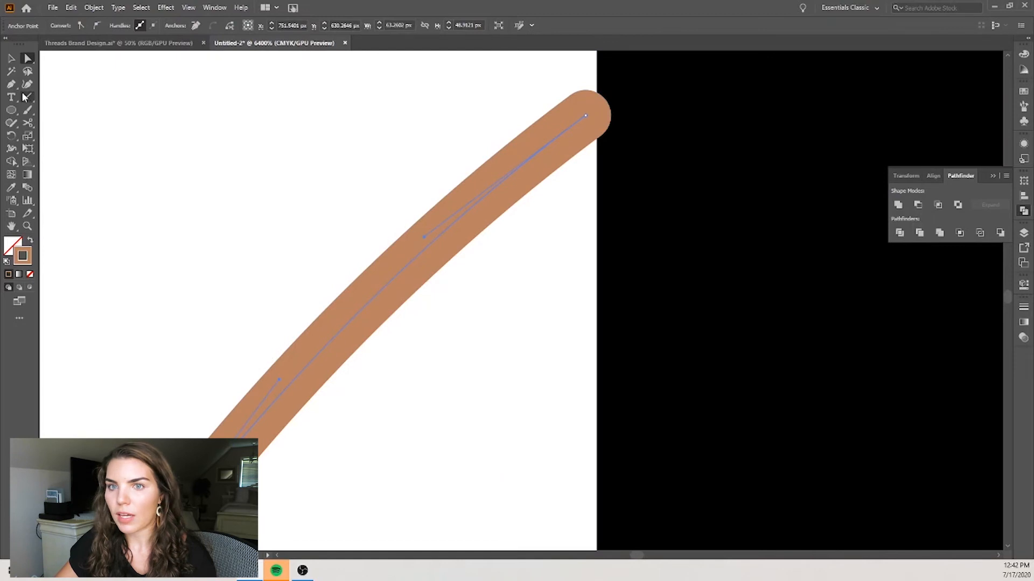
left_click(28, 123)
left_click(434, 249)
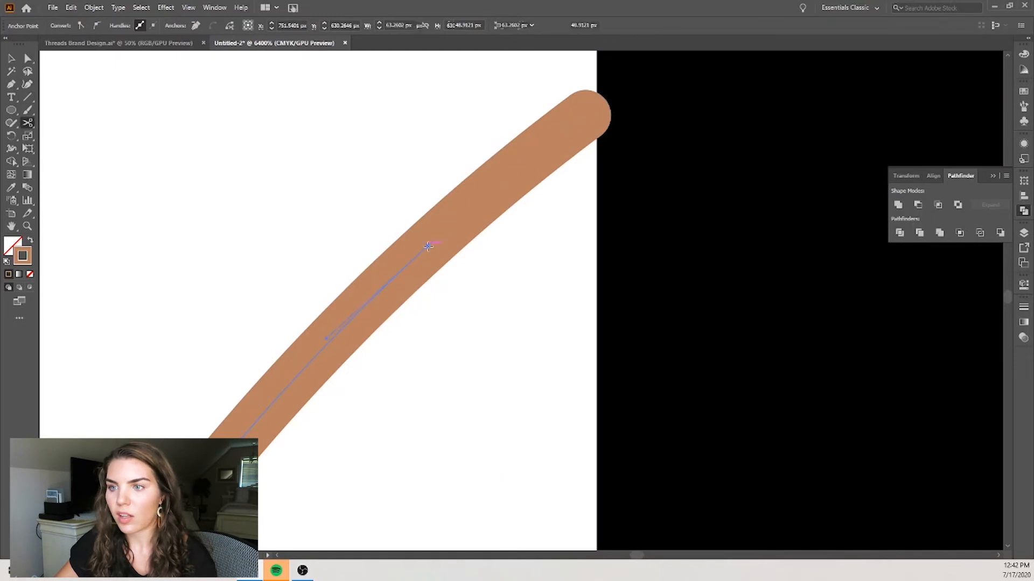
Step: Send the short cut thread piece at the stem's left edge to the back
left_click(23, 62)
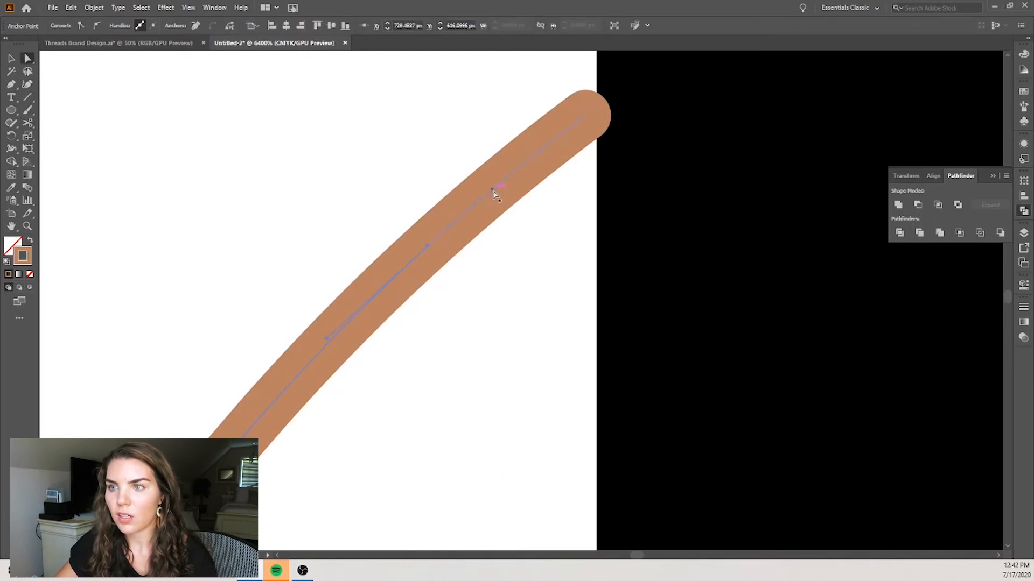
right_click(493, 190)
mouse_move(584, 377)
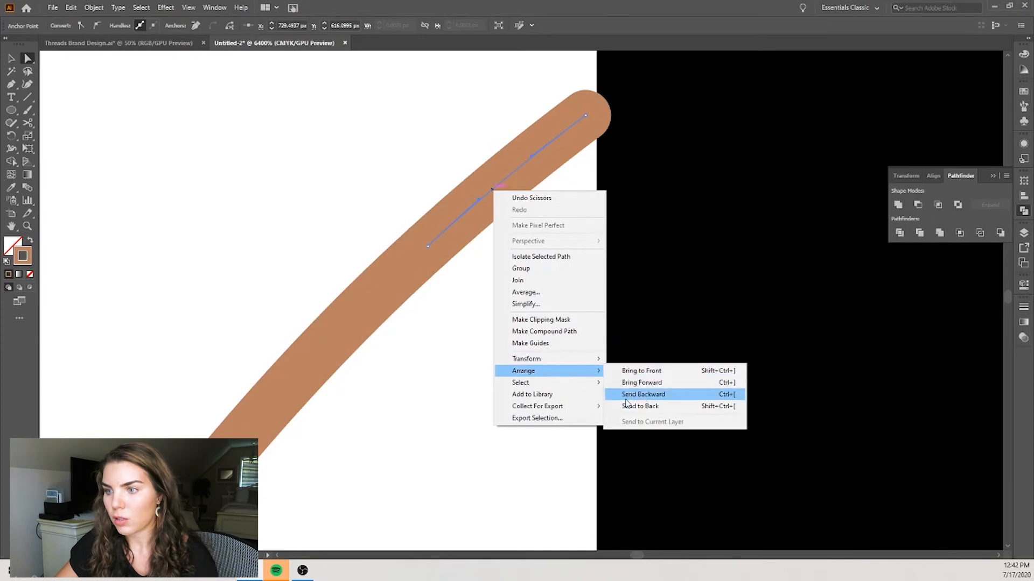
left_click(630, 407)
left_click(475, 395)
Step: Extend the short thread piece's upper end anchor slightly up and right, behind the stem
left_click(585, 117)
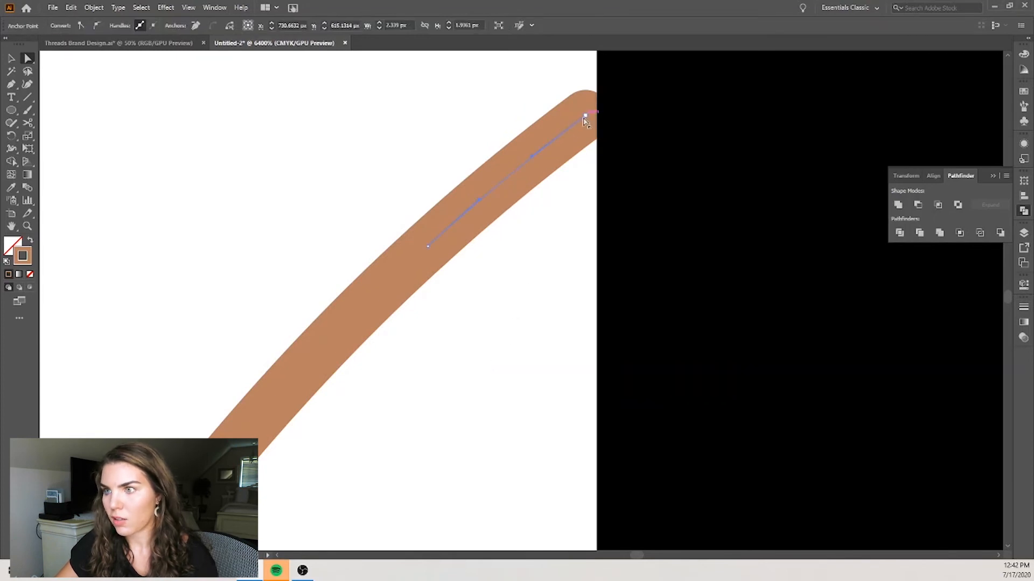
left_click_drag(585, 117, 610, 95)
left_click(551, 254)
scroll(545, 243, "down", 9)
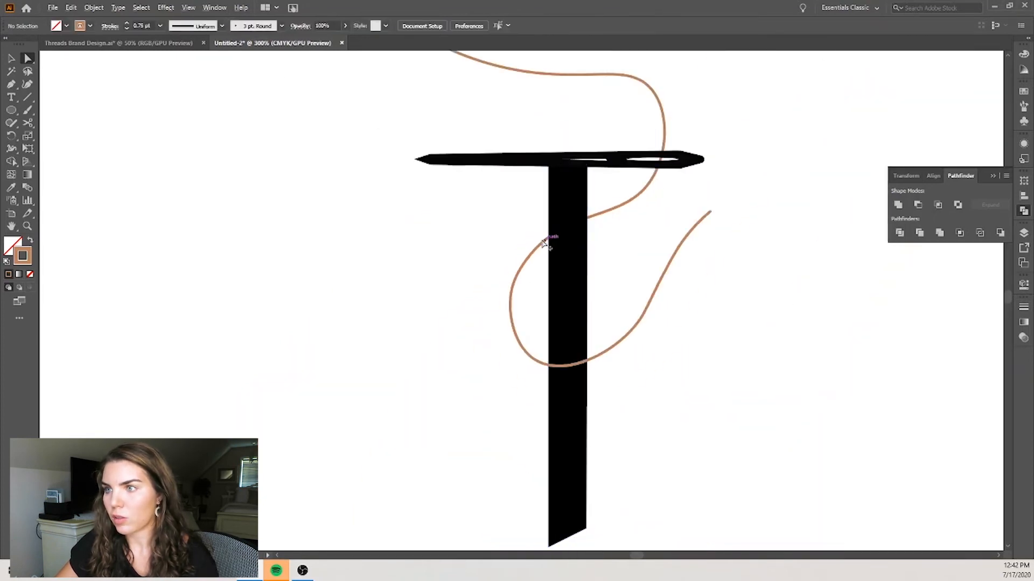
Step: Compare the butt cap on the thread's loose right end with the round cap, keeping the stroke cap round
scroll(721, 215, "up", 1)
scroll(743, 178, "up", 2)
scroll(663, 326, "down", 1)
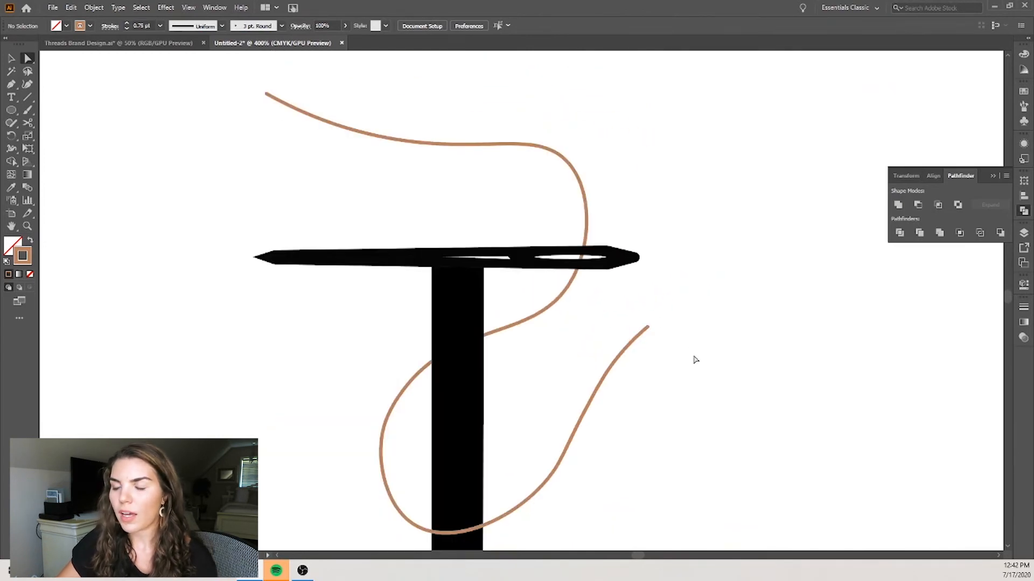
scroll(673, 332, "up", 6)
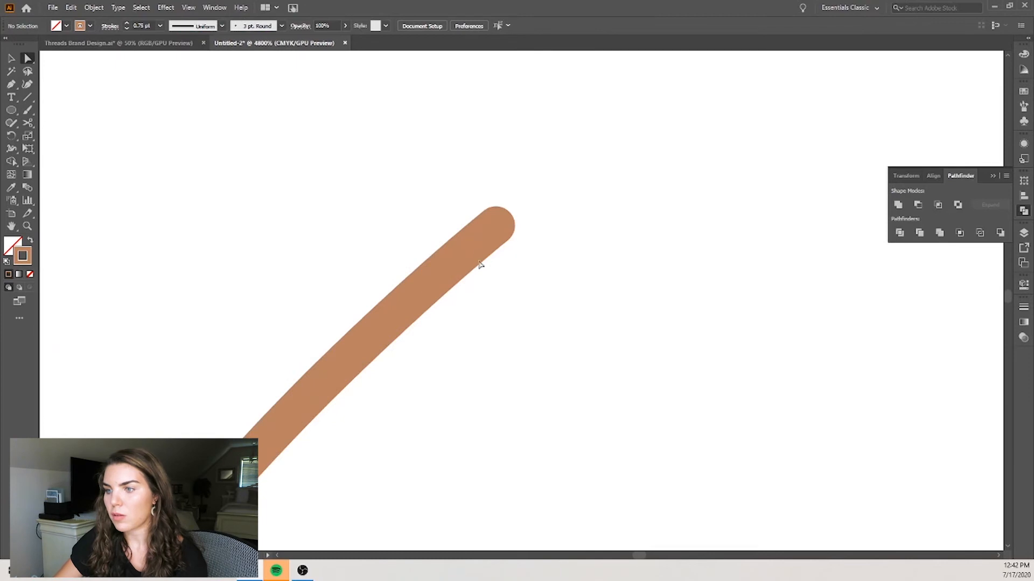
left_click(482, 242)
scroll(610, 249, "down", 4)
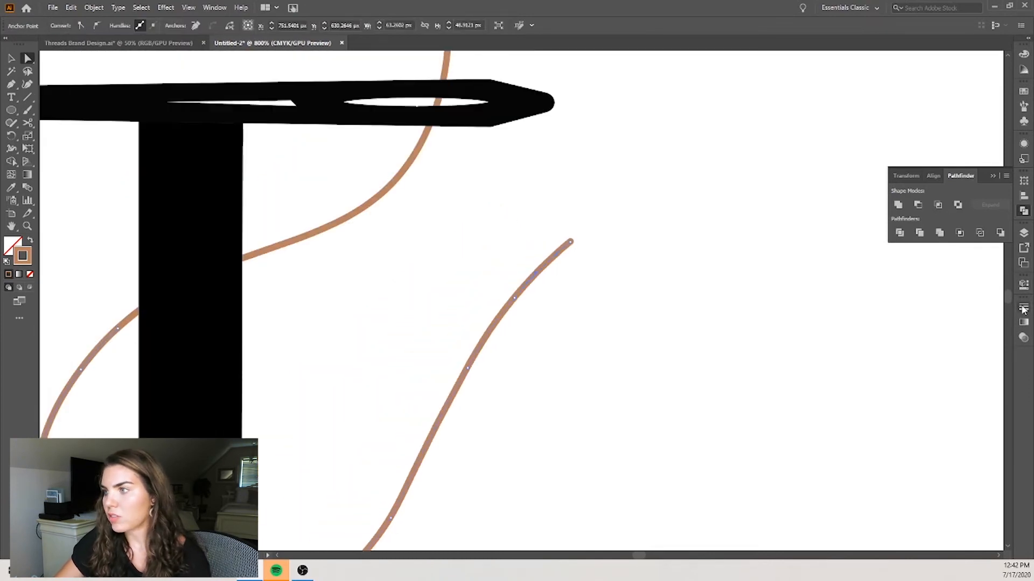
left_click(1023, 309)
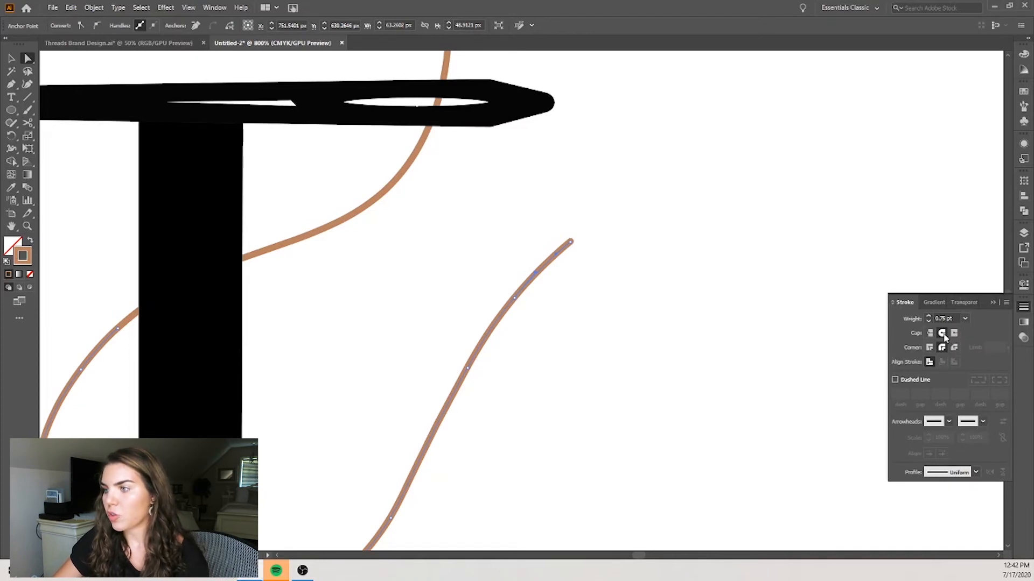
scroll(660, 280, "up", 2)
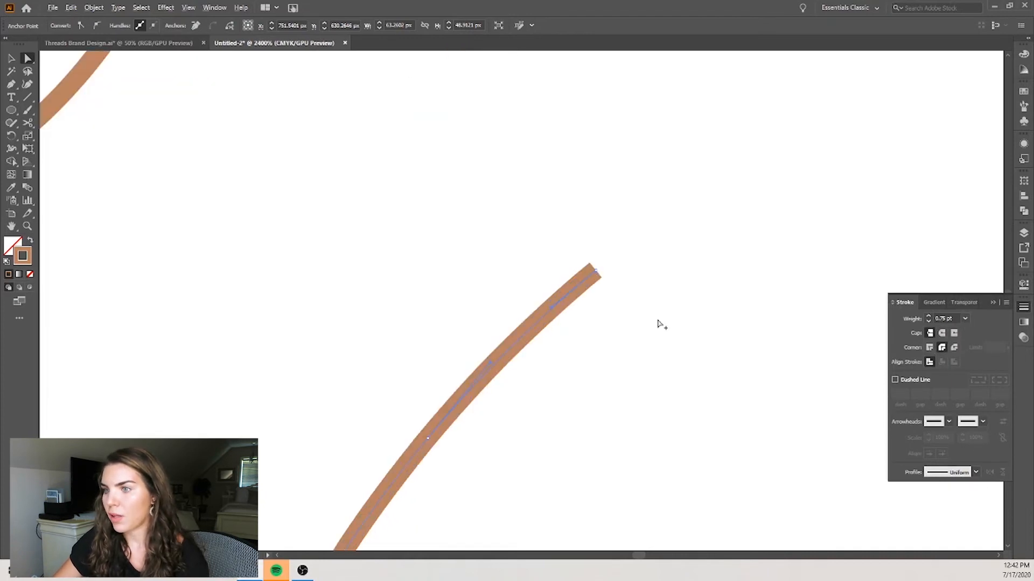
left_click(942, 333)
left_click(779, 377)
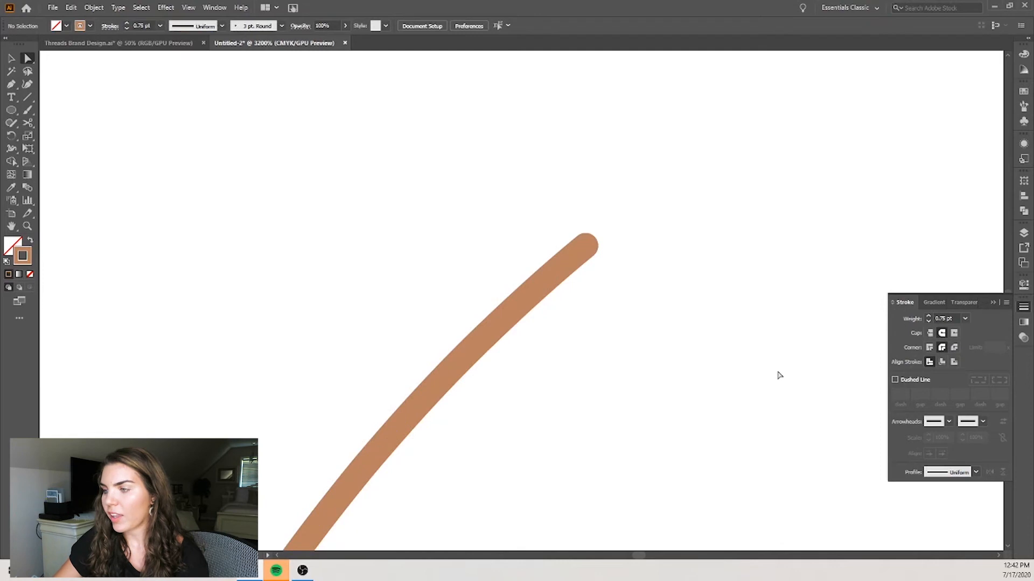
Step: Move the redrawn T logo further right on the artboard and group its parts
scroll(631, 366, "down", 8)
scroll(630, 367, "down", 4)
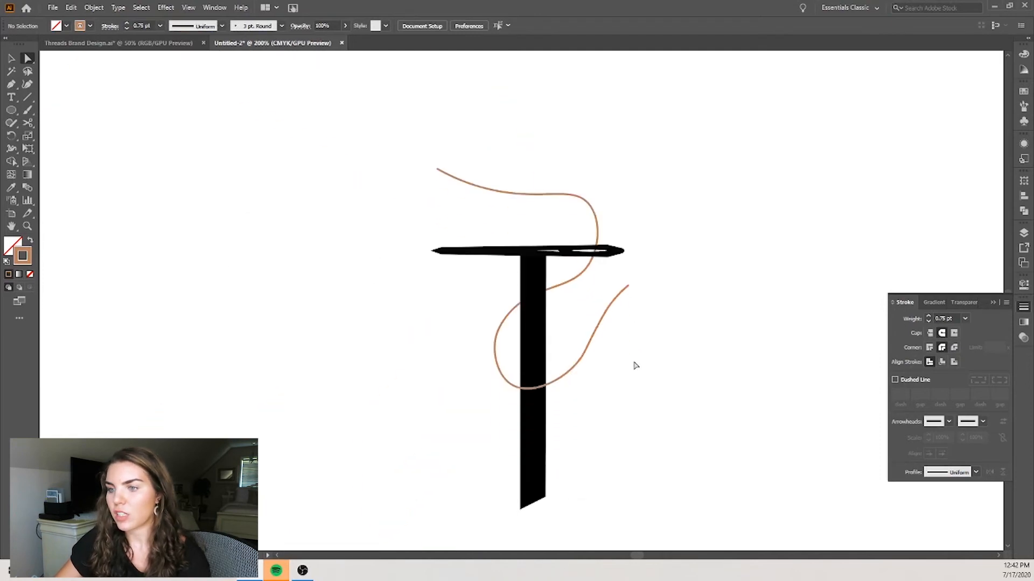
scroll(630, 366, "down", 3)
scroll(630, 357, "down", 3)
scroll(623, 349, "down", 2)
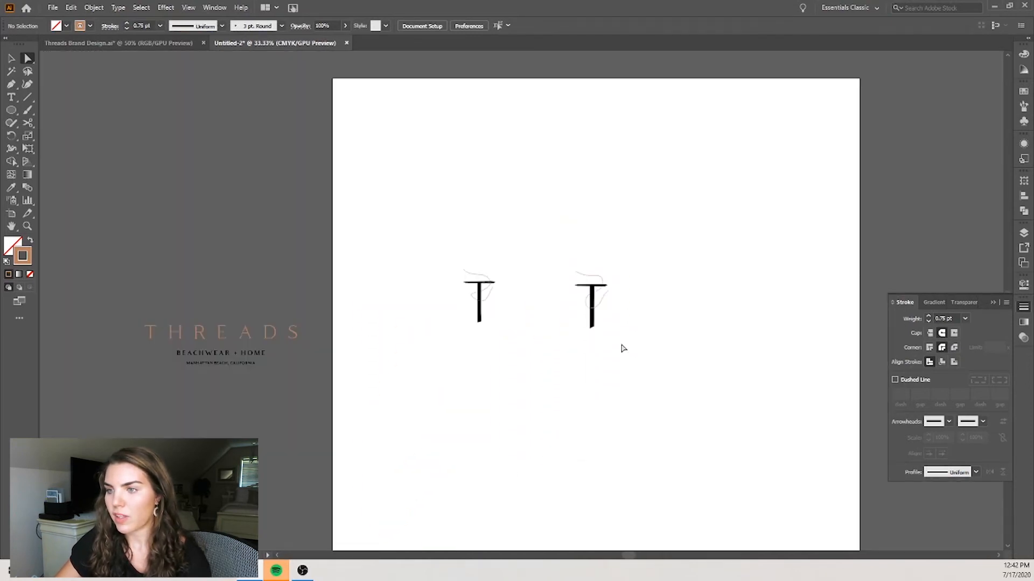
left_click(11, 59)
left_click_drag(652, 227, 650, 314)
left_click(729, 337)
left_click(653, 311)
right_click(649, 313)
left_click(676, 393)
left_click(688, 348)
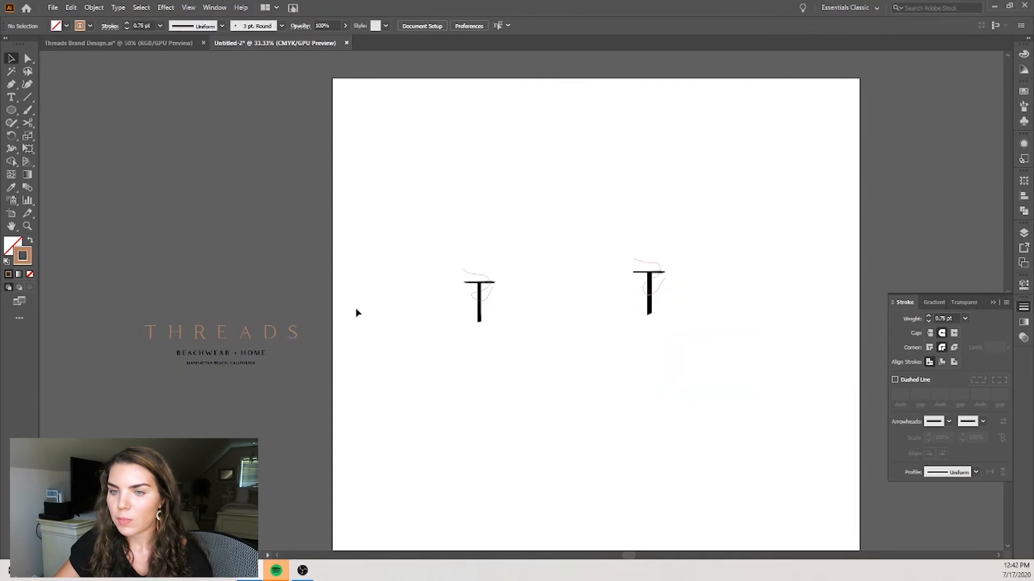
Step: Create a text frame below the redrawn T containing THREADS in 48 pt Coldiac Free Regular
left_click(17, 98)
left_click_drag(584, 330, 746, 367)
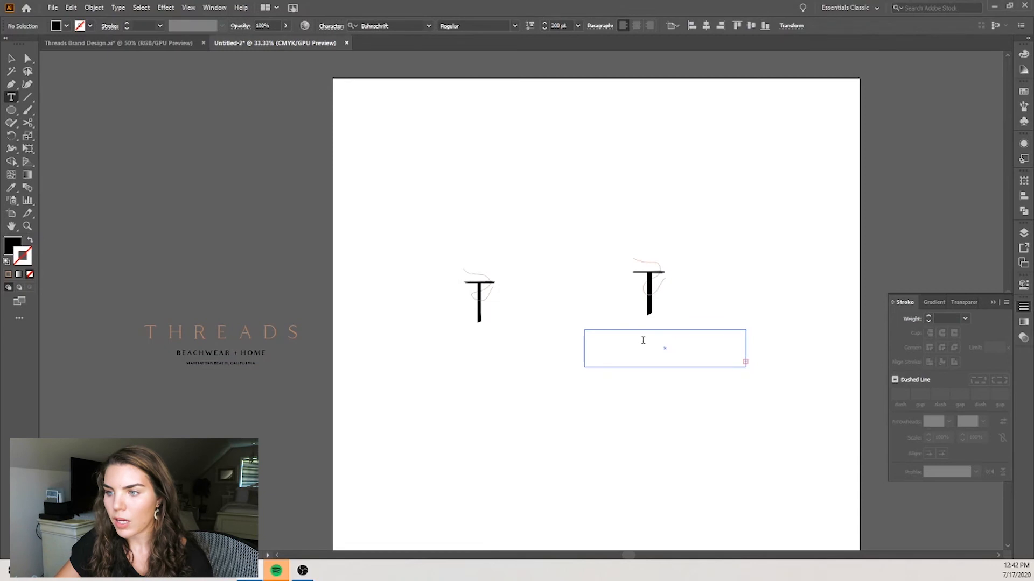
left_click(578, 26)
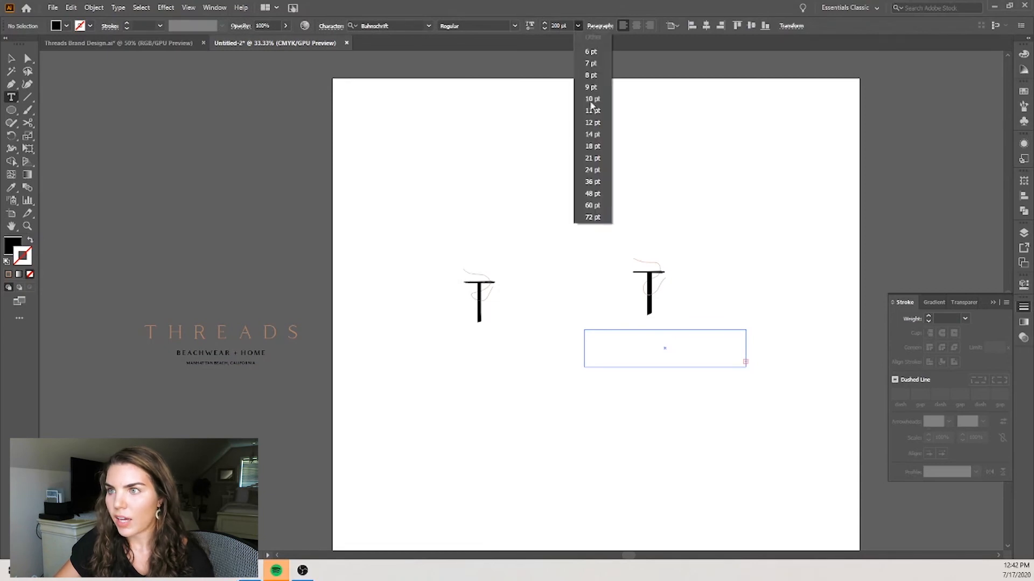
left_click(598, 193)
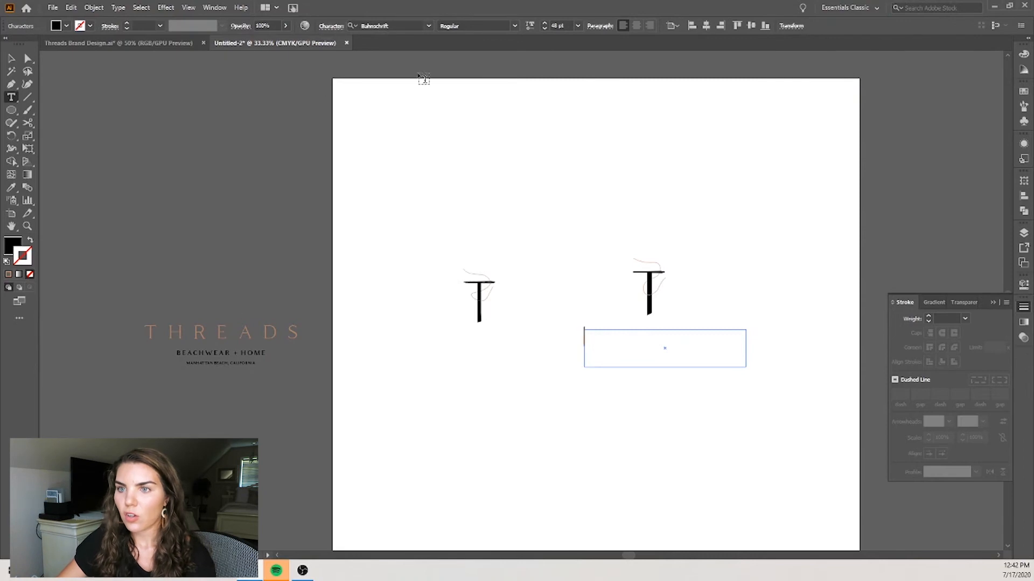
left_click(429, 26)
type("col")
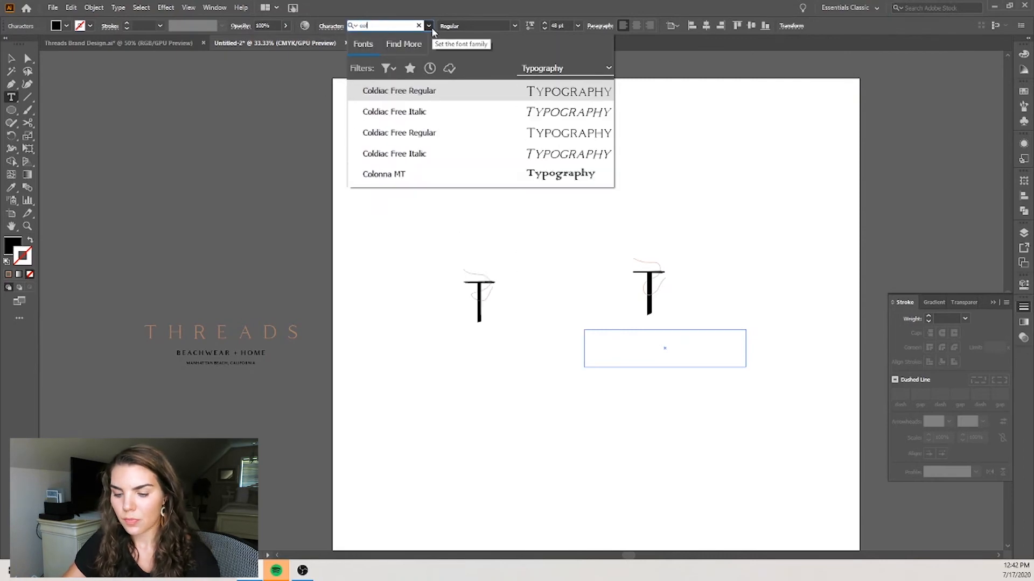
left_click(429, 93)
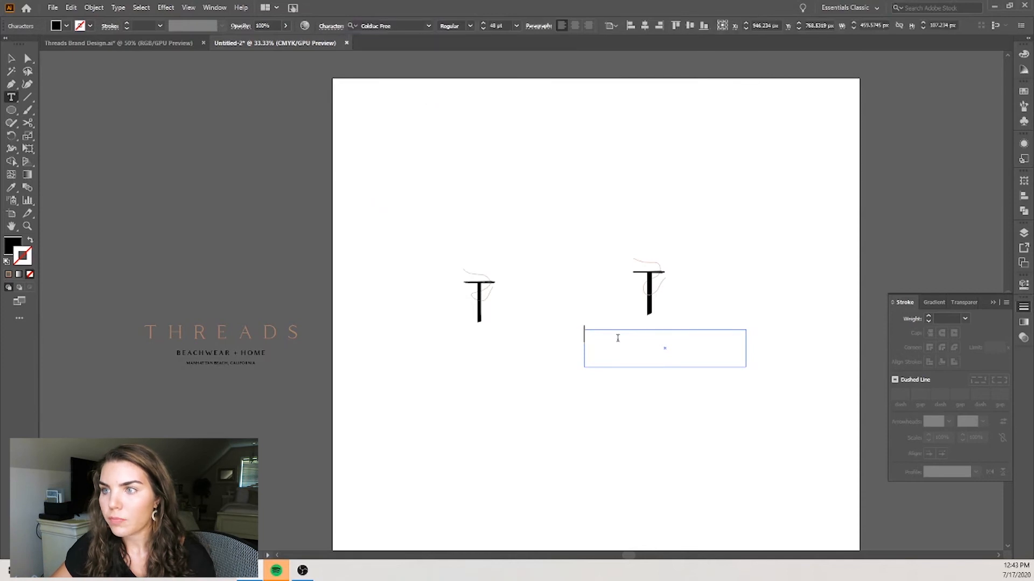
type("THREADS")
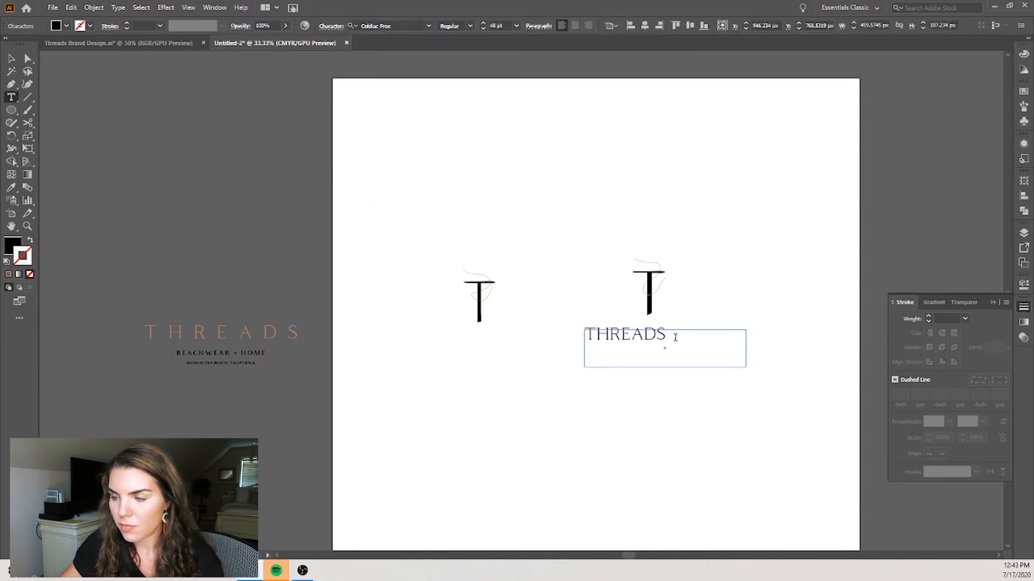
Step: Copy the tan colour and character formatting of the reference THREADS wordmark onto the new text with the Eyedropper
left_click_drag(675, 337, 586, 350)
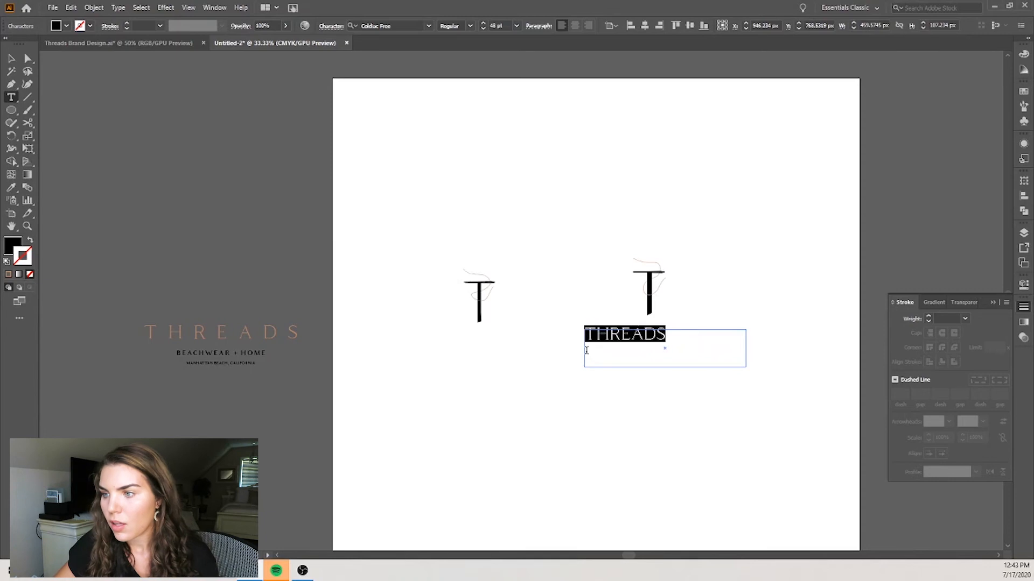
left_click(11, 187)
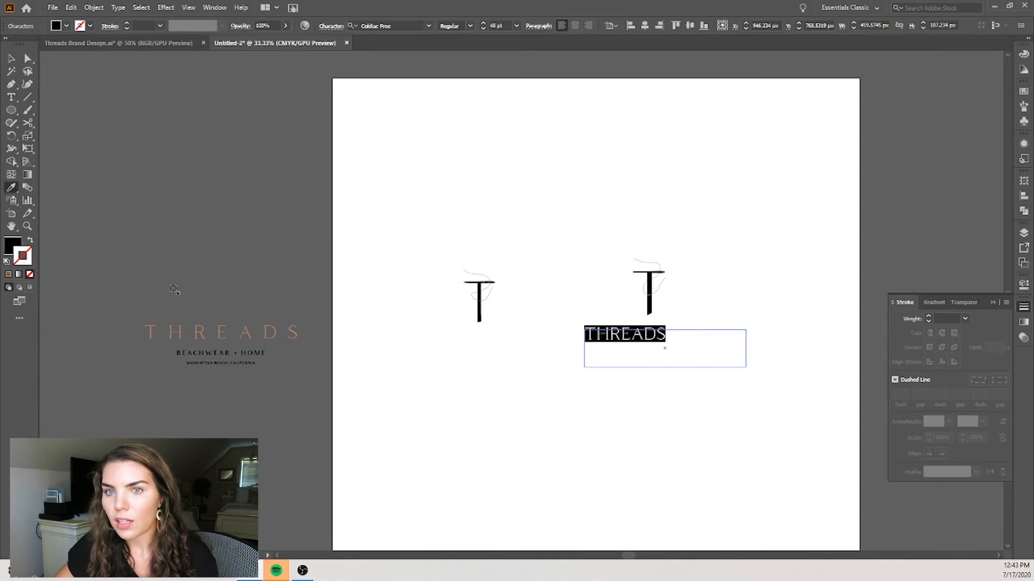
left_click(264, 335)
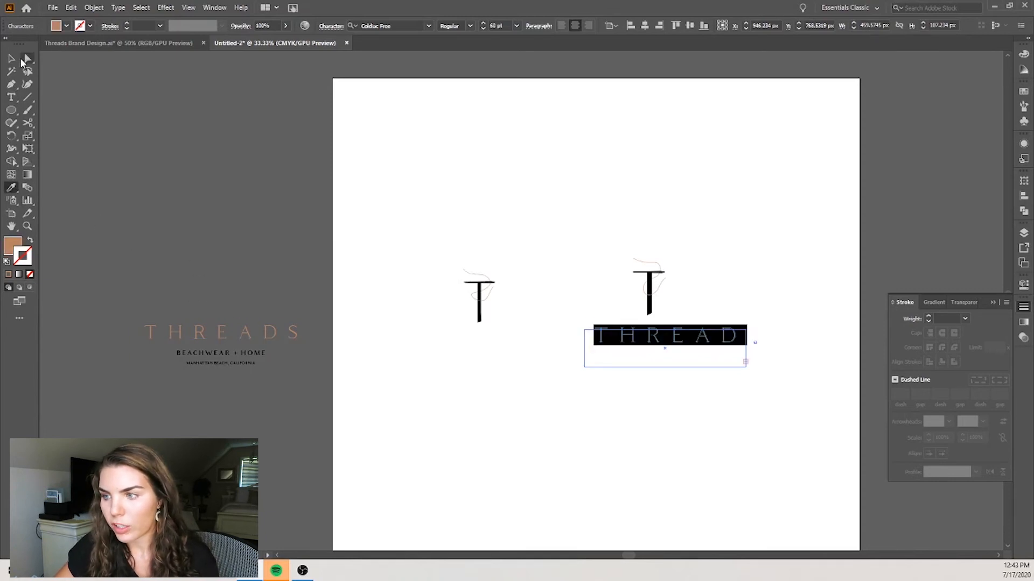
Step: Widen the text frame to fit the whole word THREADS and position it centred beneath the redrawn T
left_click(12, 58)
left_click_drag(746, 348, 798, 349)
left_click_drag(719, 336, 681, 341)
left_click(699, 432)
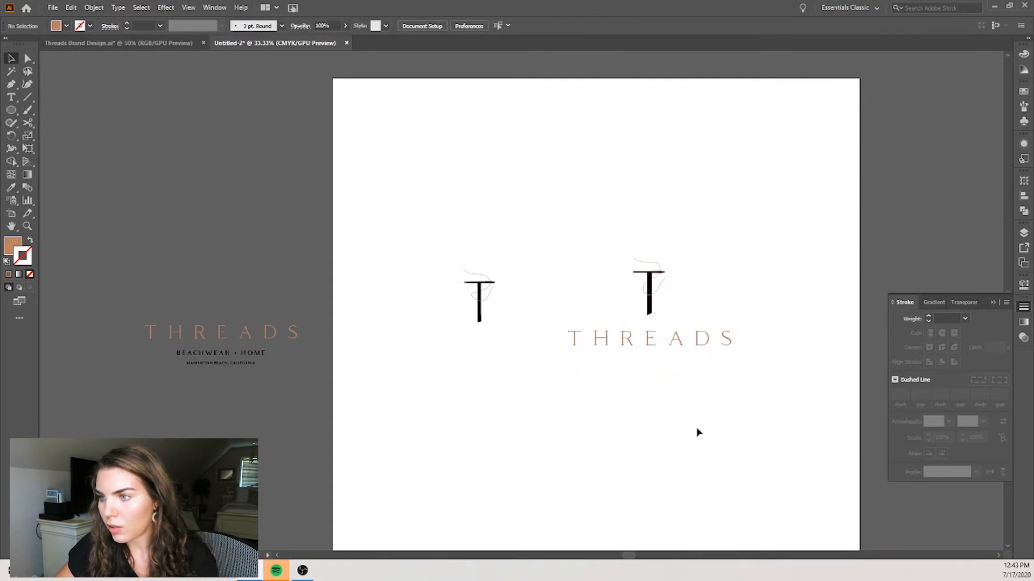
Step: Set the tracking of the new THREADS text to 0
left_click(644, 347)
double_click(643, 346)
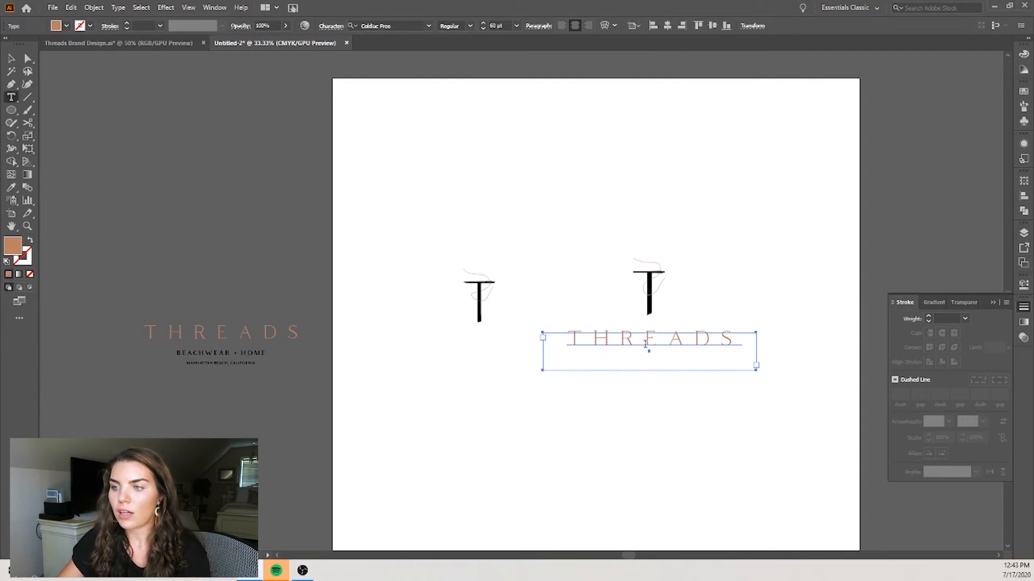
key("ctrl+a")
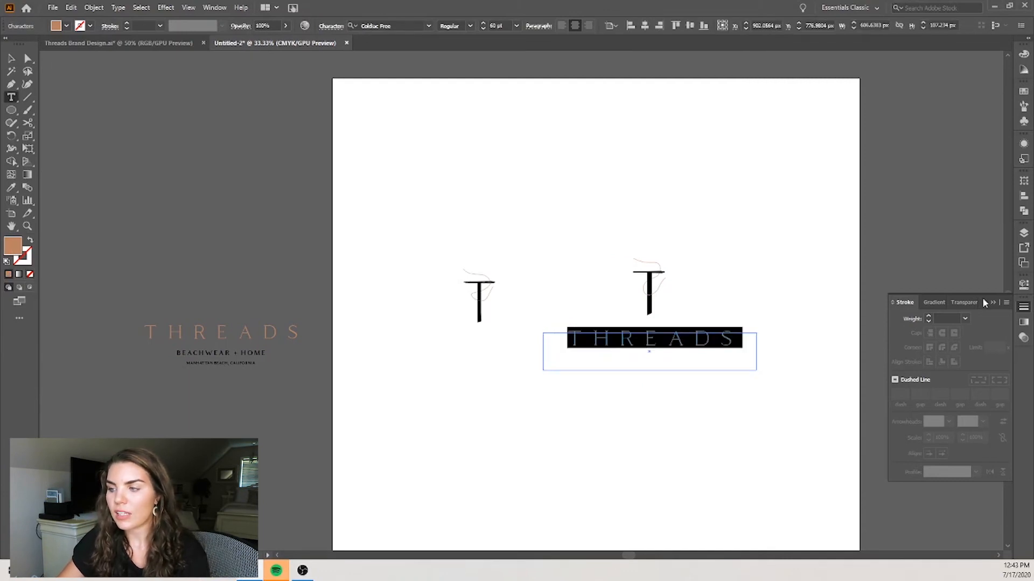
left_click(1023, 288)
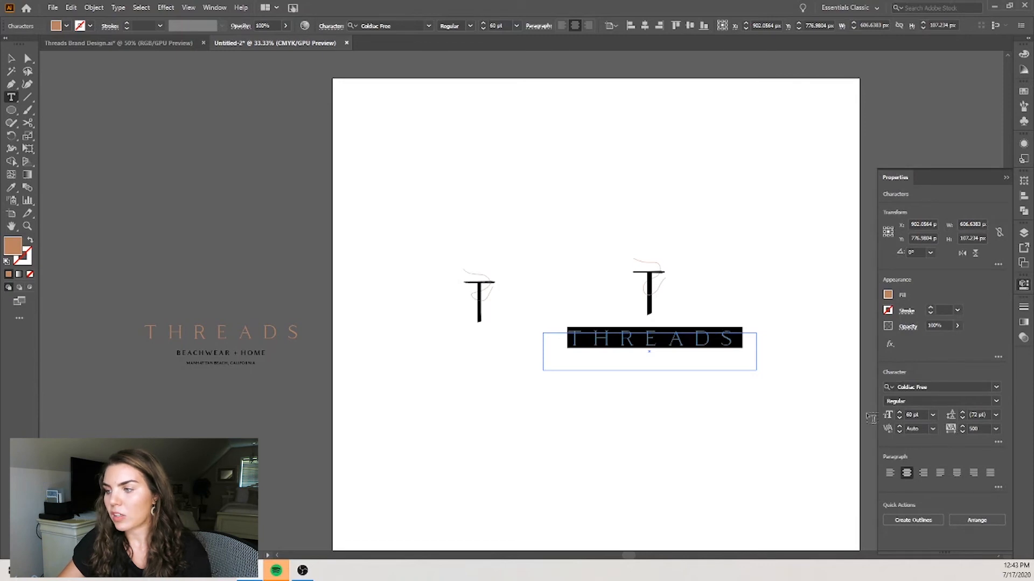
left_click(995, 431)
left_click(1007, 333)
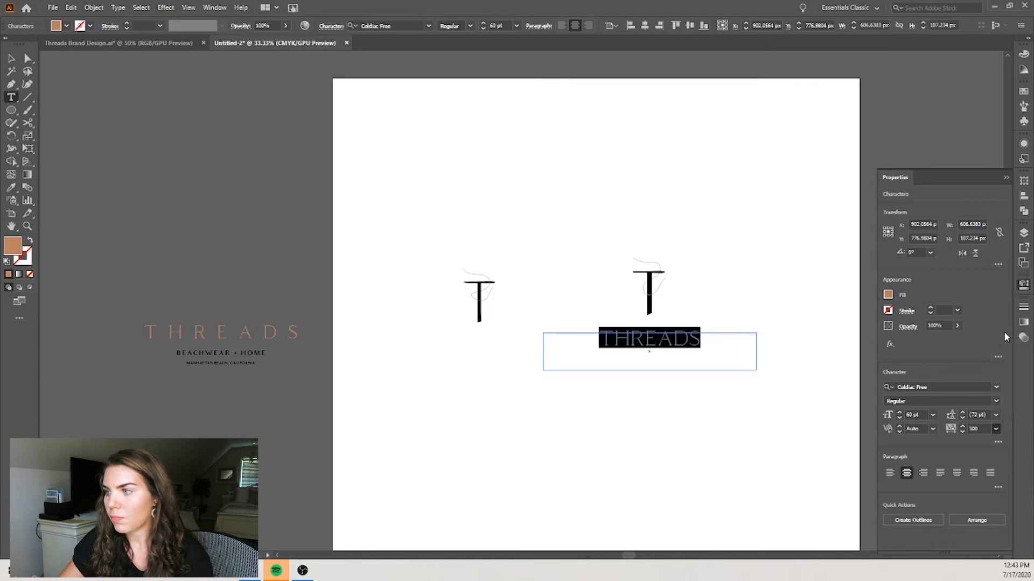
key("Escape")
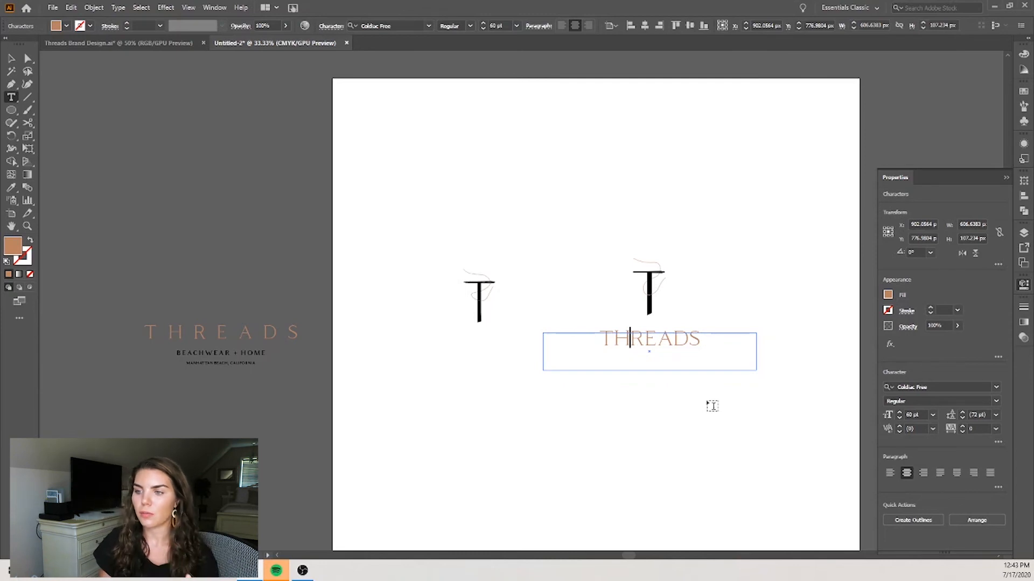
Step: Set the new THREADS text's leading to 72 pt and its tracking to 500
left_click_drag(701, 339, 597, 339)
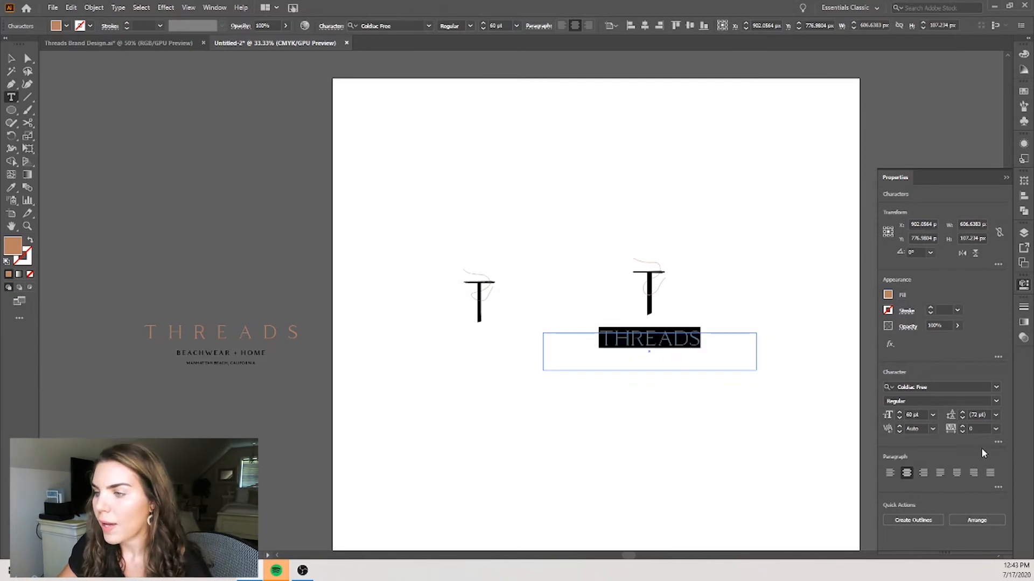
left_click(975, 414)
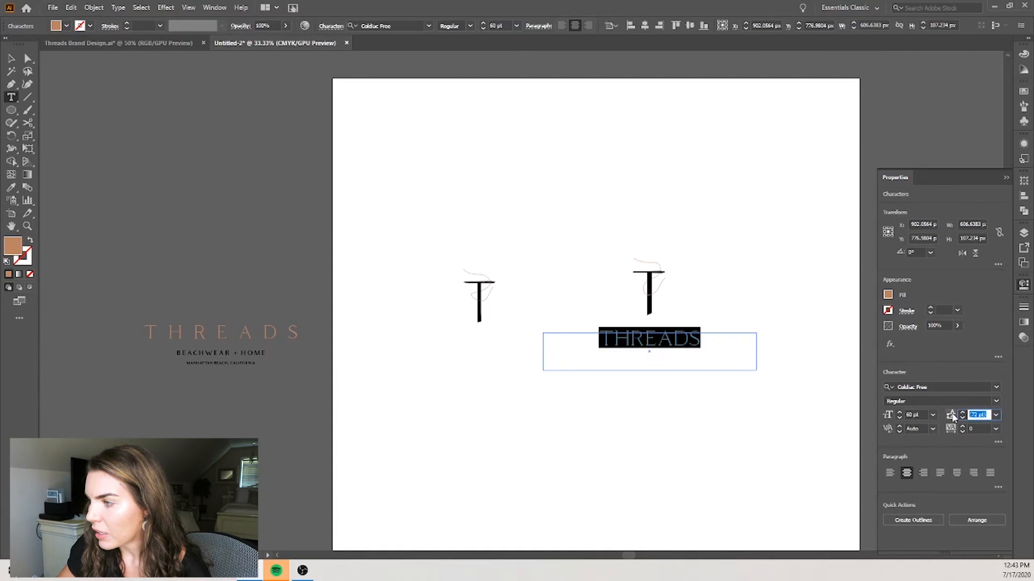
left_click(968, 431)
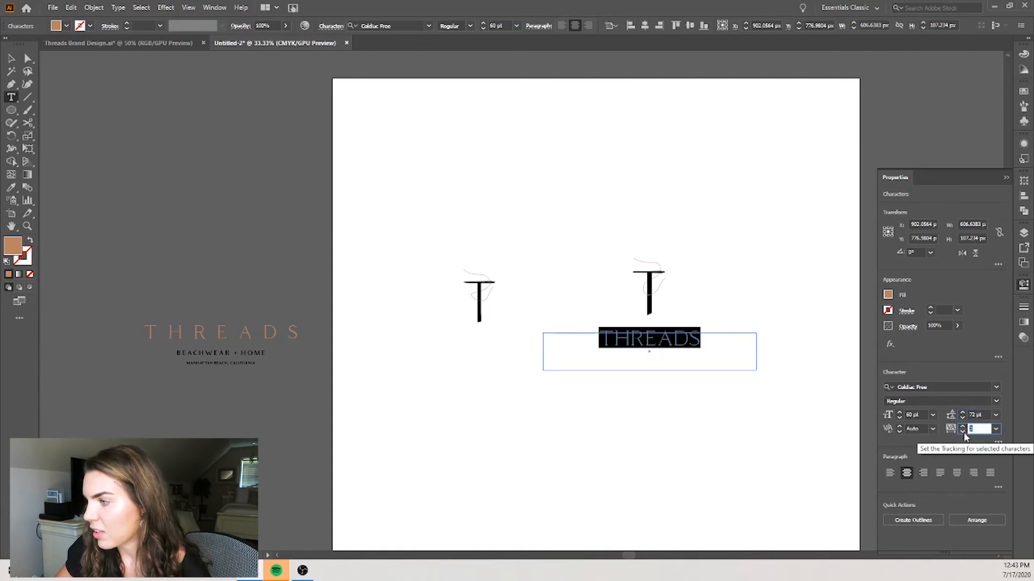
key("Return")
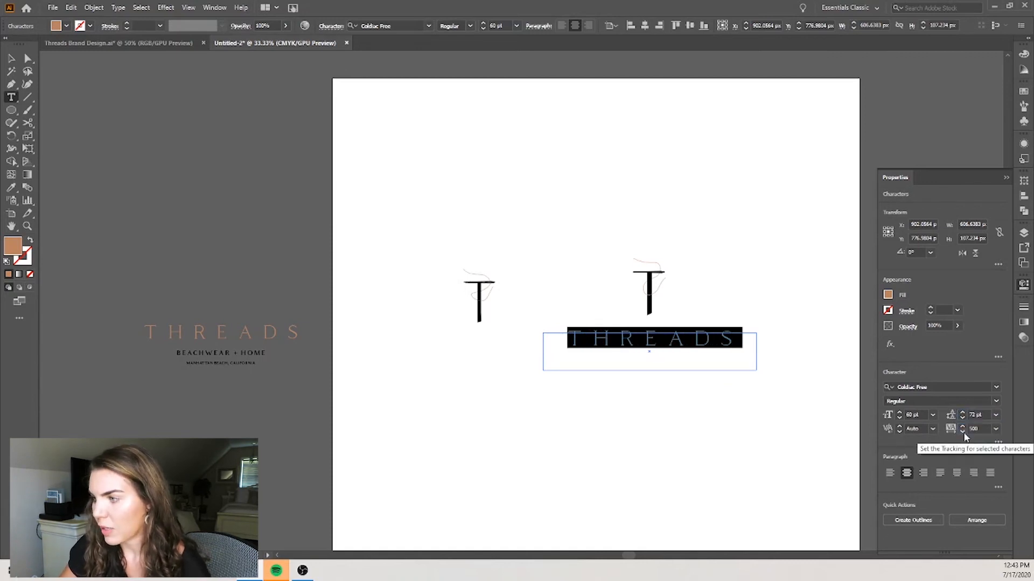
key("Escape")
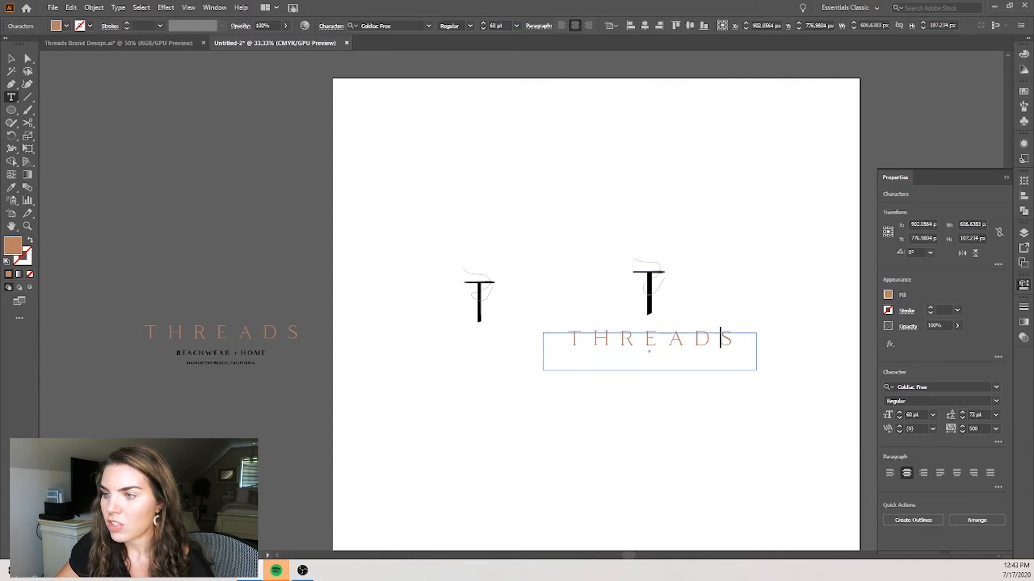
key("v")
left_click(406, 162)
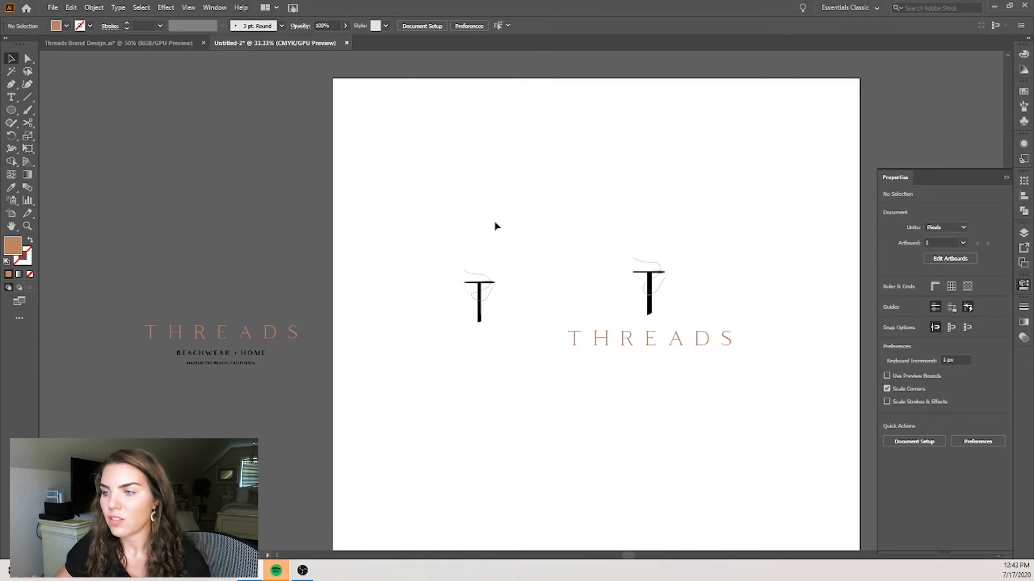
Step: Centre the redrawn T and its THREADS text horizontally on the artboard, and switch the alignment reference to the selection
scroll(638, 275, "up", 1)
left_click(660, 326)
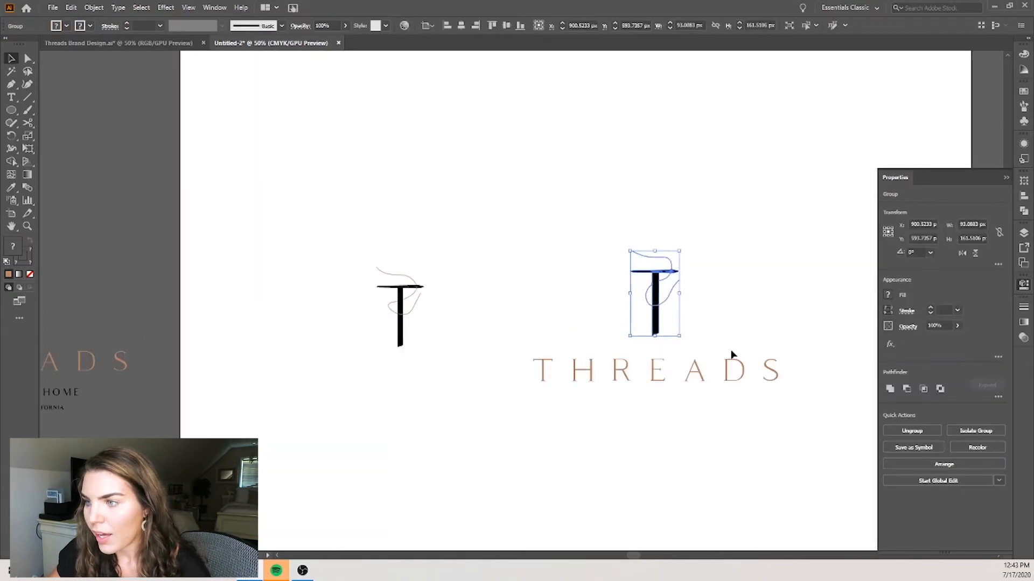
left_click(717, 385, "shift")
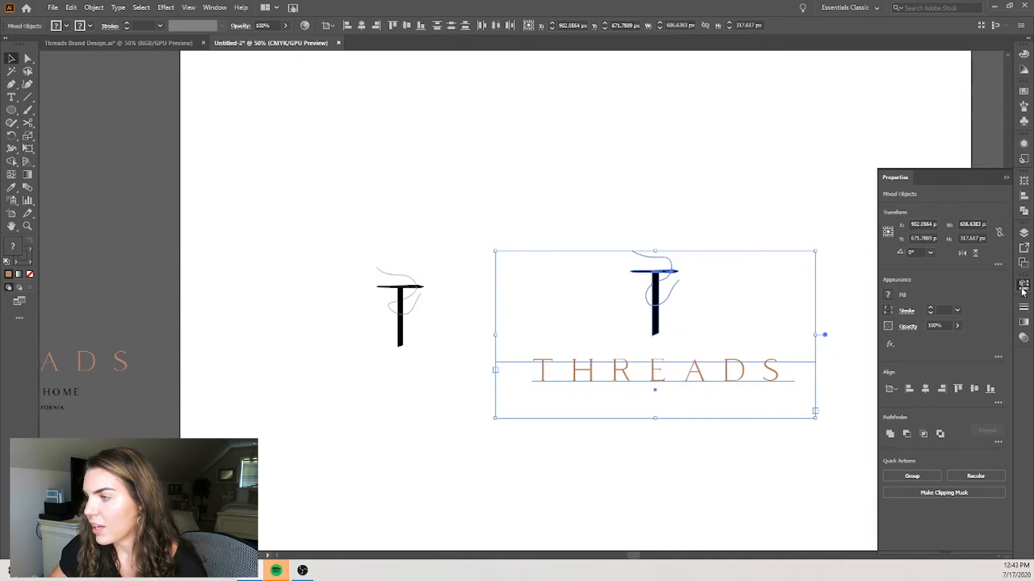
left_click(927, 389)
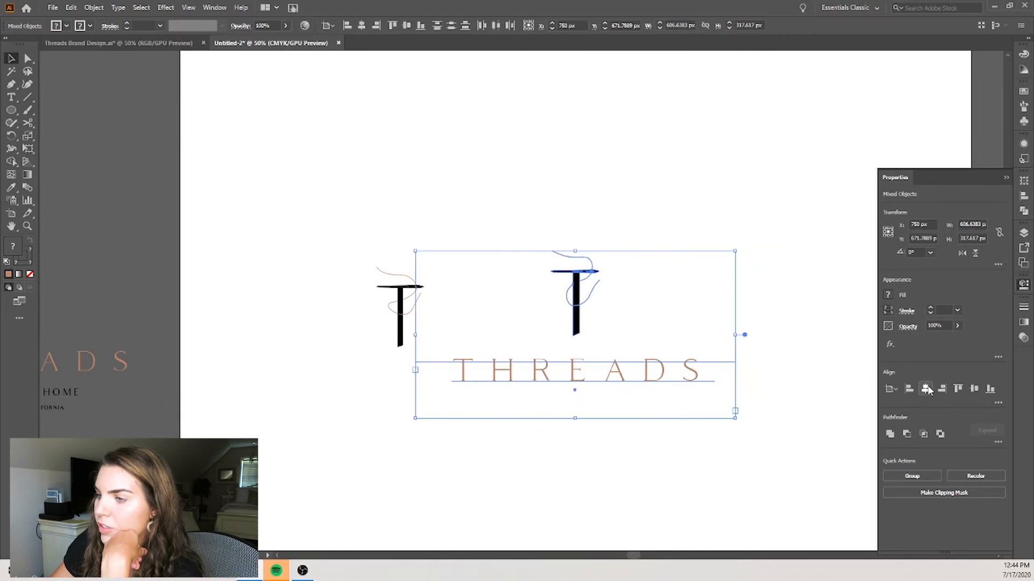
left_click(999, 404)
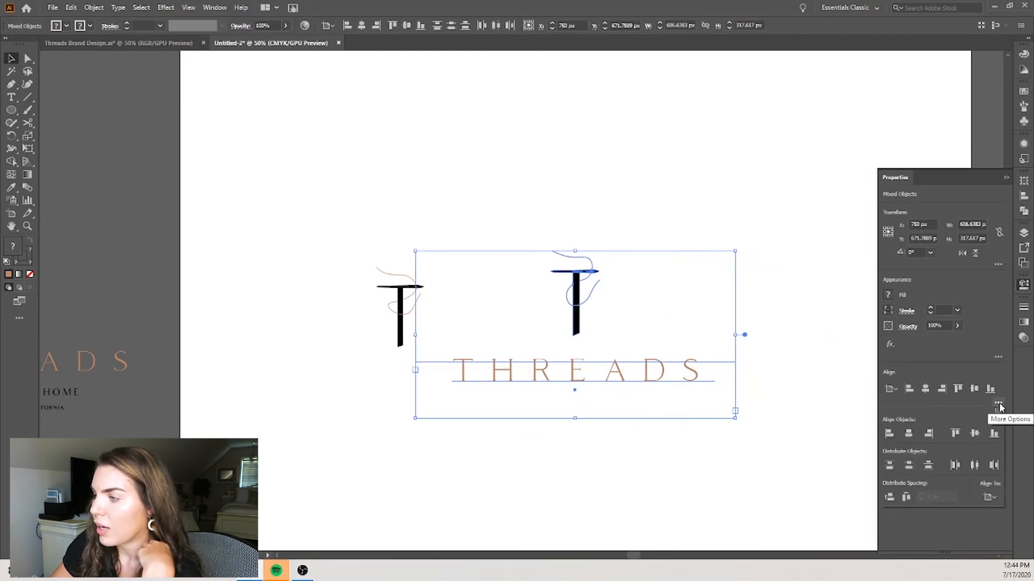
left_click(990, 498)
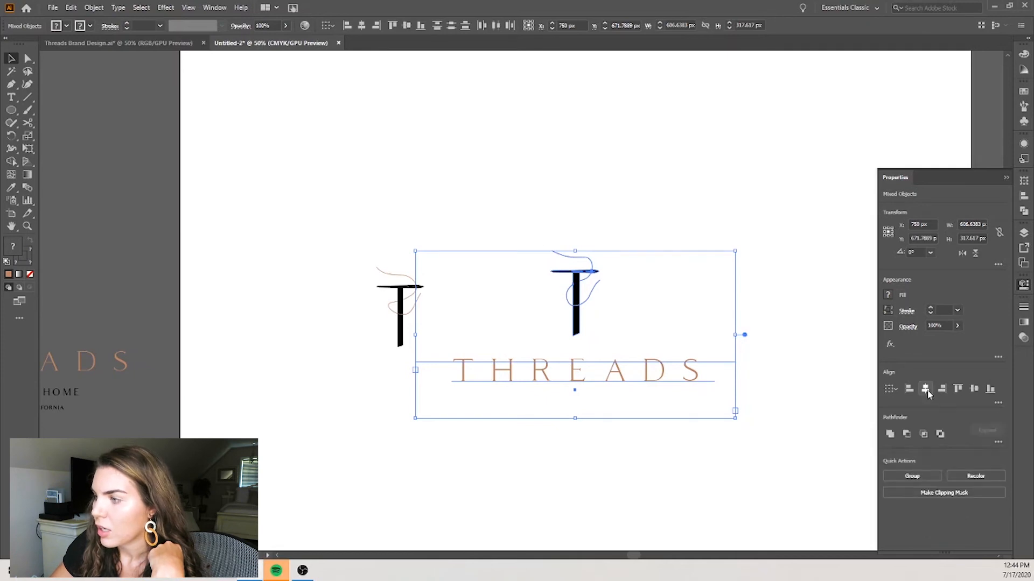
Step: Move the original black T and its thread off the artboard, above the reference logo's wordmark
left_click(563, 451)
key("ctrl+a")
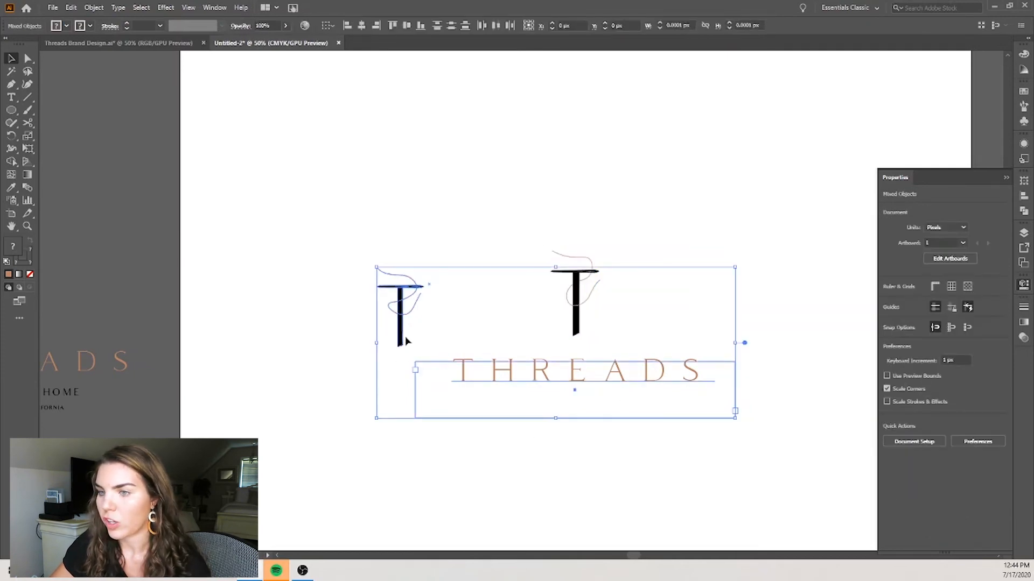
left_click(369, 302)
left_click_drag(385, 253, 110, 313)
left_click(424, 220)
scroll(424, 220, "down", 2)
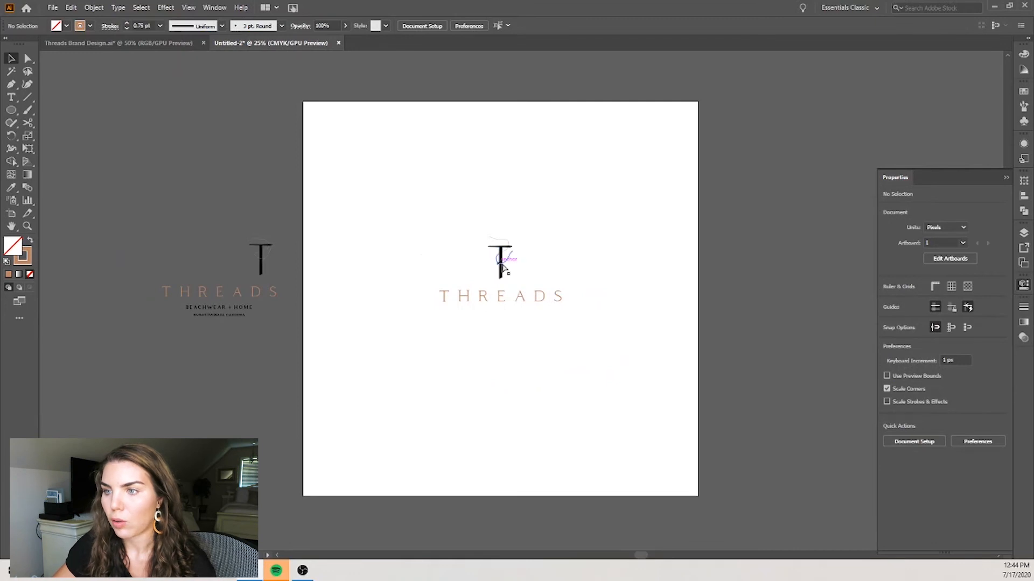
scroll(503, 267, "left", 2)
scroll(560, 258, "up", 1)
scroll(592, 283, "left", 1)
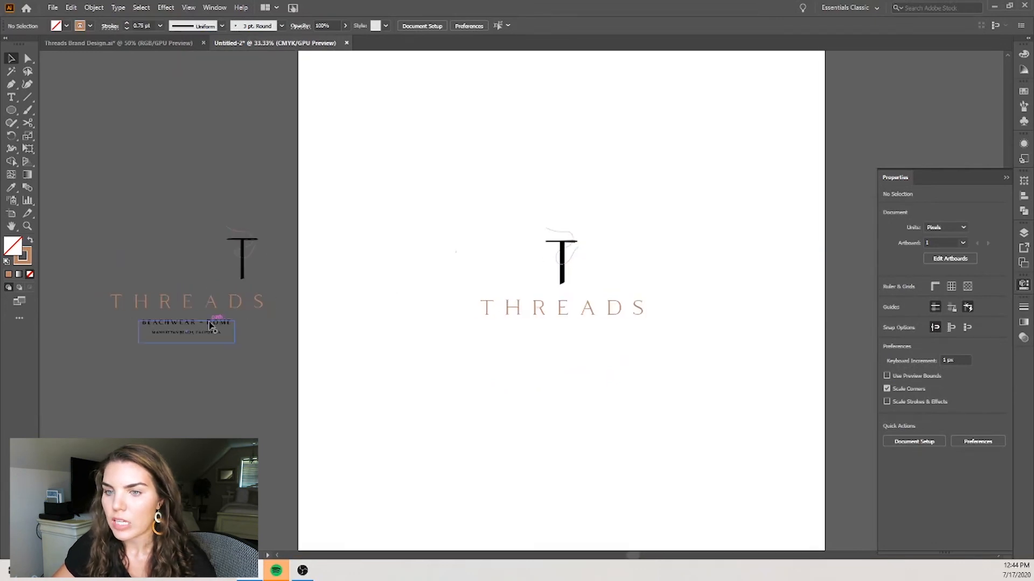
left_click(11, 97)
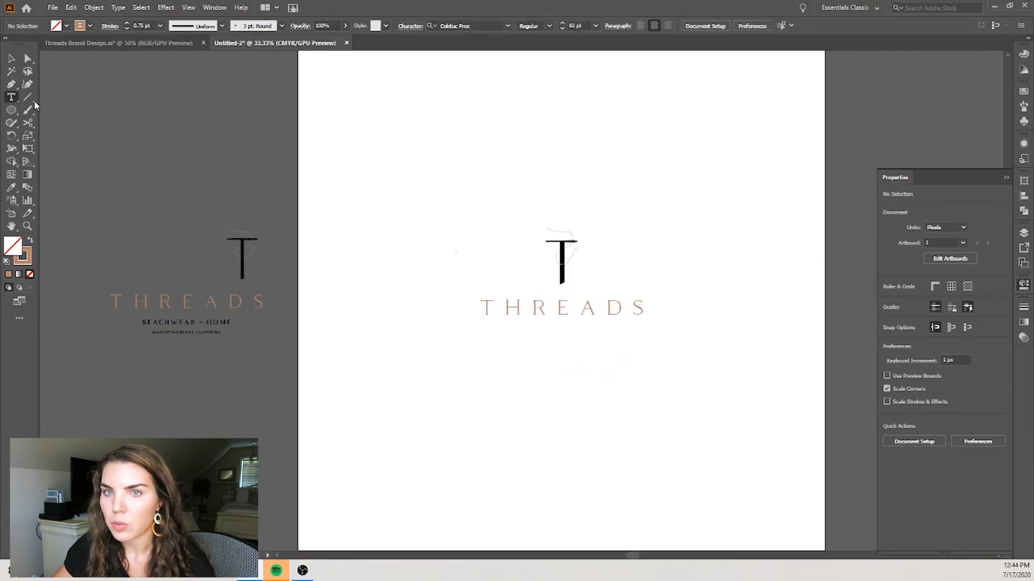
left_click_drag(506, 311, 549, 326)
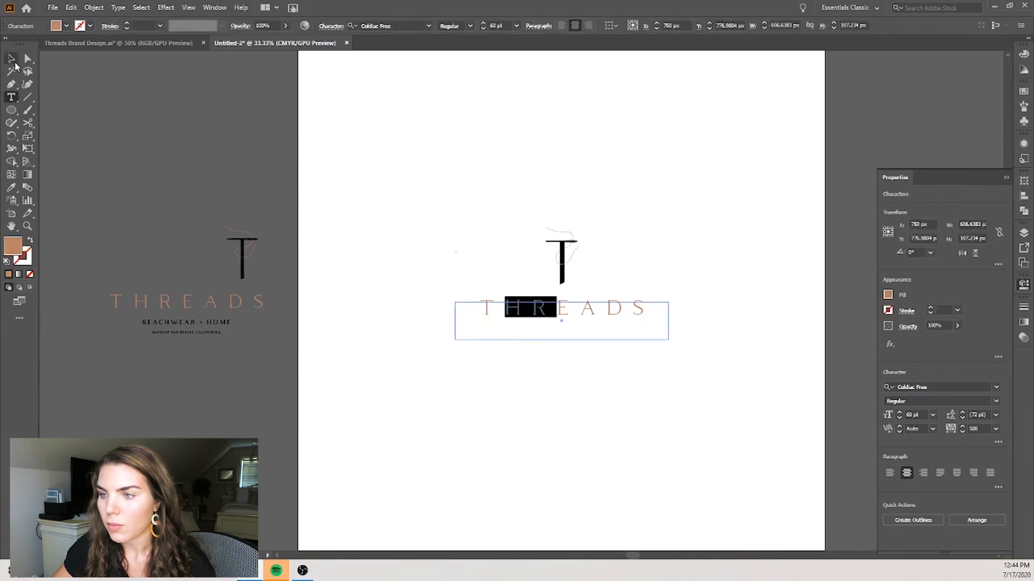
left_click(11, 59)
left_click(470, 434)
Step: Add an empty text frame of about 349 by 196 px beneath the THREADS wordmark, with the Audrey Normal font
key("t")
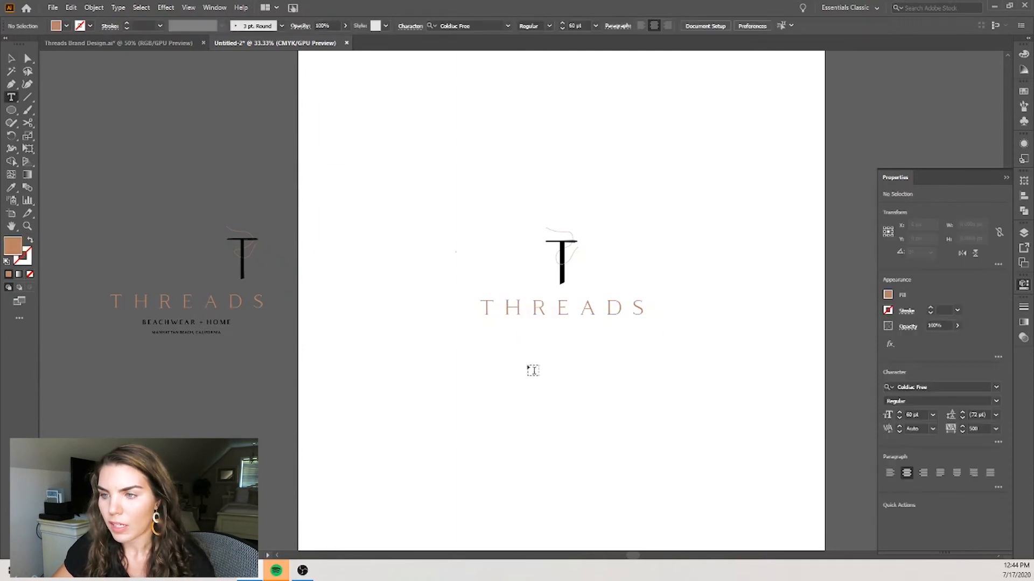
left_click_drag(515, 345, 639, 415)
key("BackSpace")
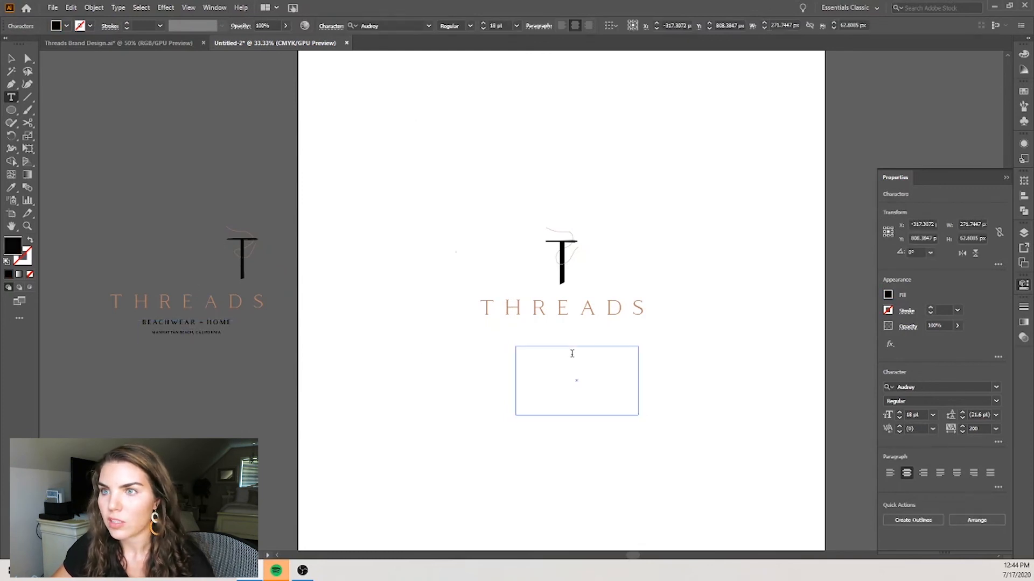
left_click(428, 25)
type("AUDREY")
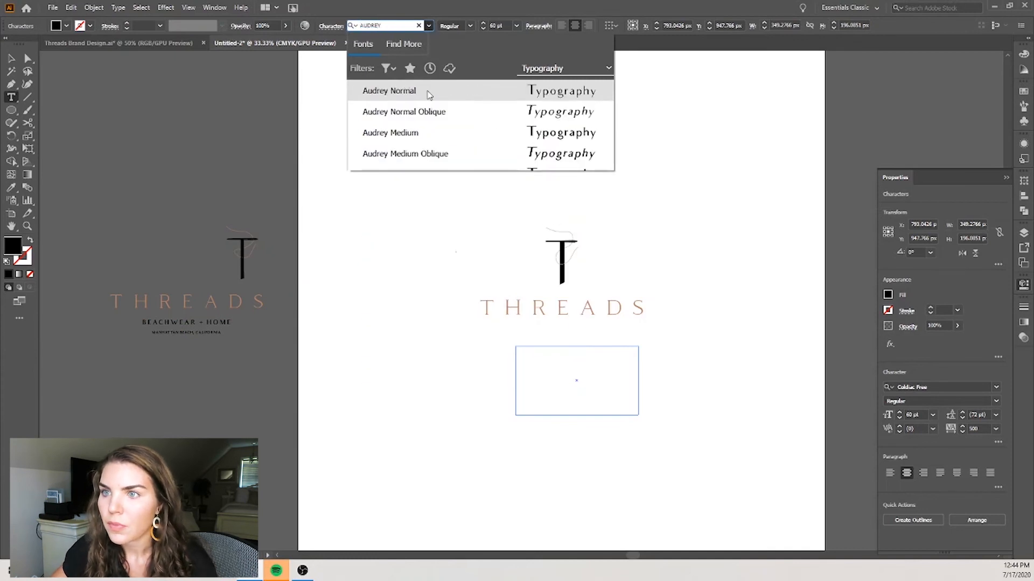
left_click(388, 91)
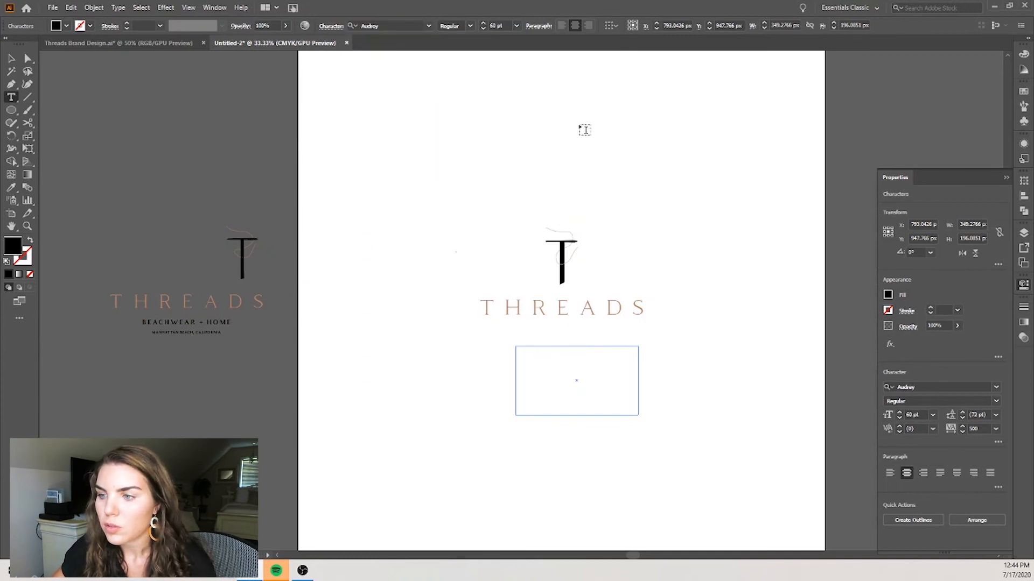
Step: Set the new frame's font size to 18 pt, matching the reference tagline, and enter BEACHWEAR + HOME
left_click(219, 322)
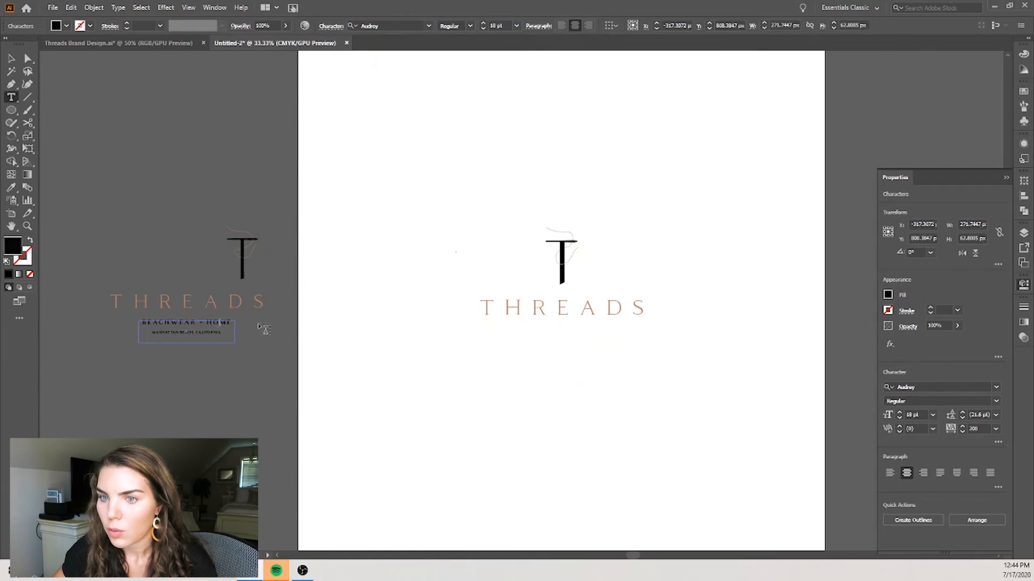
key("ctrl+z")
left_click(516, 25)
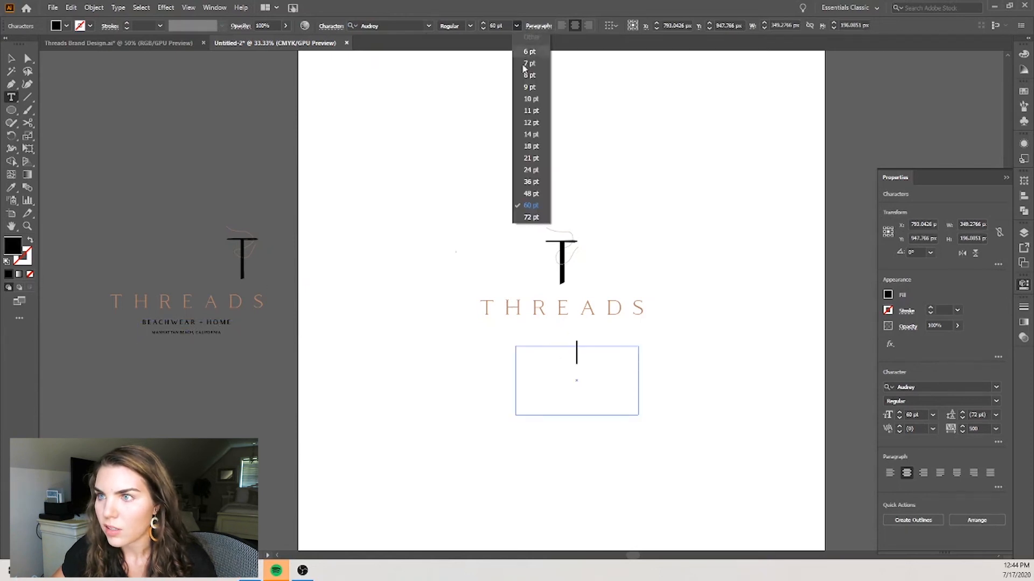
left_click(525, 156)
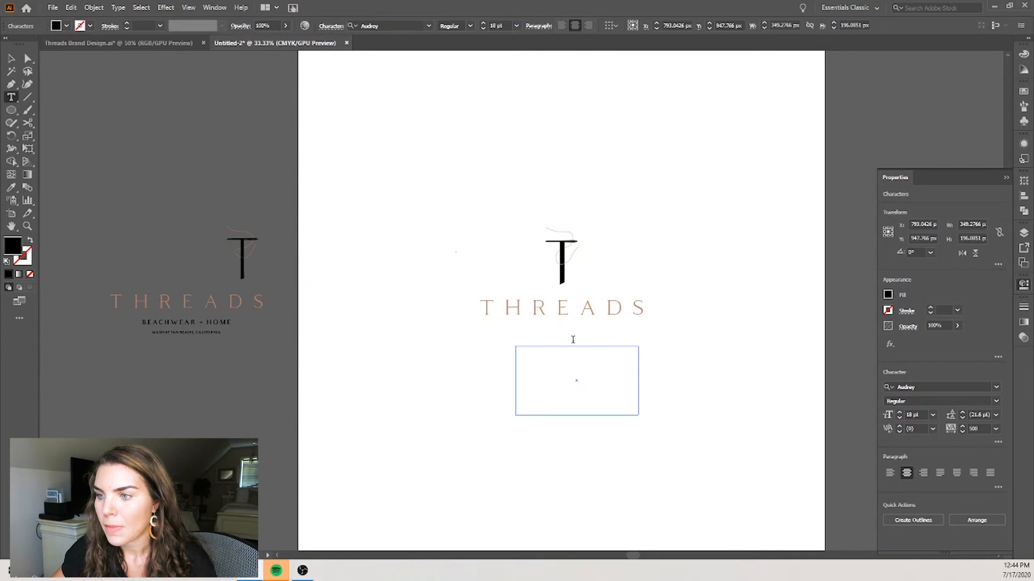
scroll(519, 339, "up", 2)
type("BEACHWEAR")
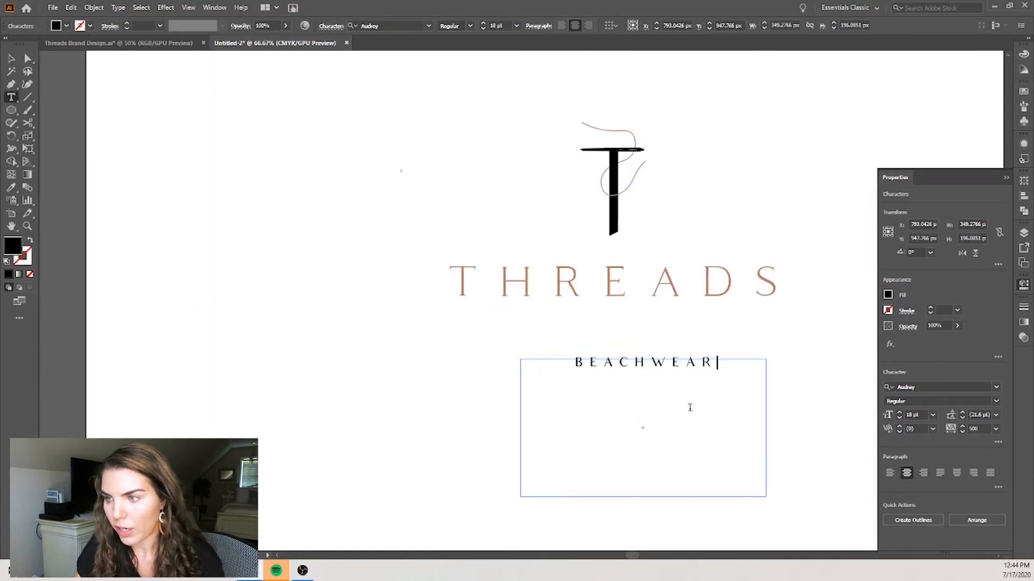
type(" + HOME")
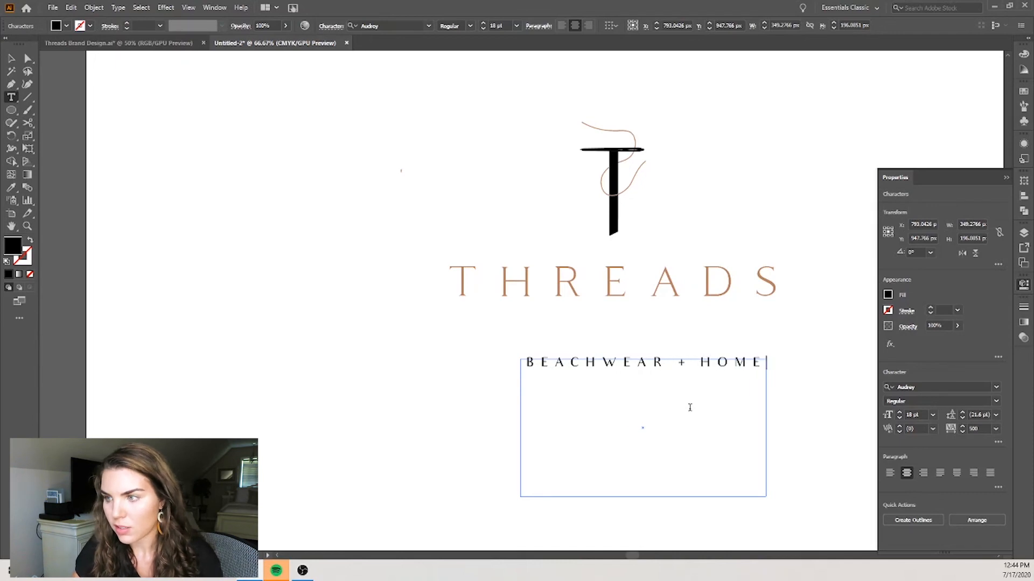
Step: Set the tracking of the new BEACHWEAR + HOME text to 200, matching the reference tagline
scroll(648, 383, "down", 2)
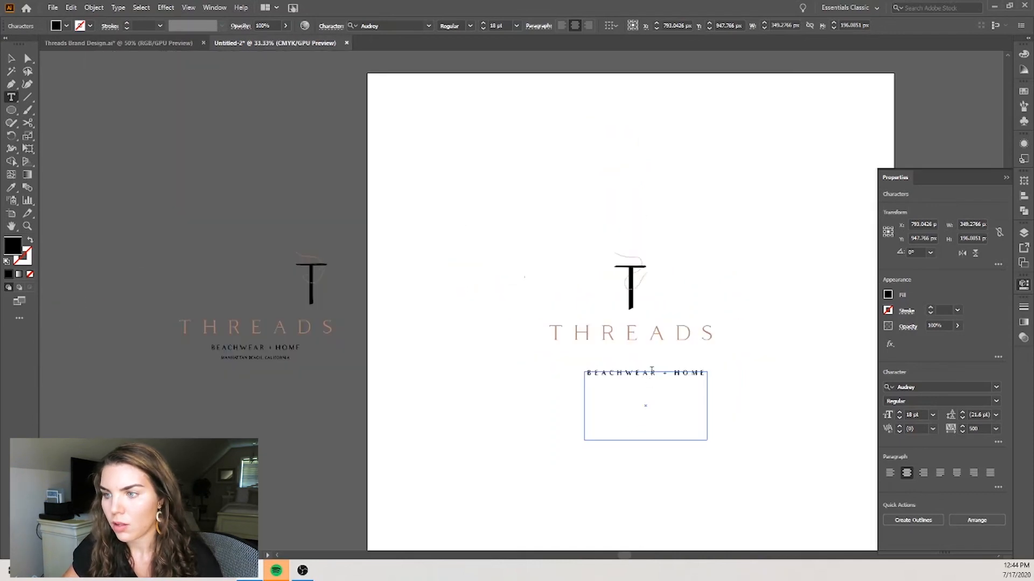
left_click(258, 347)
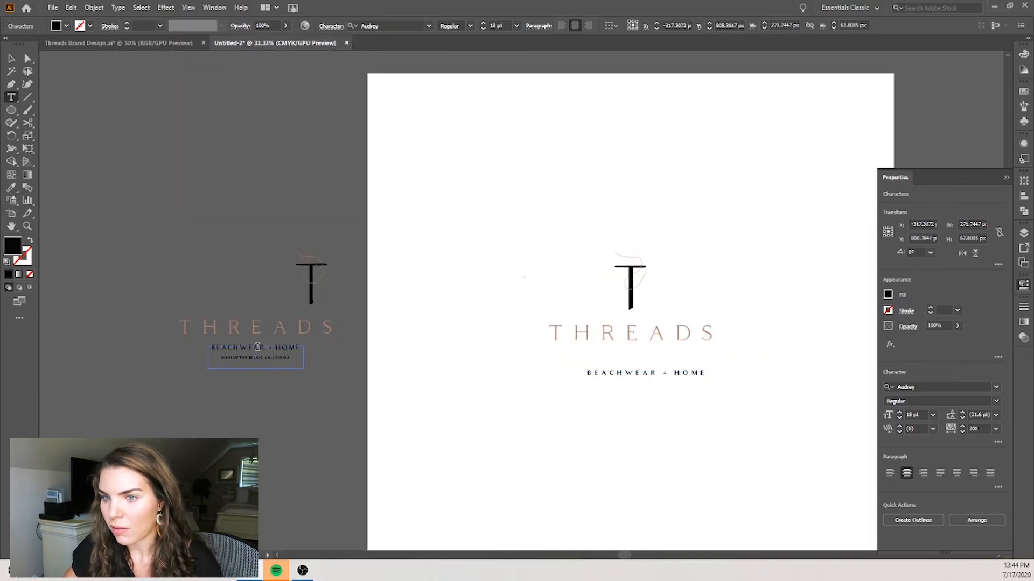
double_click(625, 374)
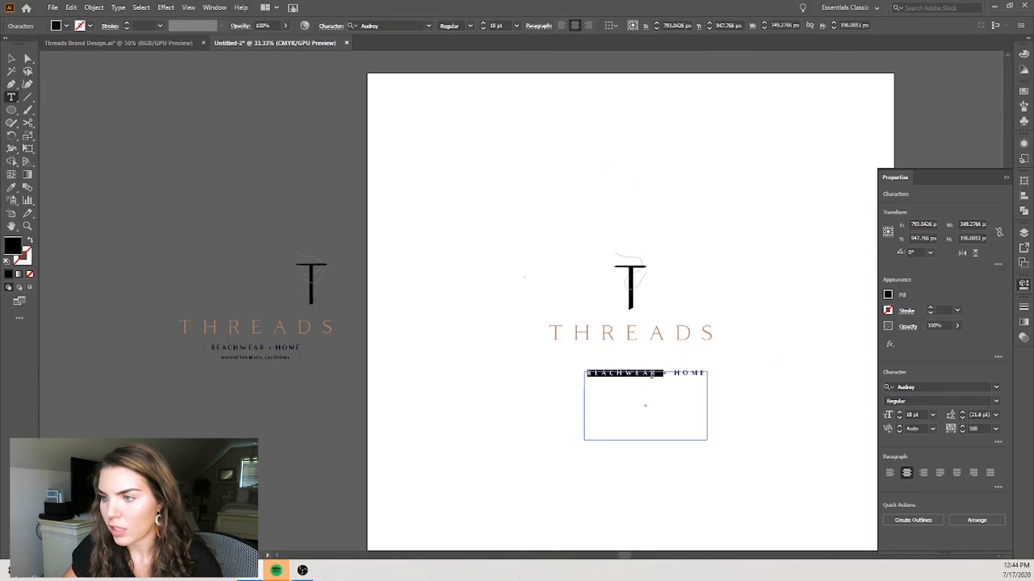
key("ctrl+a")
left_click_drag(990, 430, 969, 426)
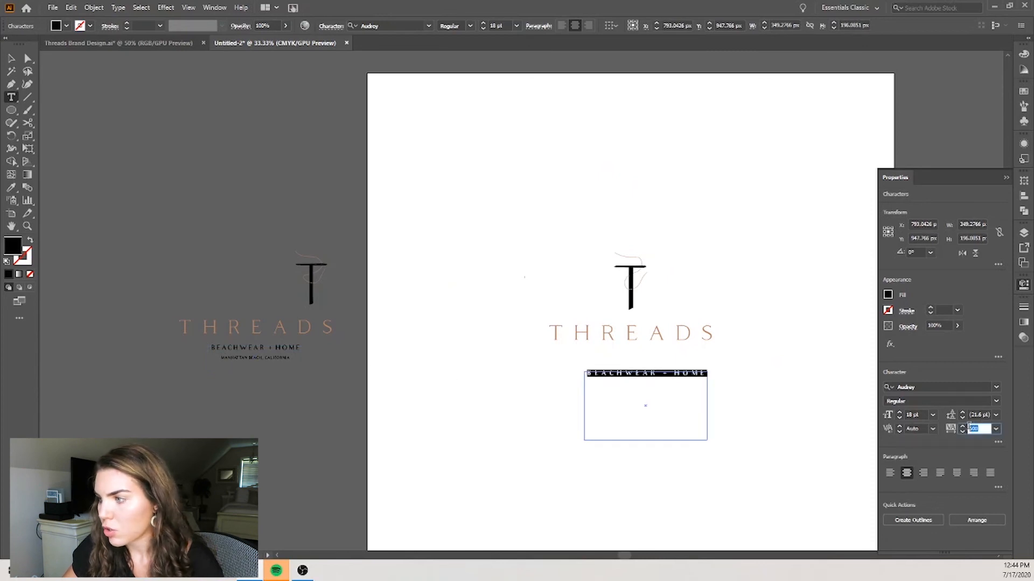
type("200")
key("Return")
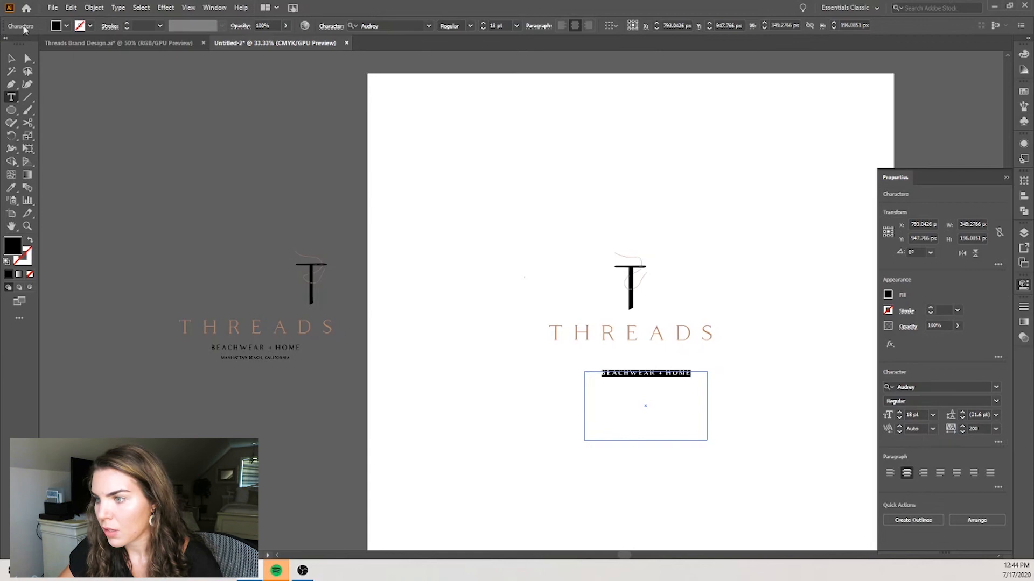
key("Escape")
Step: Try to centre the THREADS and BEACHWEAR + HOME text frames horizontally on each other
left_click(650, 335)
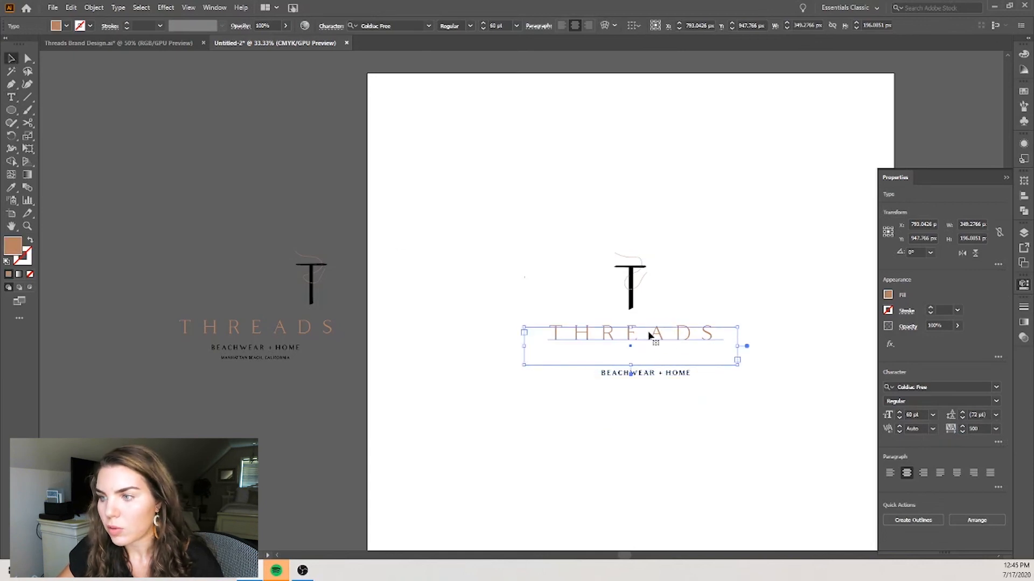
left_click(665, 384, "shift")
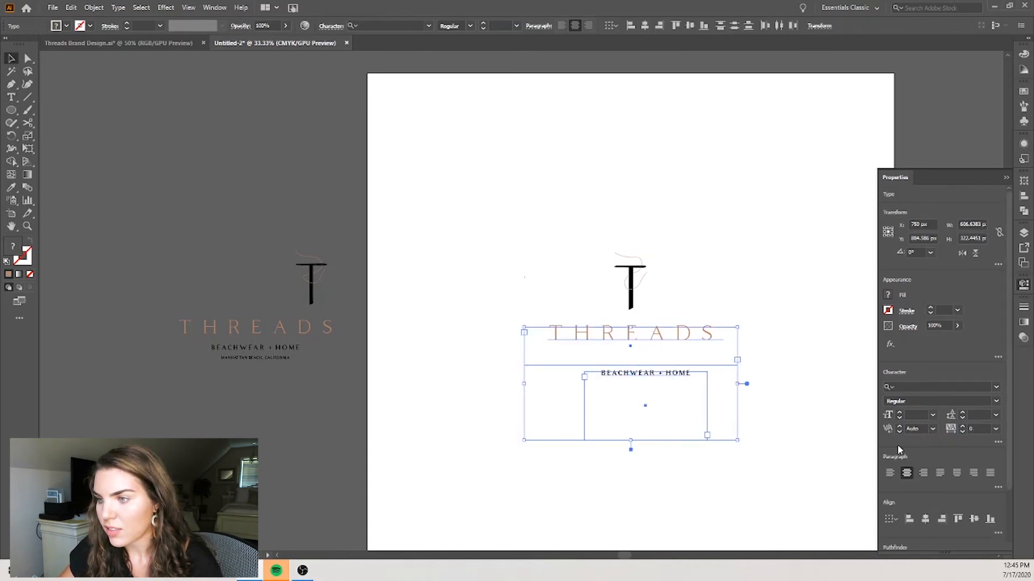
scroll(987, 472, "down", 3)
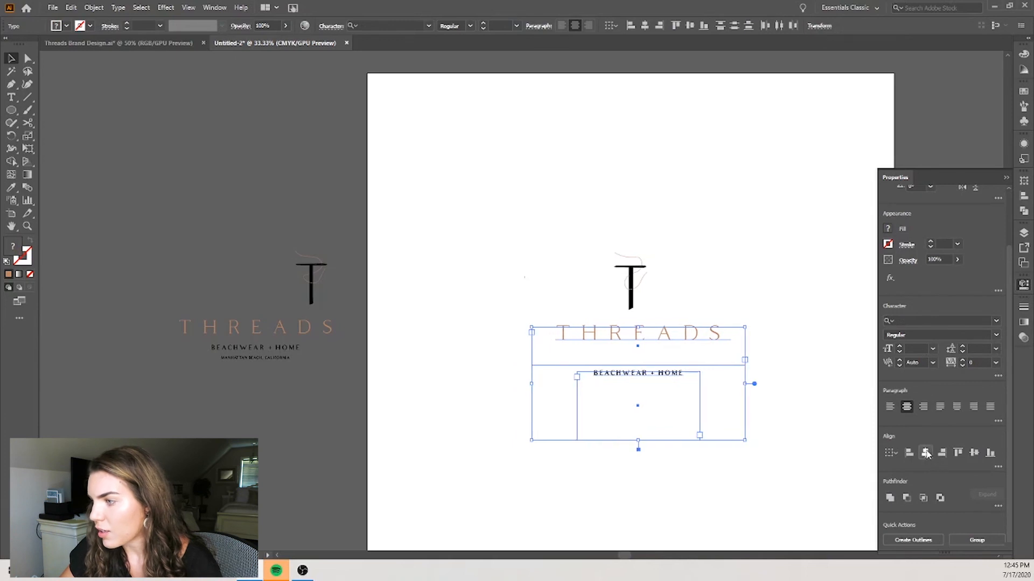
left_click(768, 394)
Step: Move BEACHWEAR + HOME up just beneath THREADS and align the centres of the T, wordmark and tagline horizontally
left_click_drag(666, 375, 649, 354)
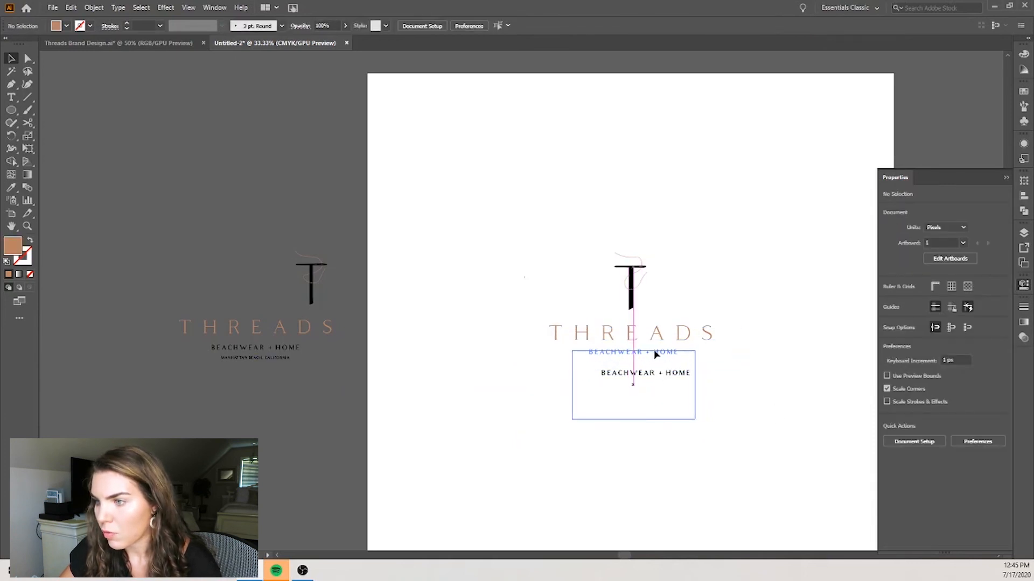
left_click_drag(683, 237, 794, 381)
left_click(925, 389)
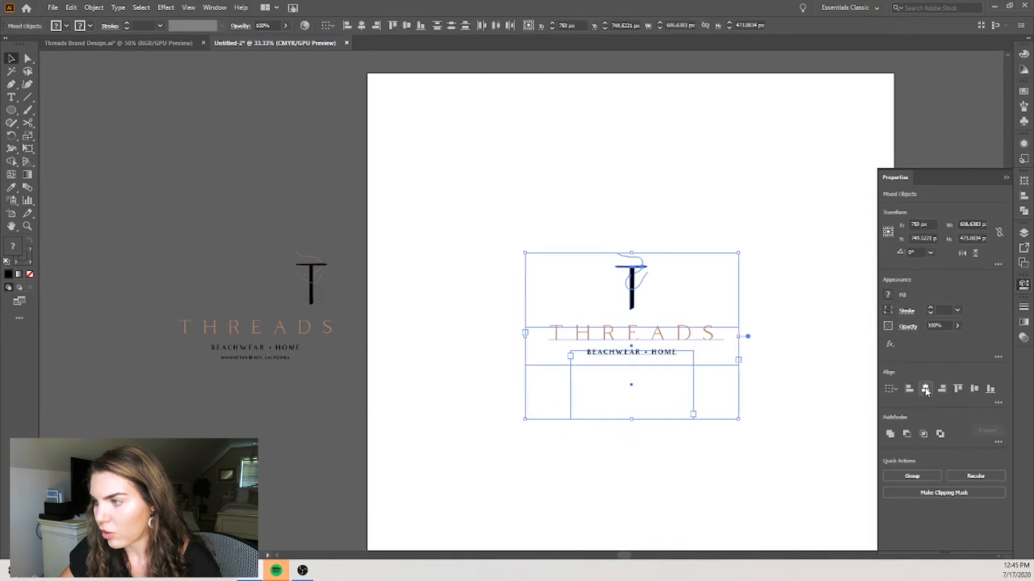
left_click(680, 461)
scroll(707, 365, "up", 1)
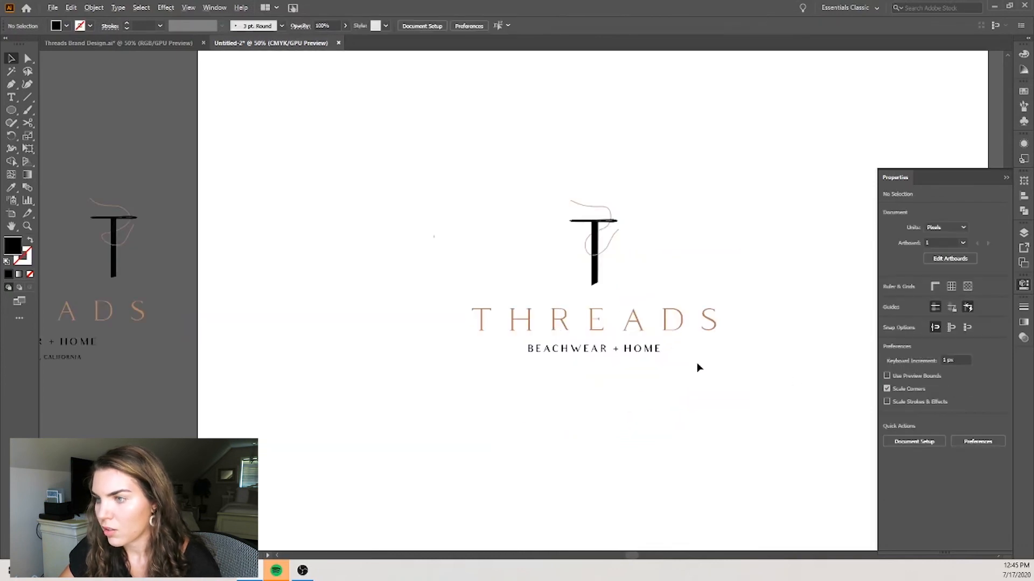
Step: Lower BEACHWEAR + HOME slightly below THREADS and shorten its text frame to a single line
scroll(699, 368, "down", 1)
left_click_drag(630, 356, 630, 364)
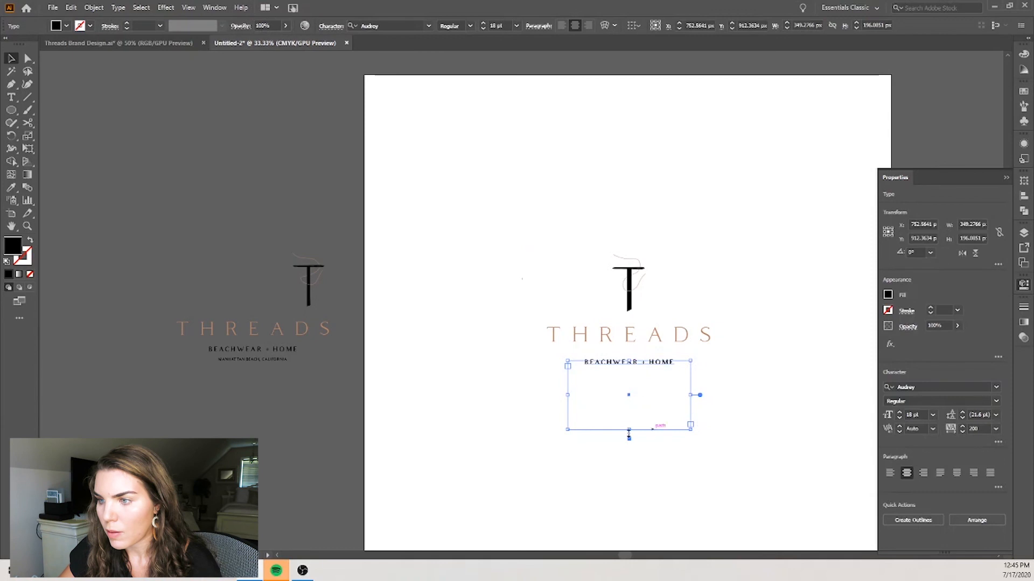
left_click_drag(628, 435, 635, 381)
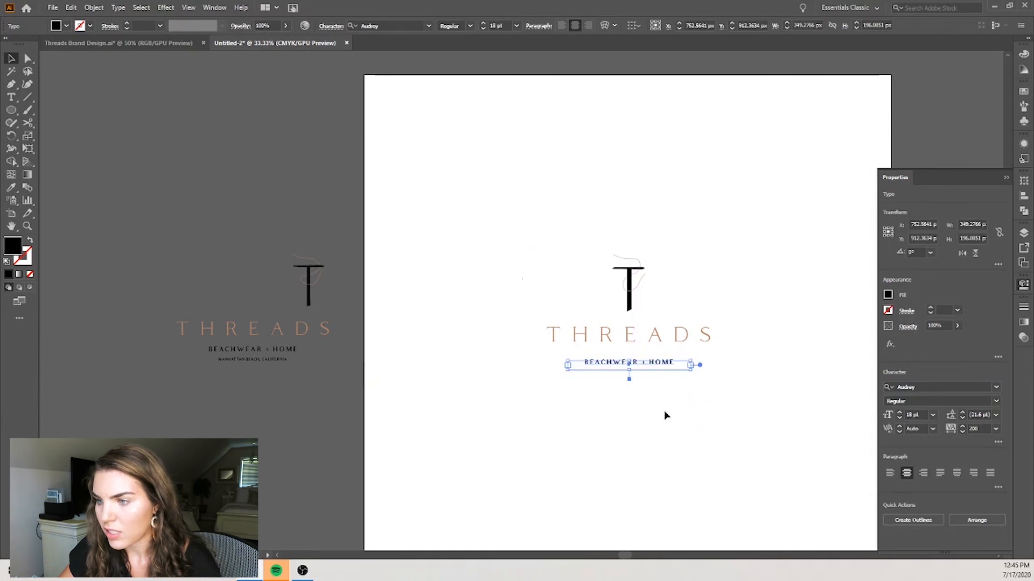
left_click(703, 440)
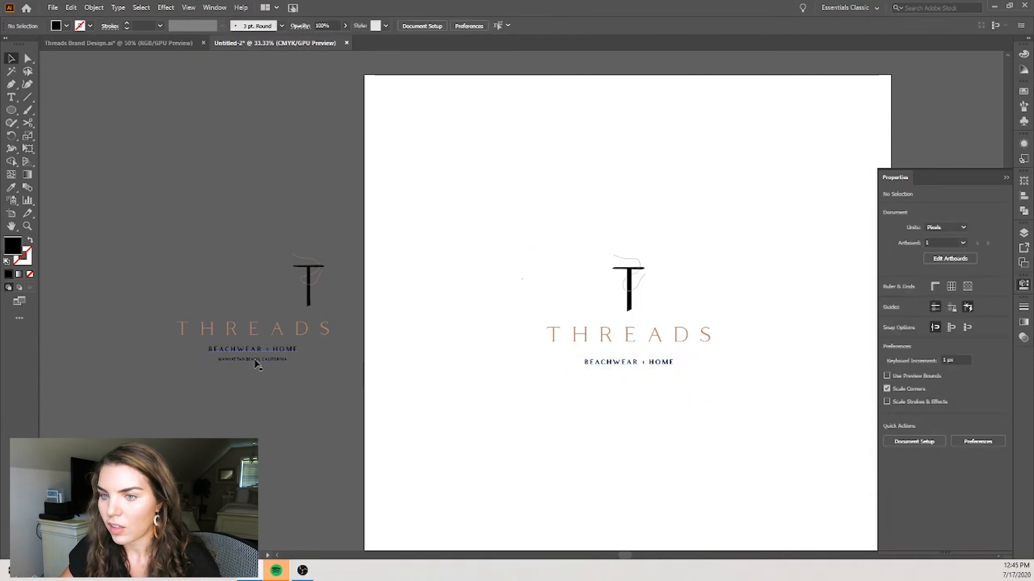
Step: Extend the BEACHWEAR + HOME text frame downward to about 98 px high
left_click(638, 359)
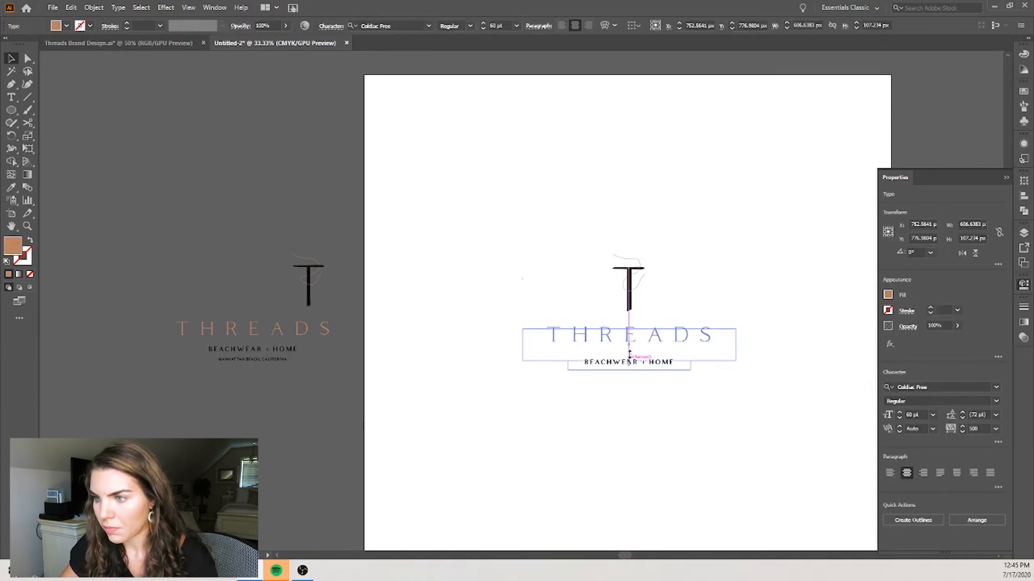
left_click(651, 415)
left_click(641, 362)
left_click_drag(631, 370, 632, 396)
Step: Add MANHATTAN BEACH, CALIFORNIA as a second line below BEACHWEAR + HOME in the same text frame
key("t")
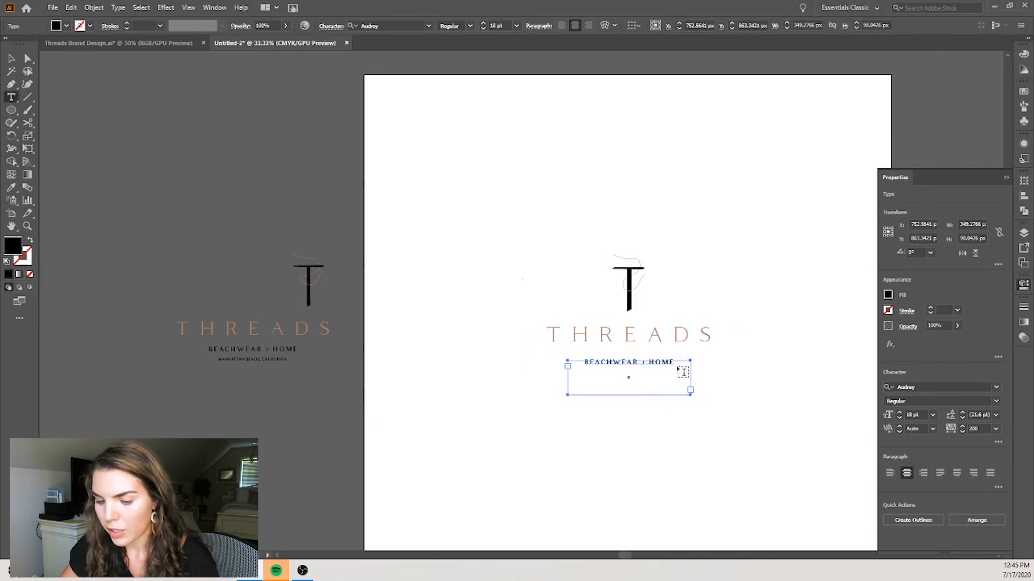
left_click(675, 362)
key("Return")
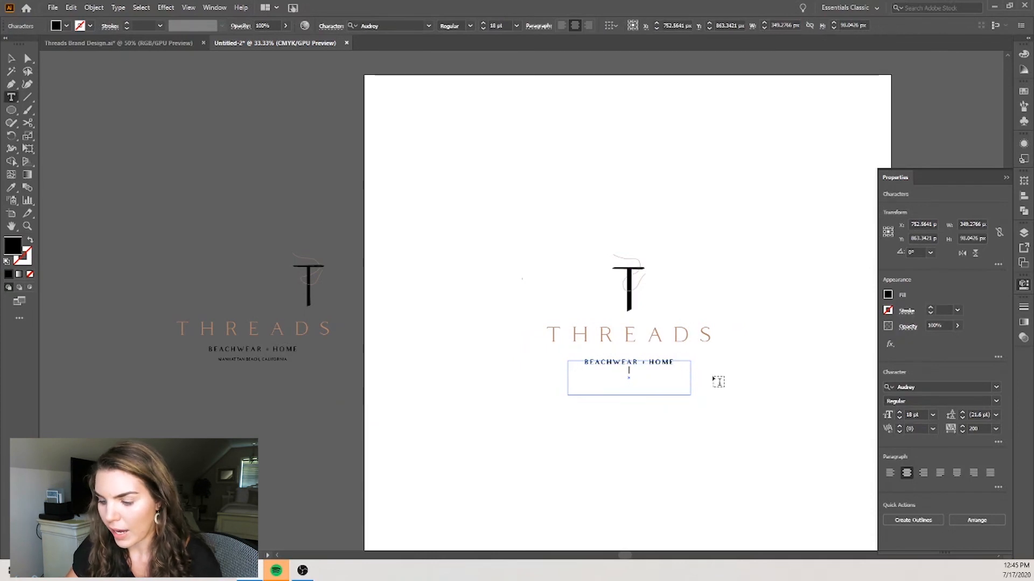
type("MANHATTAN BEA")
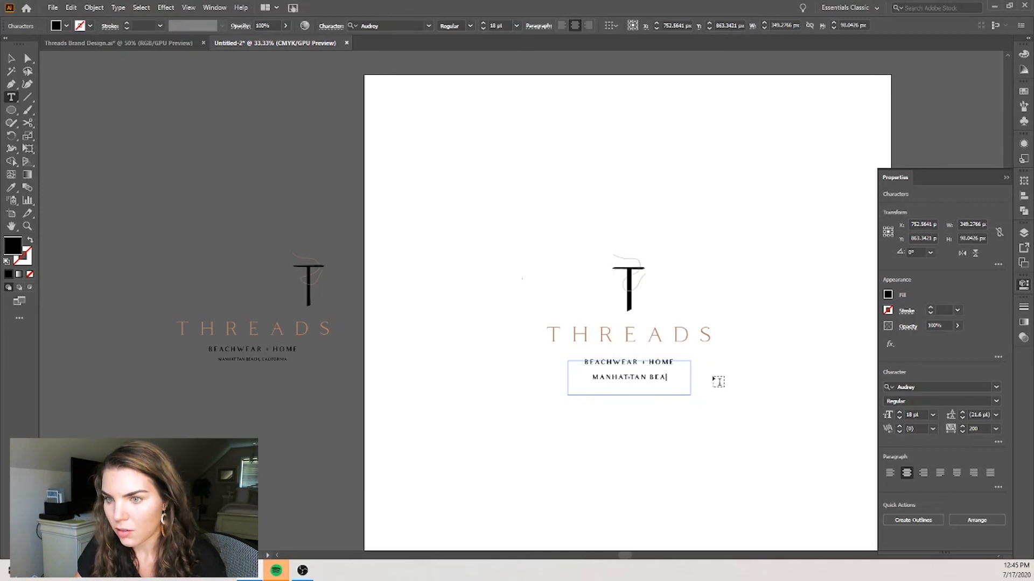
type("CH, CALIFORNIA")
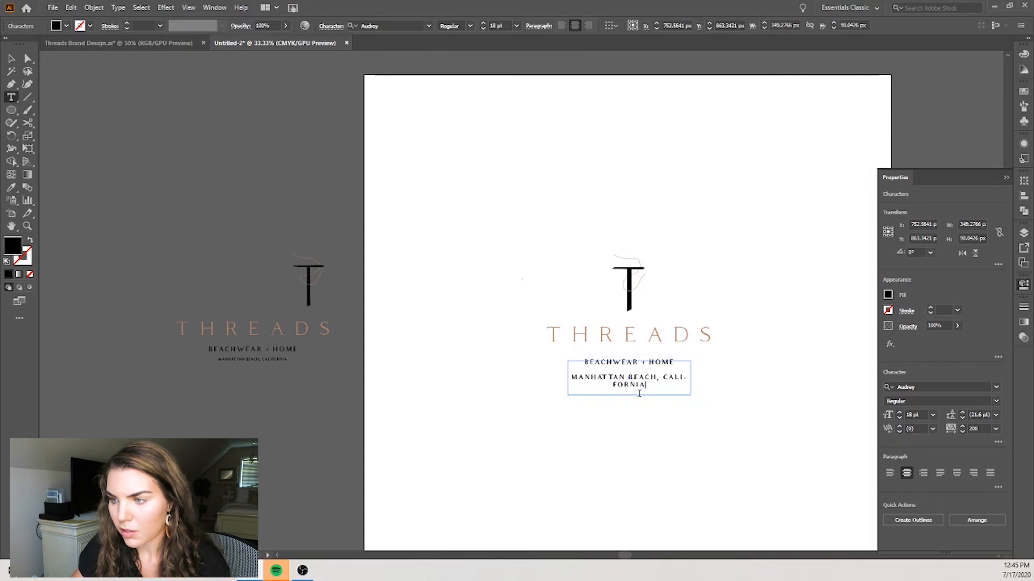
Step: Set the font size of the MANHATTAN BEACH, CALIFORNIA line to 14 pt
left_click_drag(661, 389, 572, 378)
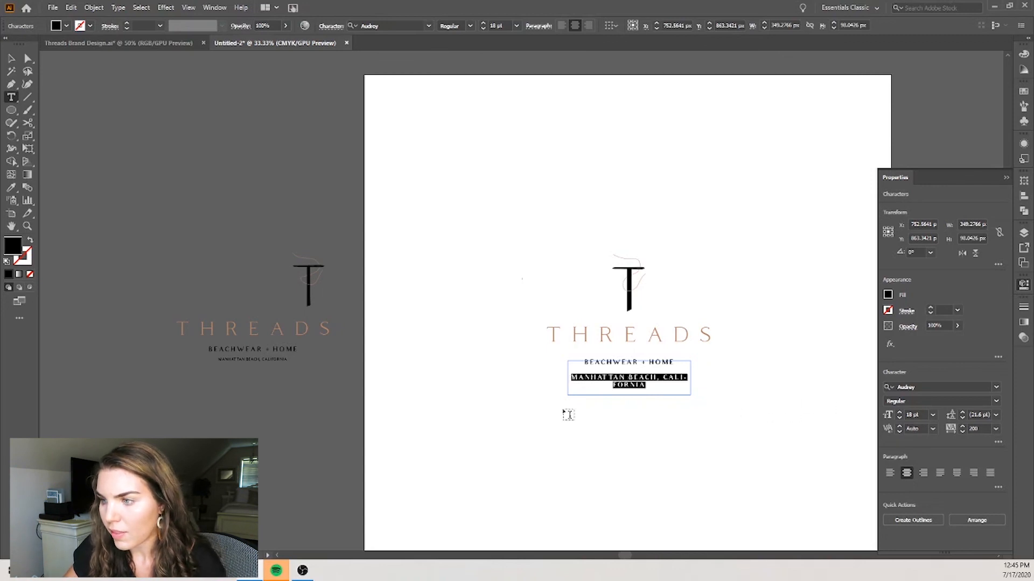
left_click(933, 415)
left_click(953, 329)
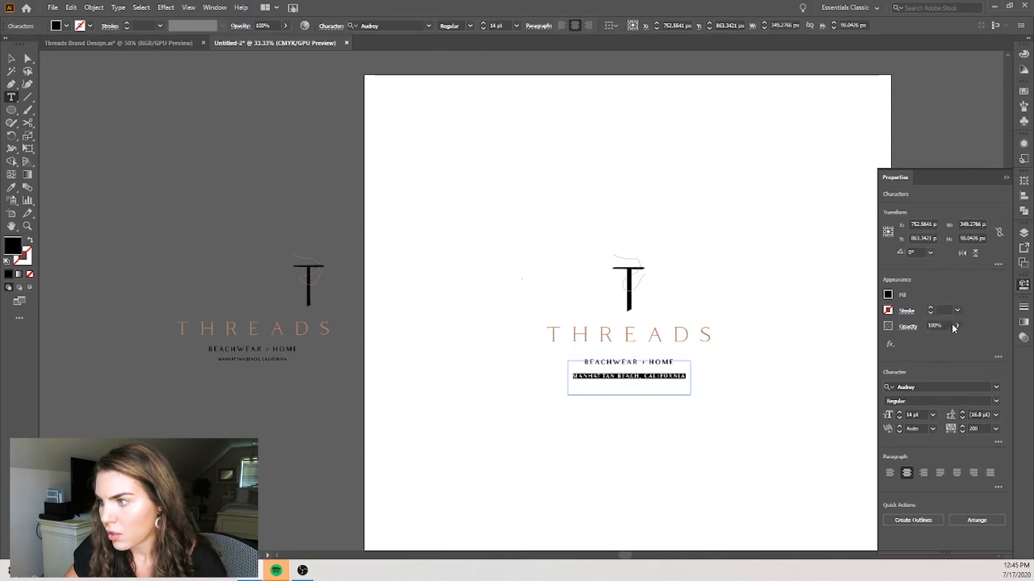
Step: Set the font size of the MANHATTAN BEACH, CALIFORNIA line on the artboard to 10 pt
left_click(262, 360)
triple_click(610, 376)
left_click(934, 415)
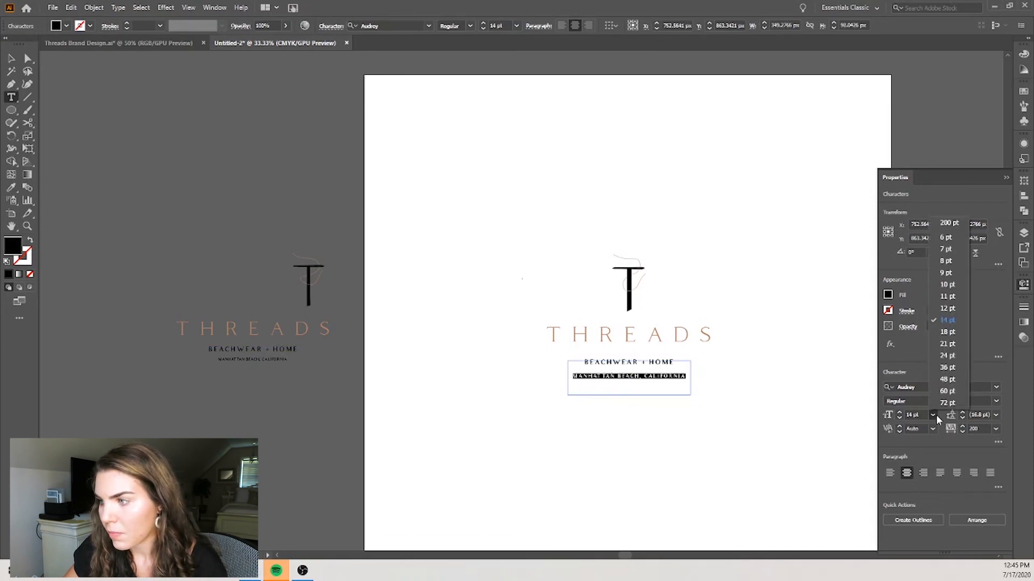
left_click(947, 285)
left_click(662, 372)
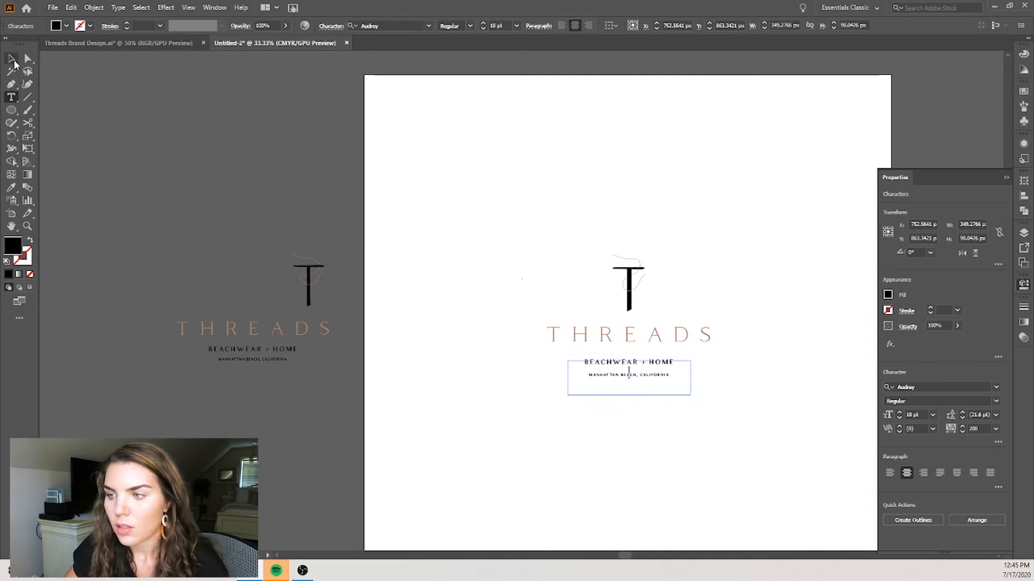
left_click(13, 60)
left_click(652, 480)
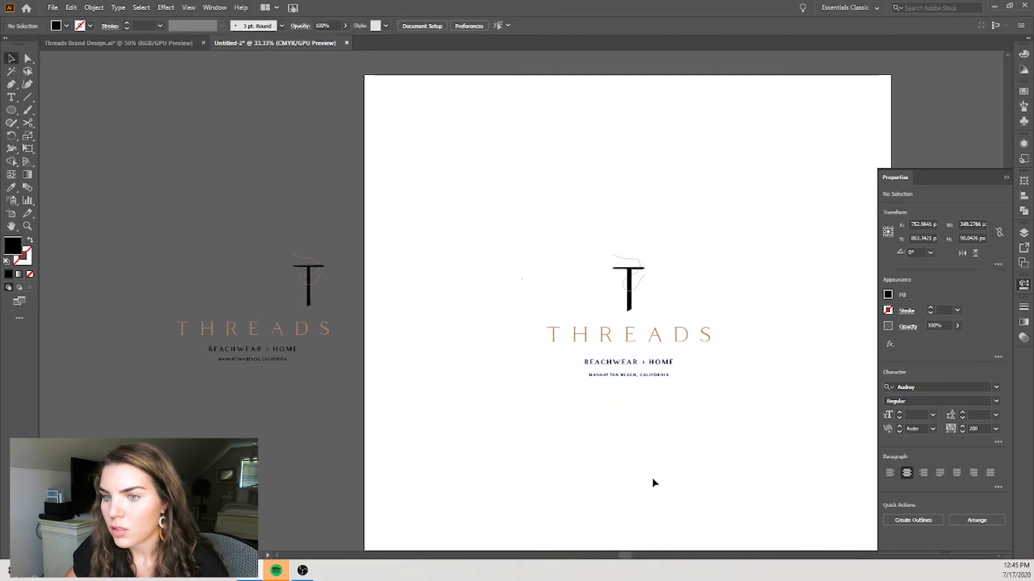
Step: Move the BEACHWEAR + HOME and MANHATTAN BEACH, CALIFORNIA text frame slightly up, closer to THREADS
scroll(678, 404, "up", 1)
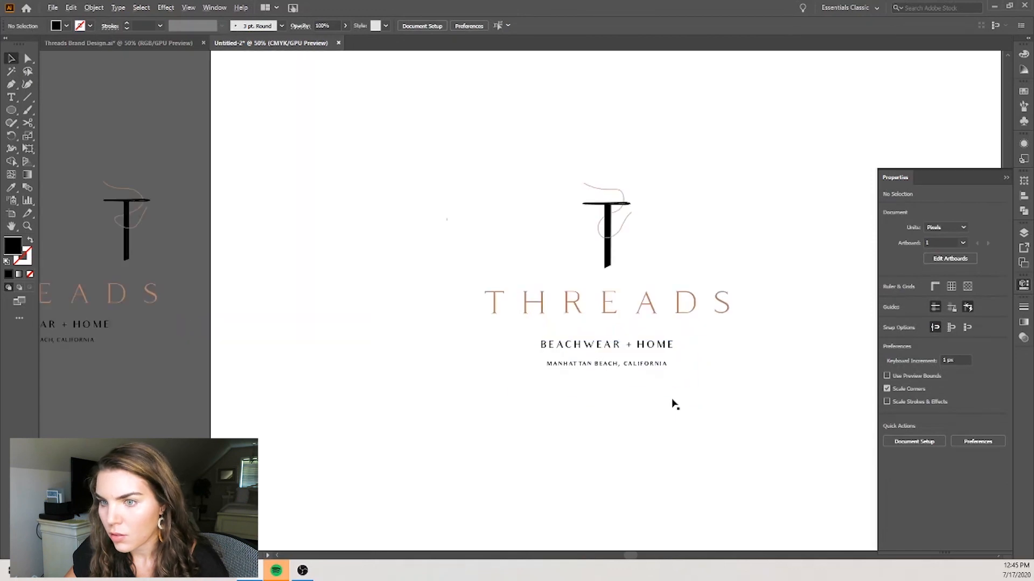
left_click_drag(619, 353, 618, 345)
left_click(765, 419)
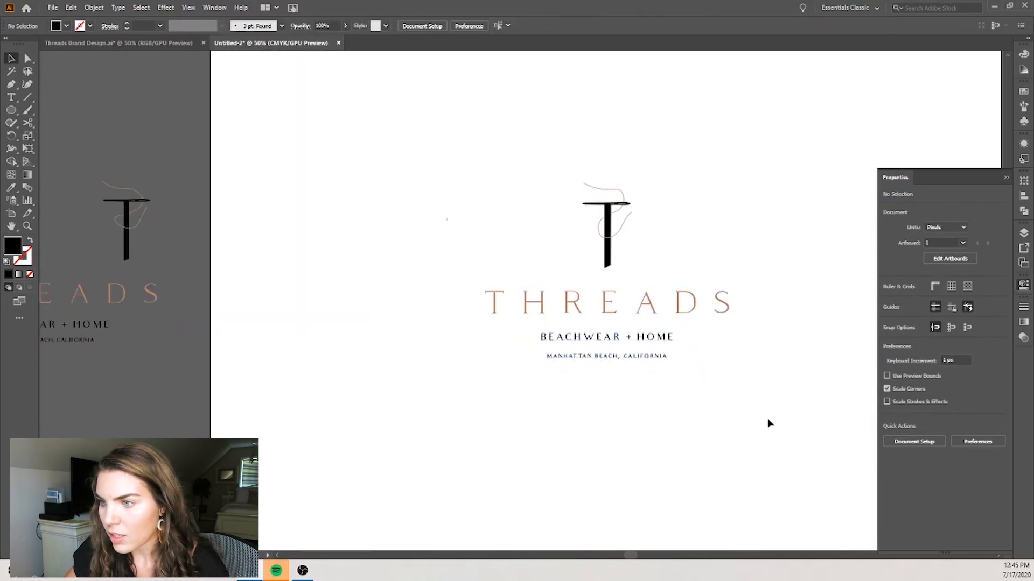
Step: Set the font size of the MANHATTAN BEACH, CALIFORNIA line back to 14 pt
scroll(769, 423, "down", 1)
left_click(683, 380)
double_click(682, 378)
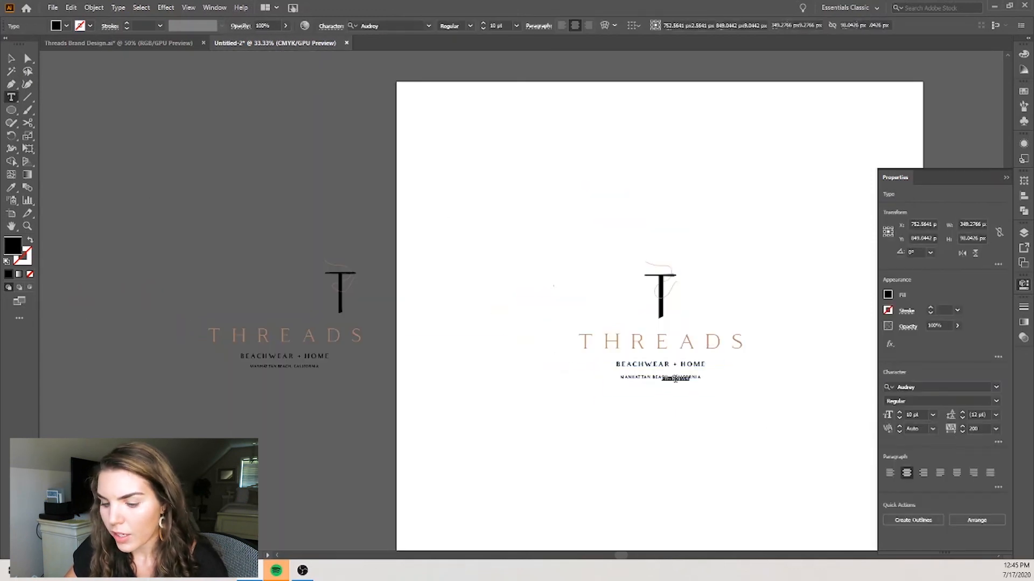
key("ctrl+z")
double_click(681, 378)
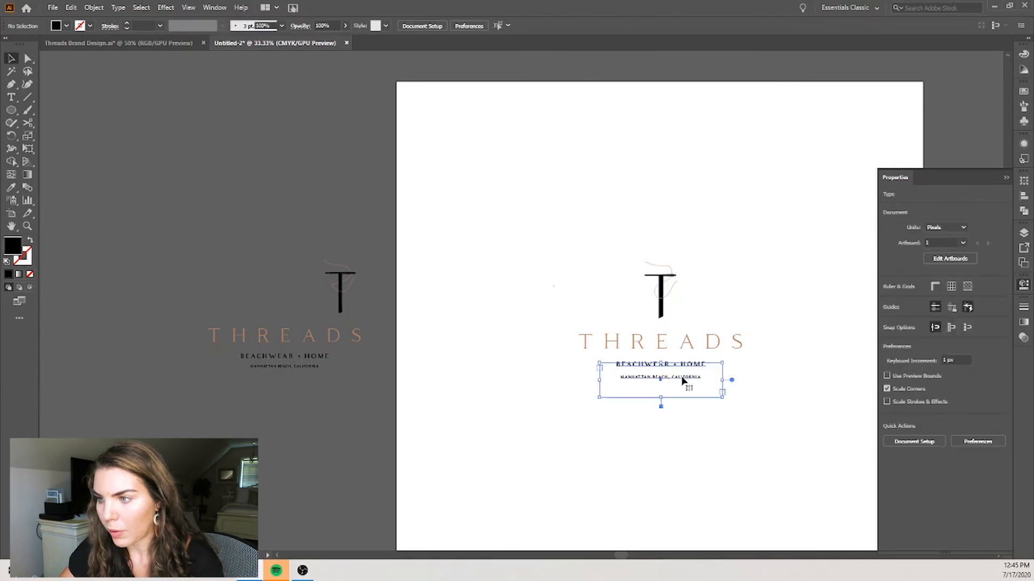
double_click(681, 376)
triple_click(681, 376)
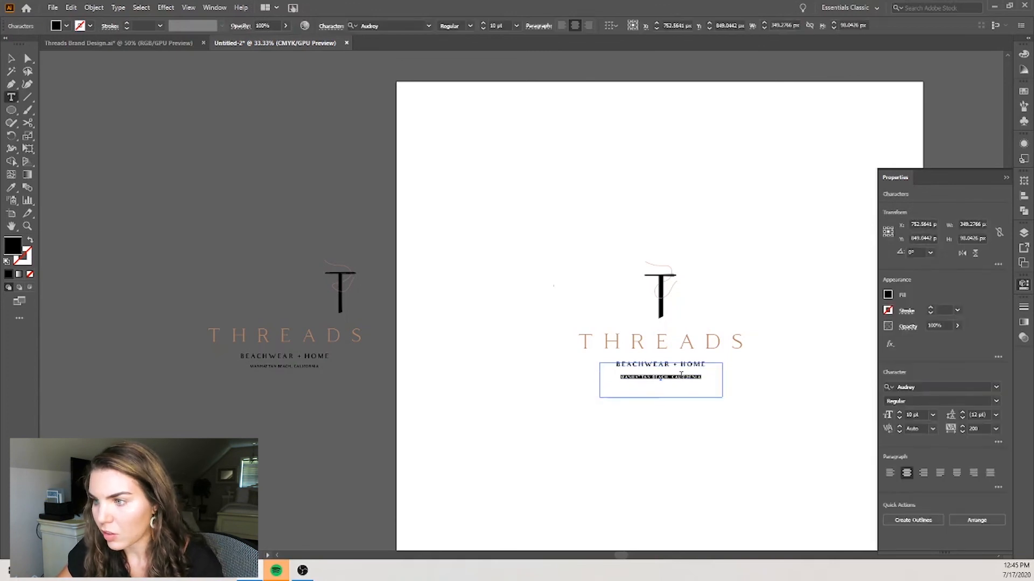
left_click(932, 415)
left_click(949, 356)
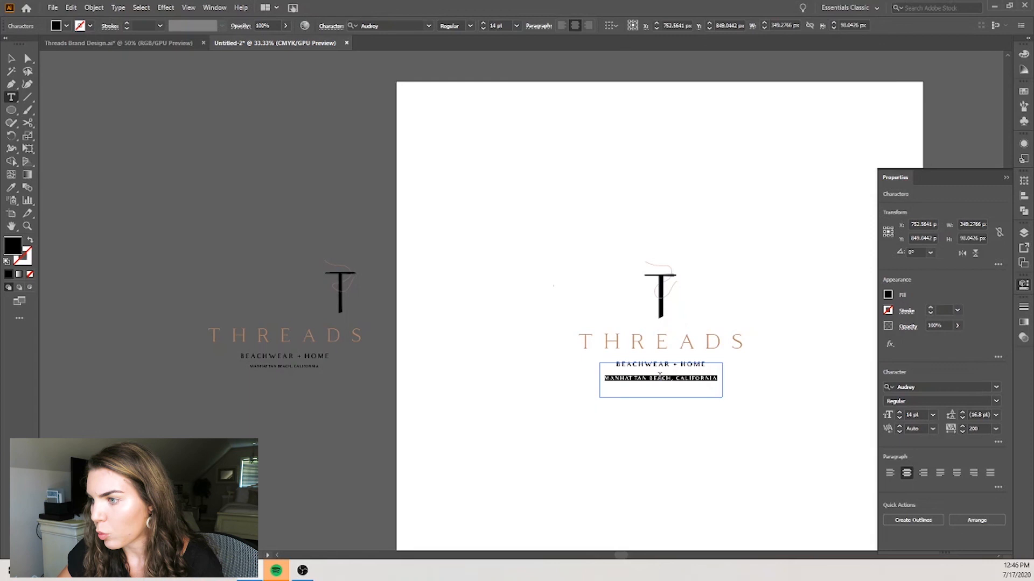
left_click(659, 377)
left_click(12, 58)
left_click(553, 253)
Step: Align the two-line text frame, the THREADS wordmark and the T mark on the artboard by their horizontal centres
scroll(553, 253, "right", 1)
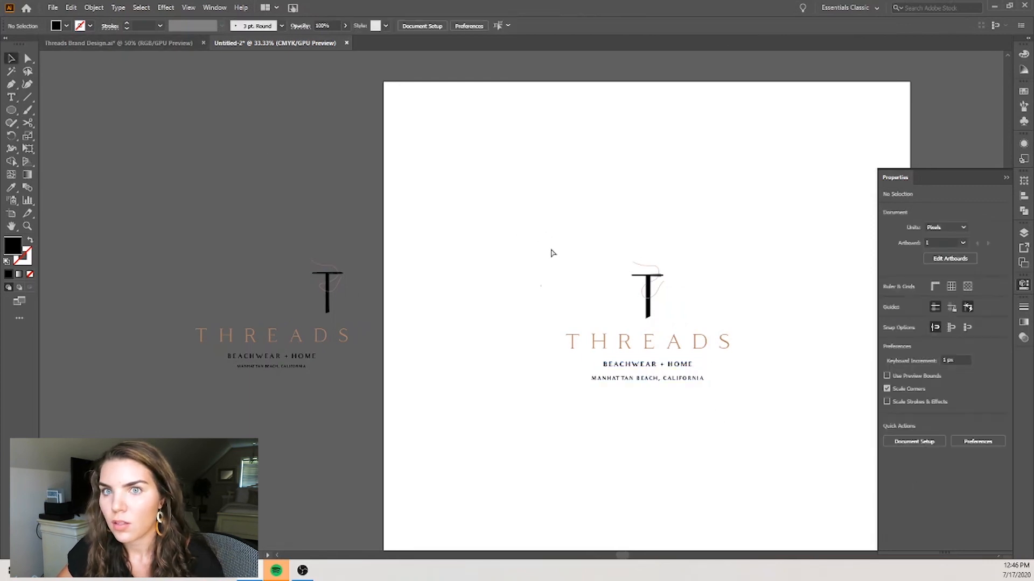
scroll(553, 253, "right", 1)
scroll(657, 310, "left", 1)
scroll(701, 402, "up", 1)
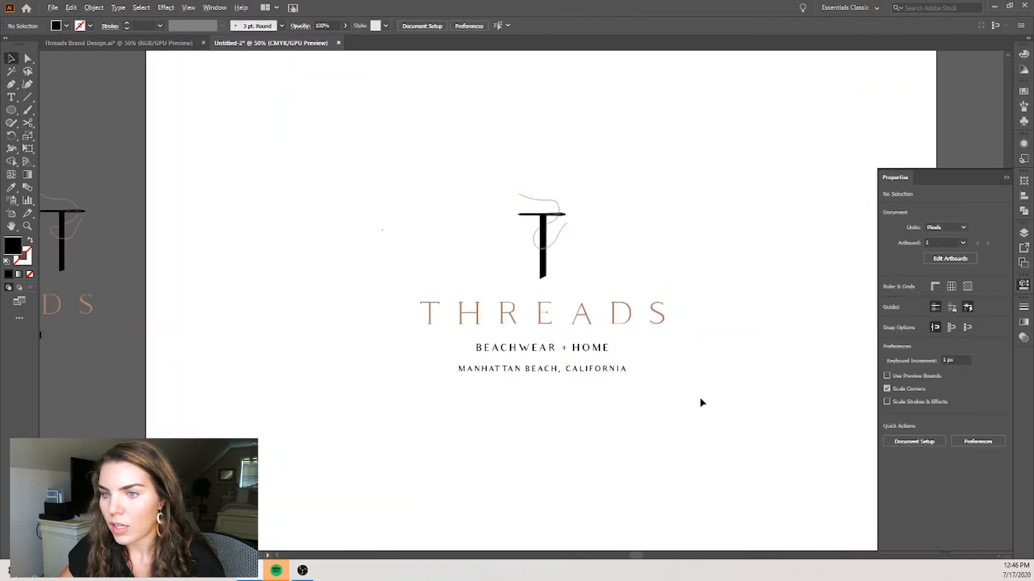
scroll(682, 404, "down", 1)
left_click(623, 390)
left_click(623, 344, "shift")
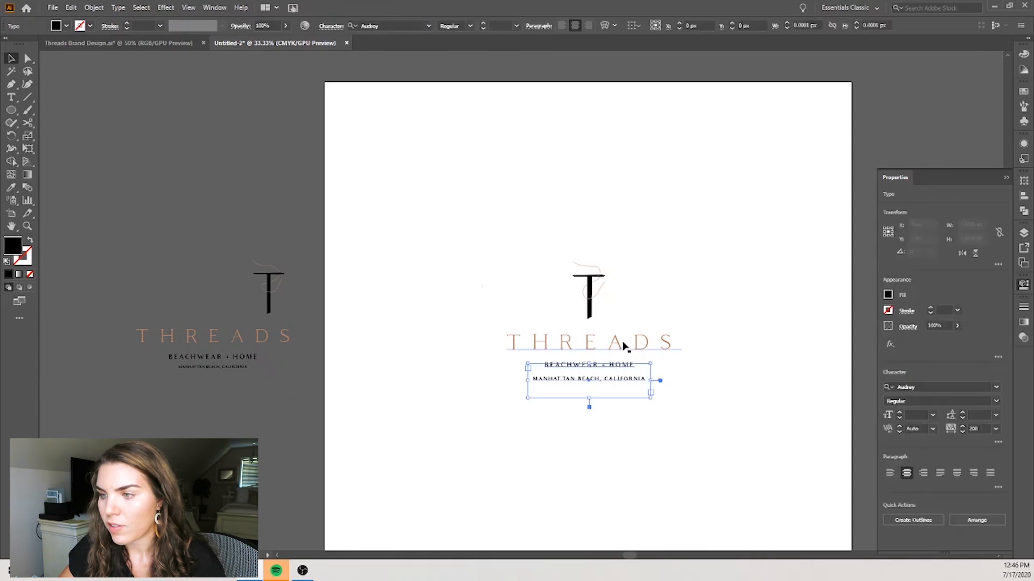
left_click(592, 324, "shift")
left_click(924, 390)
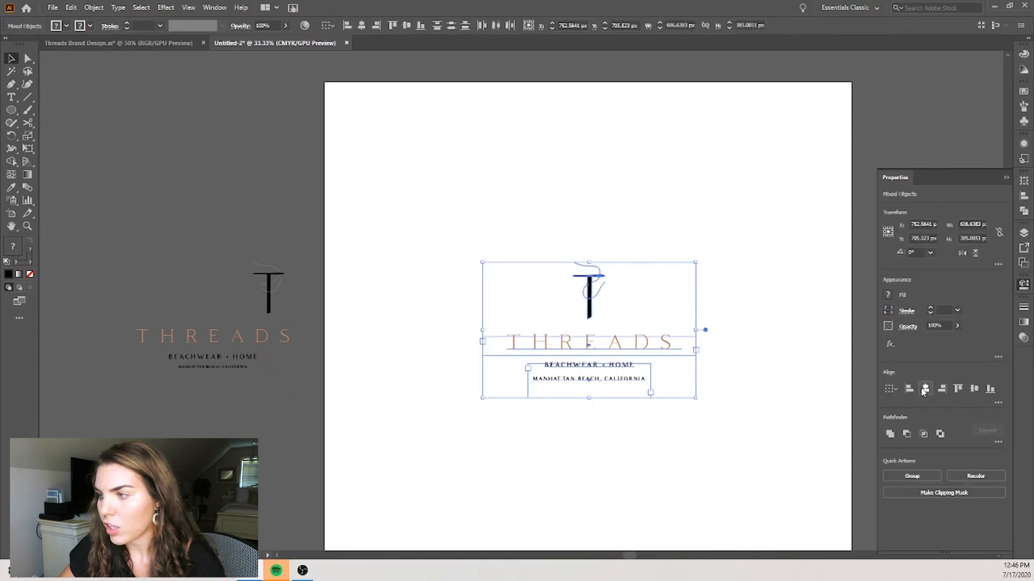
left_click(735, 401)
Step: Move the T mark, THREADS wordmark and two-line text together slightly down and to the left on the artboard
scroll(734, 366, "down", 2)
scroll(732, 277, "up", 1)
left_click_drag(704, 298, 563, 420)
left_click_drag(625, 383, 621, 394)
left_click(729, 336)
scroll(727, 337, "down", 2)
scroll(695, 337, "up", 1)
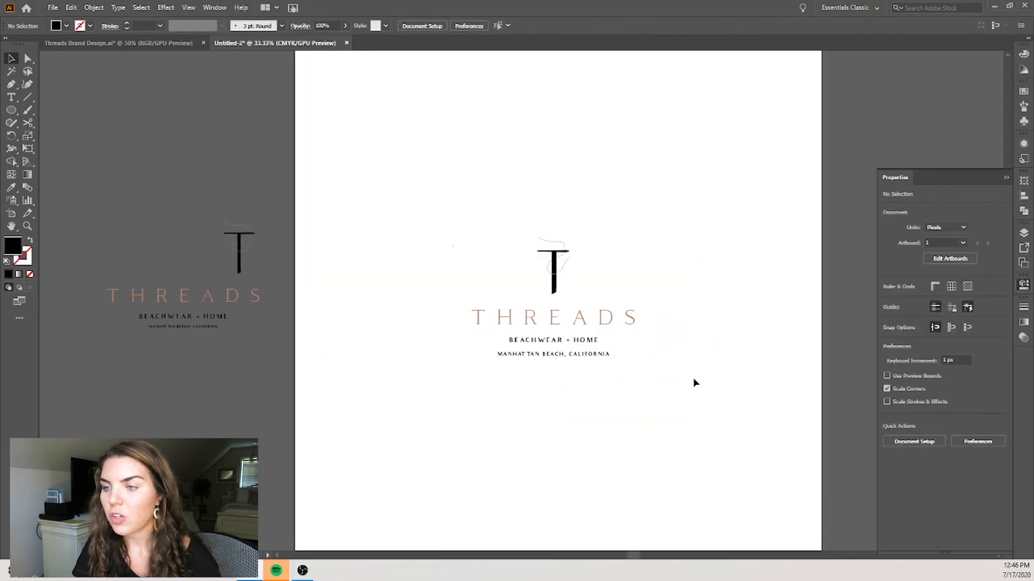